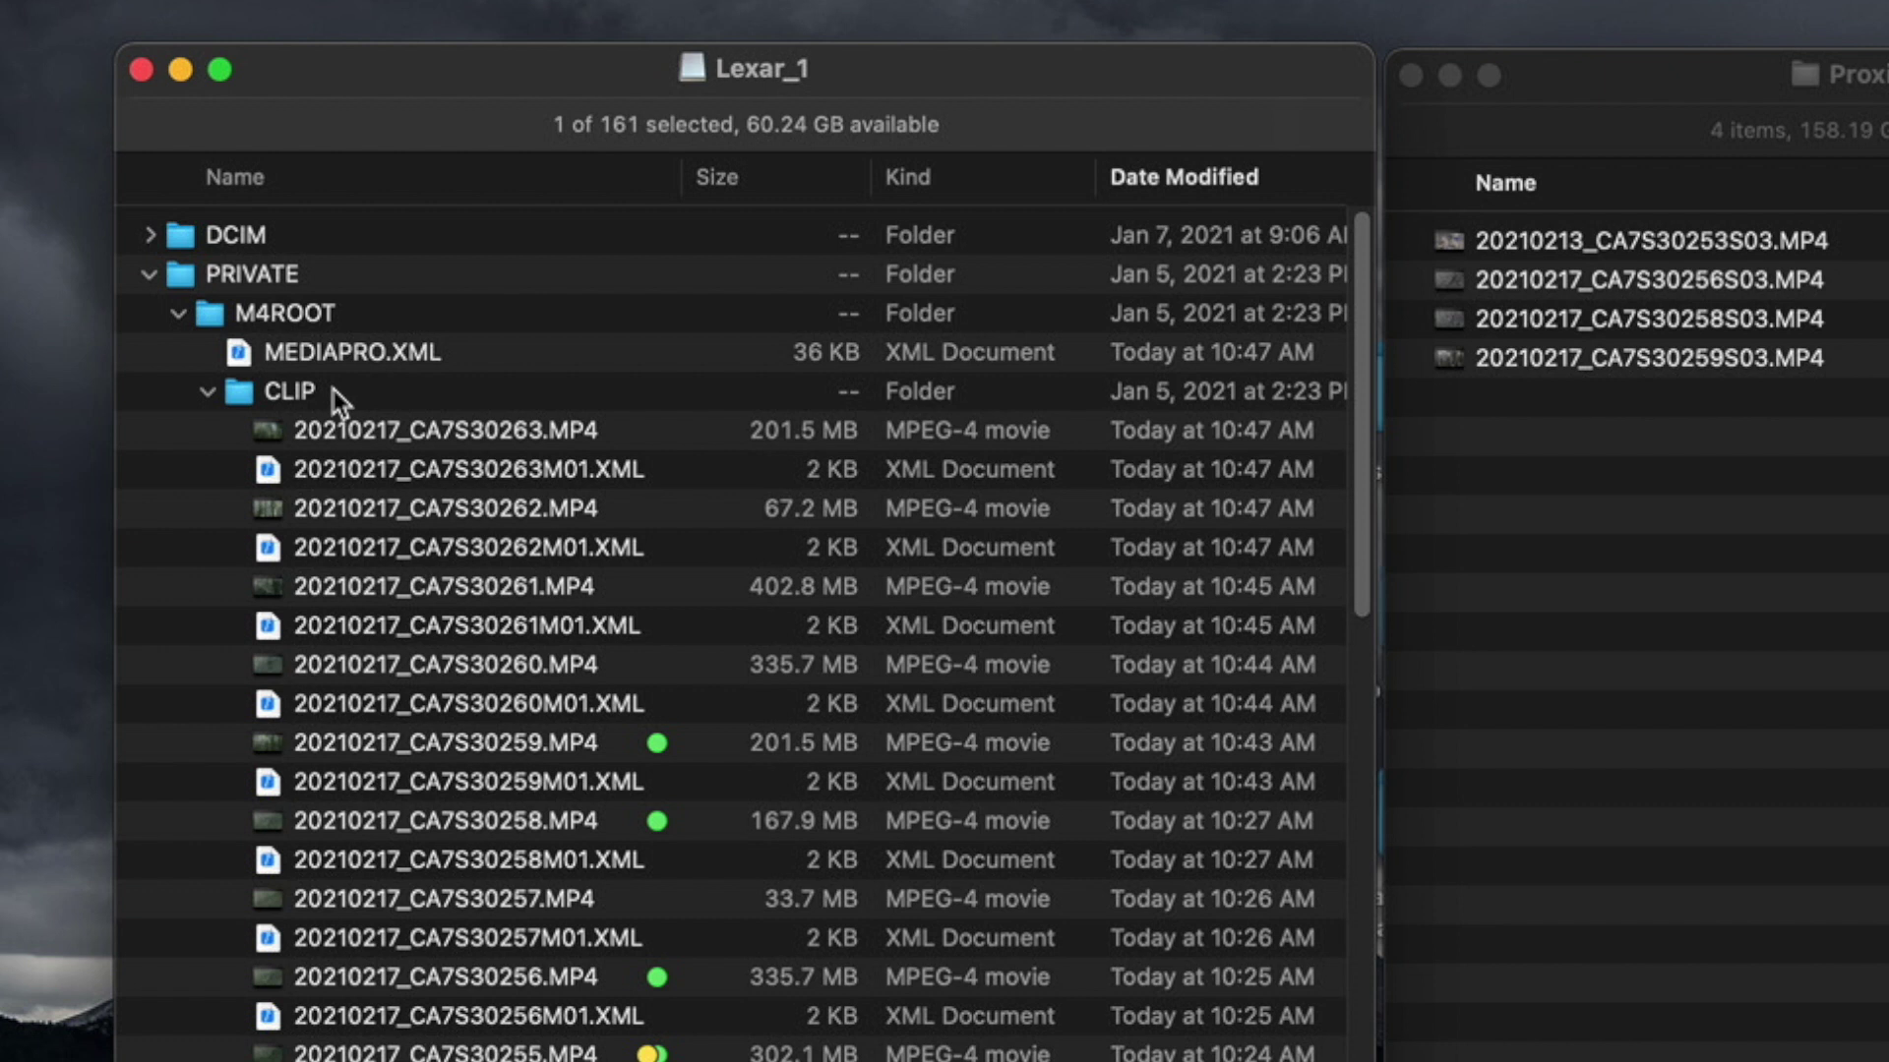
# Quick Look preview one of the original clips in the Finder folder.
pyautogui.scroll(-10, 630, 733)
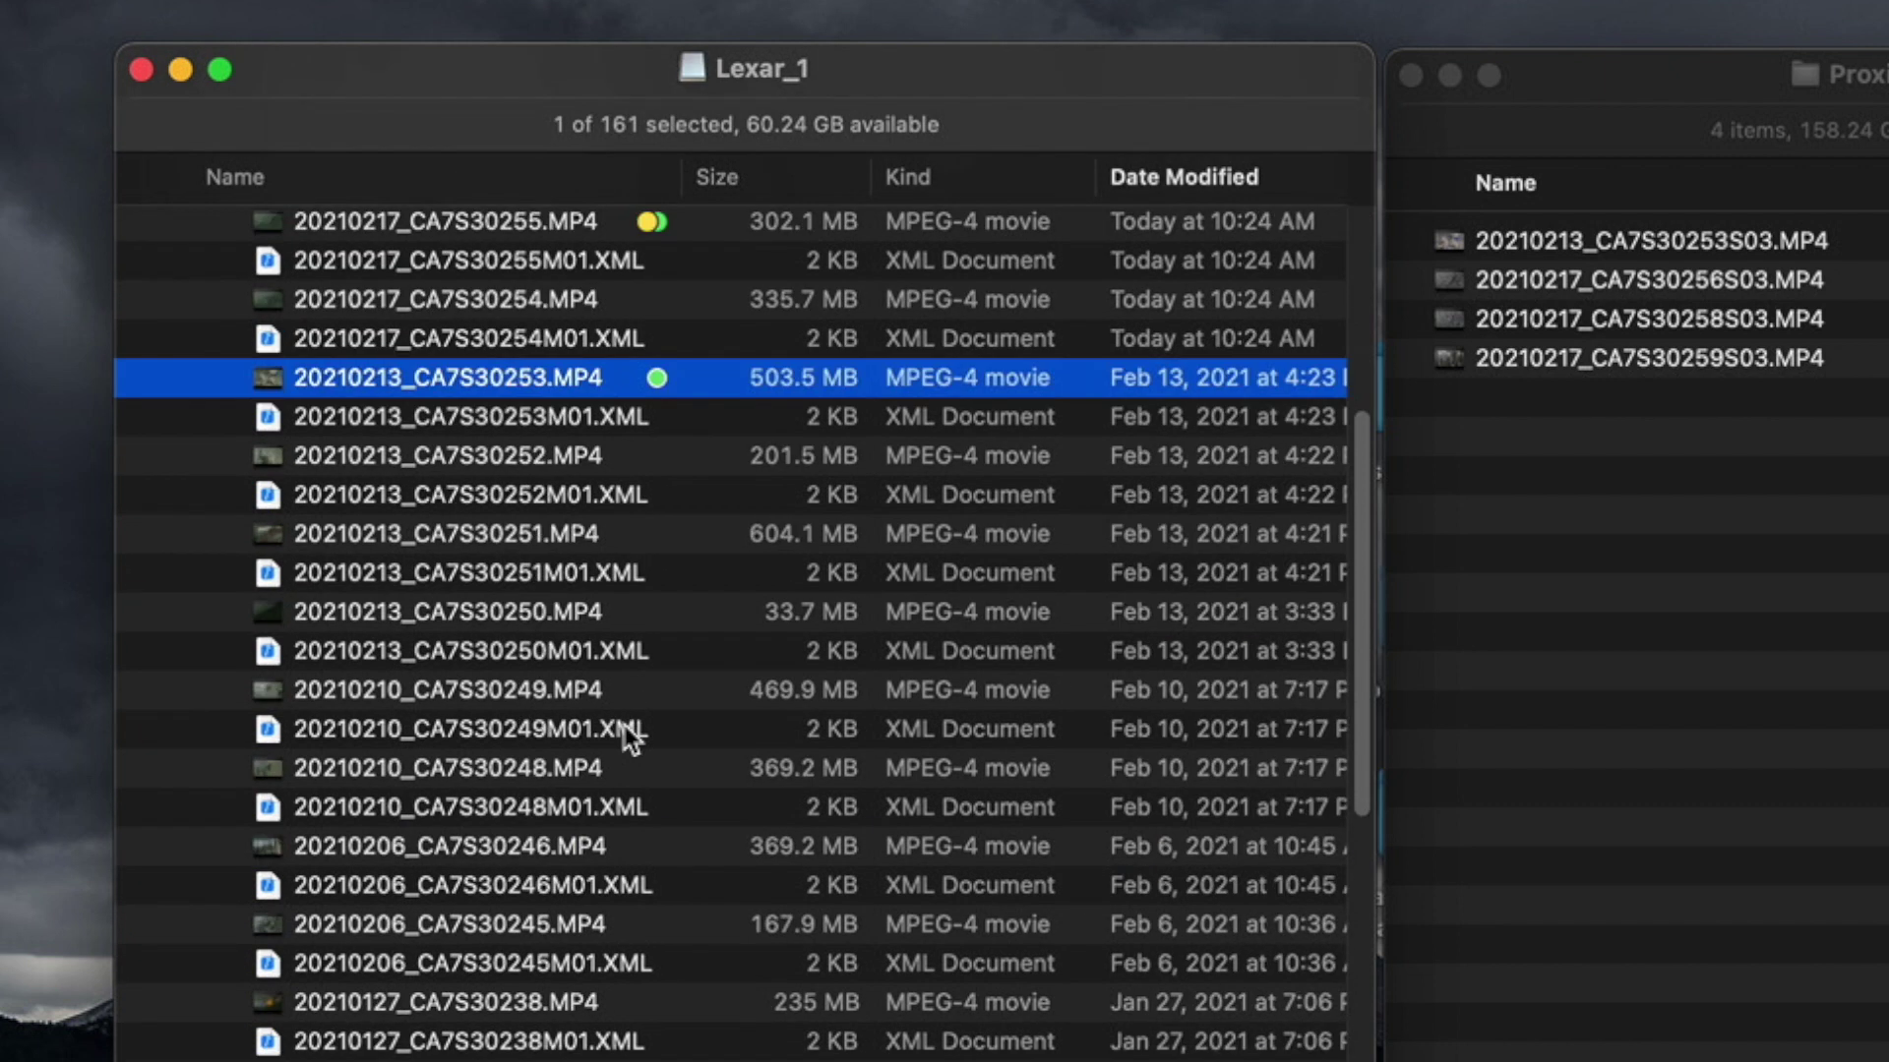
pyautogui.scroll(-15, 630, 733)
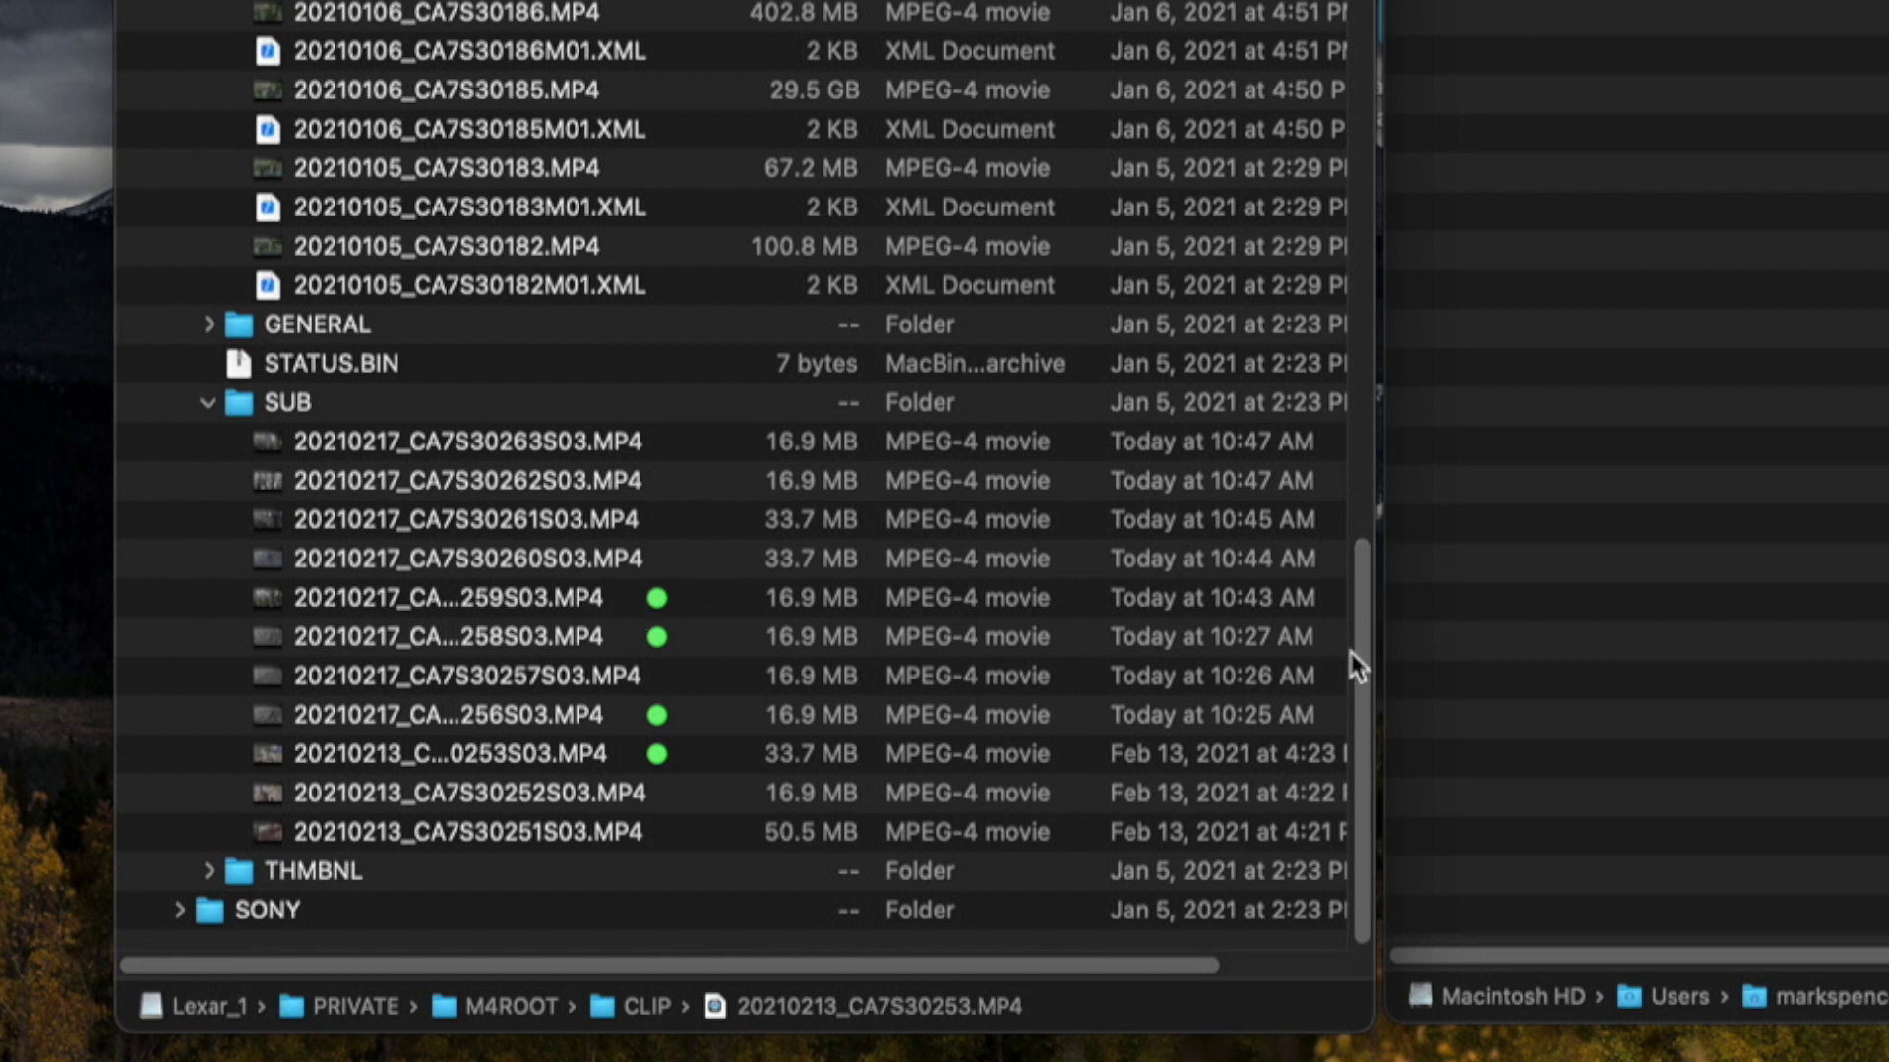
pyautogui.moveTo(1357, 666); pyautogui.dragTo(1431, 0)
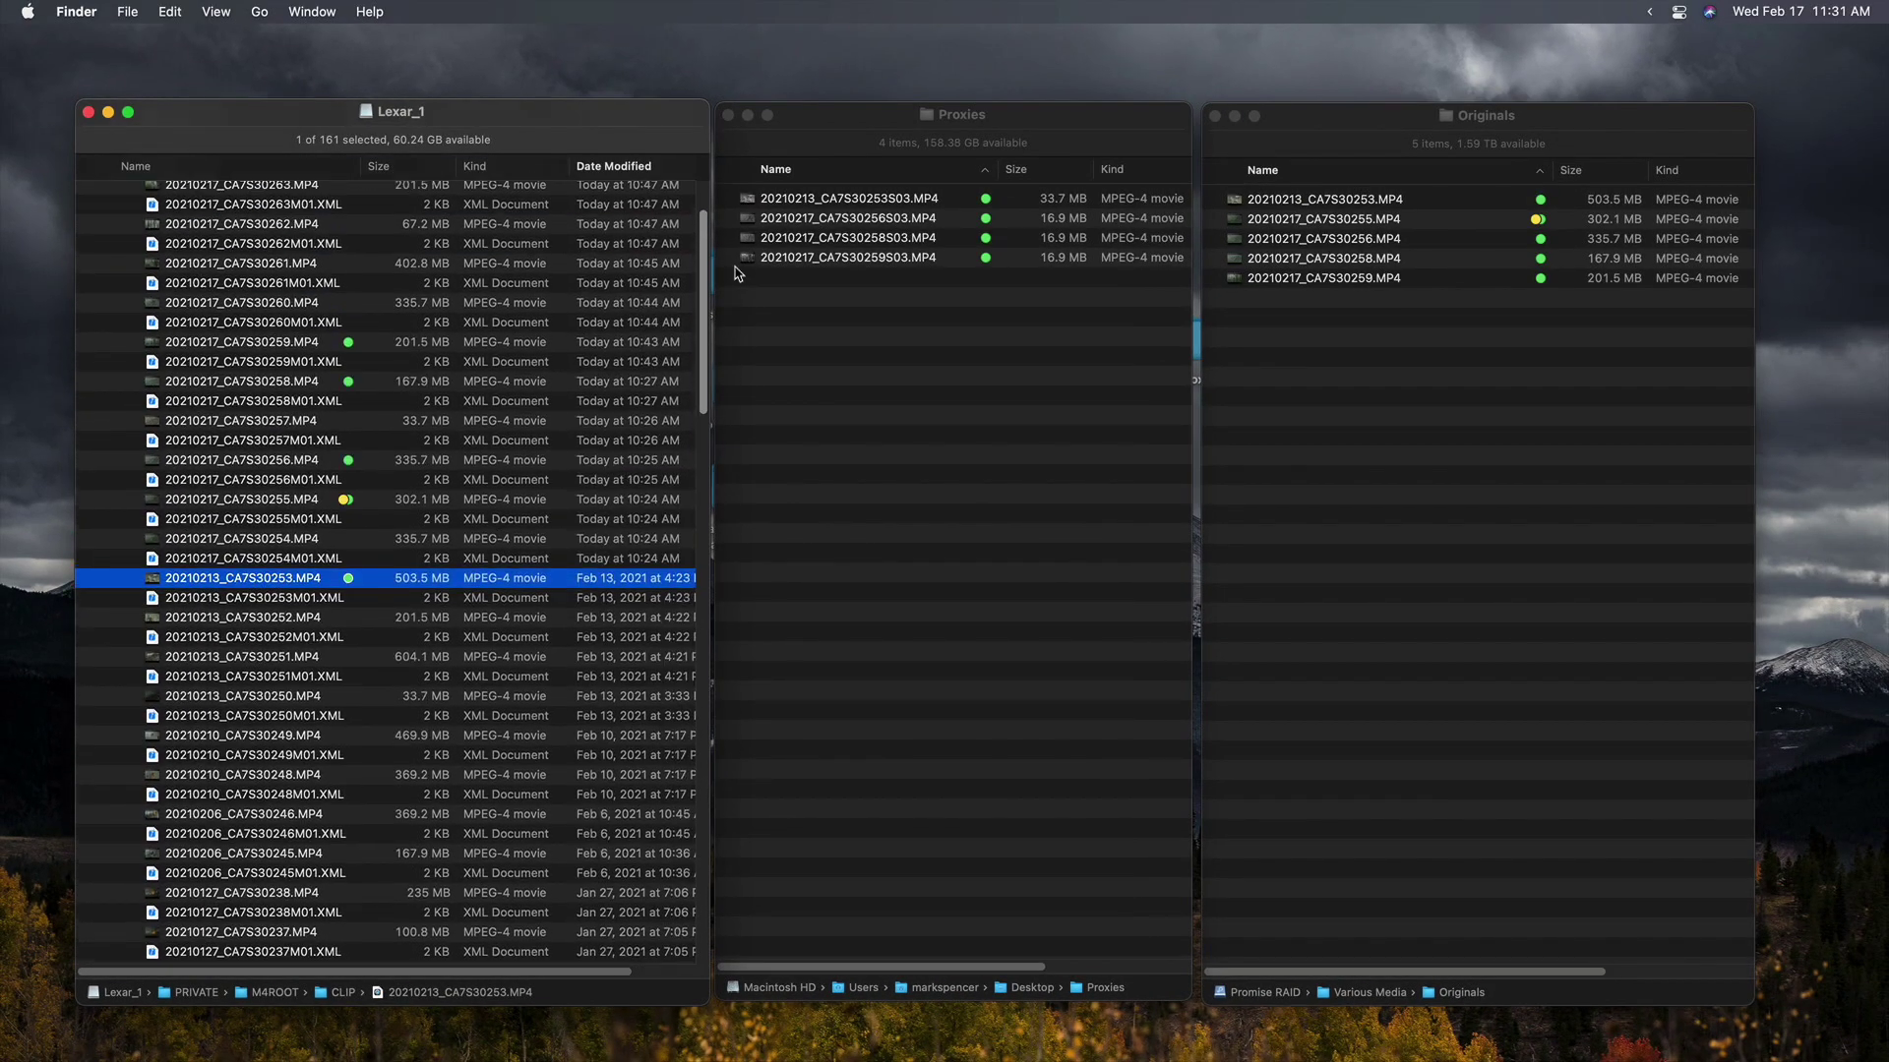
pyautogui.moveTo(736, 272); pyautogui.dragTo(736, 241)
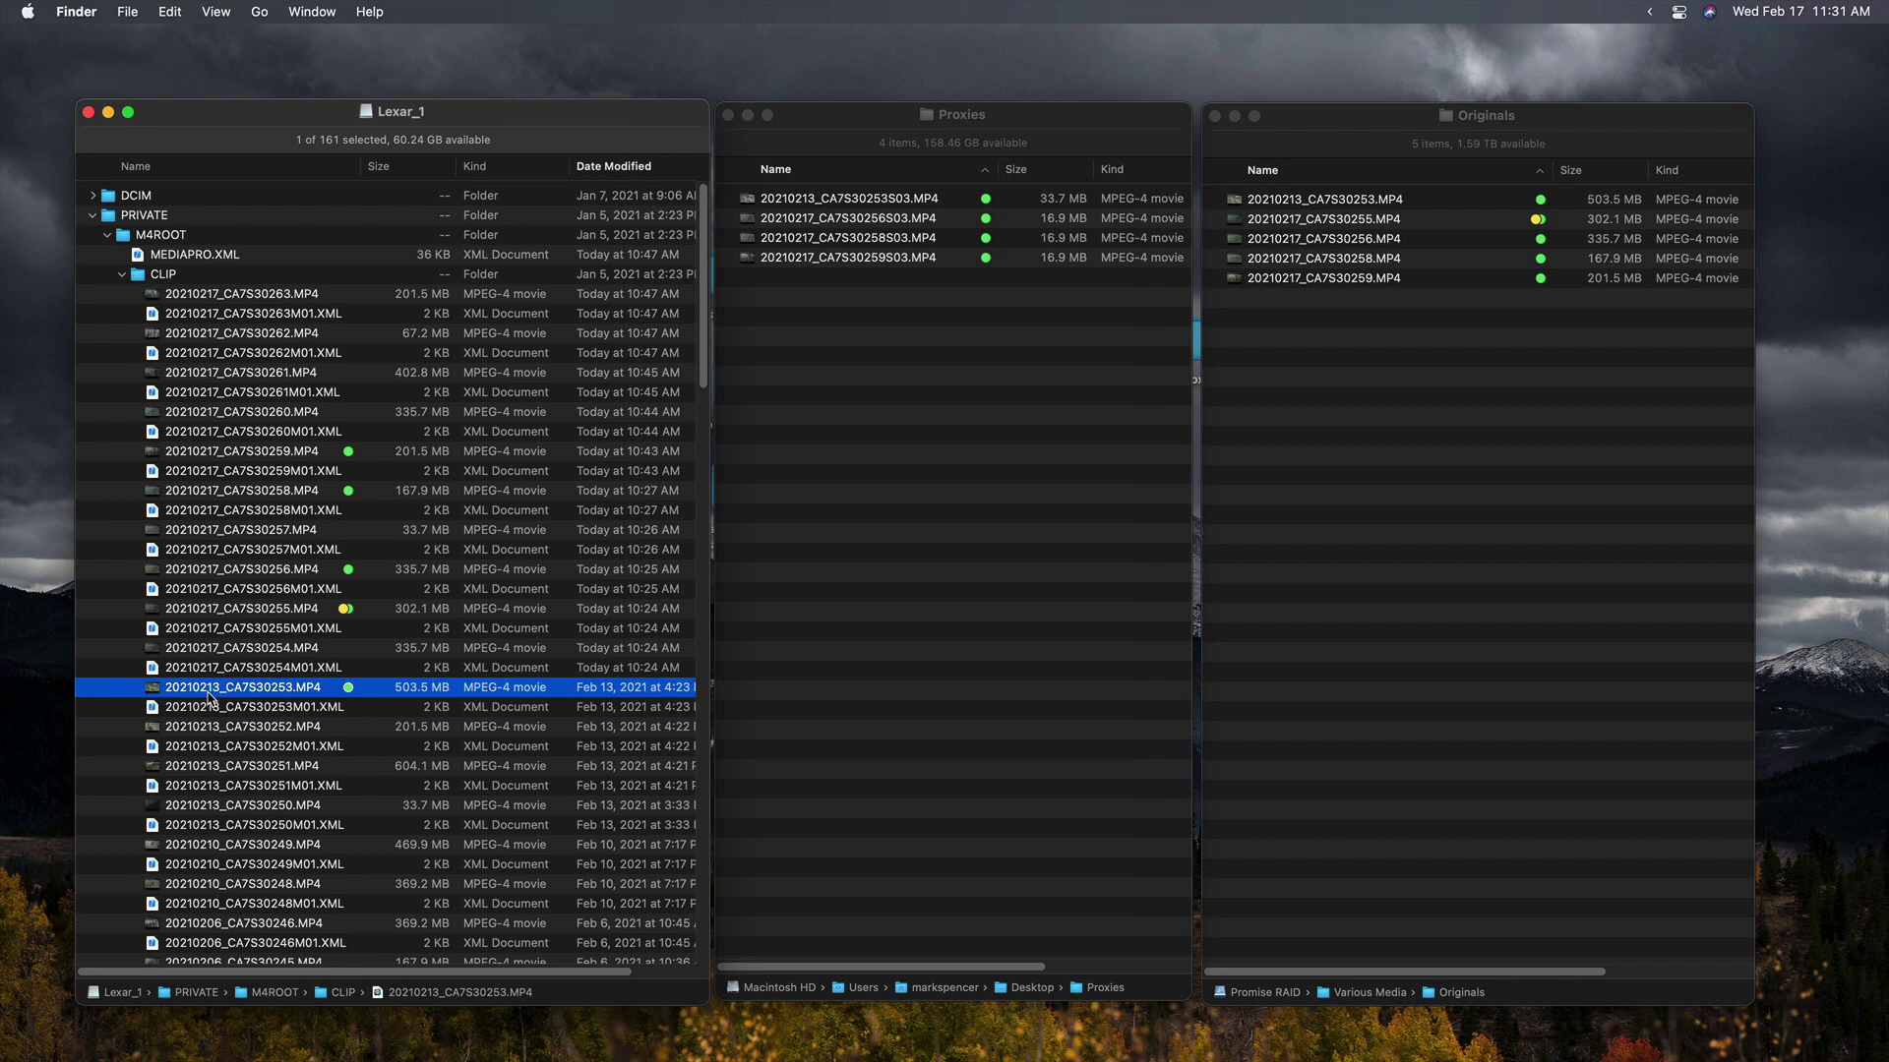
pyautogui.press('space')
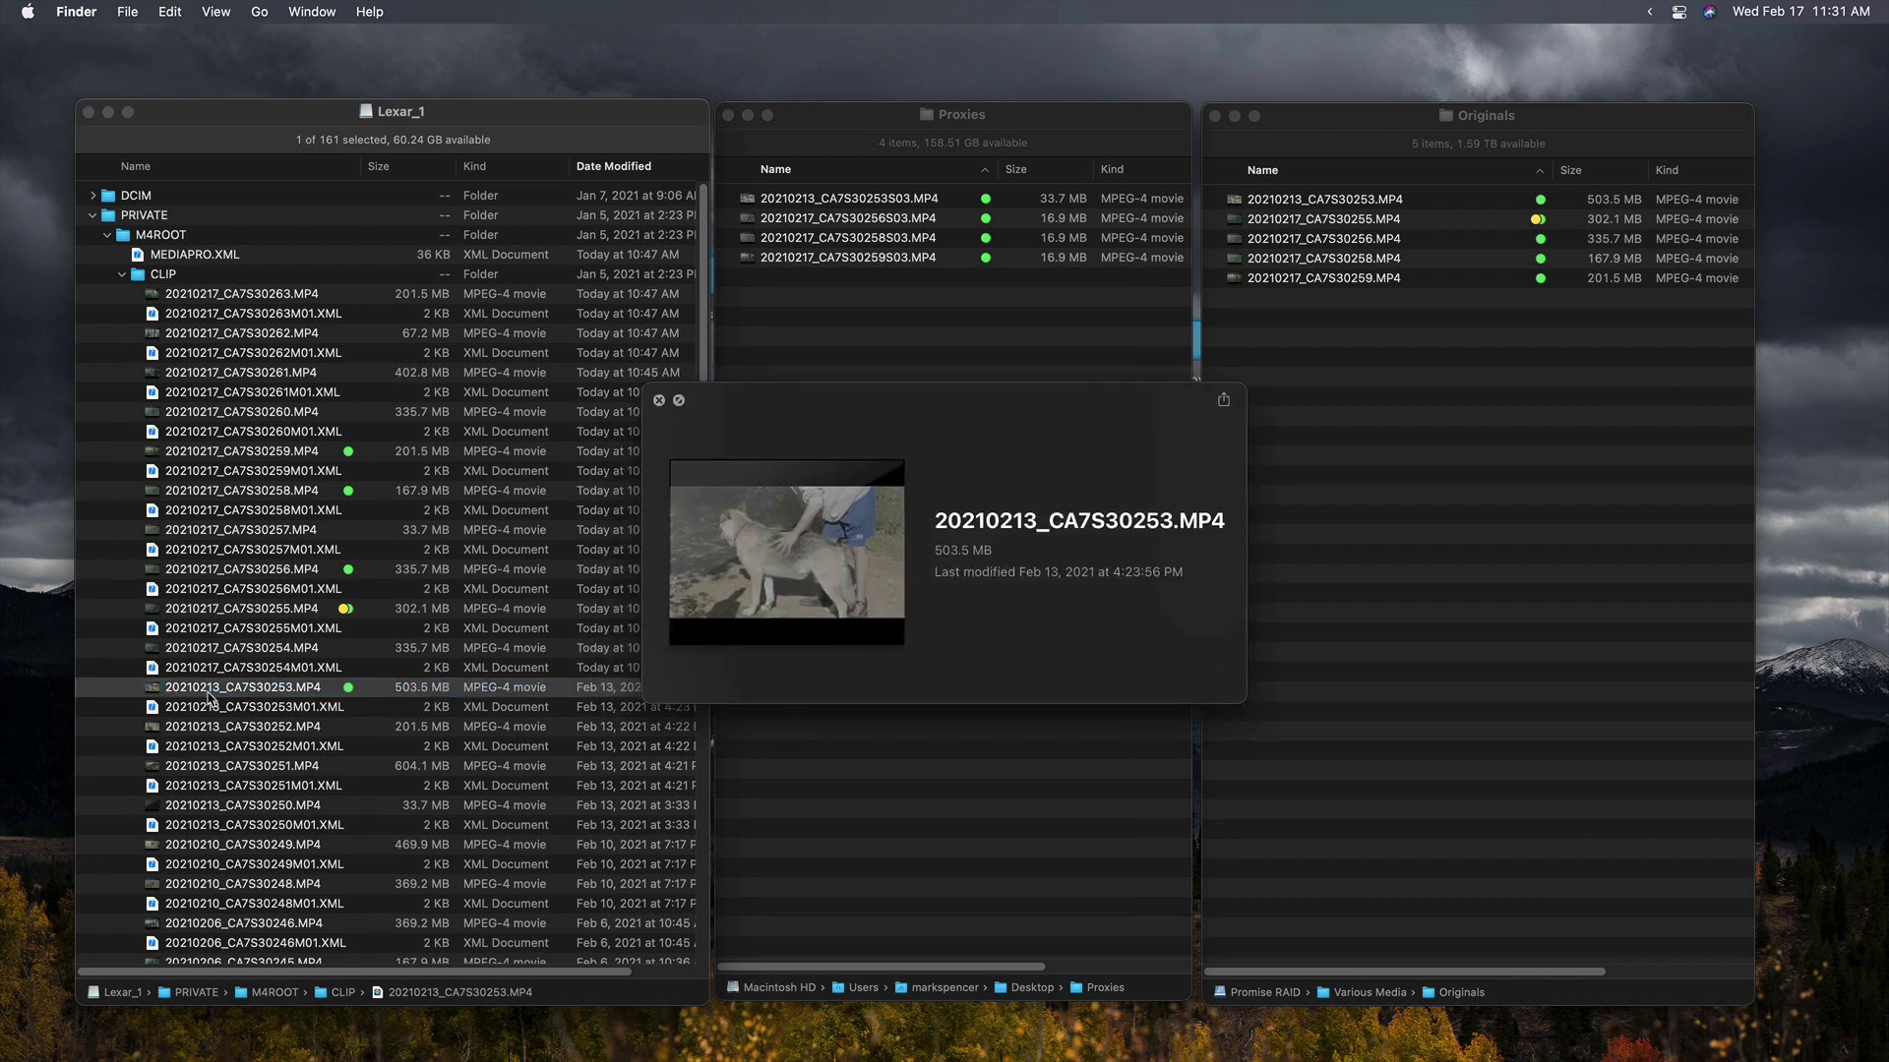
pyautogui.press('space')
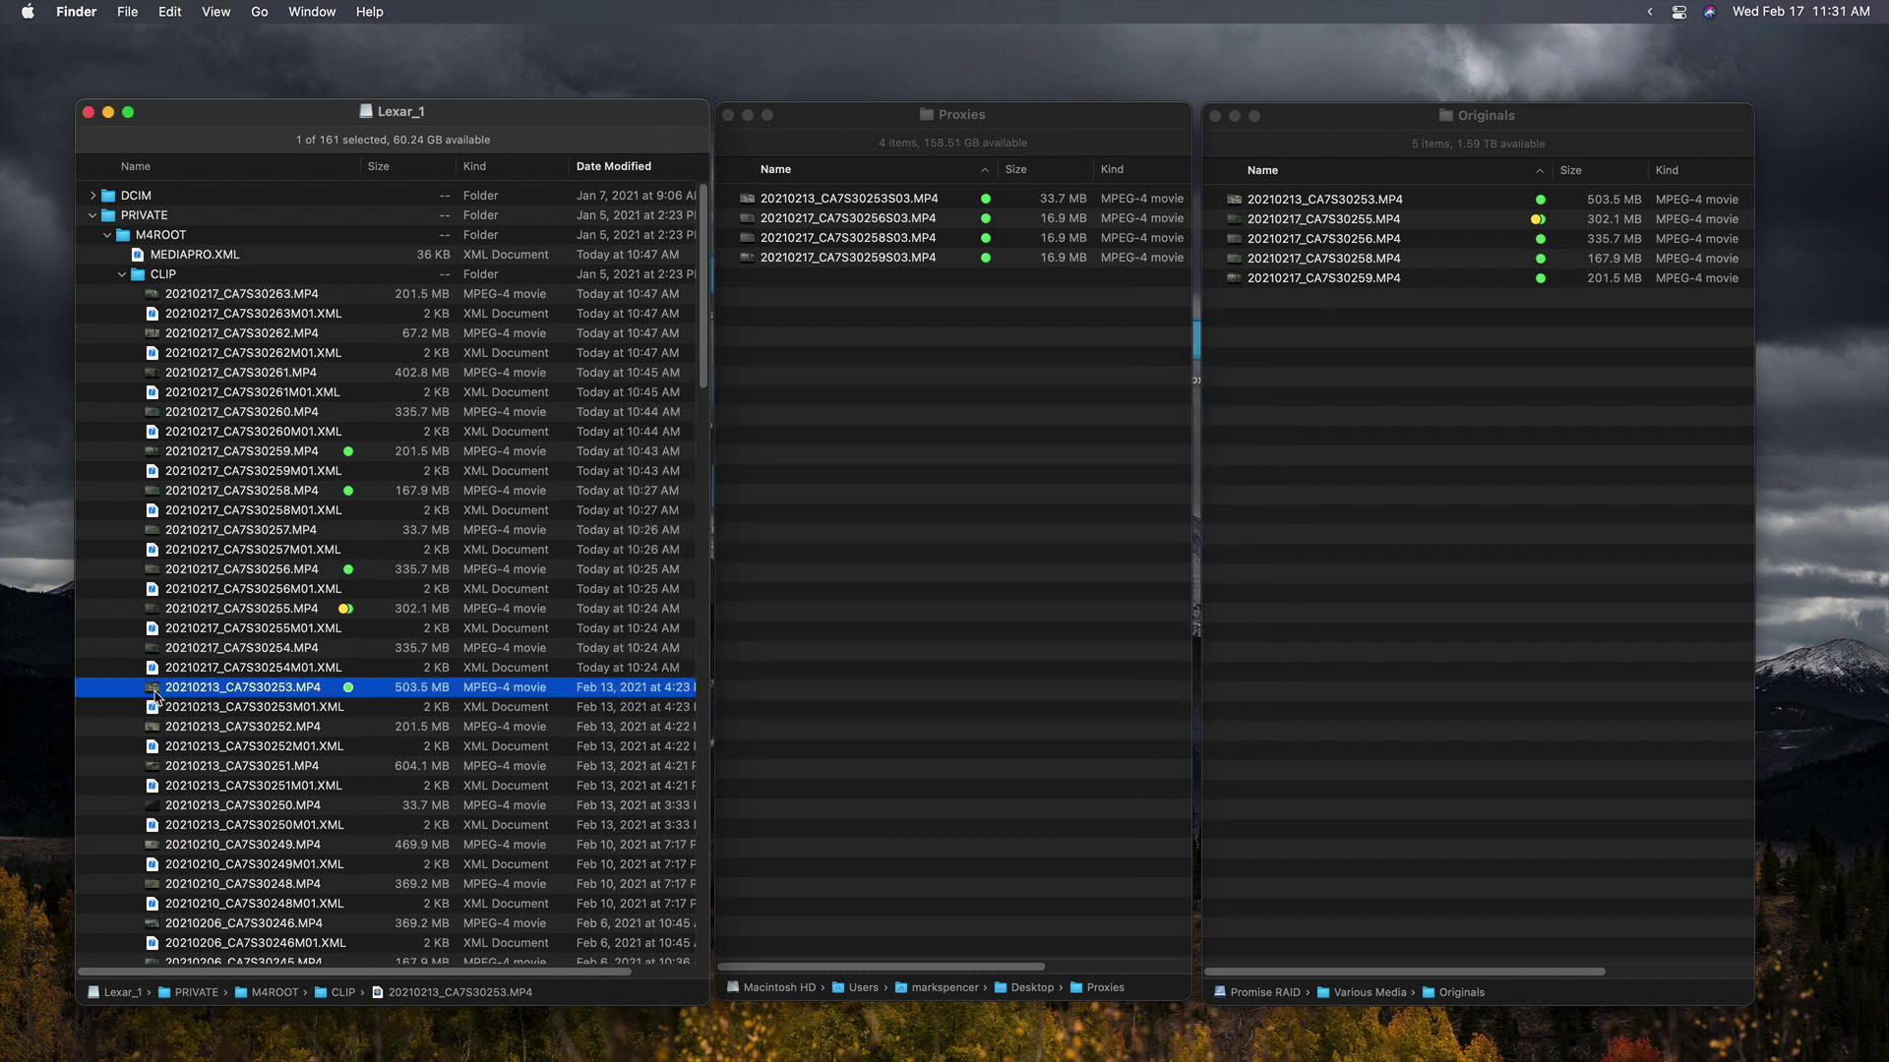
# Open 20210213_CA7S30253.MP4 in QuickTime Player, check its 3840×2160 HEVC 59.94 fps specs, then close it.
pyautogui.doubleClick(155, 697)
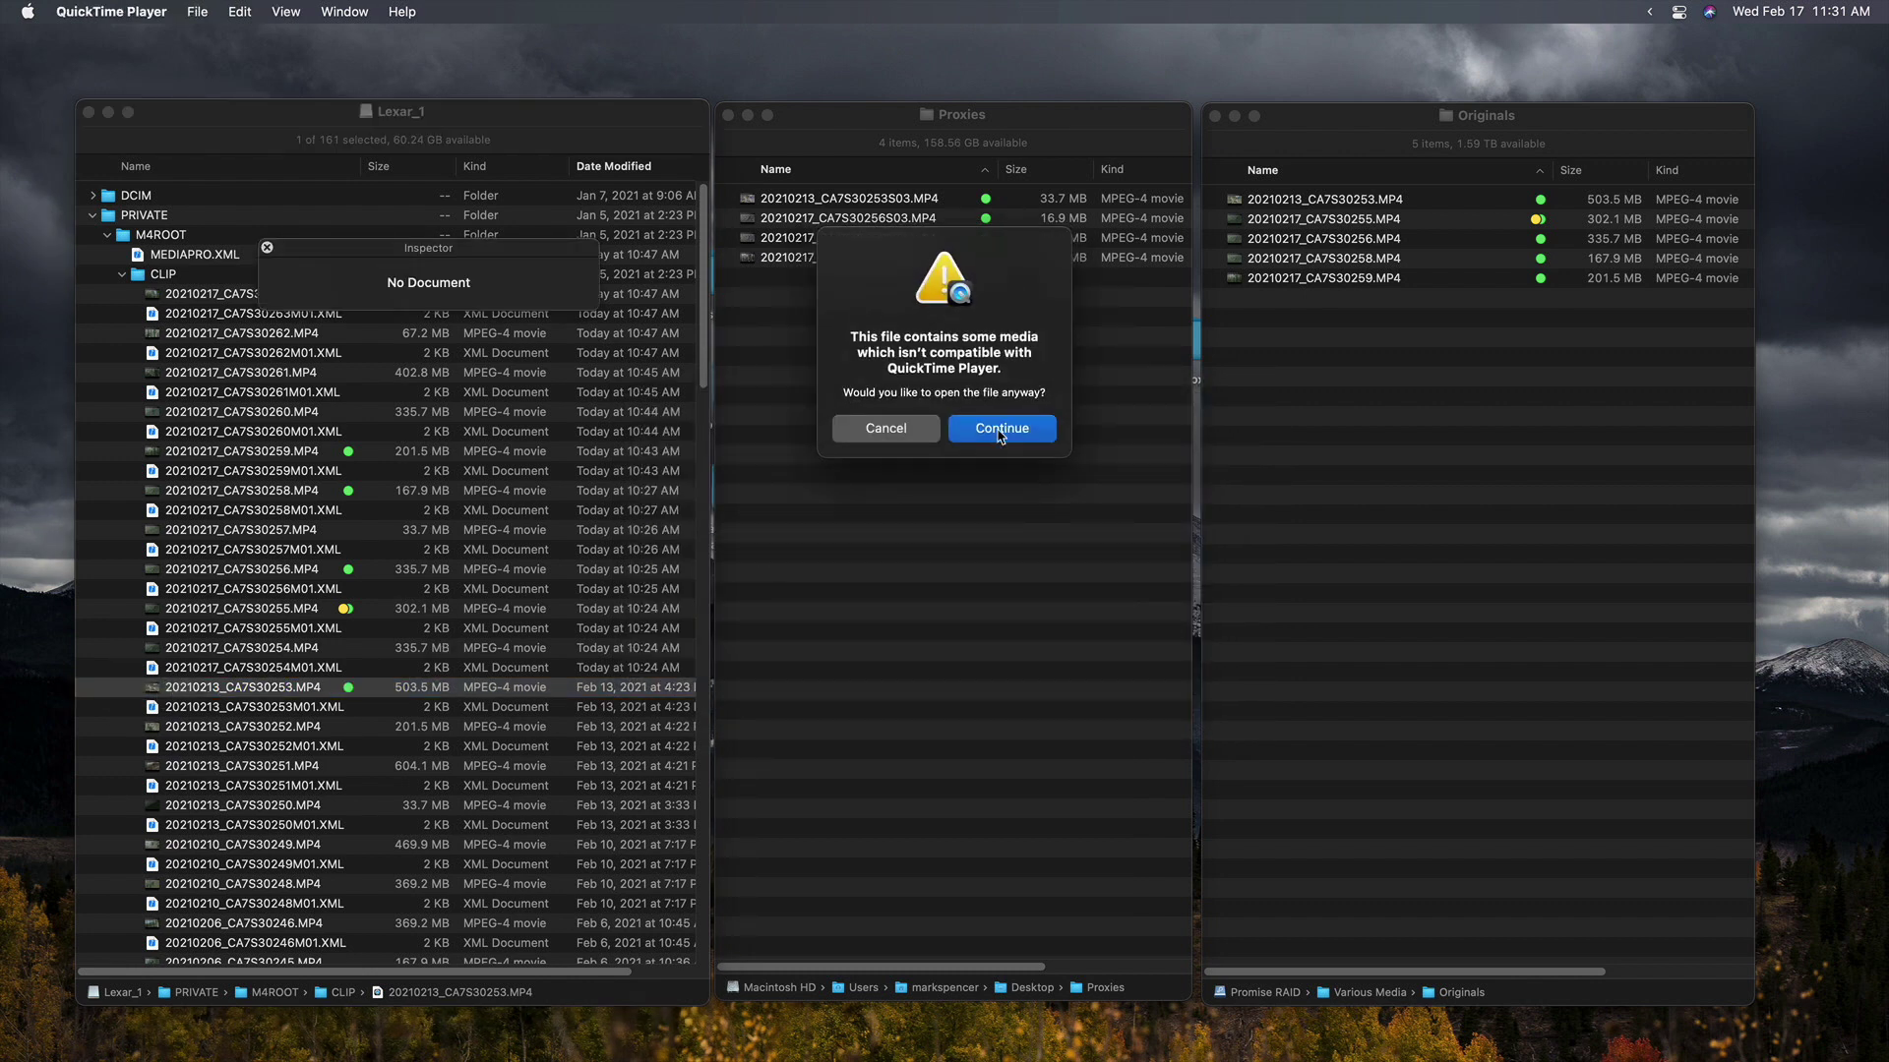
pyautogui.click(1001, 434)
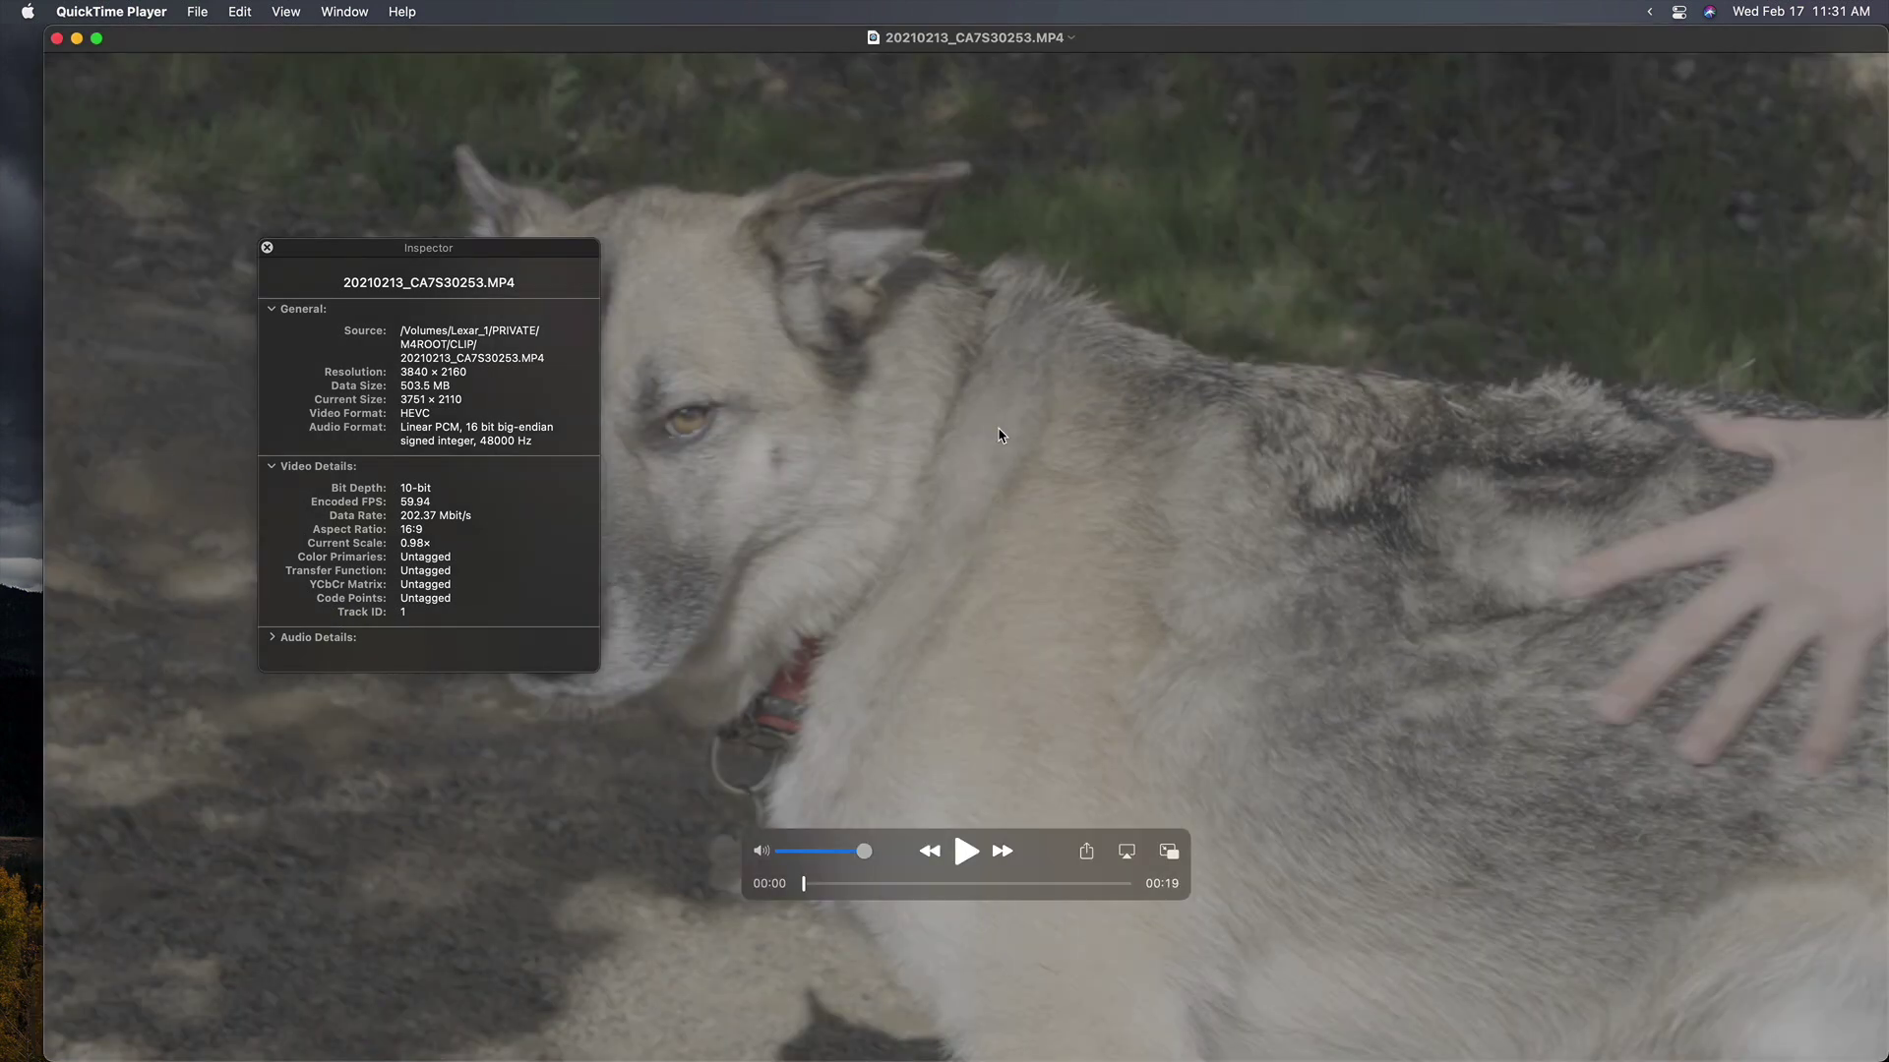
pyautogui.moveTo(548, 260); pyautogui.dragTo(479, 425)
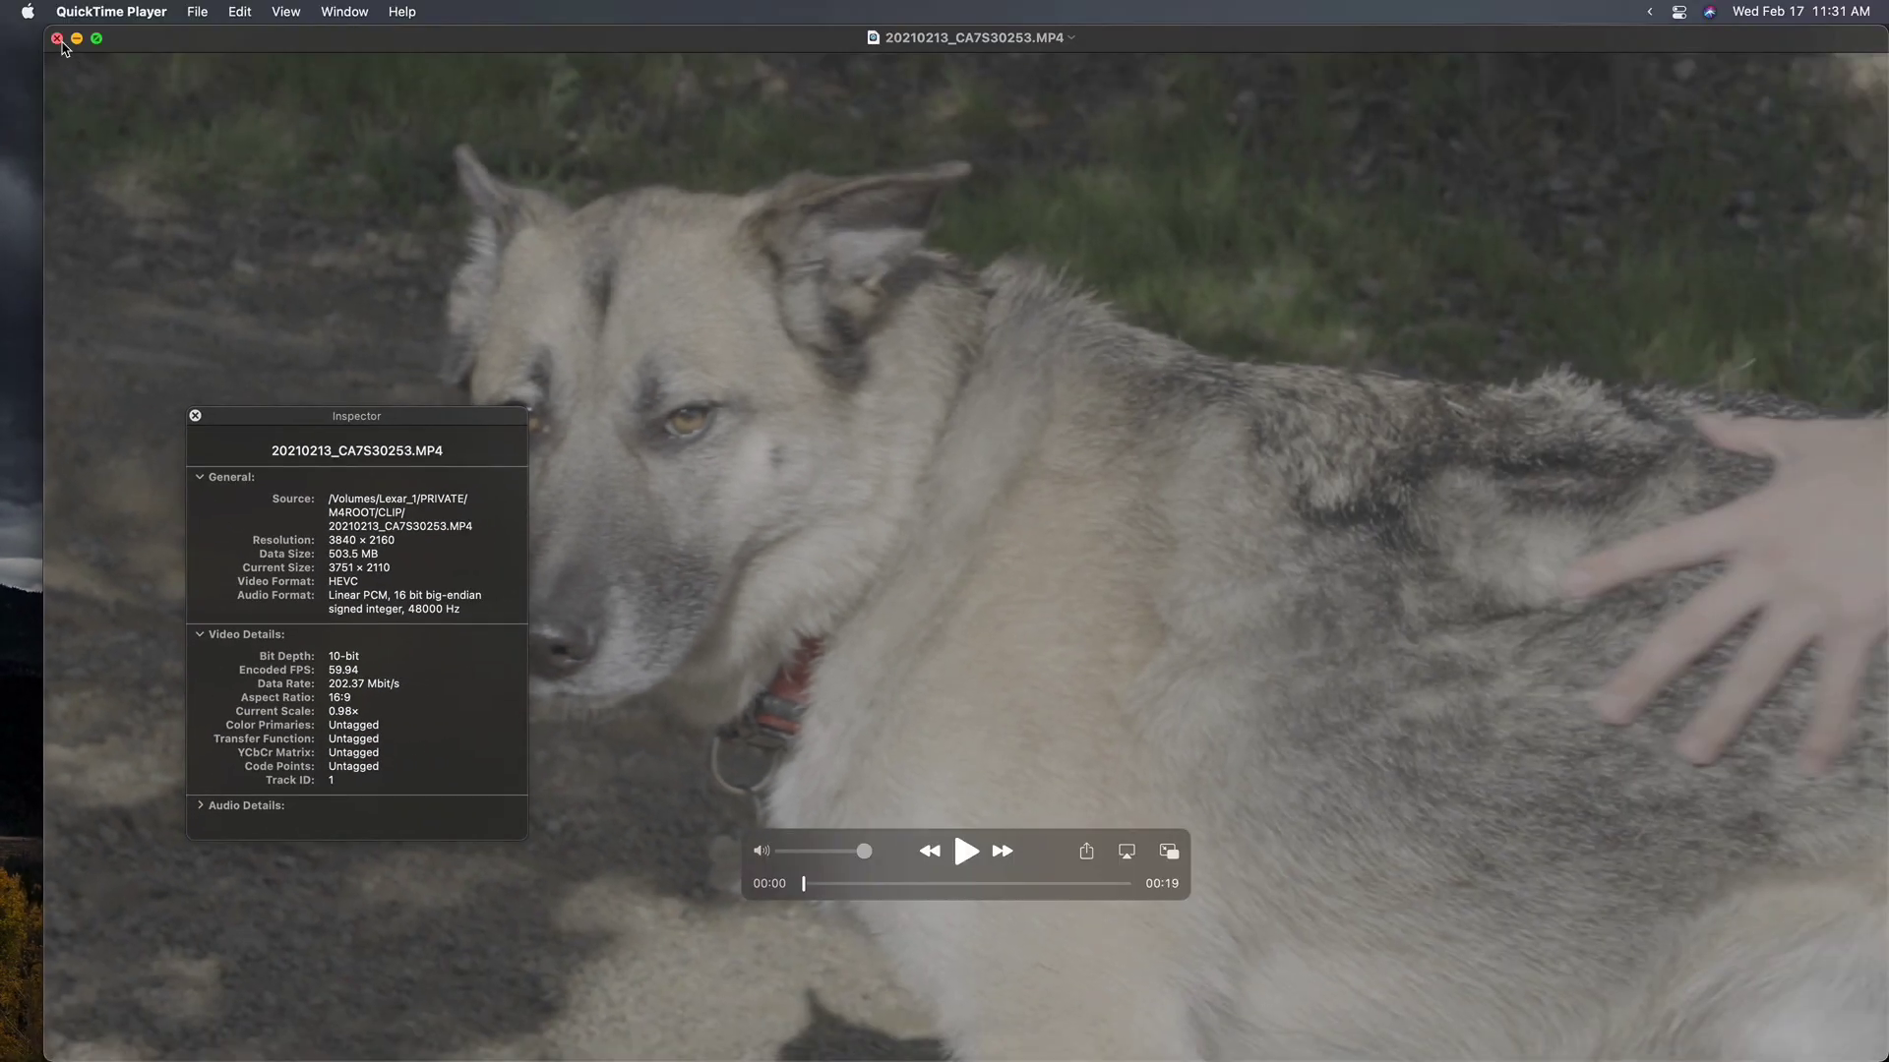
pyautogui.click(56, 41)
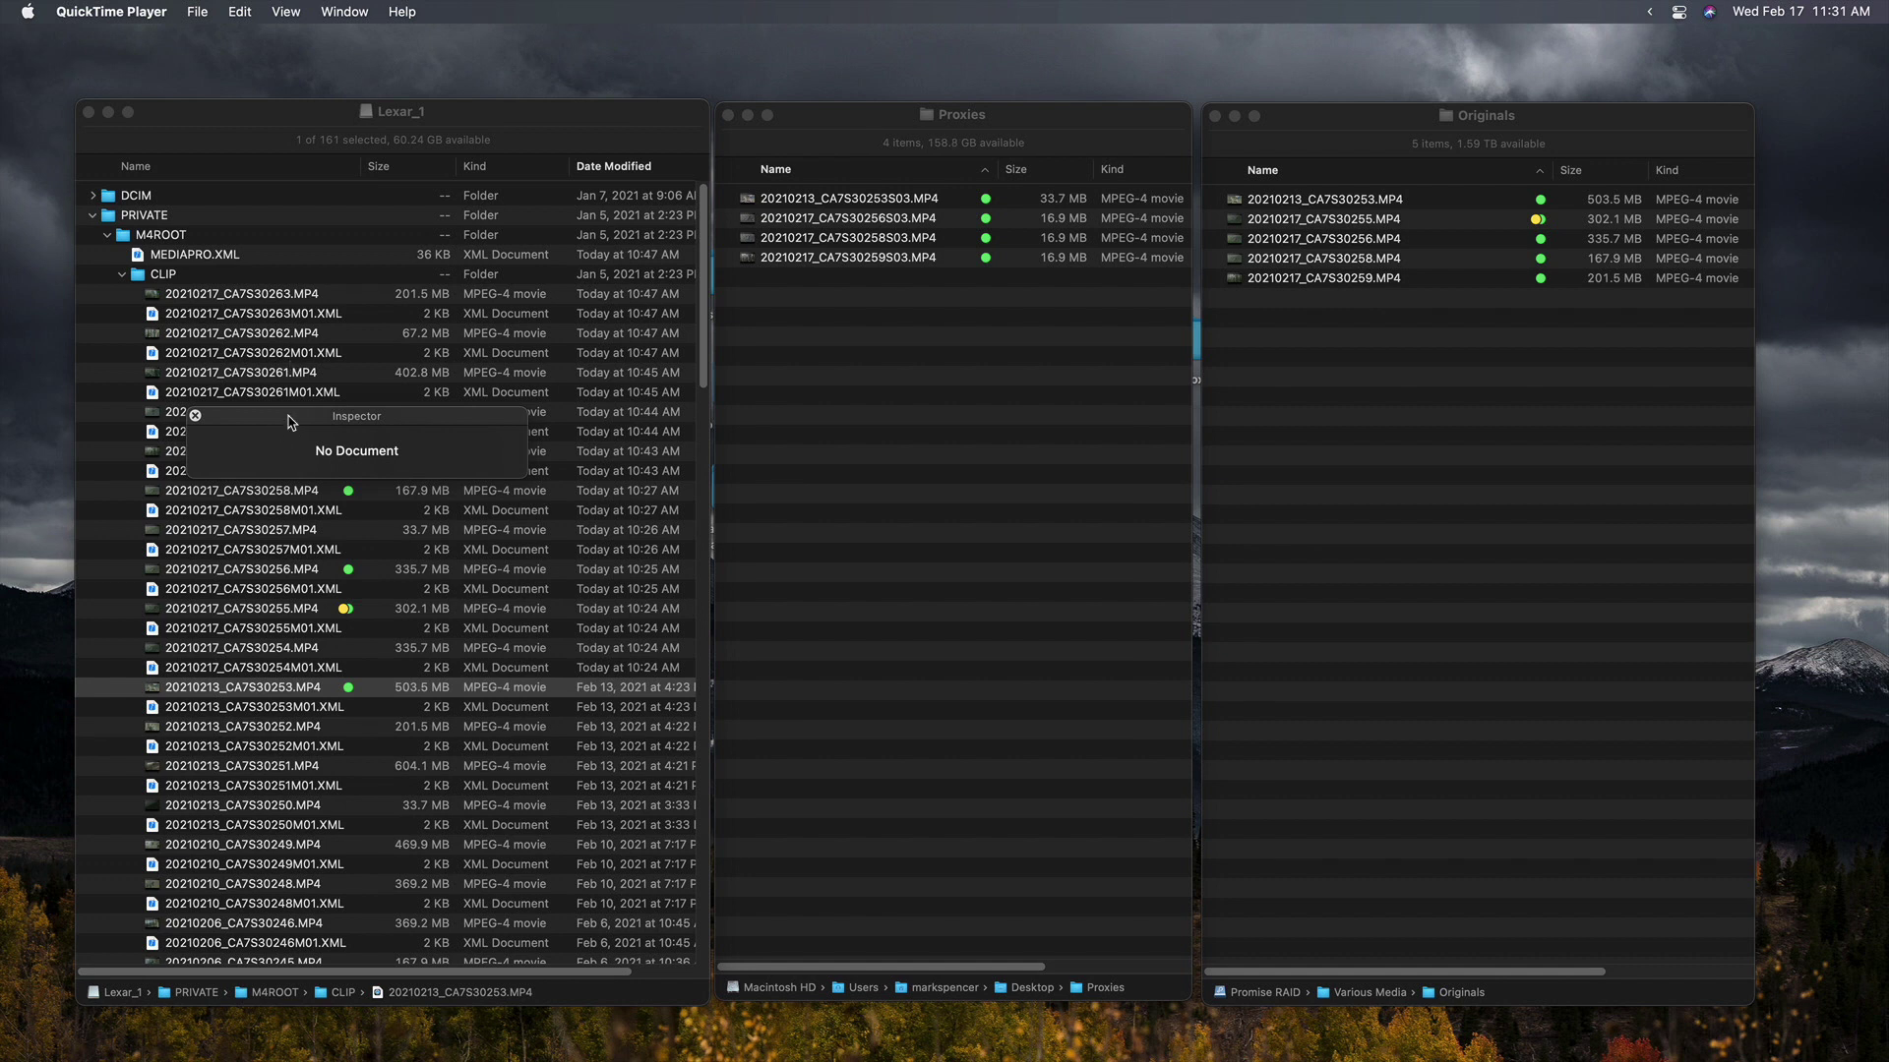
pyautogui.moveTo(291, 421); pyautogui.dragTo(402, 319)
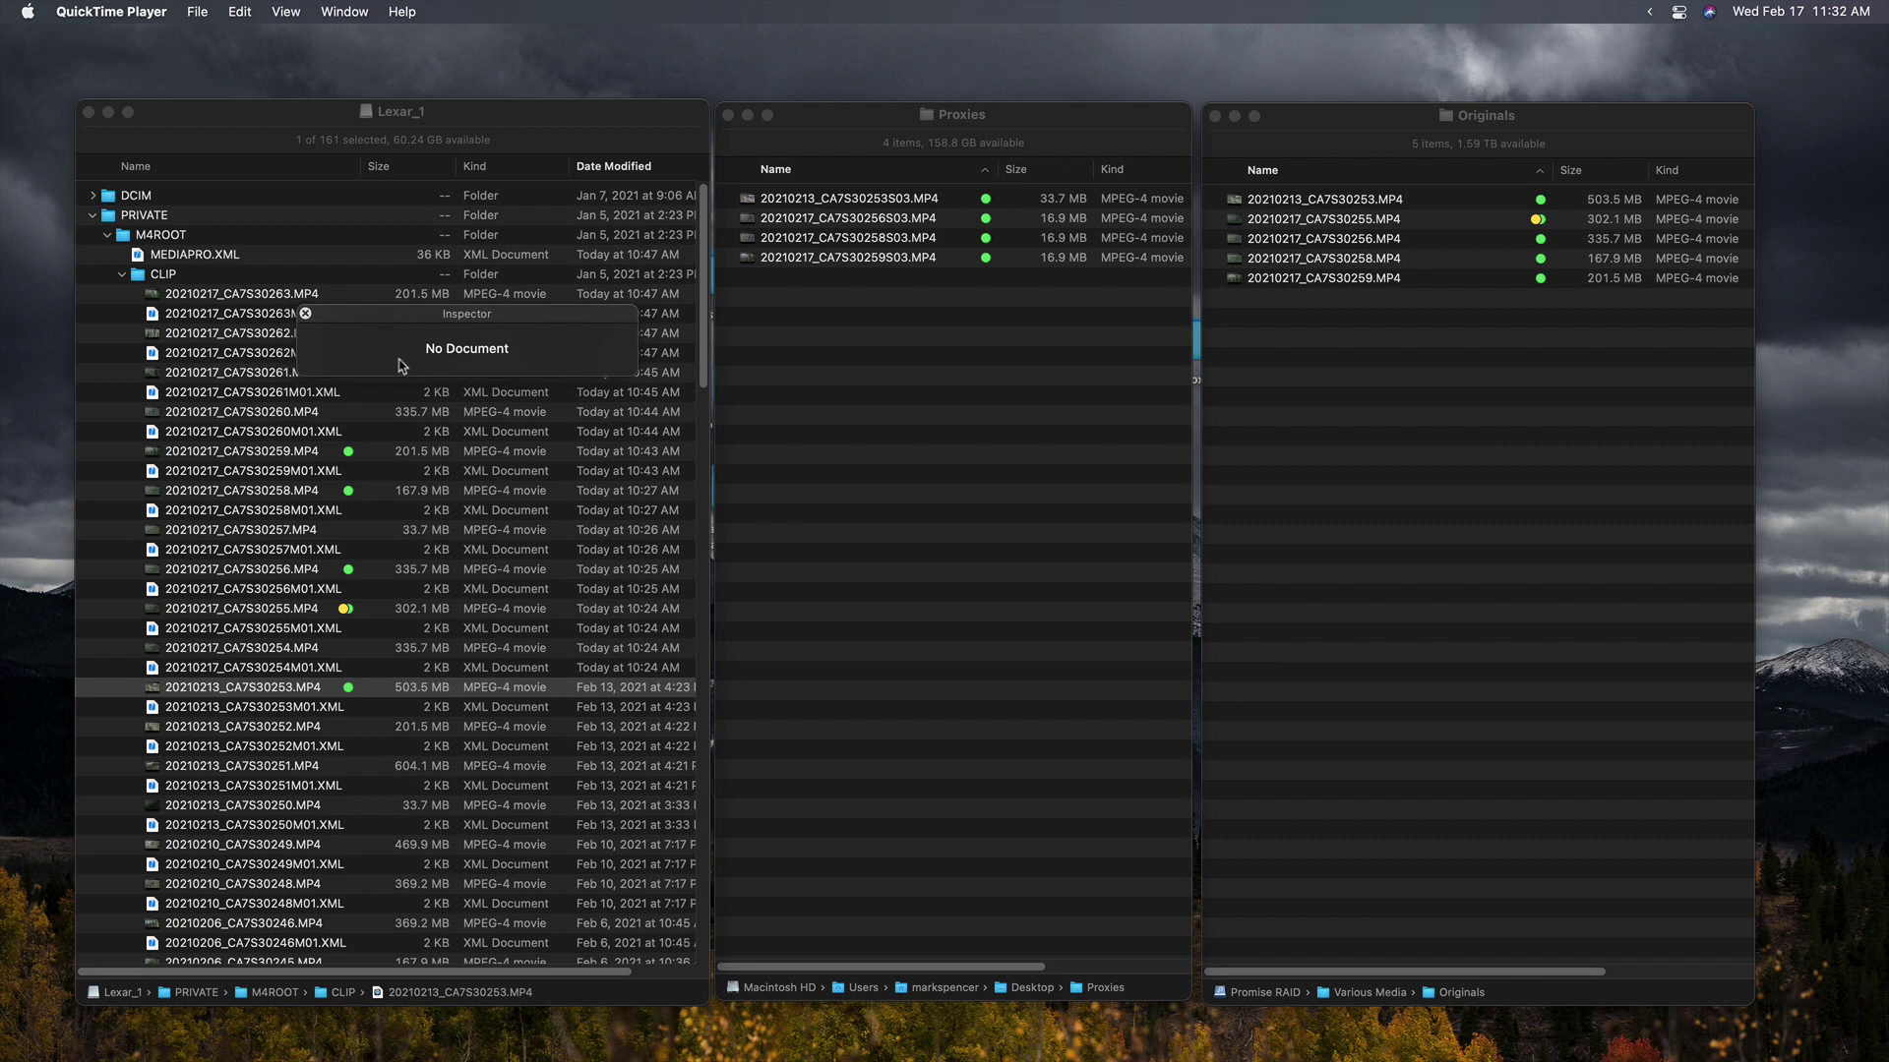
# Open 20210217_CA7S30255.MP4, confirm its 119.88 fps HEVC specs, then close the movie.
pyautogui.press('super+q')
pyautogui.click(299, 612)
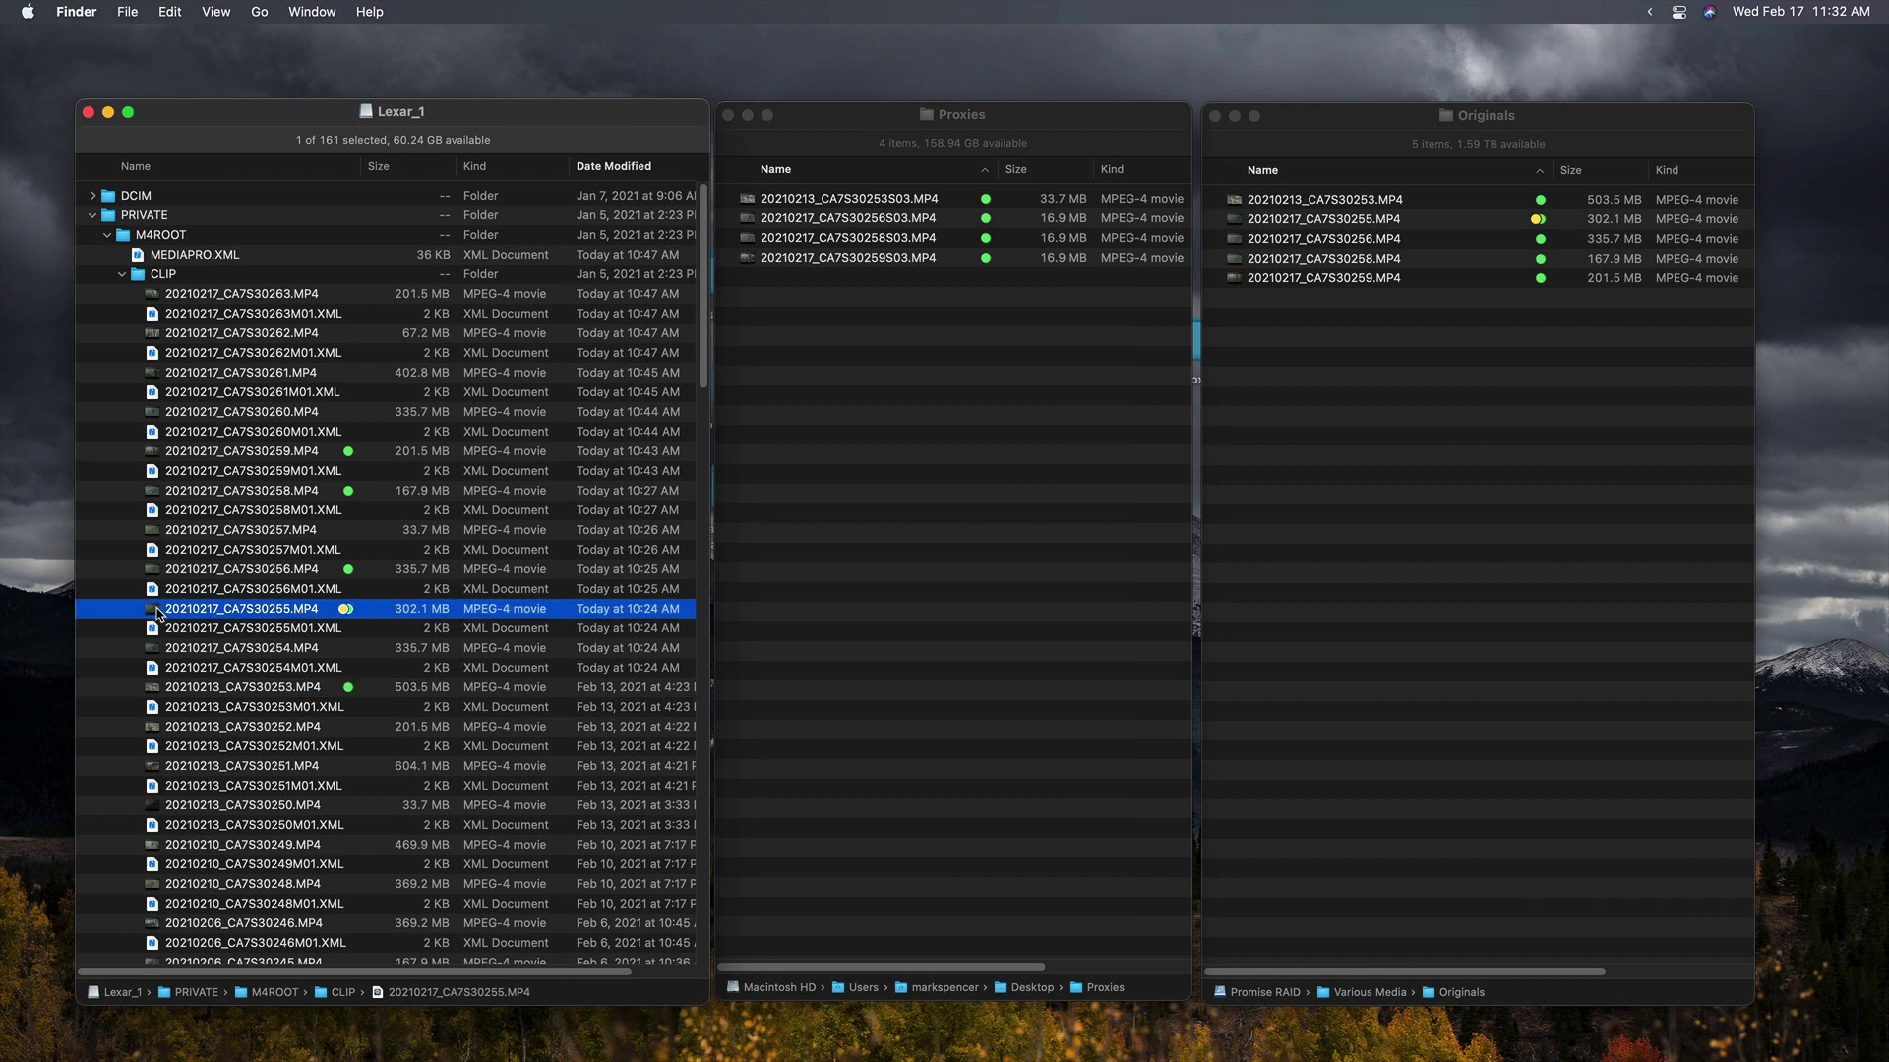
pyautogui.doubleClick(158, 614)
pyautogui.click(989, 435)
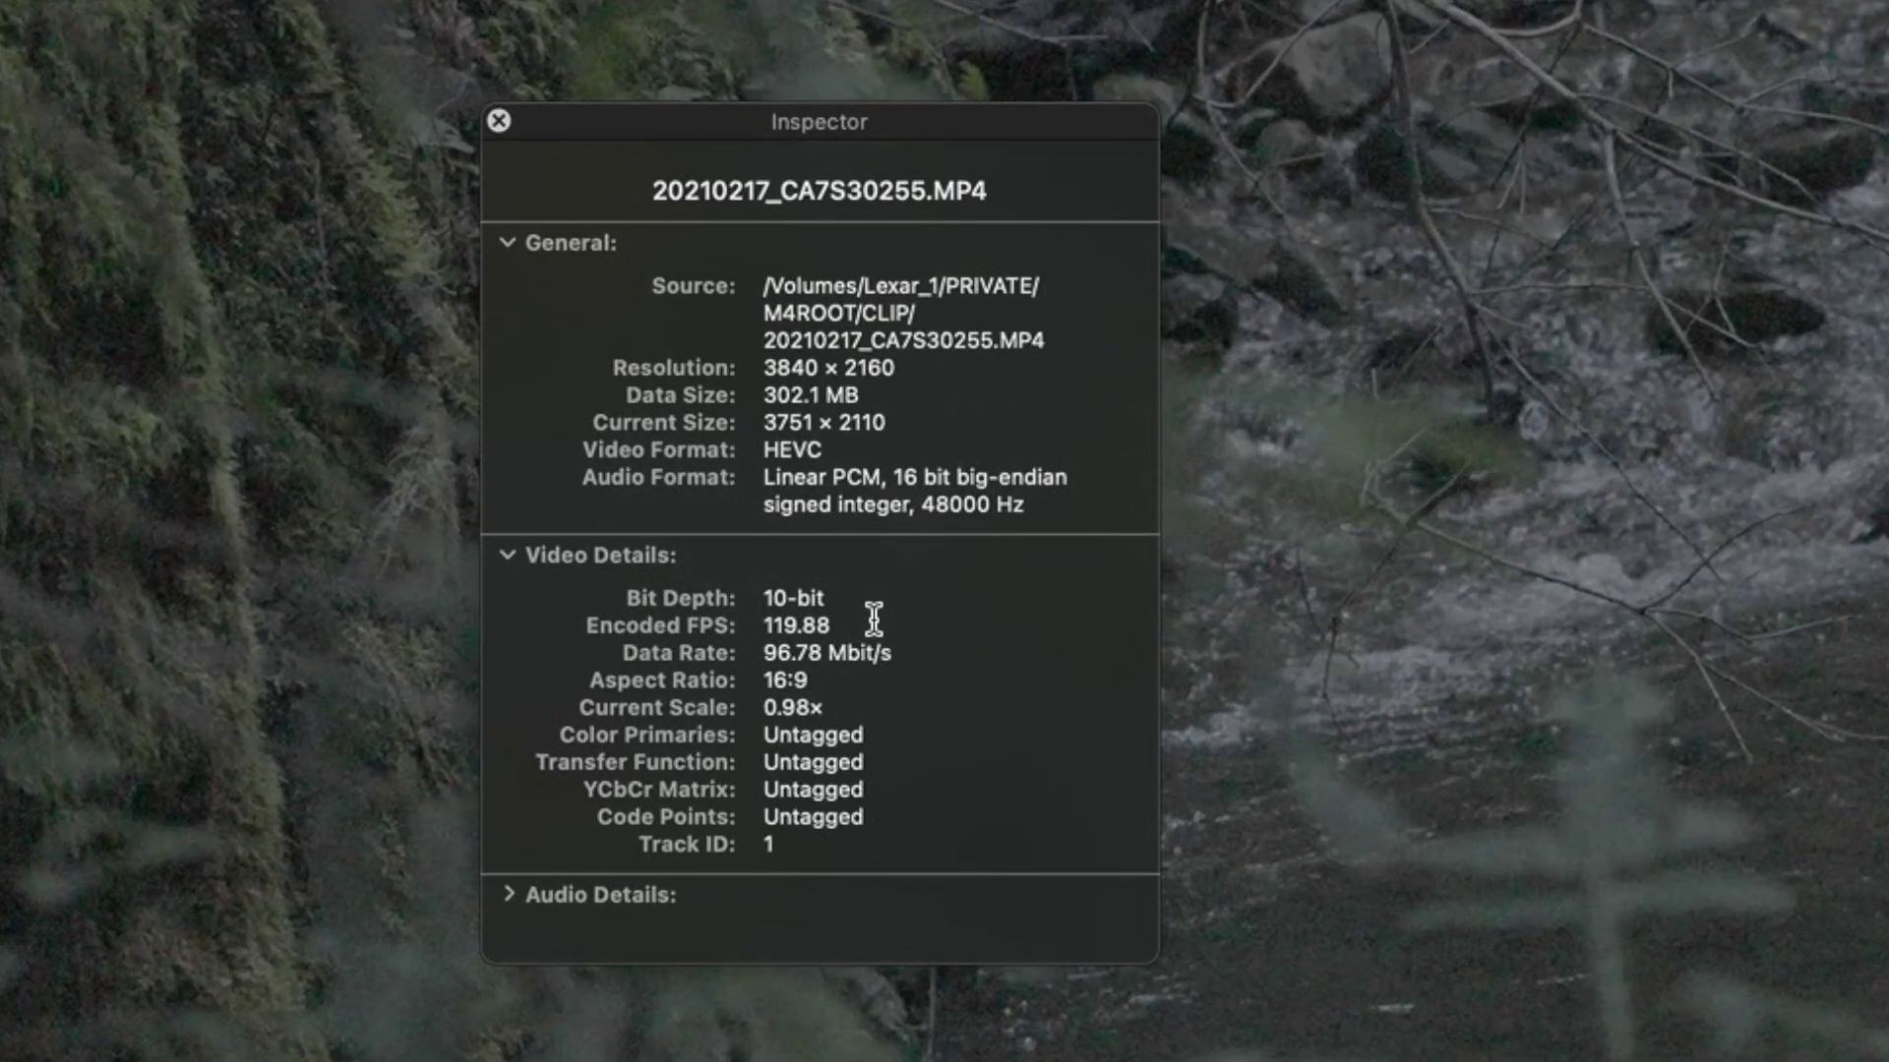
pyautogui.moveTo(482, 568); pyautogui.dragTo(445, 566)
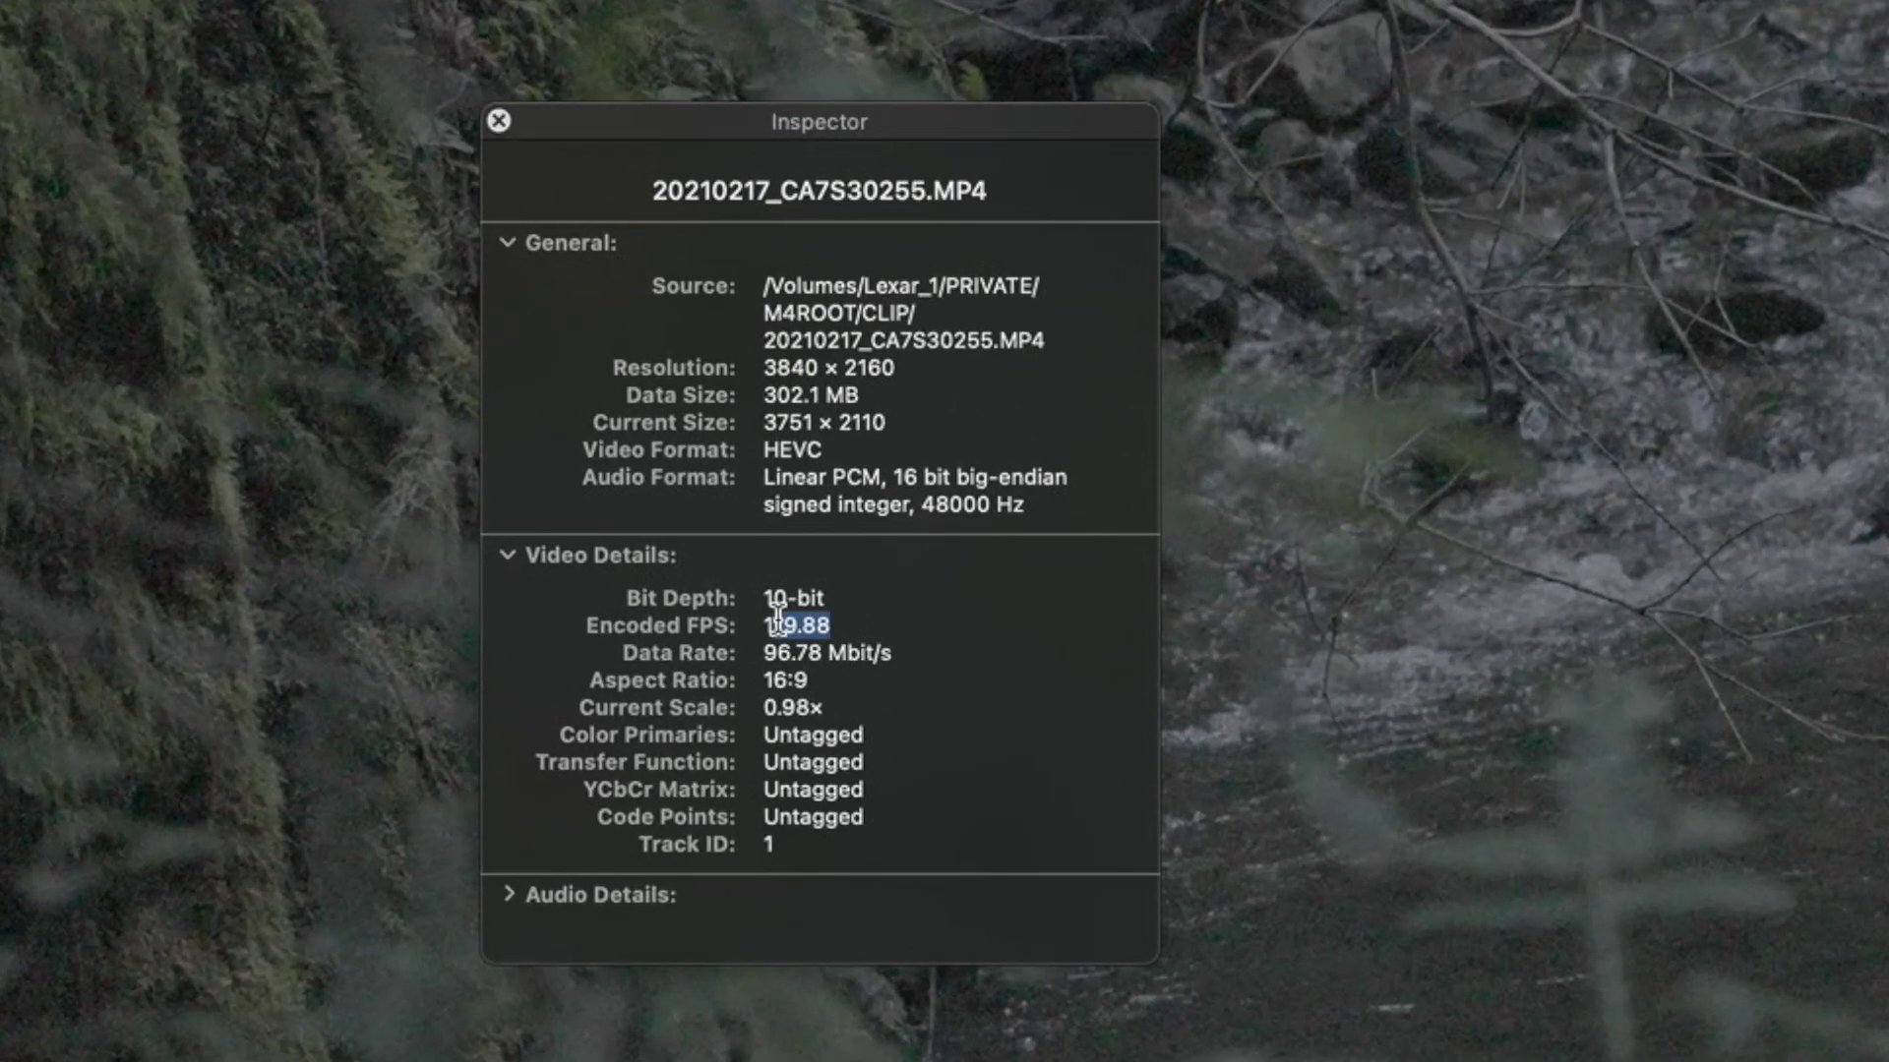
pyautogui.moveTo(777, 620); pyautogui.dragTo(717, 619)
pyautogui.click(924, 622)
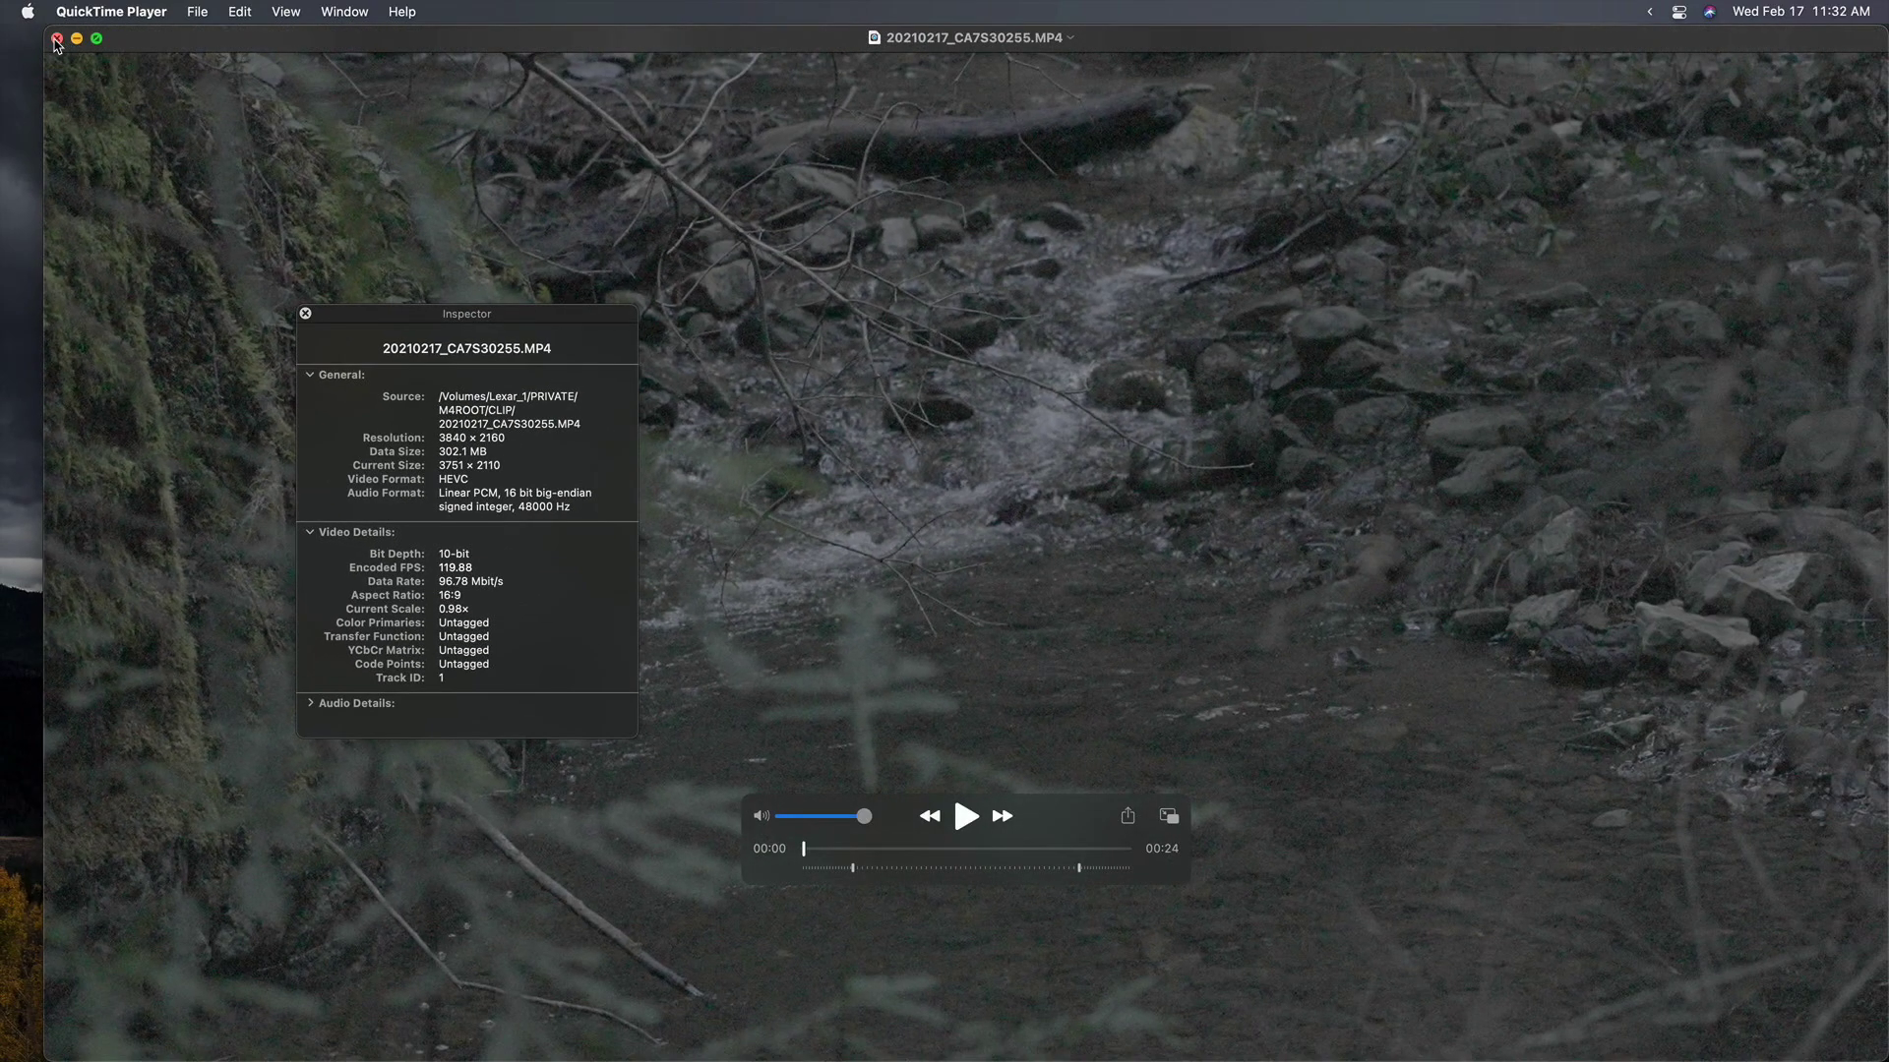
pyautogui.click(56, 39)
pyautogui.moveTo(344, 315); pyautogui.dragTo(300, 268)
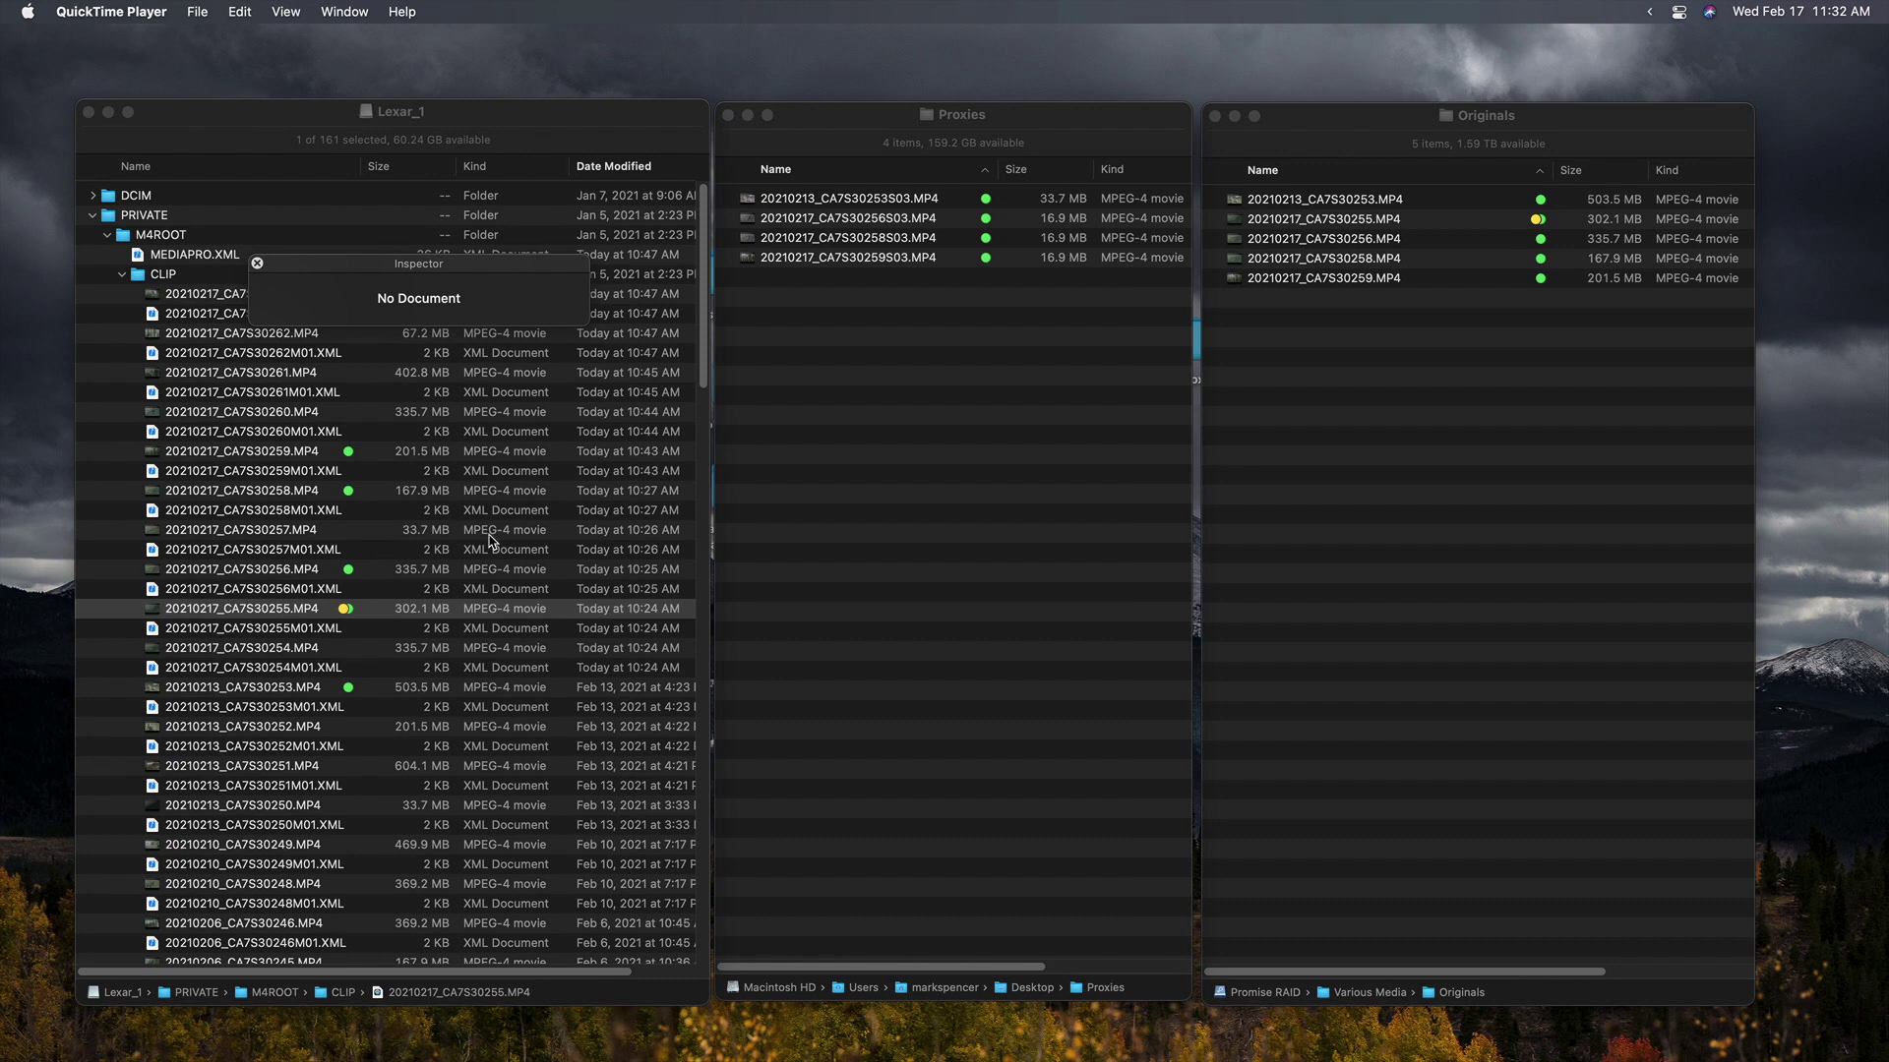
# Bring the Finder windows forward and compare the S03-suffixed Proxies names with the Originals.
pyautogui.click(848, 120)
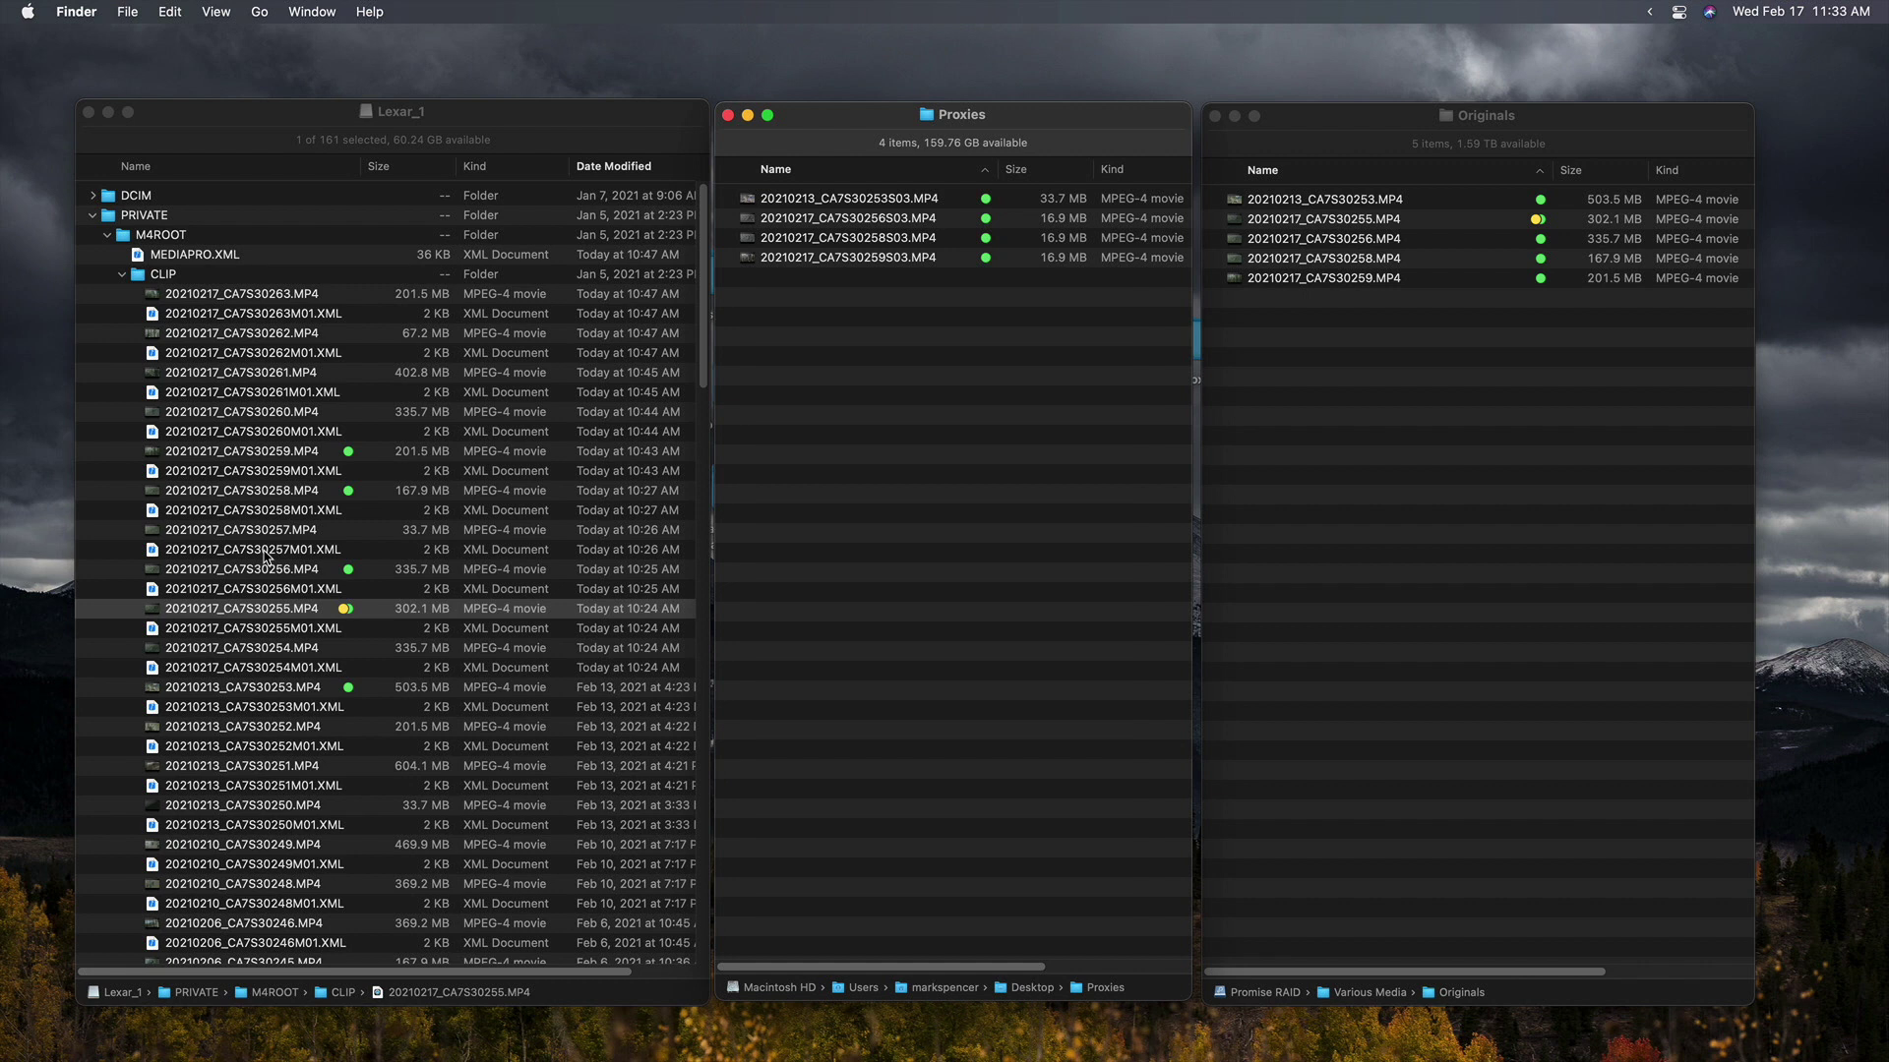
pyautogui.moveTo(703, 376); pyautogui.dragTo(704, 952)
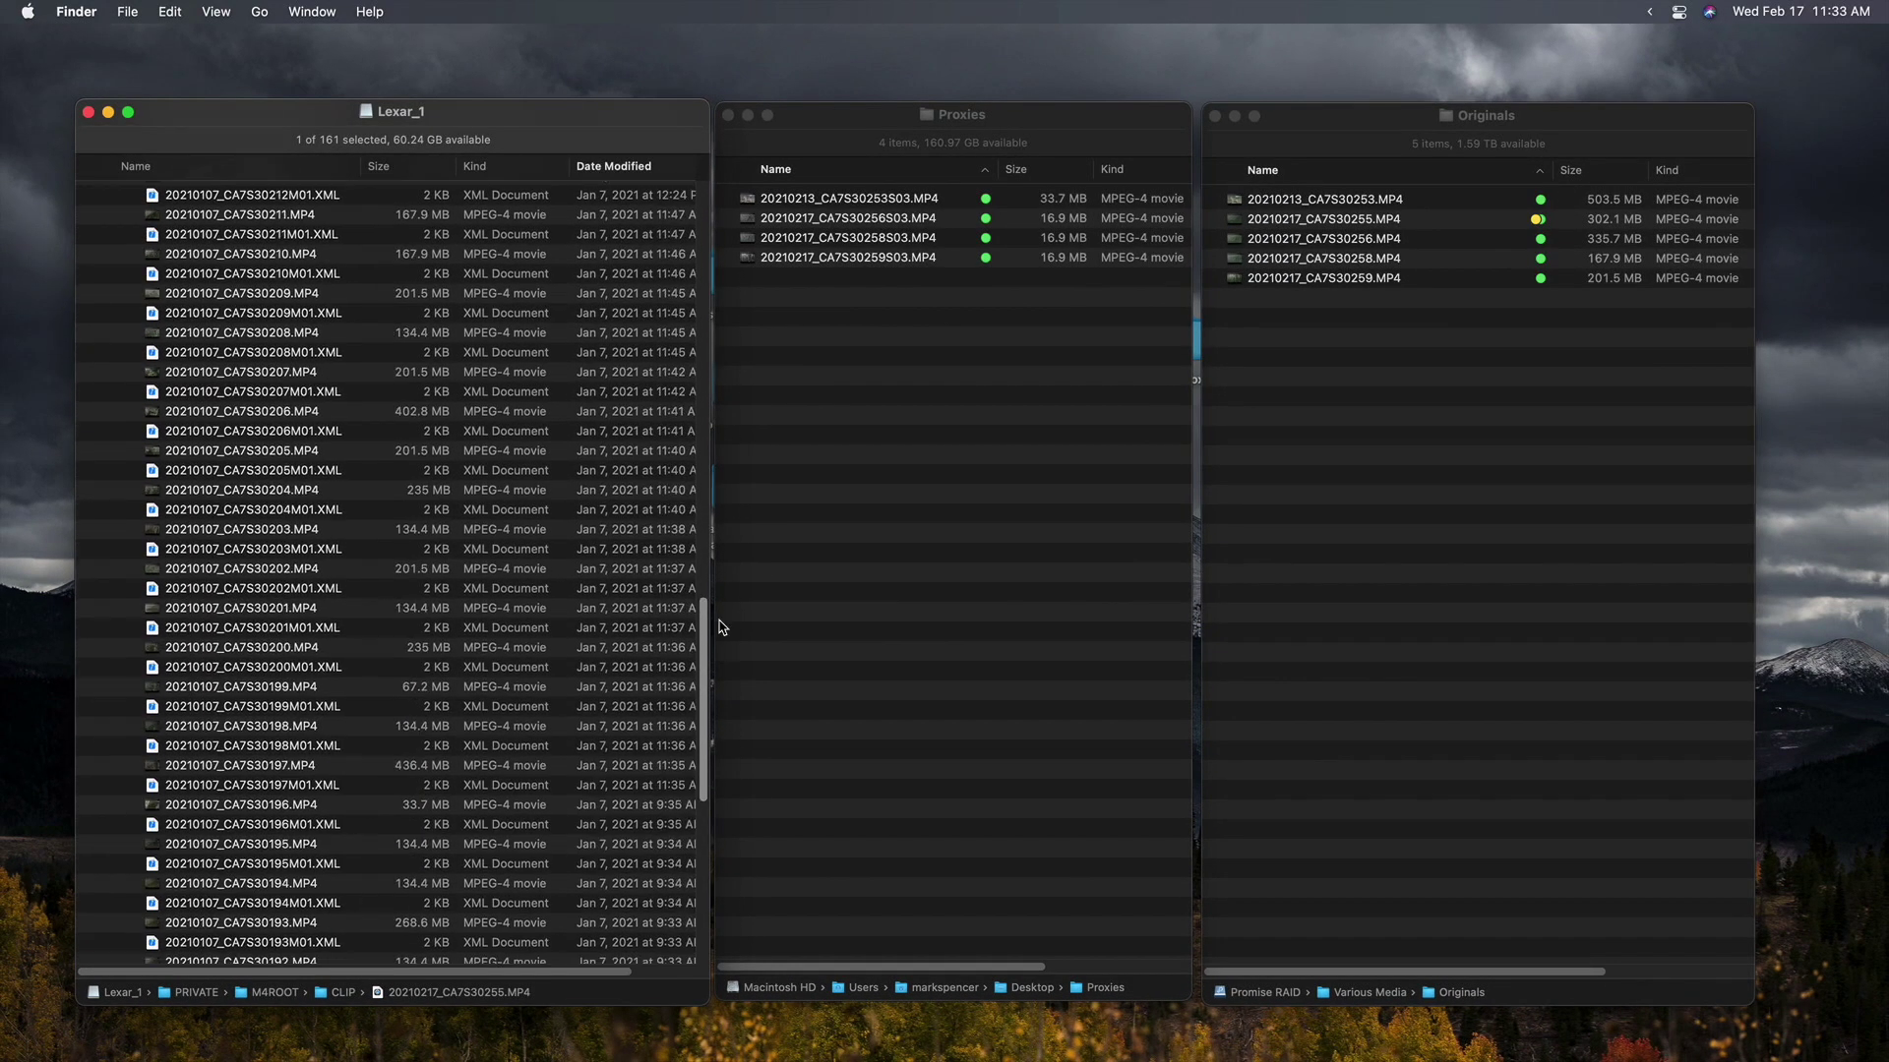
pyautogui.scroll(15, 393, 610)
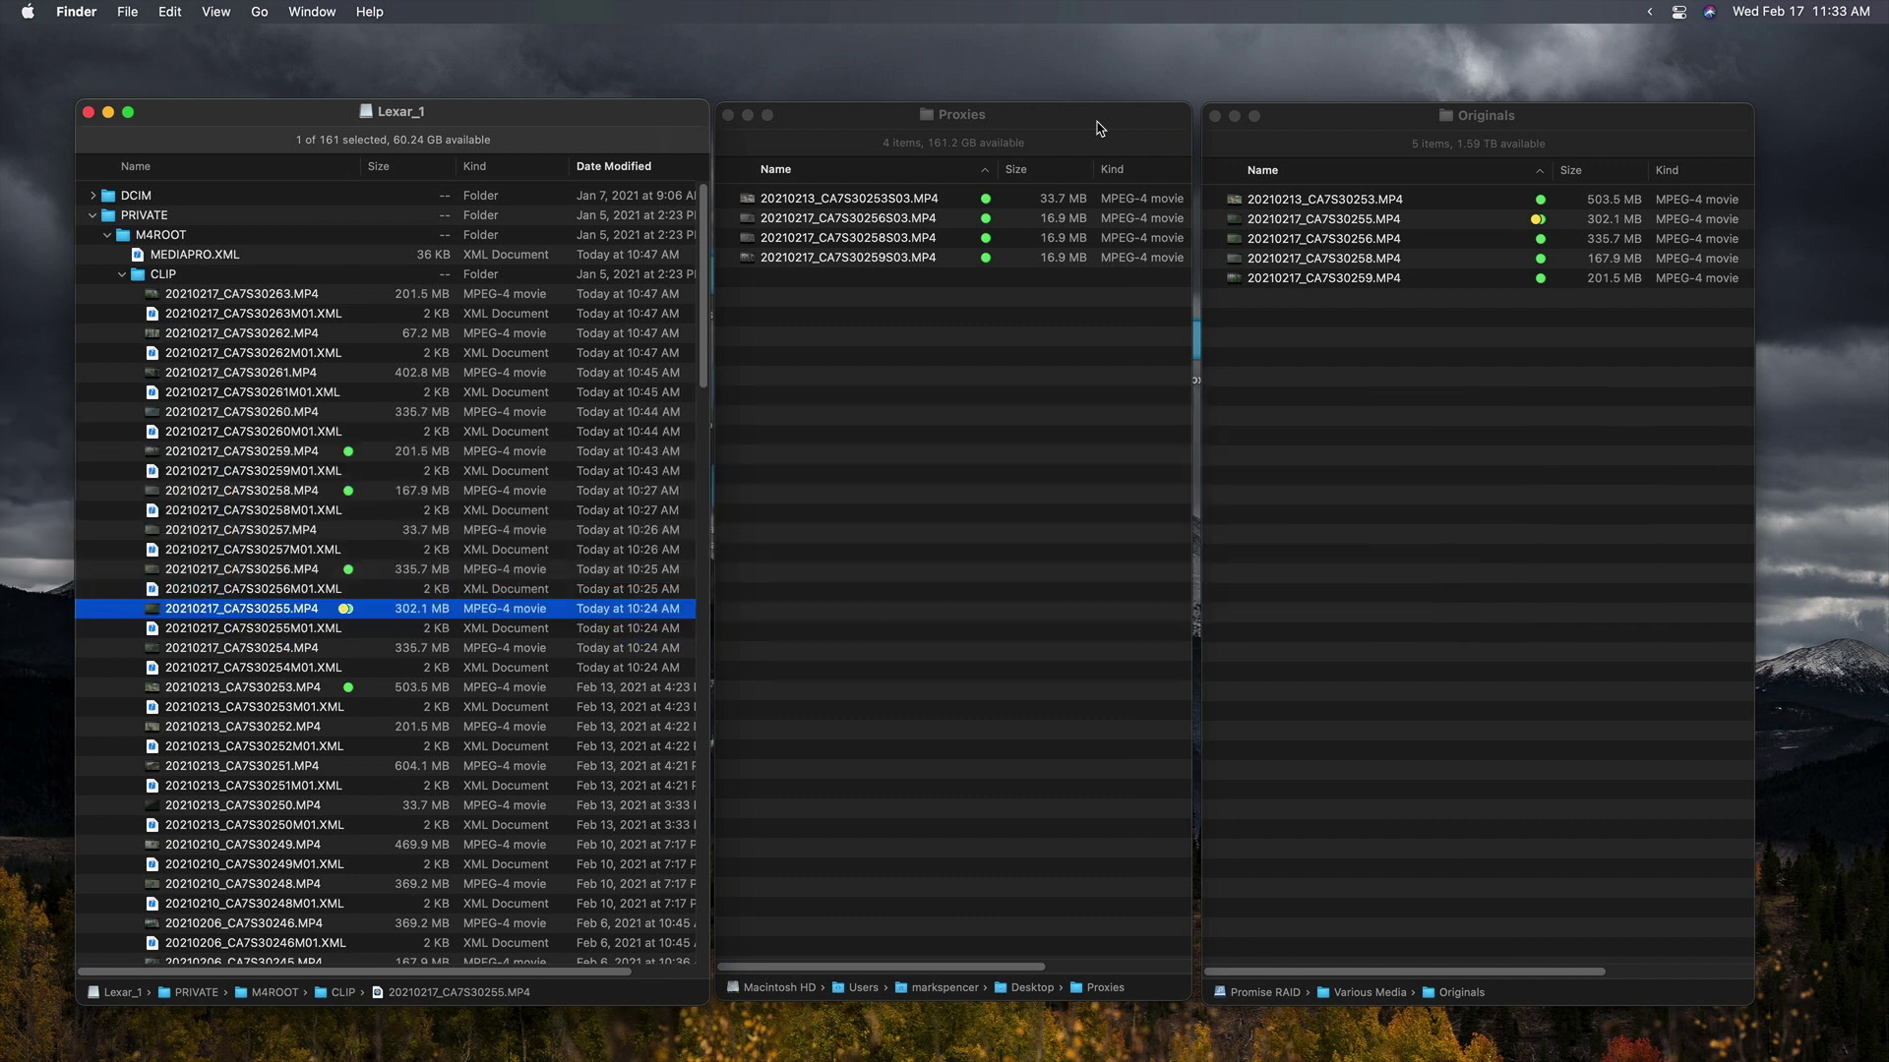
pyautogui.click(1099, 129)
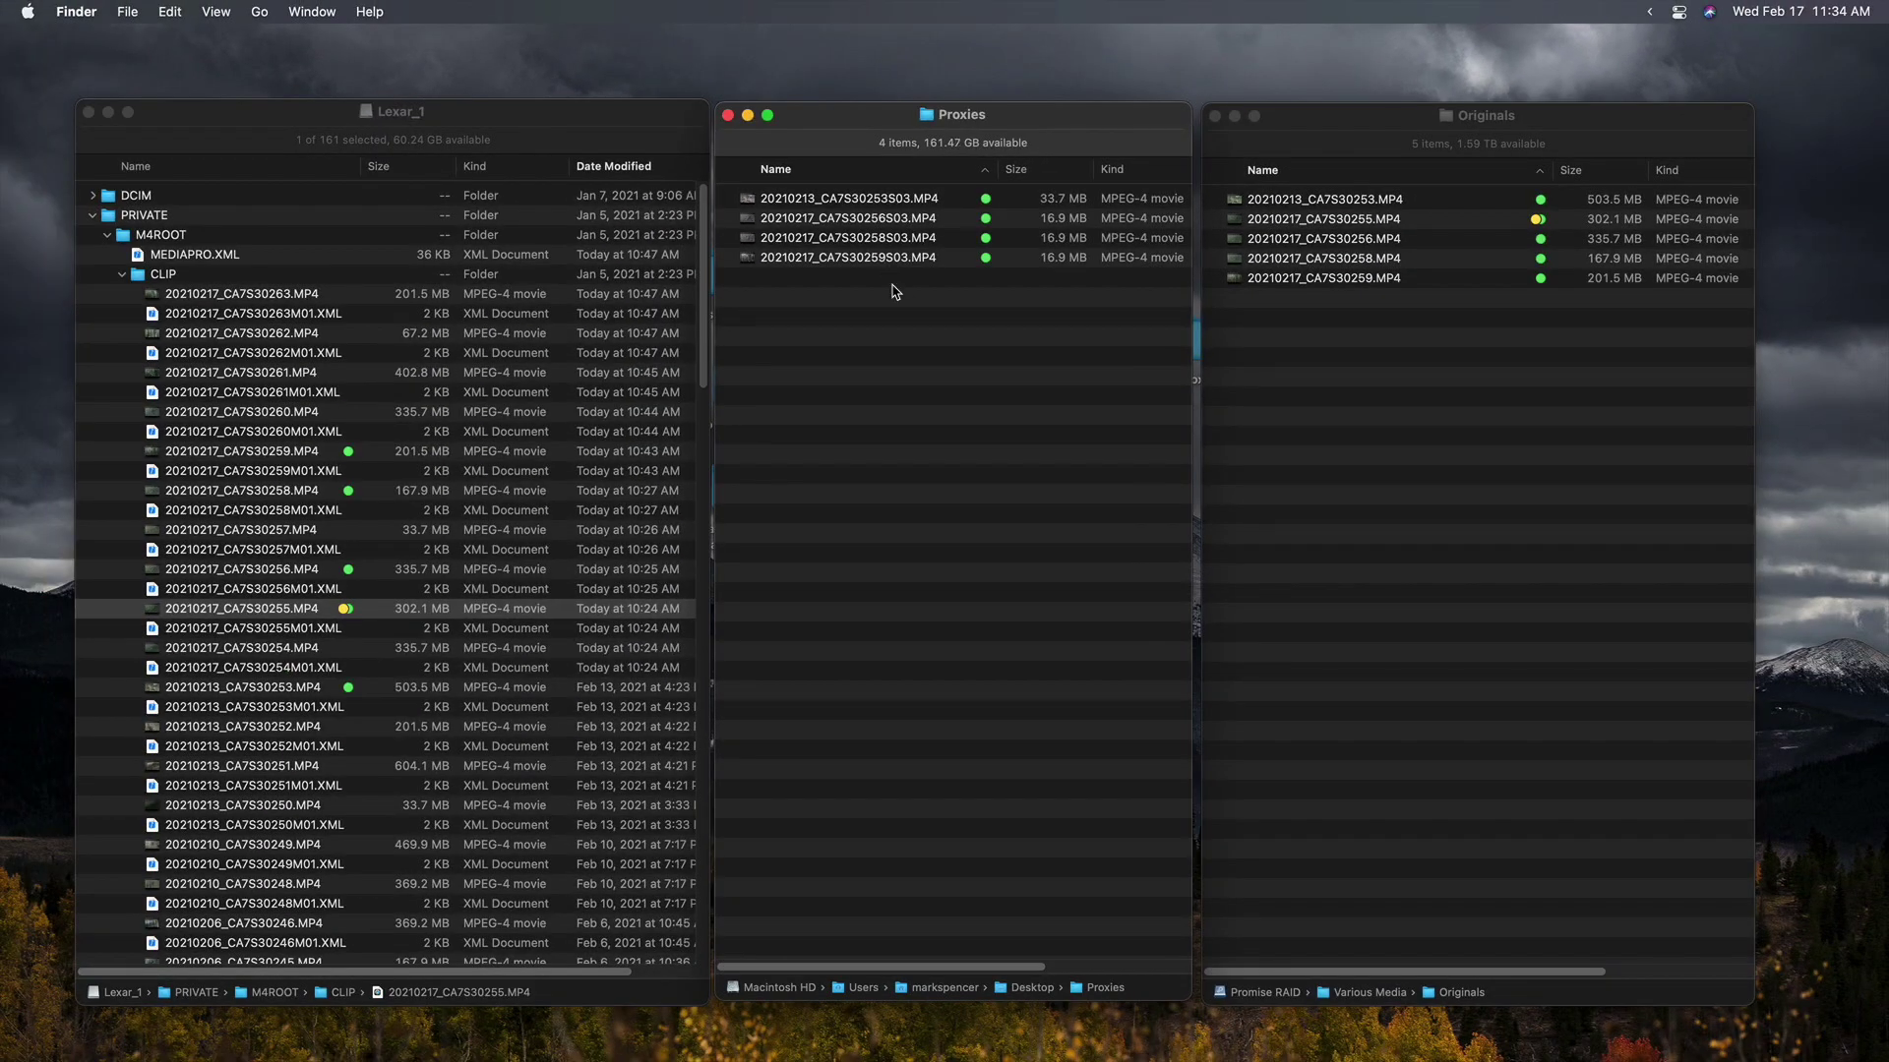
# Batch-rename the four proxy files, replacing the text S03 with nothing.
pyautogui.click(896, 200)
pyautogui.keyDown('shift'); pyautogui.click(895, 258); pyautogui.keyUp('shift')
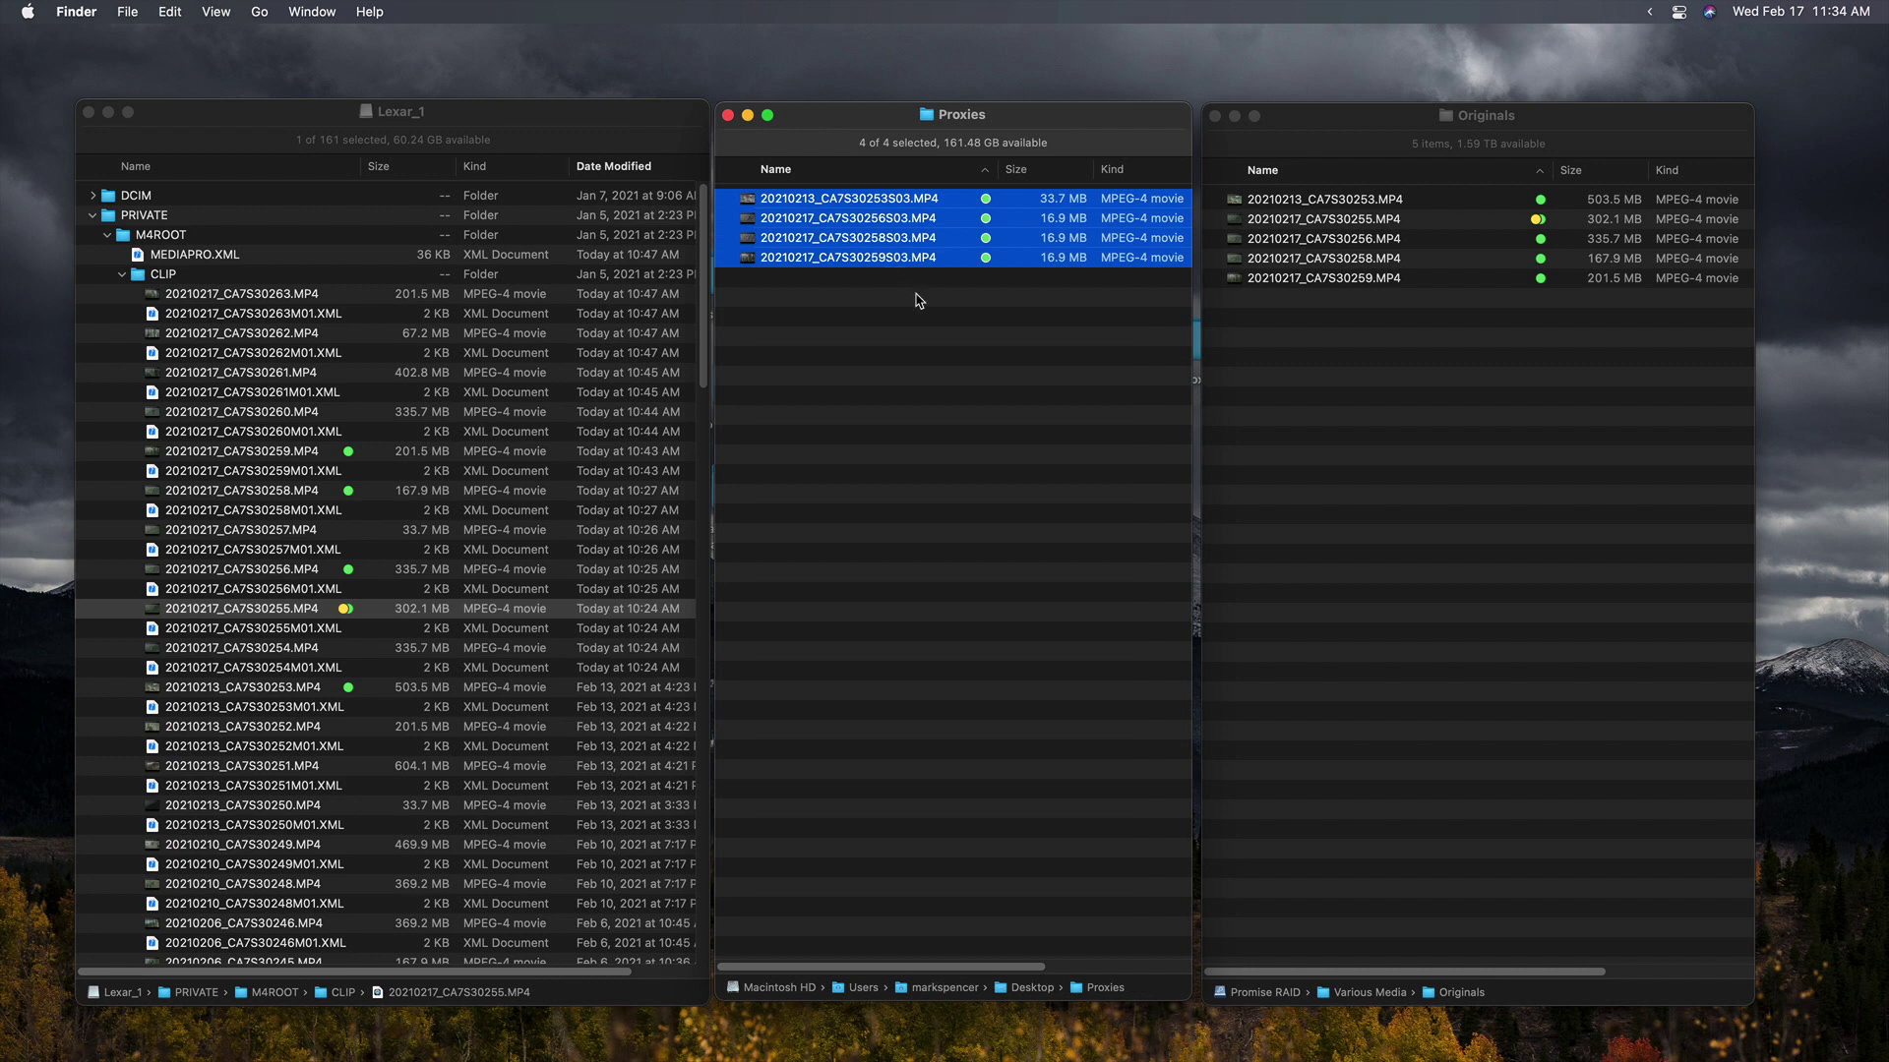
pyautogui.click(127, 13)
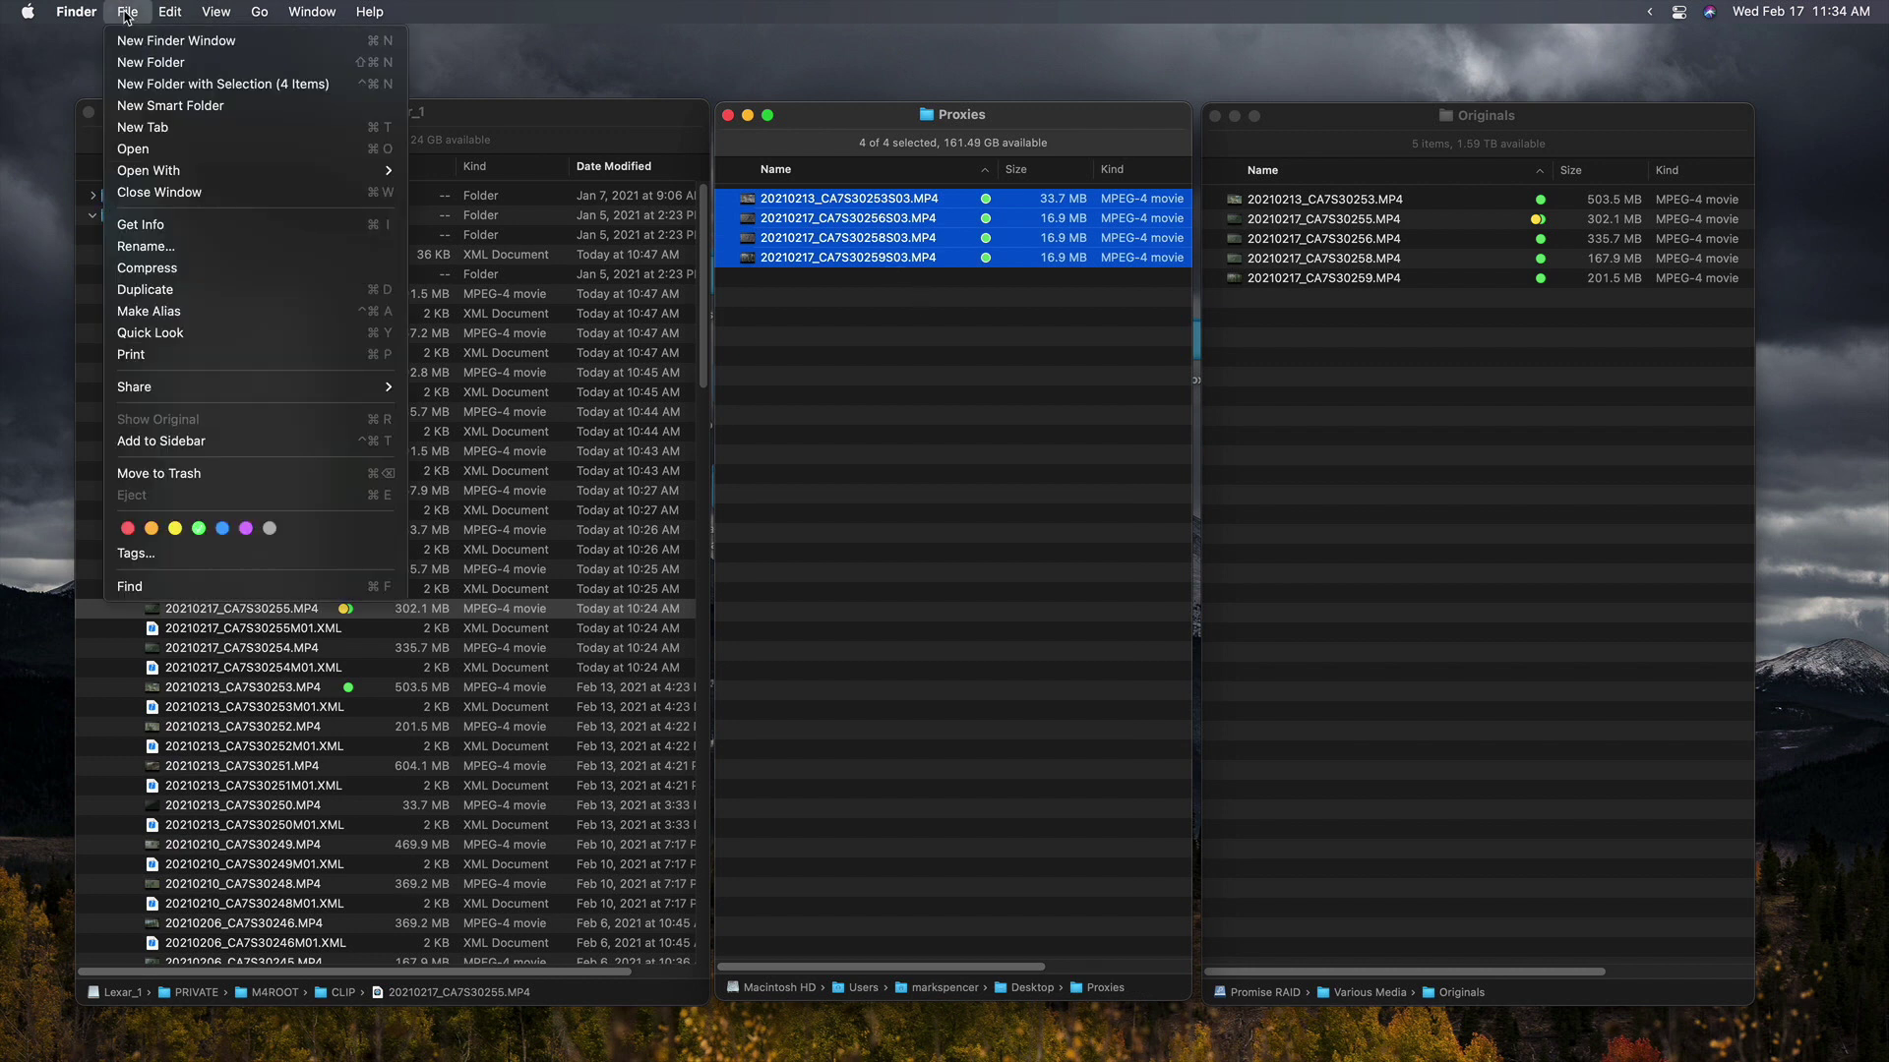
pyautogui.click(145, 246)
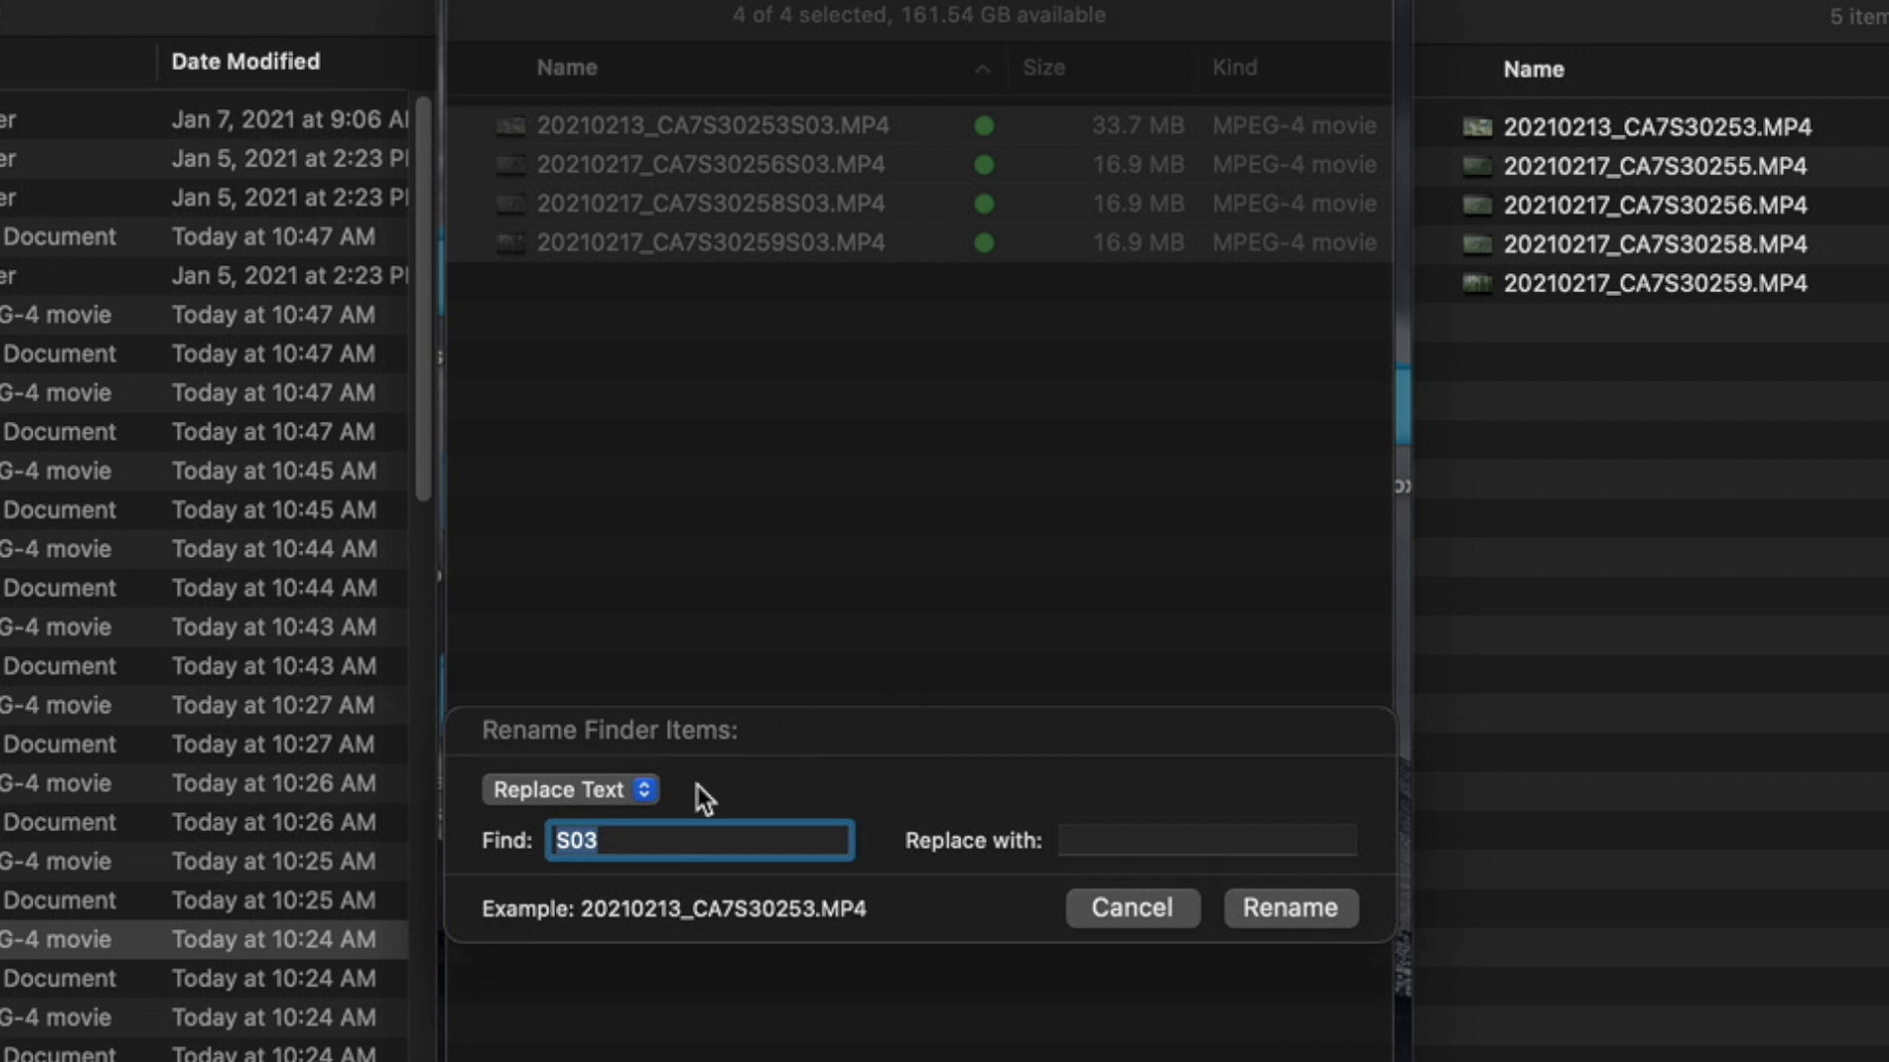
pyautogui.click(644, 790)
pyautogui.click(647, 791)
pyautogui.click(1279, 913)
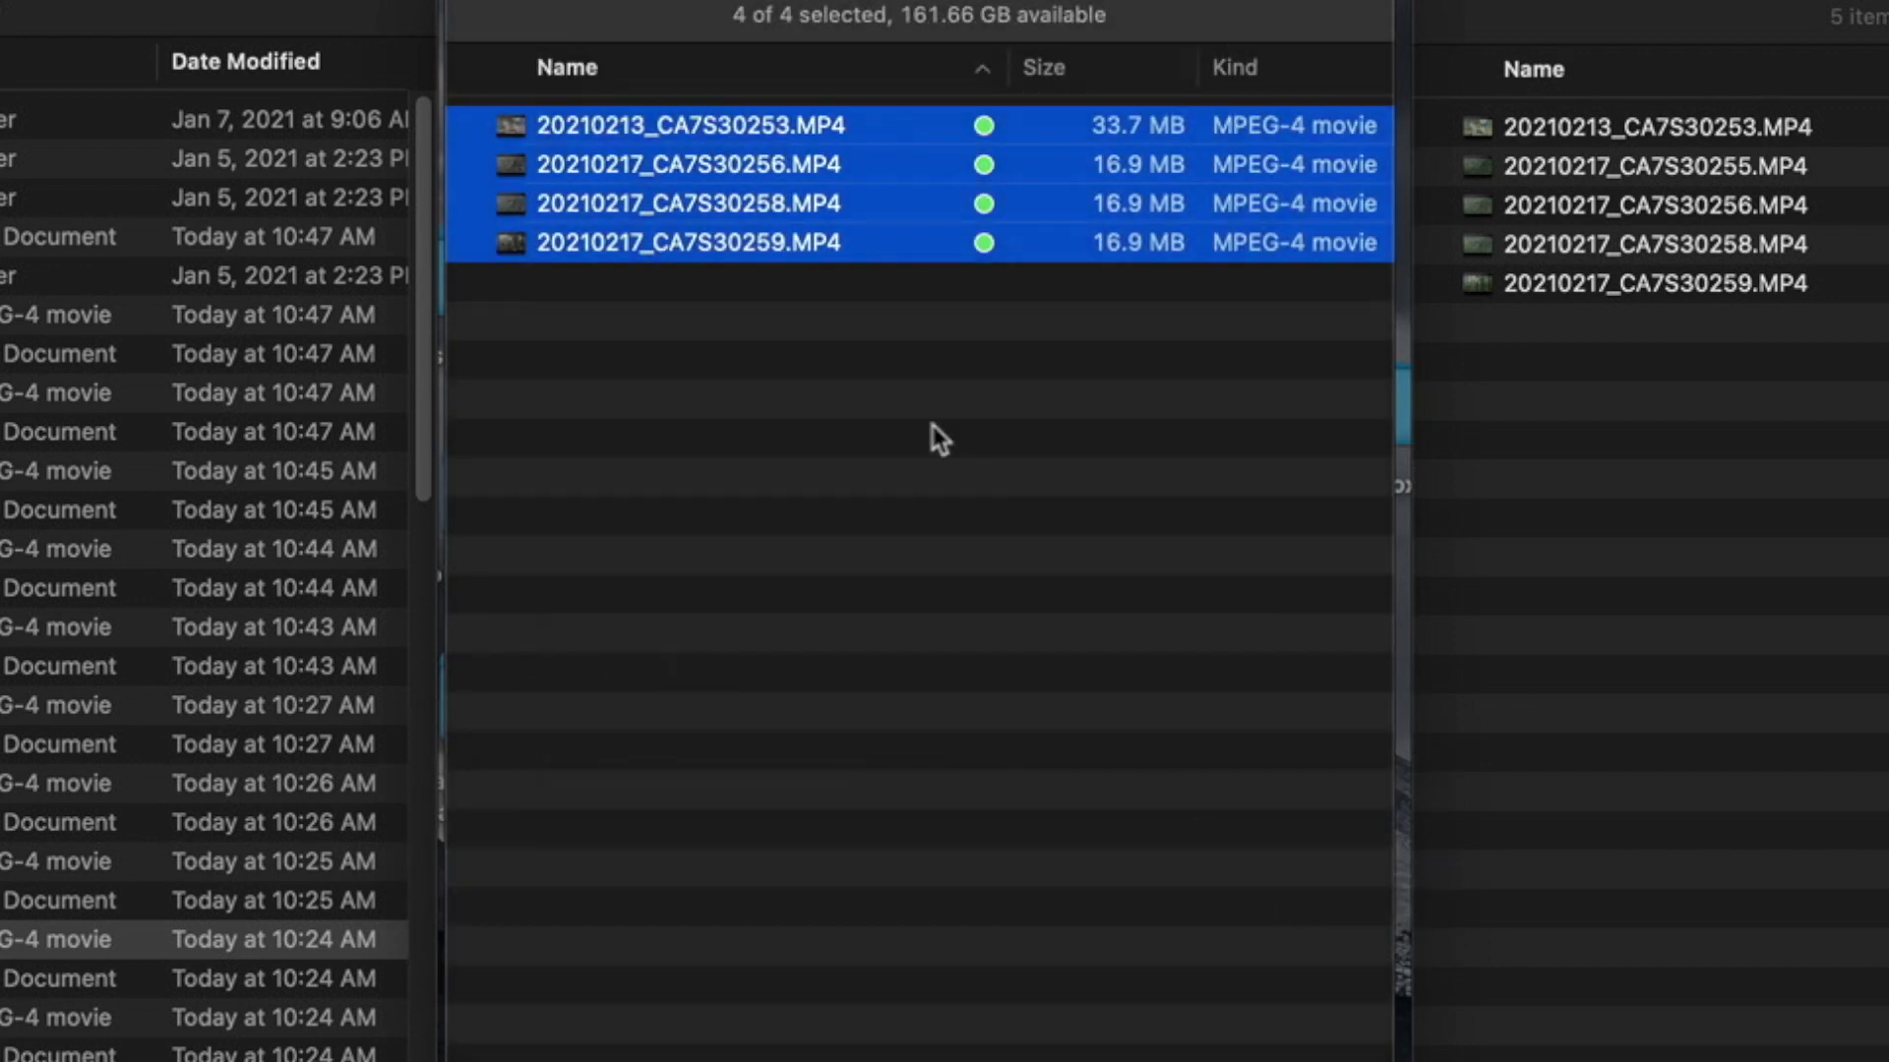
pyautogui.click(779, 317)
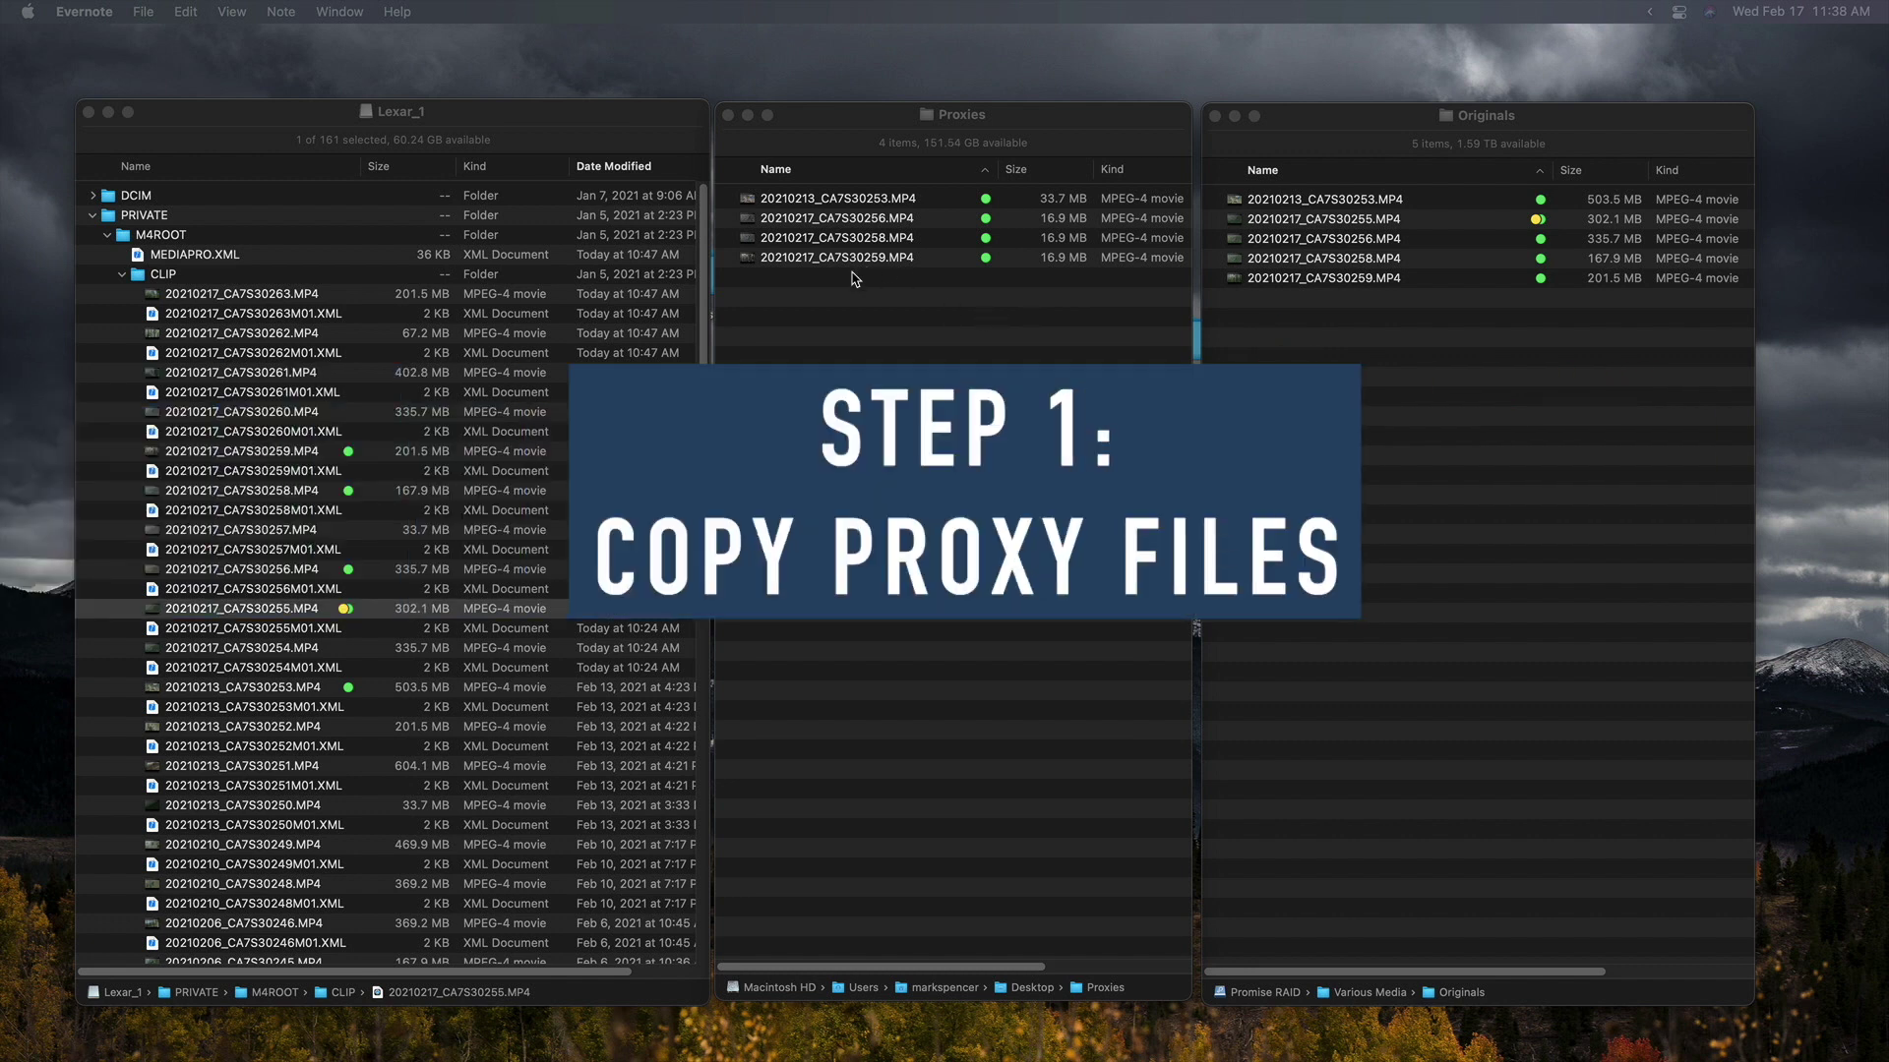
pyautogui.click(1047, 128)
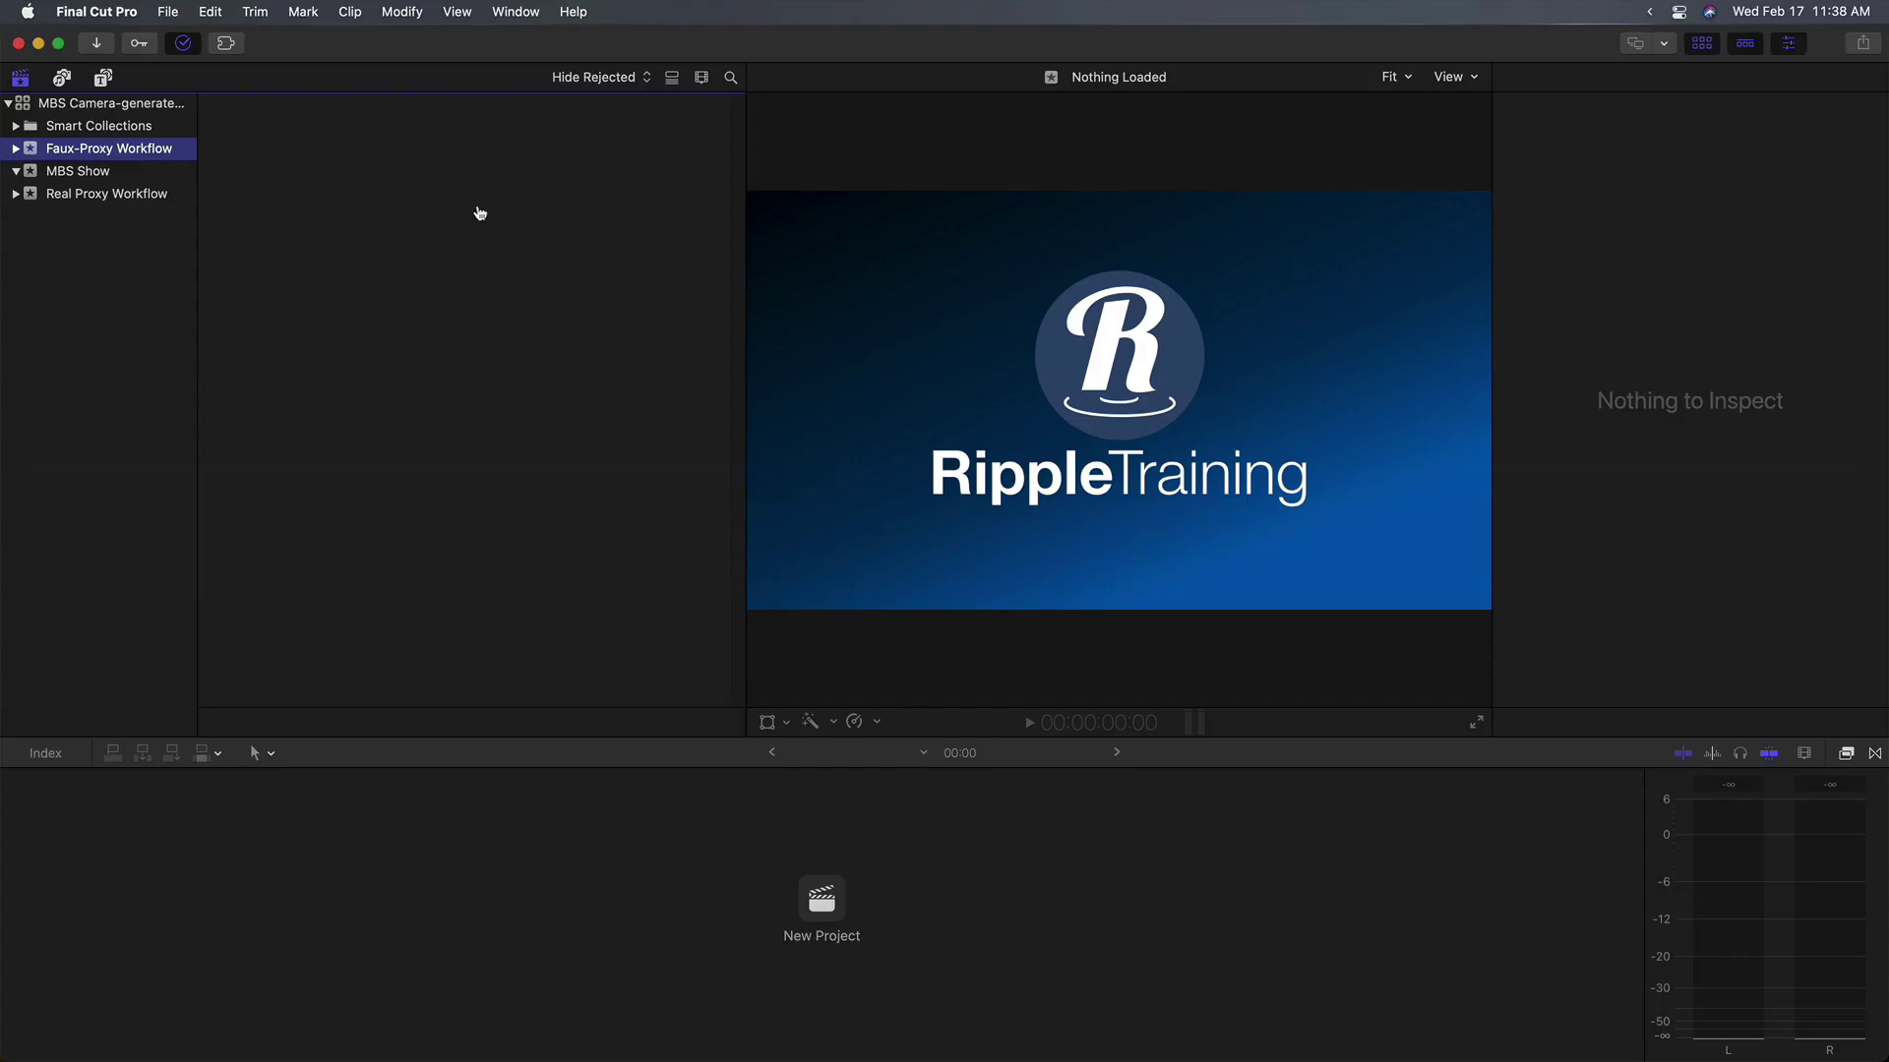
# Import the four clips from Desktop > Proxies into the Faux-Proxy Workflow event, leaving files in place.
pyautogui.click(32, 149)
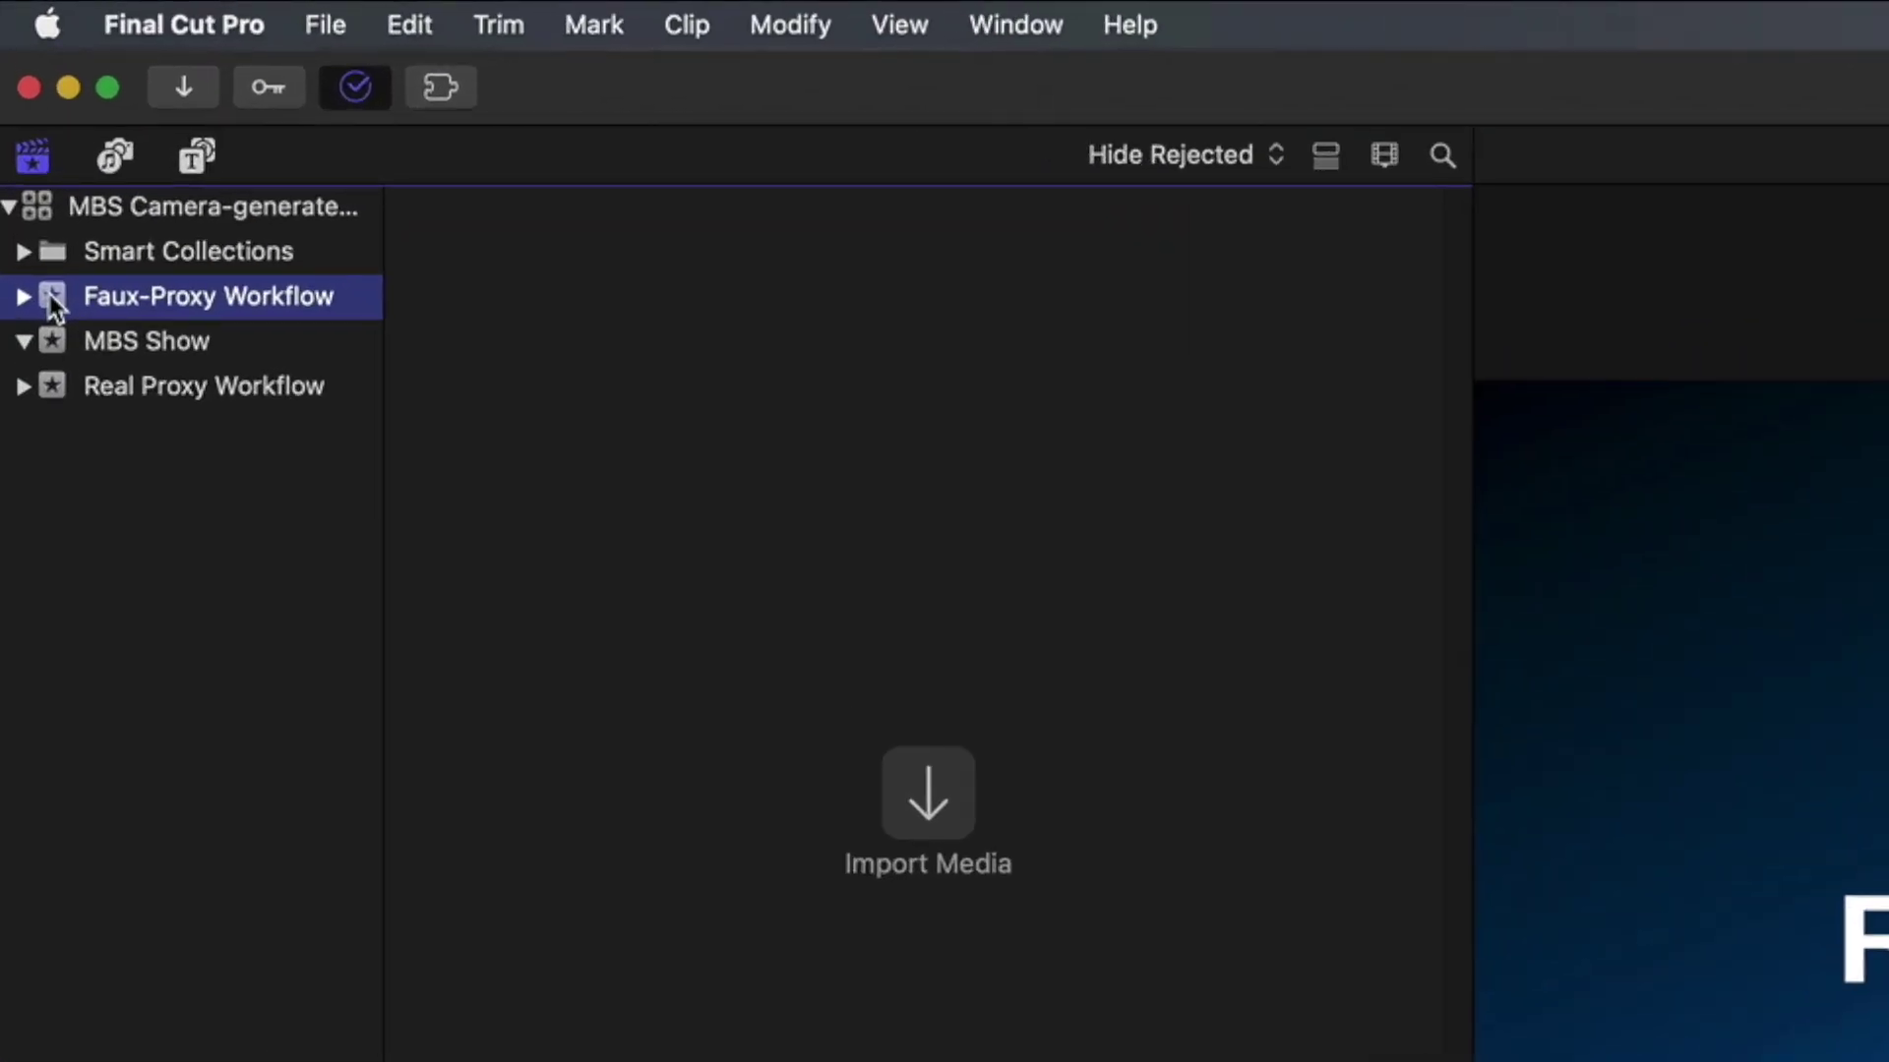
pyautogui.click(925, 777)
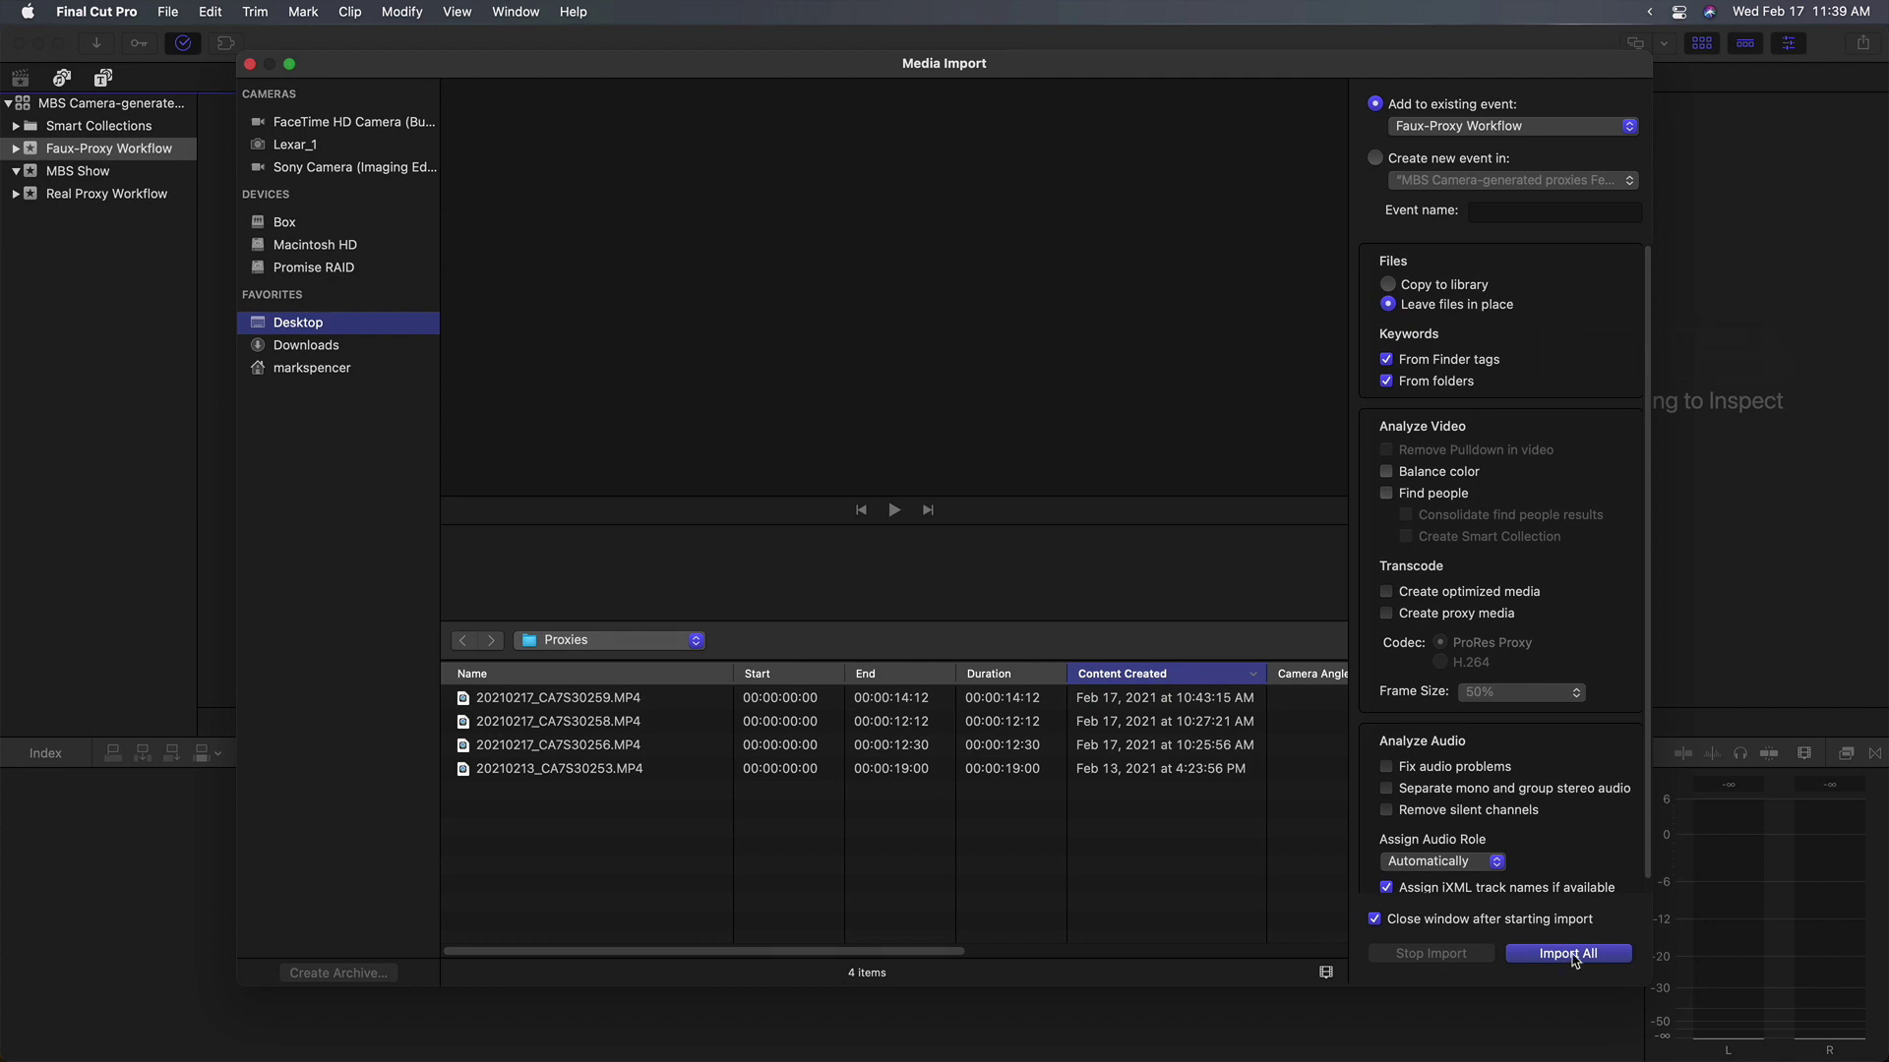
pyautogui.click(1570, 955)
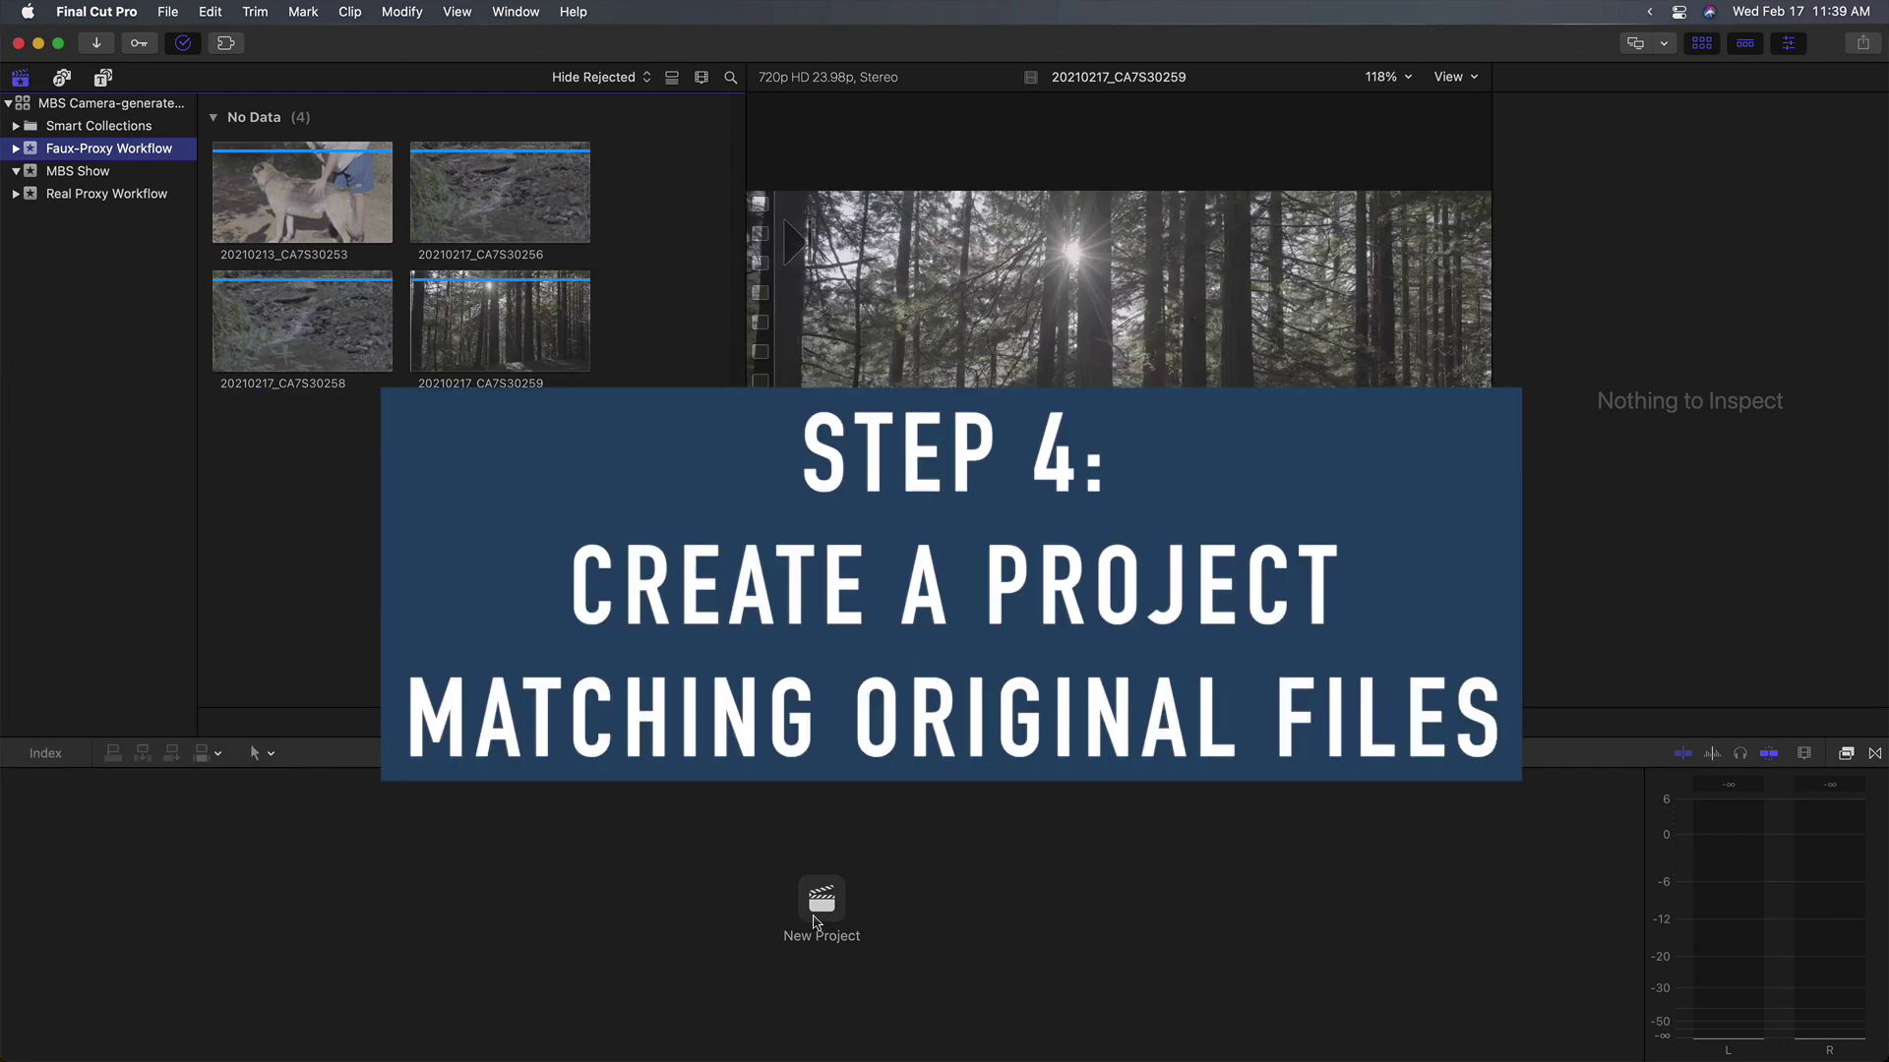
# Create a 4K 3840x2160 23.98p project named 'Faux proxy workflow'.
pyautogui.click(817, 903)
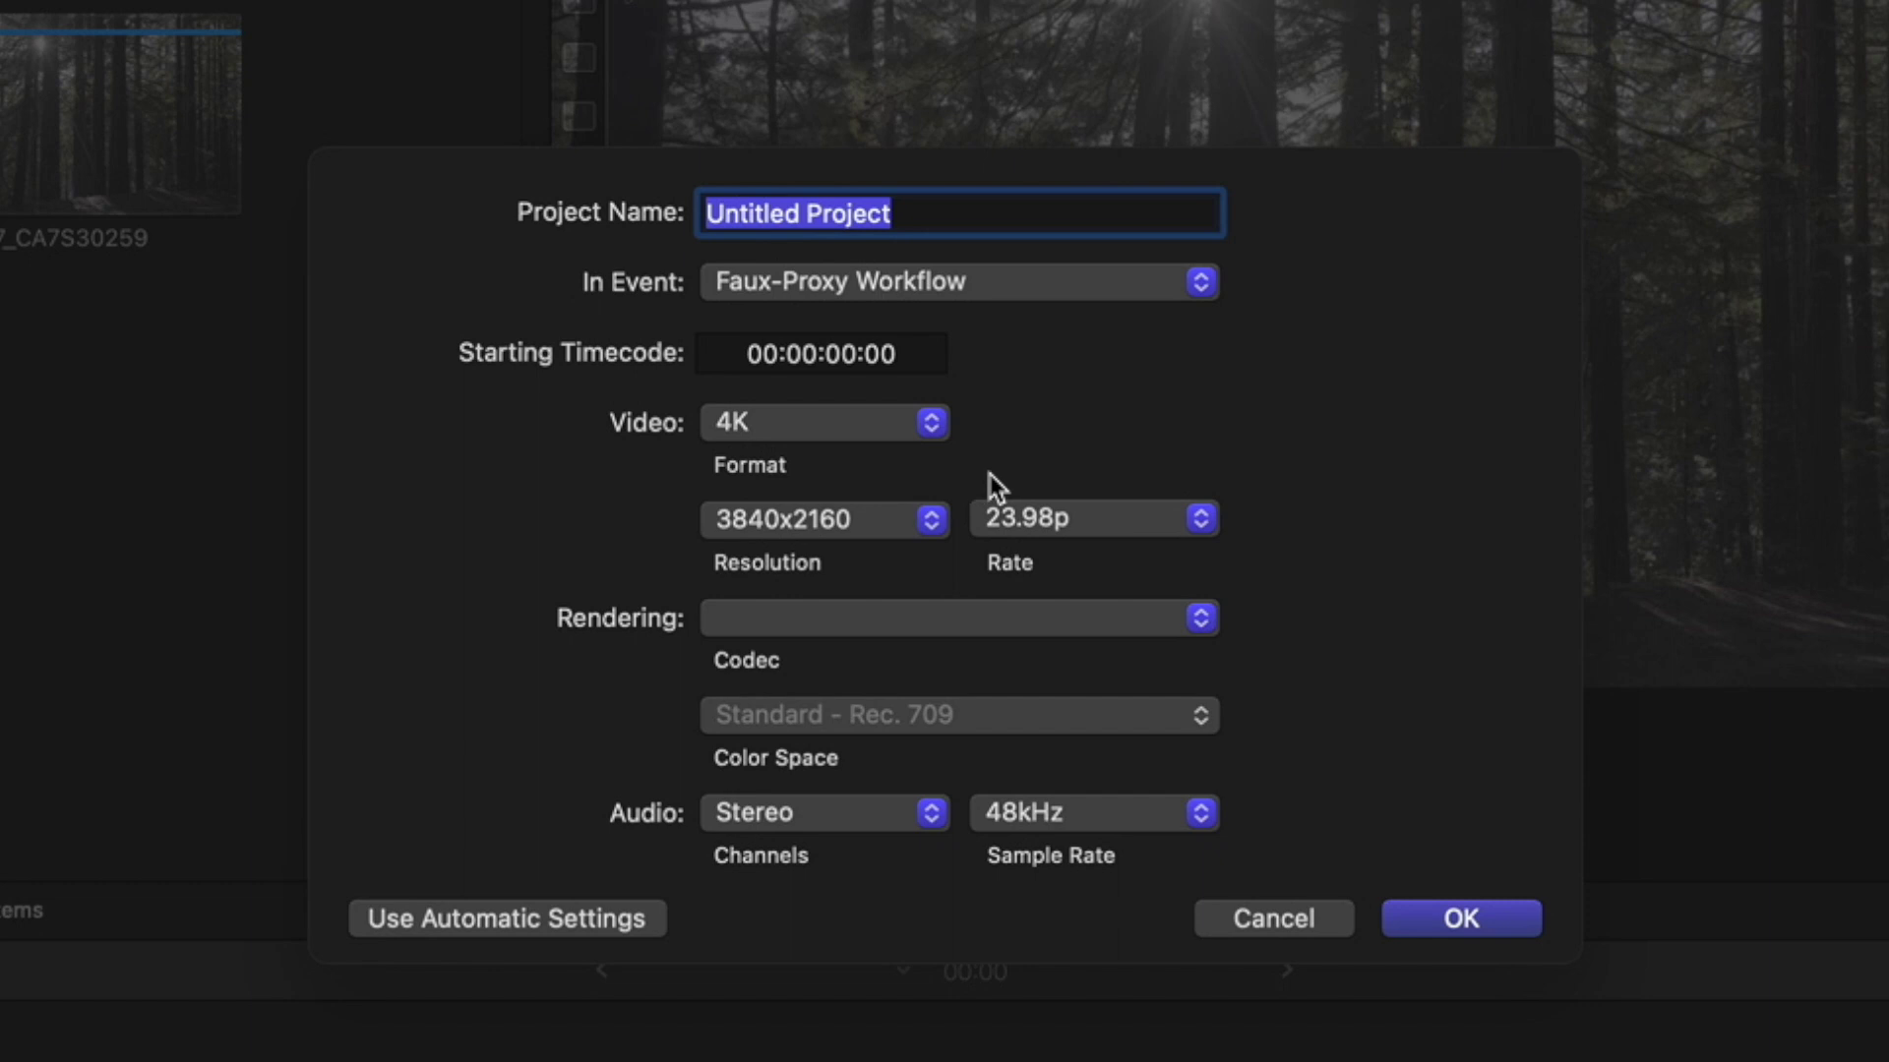
pyautogui.write('Faux ')
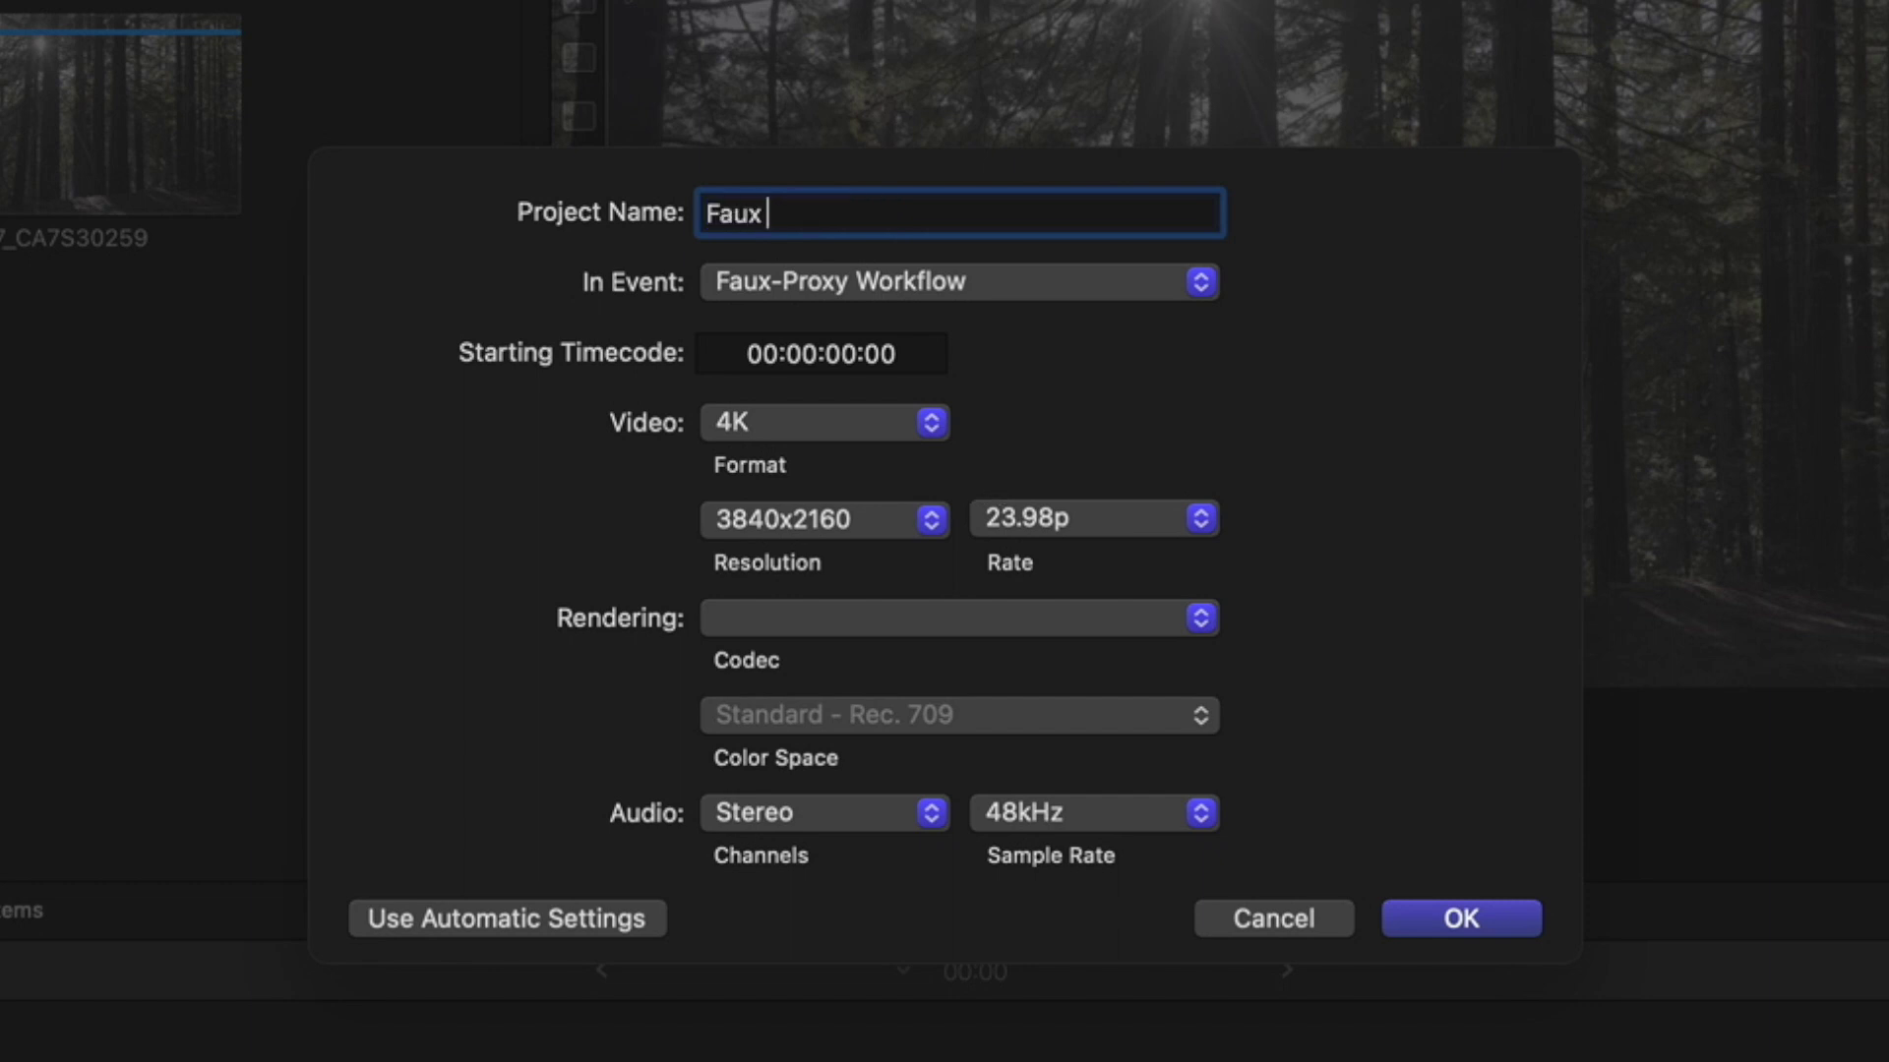
pyautogui.write('proxy work')
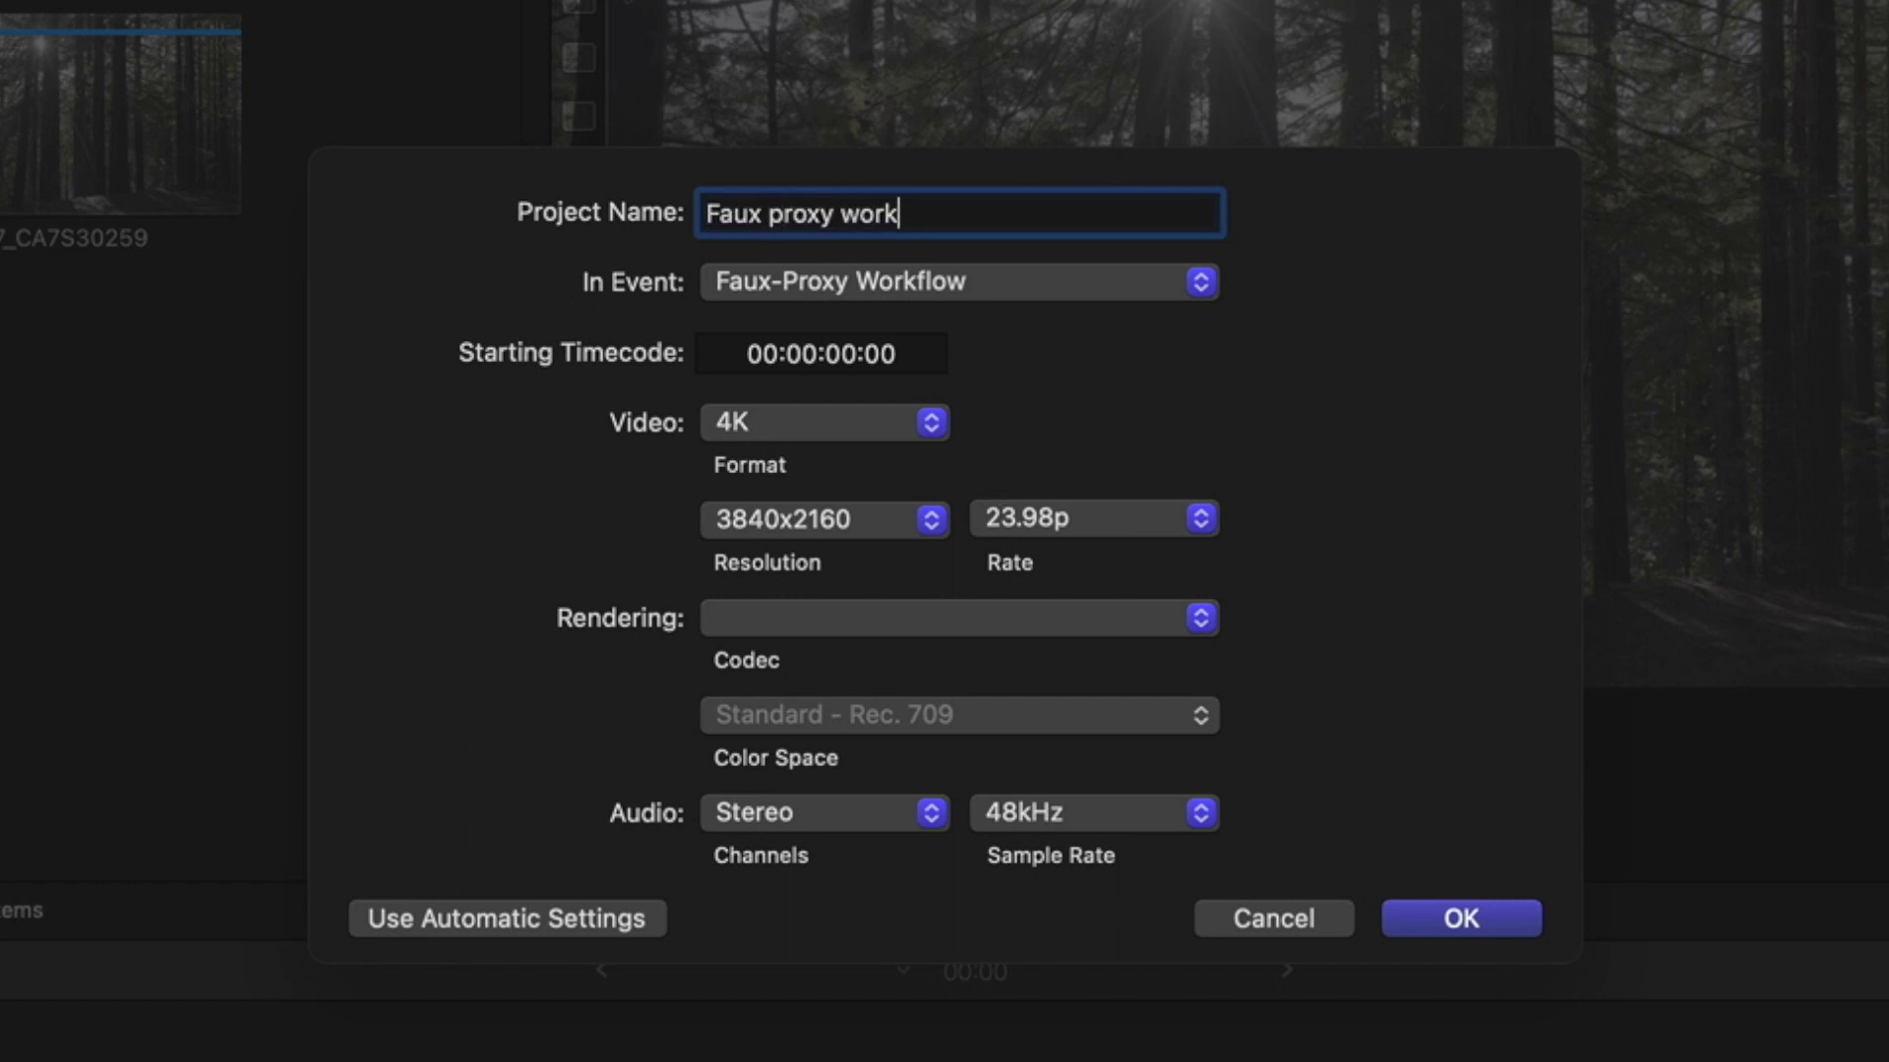
pyautogui.write('flow')
pyautogui.click(1454, 919)
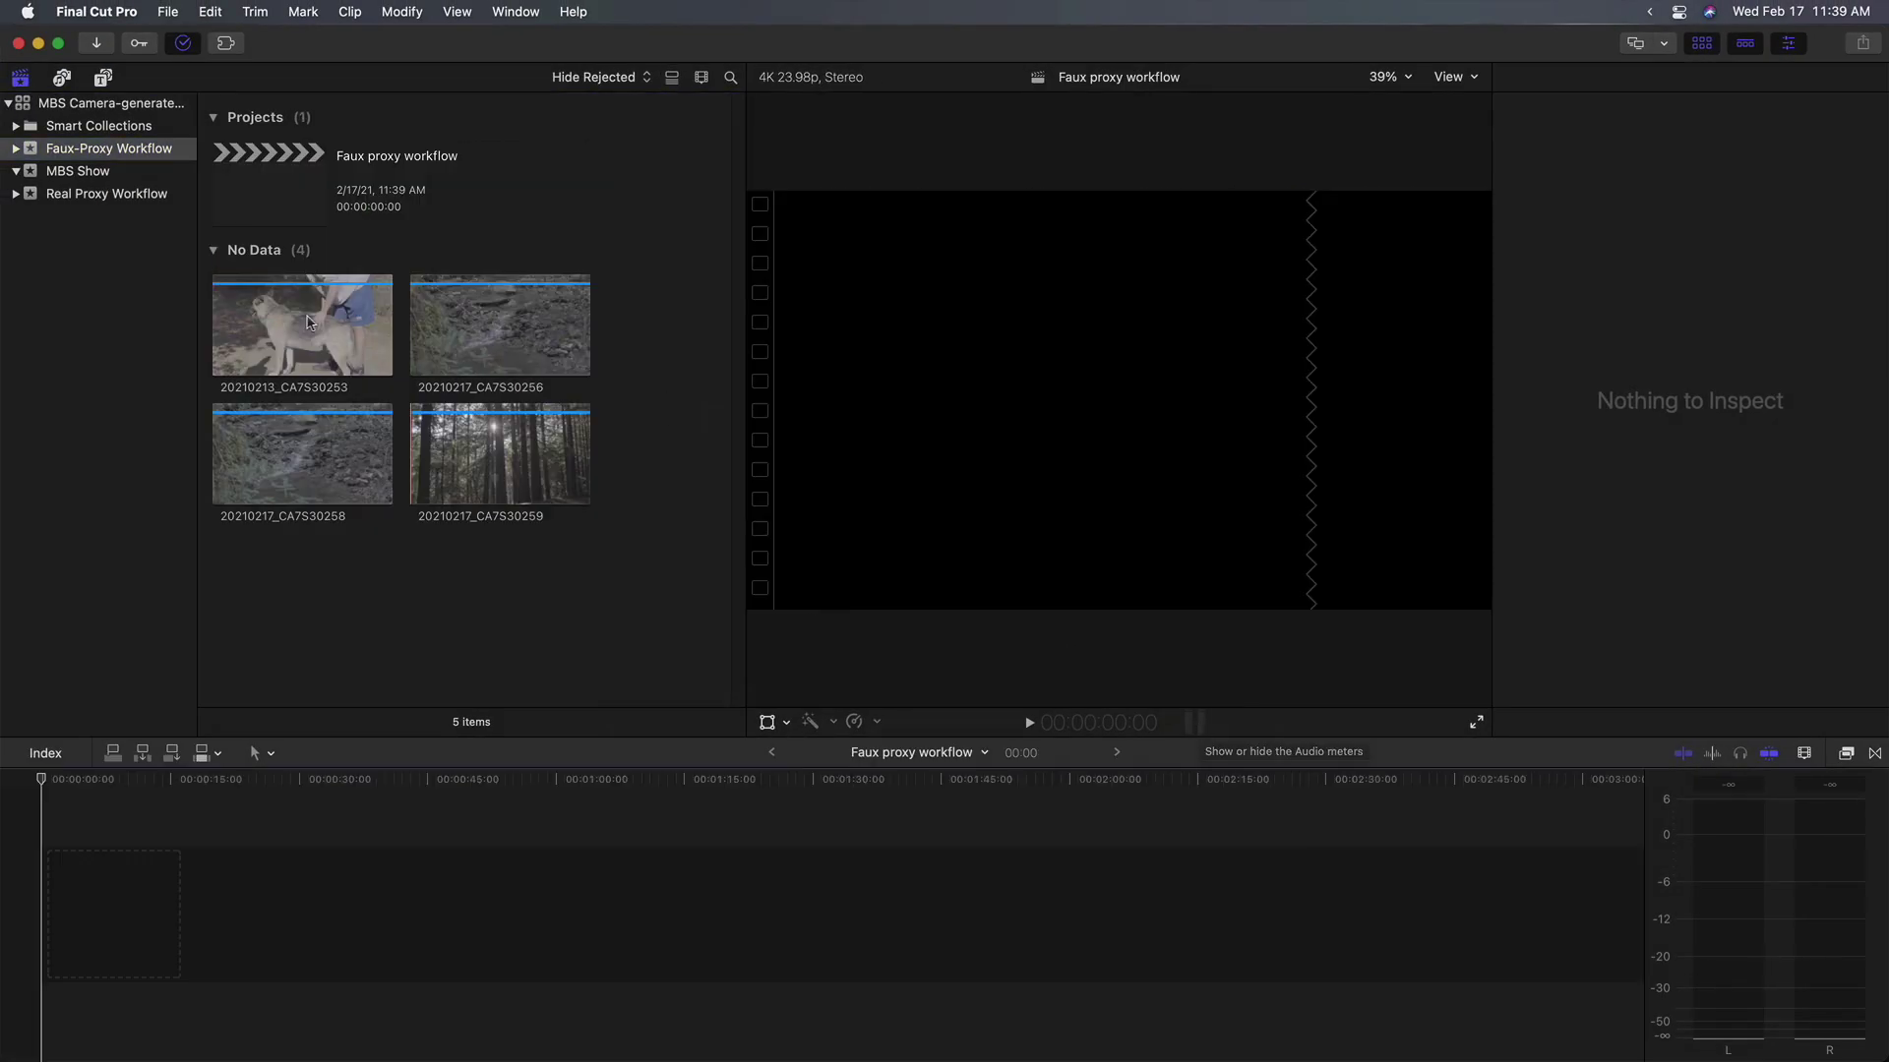
# Keep Optimized/Original playback, select all four clips, and open the Camera LUT menu.
pyautogui.click(308, 323)
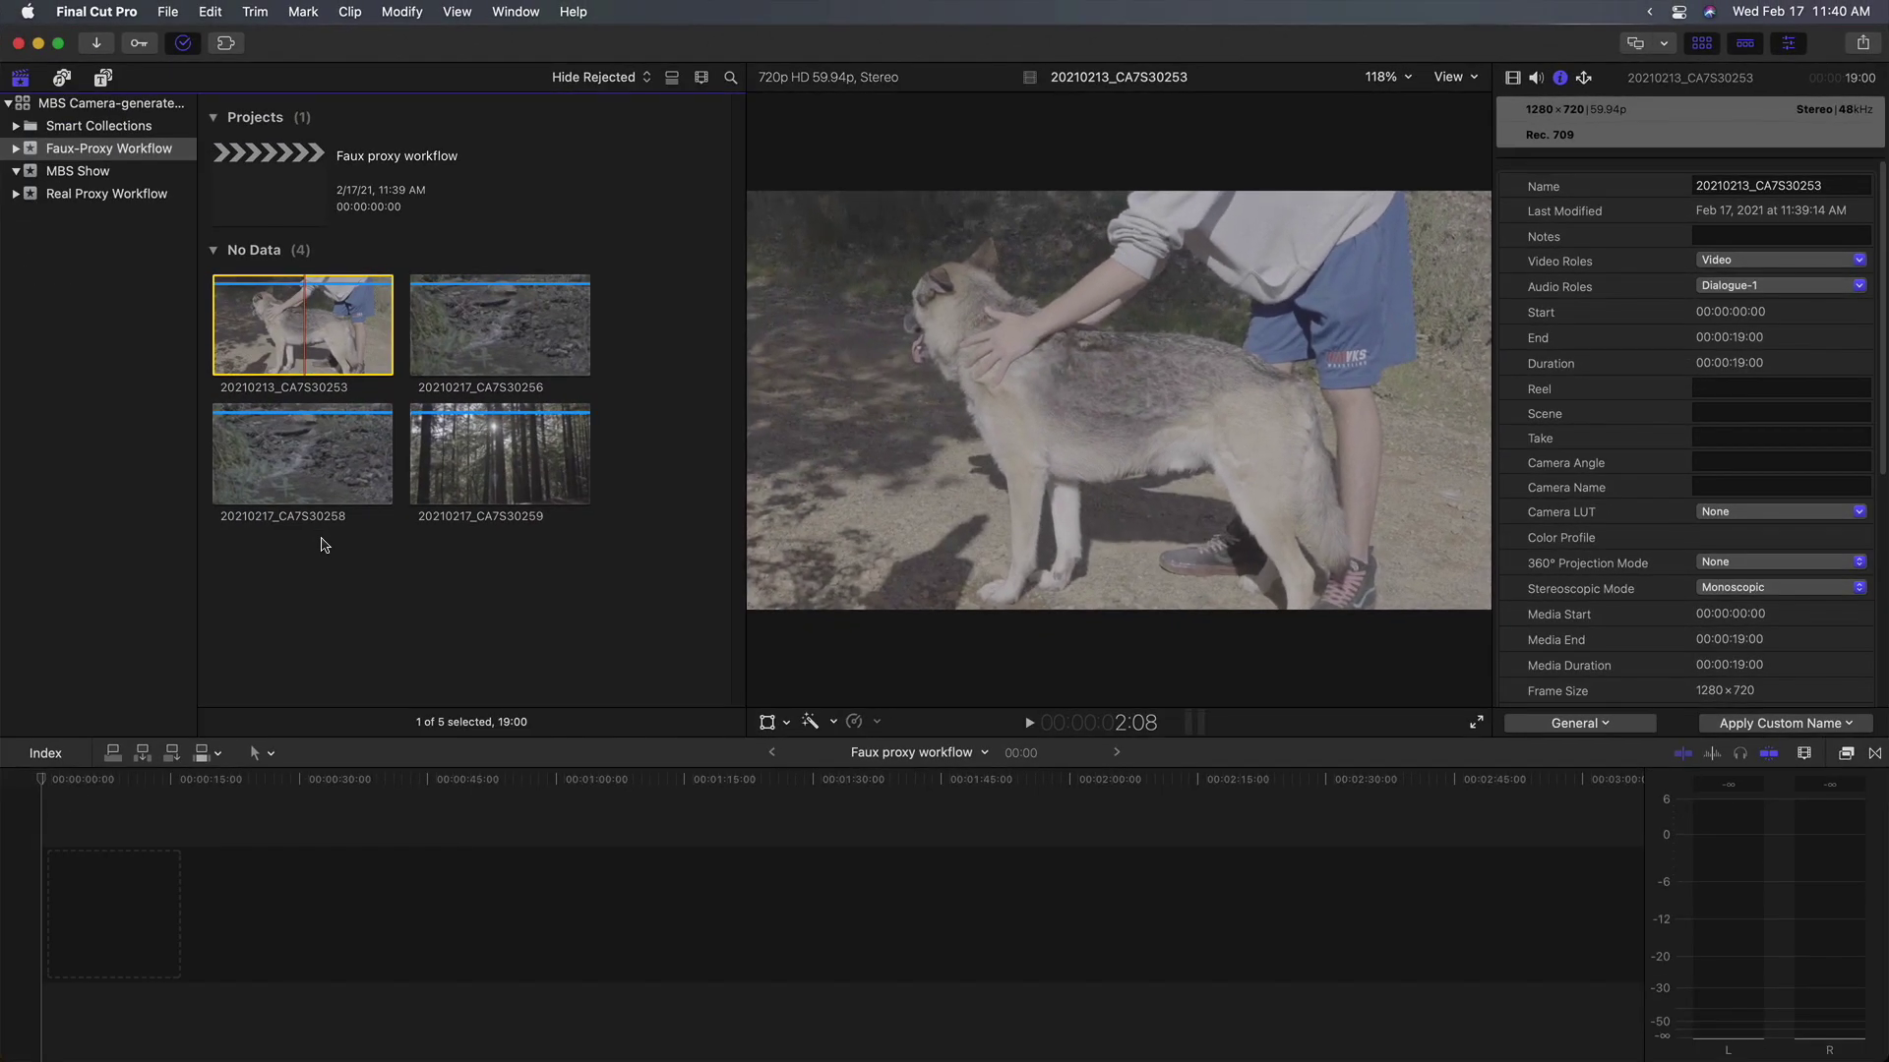
pyautogui.click(1459, 78)
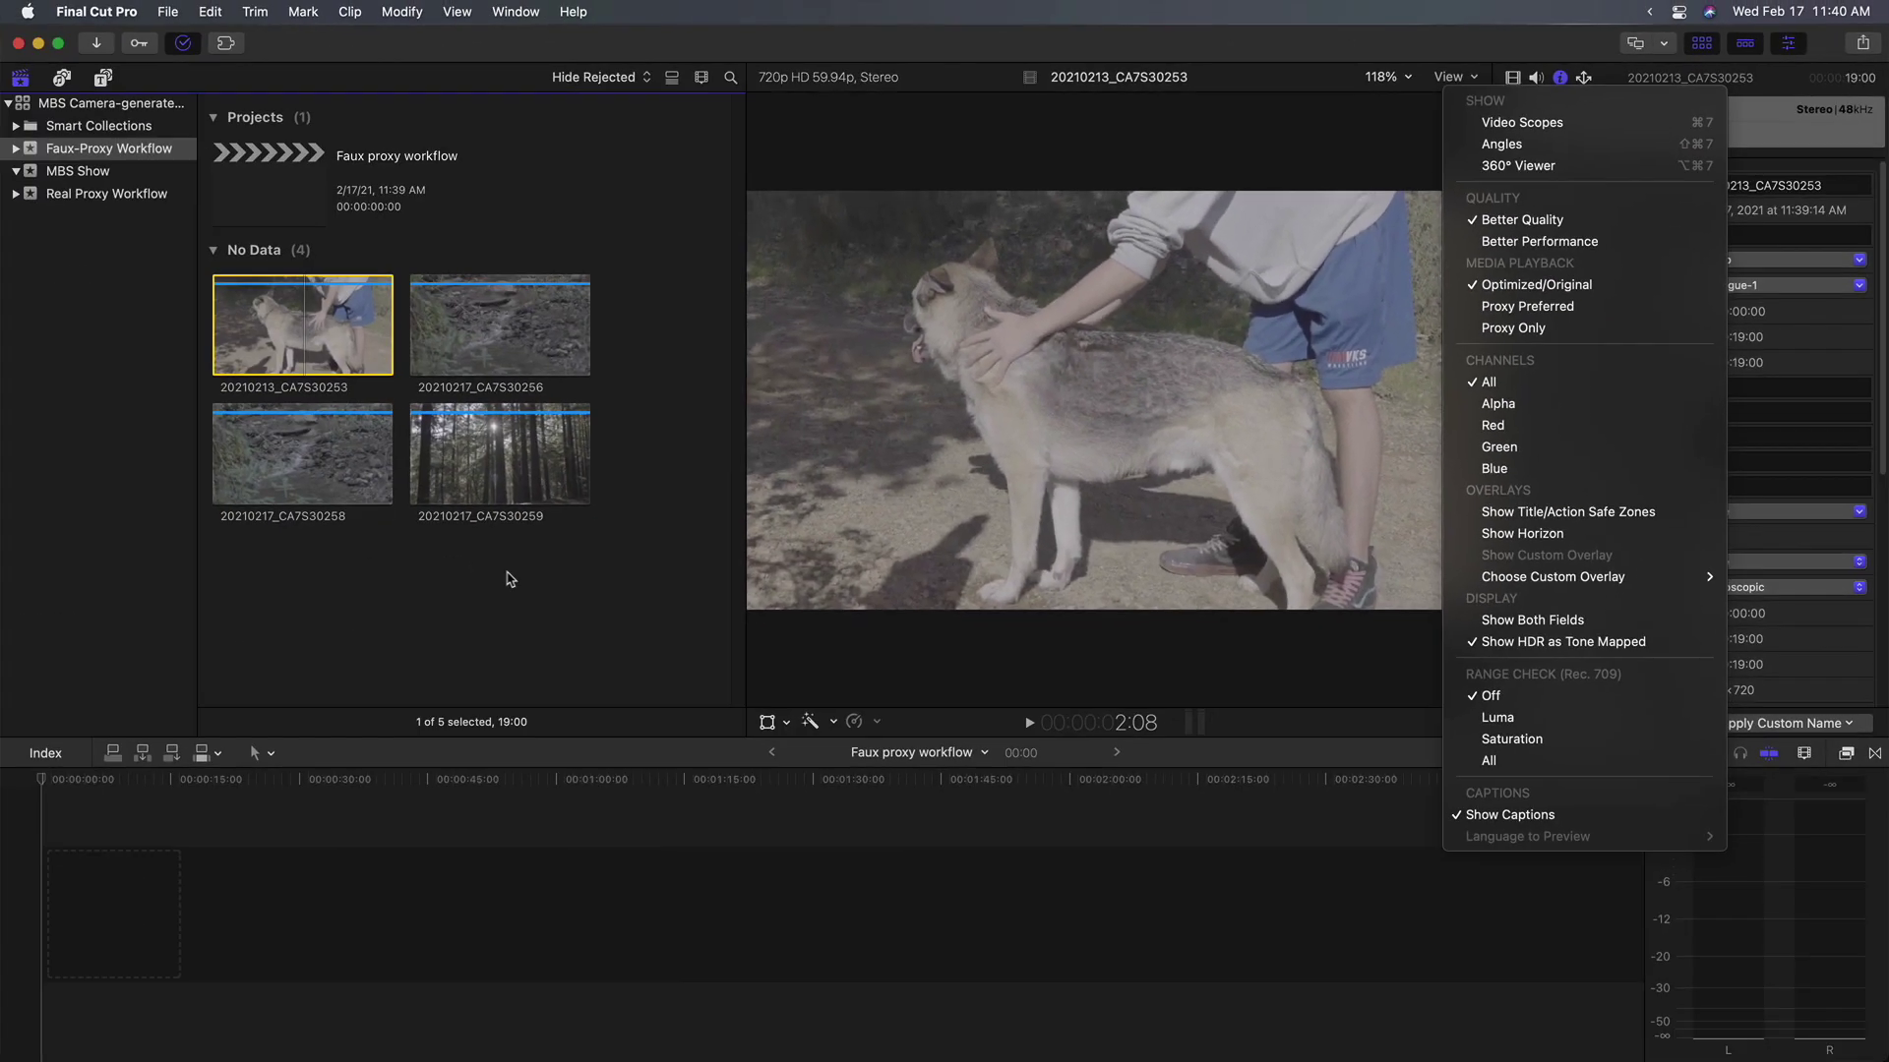
pyautogui.click(529, 575)
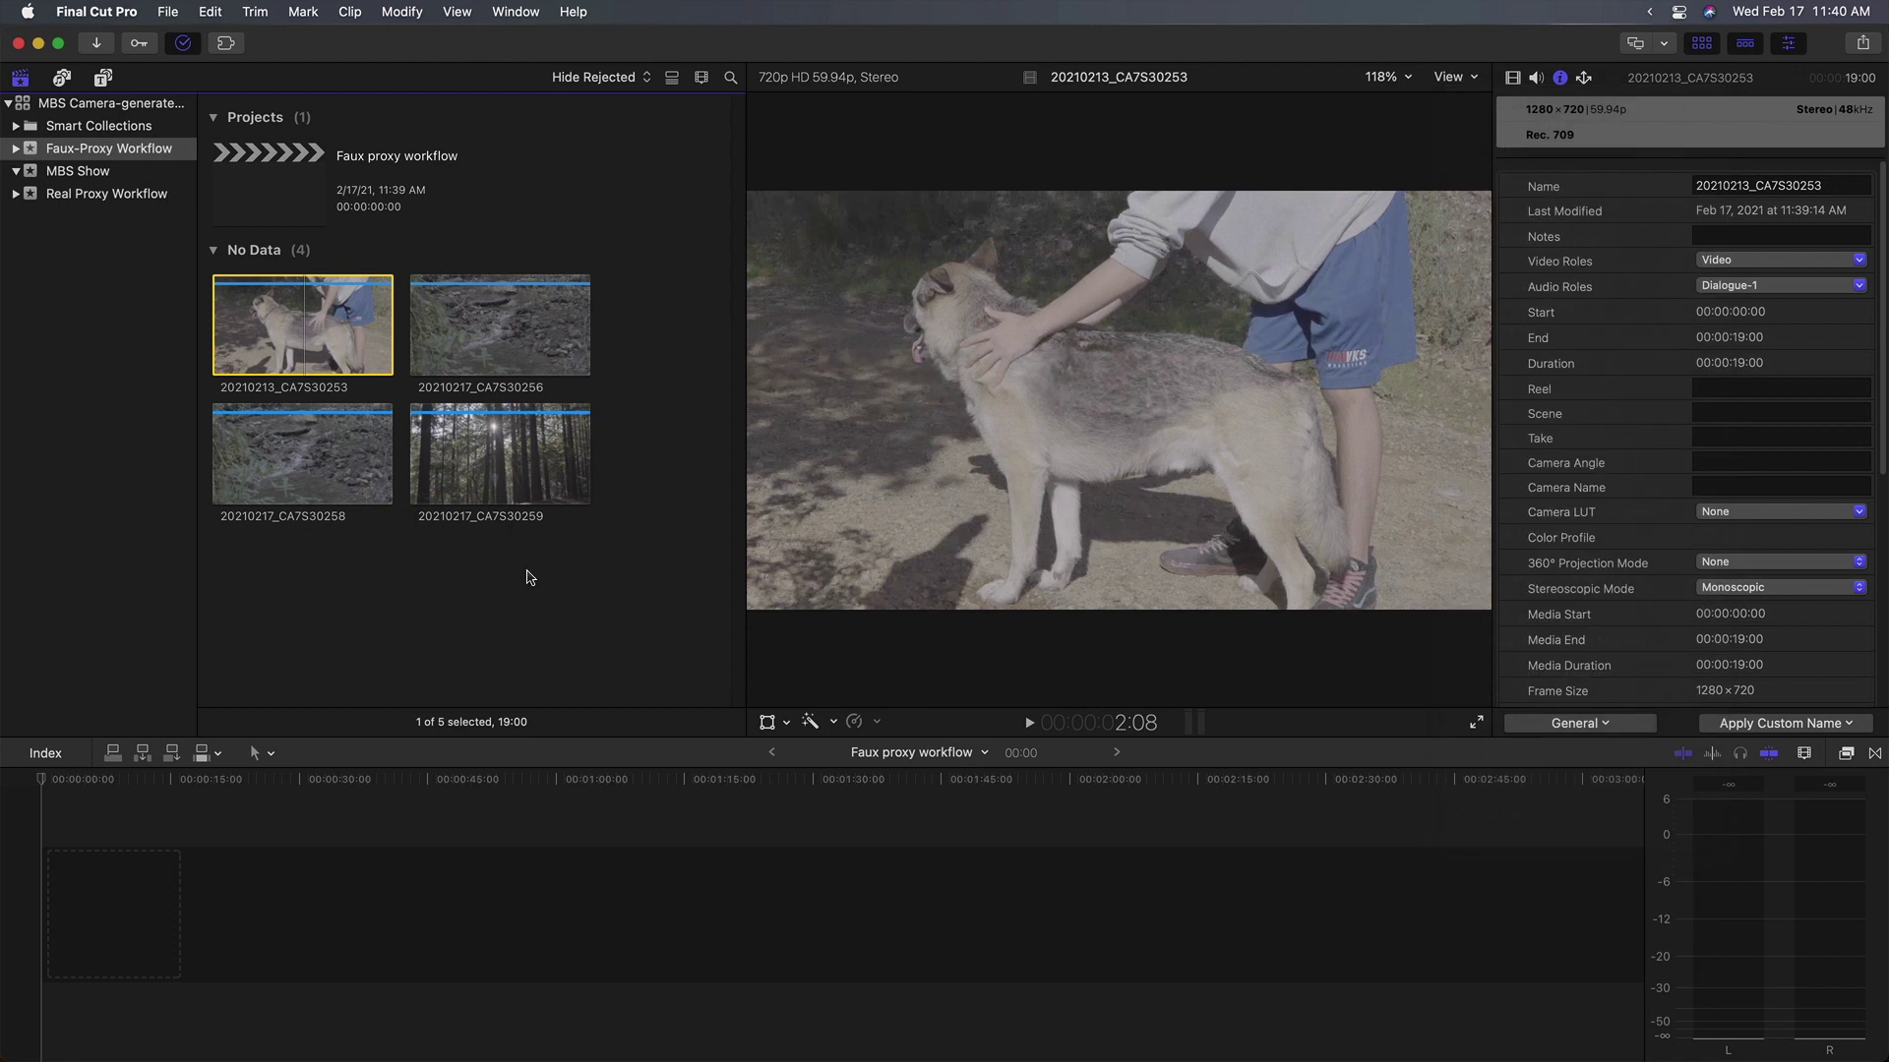
pyautogui.moveTo(539, 566); pyautogui.dragTo(325, 324)
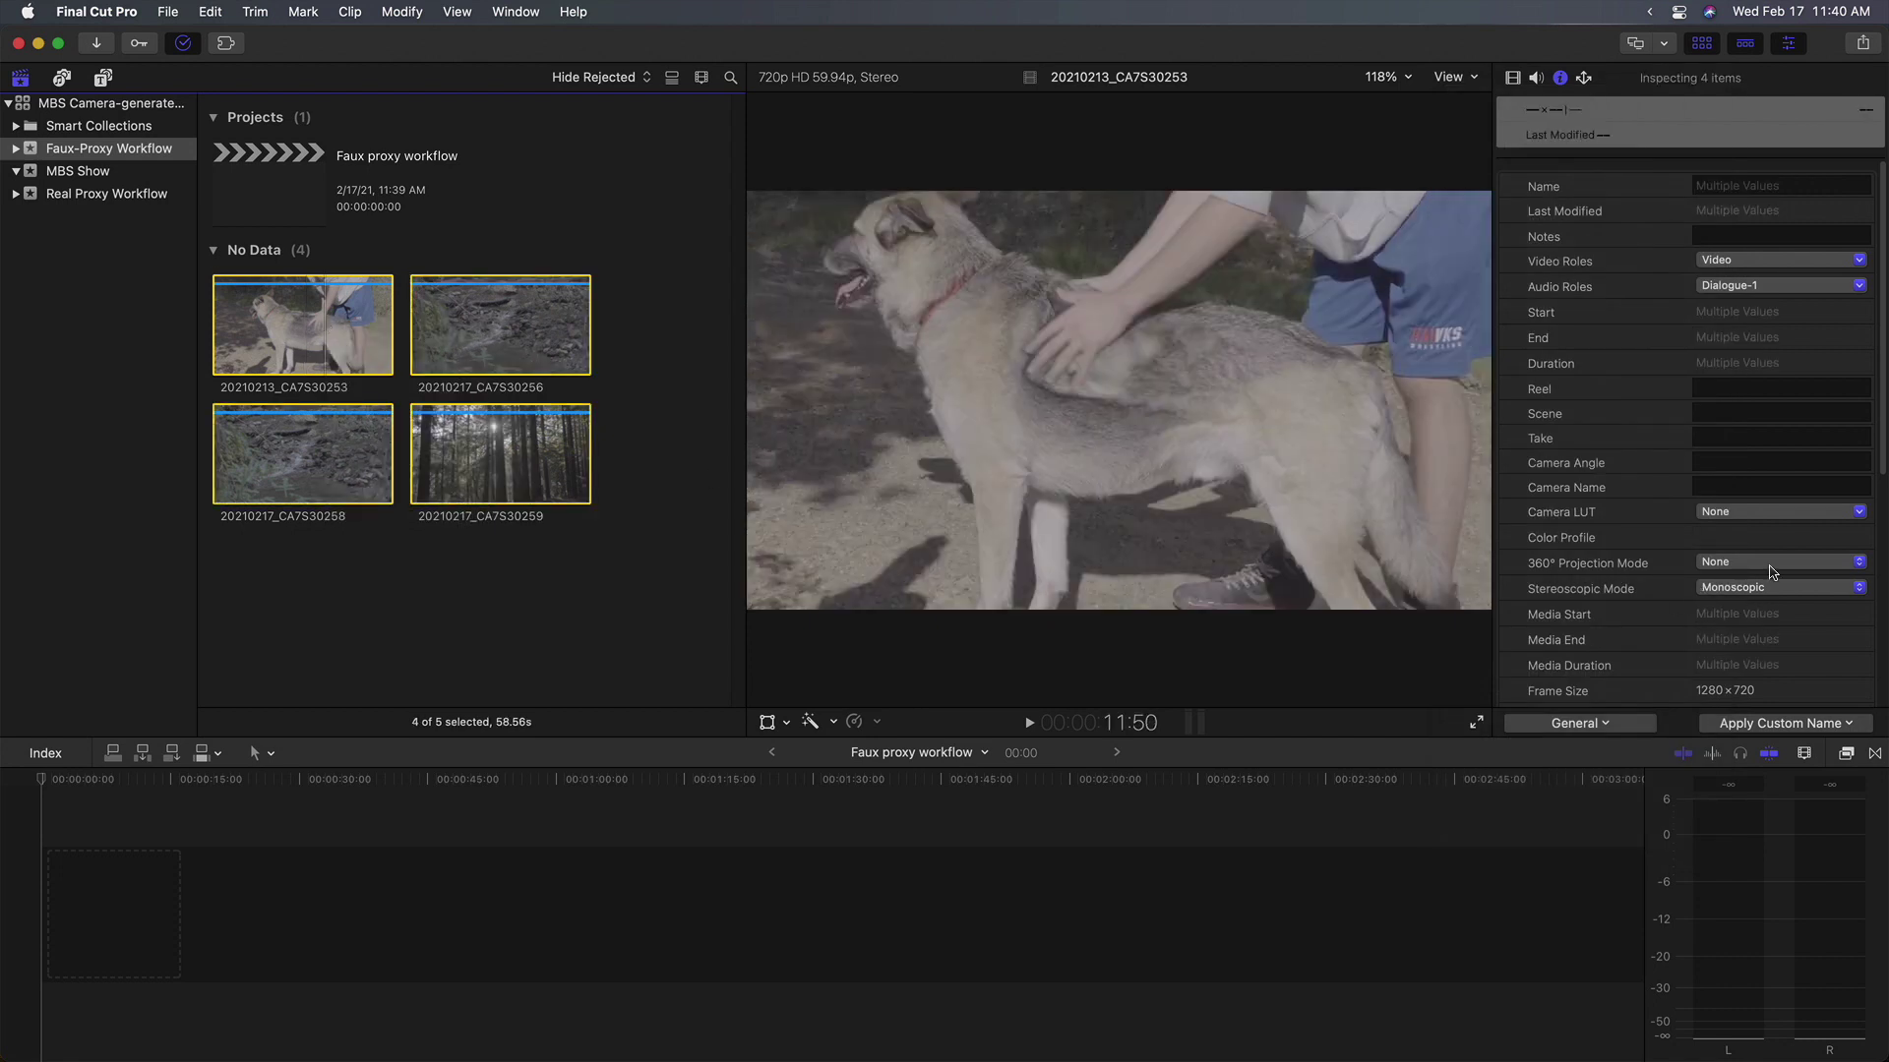
pyautogui.click(1788, 513)
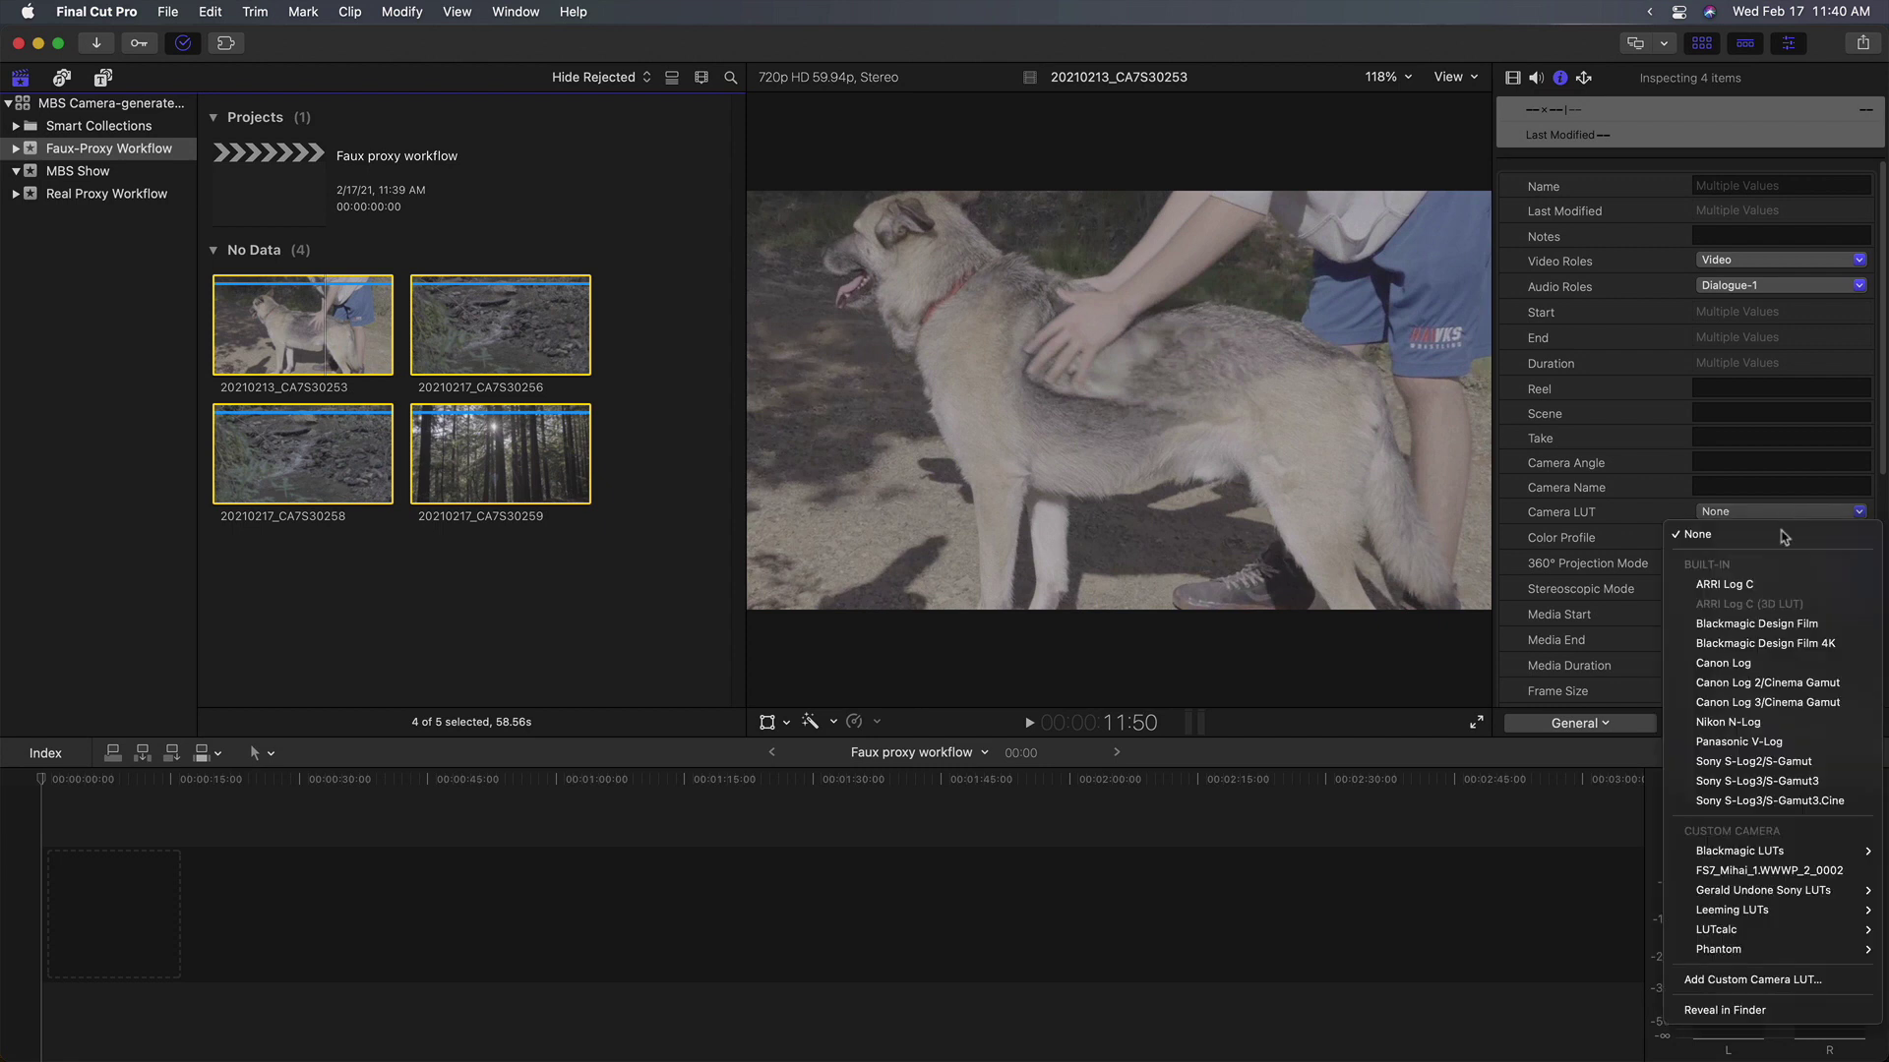
# Apply the Neutral_A7s3_G3 camera LUT to the four selected clips.
pyautogui.moveTo(1767, 951)
pyautogui.moveTo(1604, 950)
pyautogui.moveTo(1475, 970)
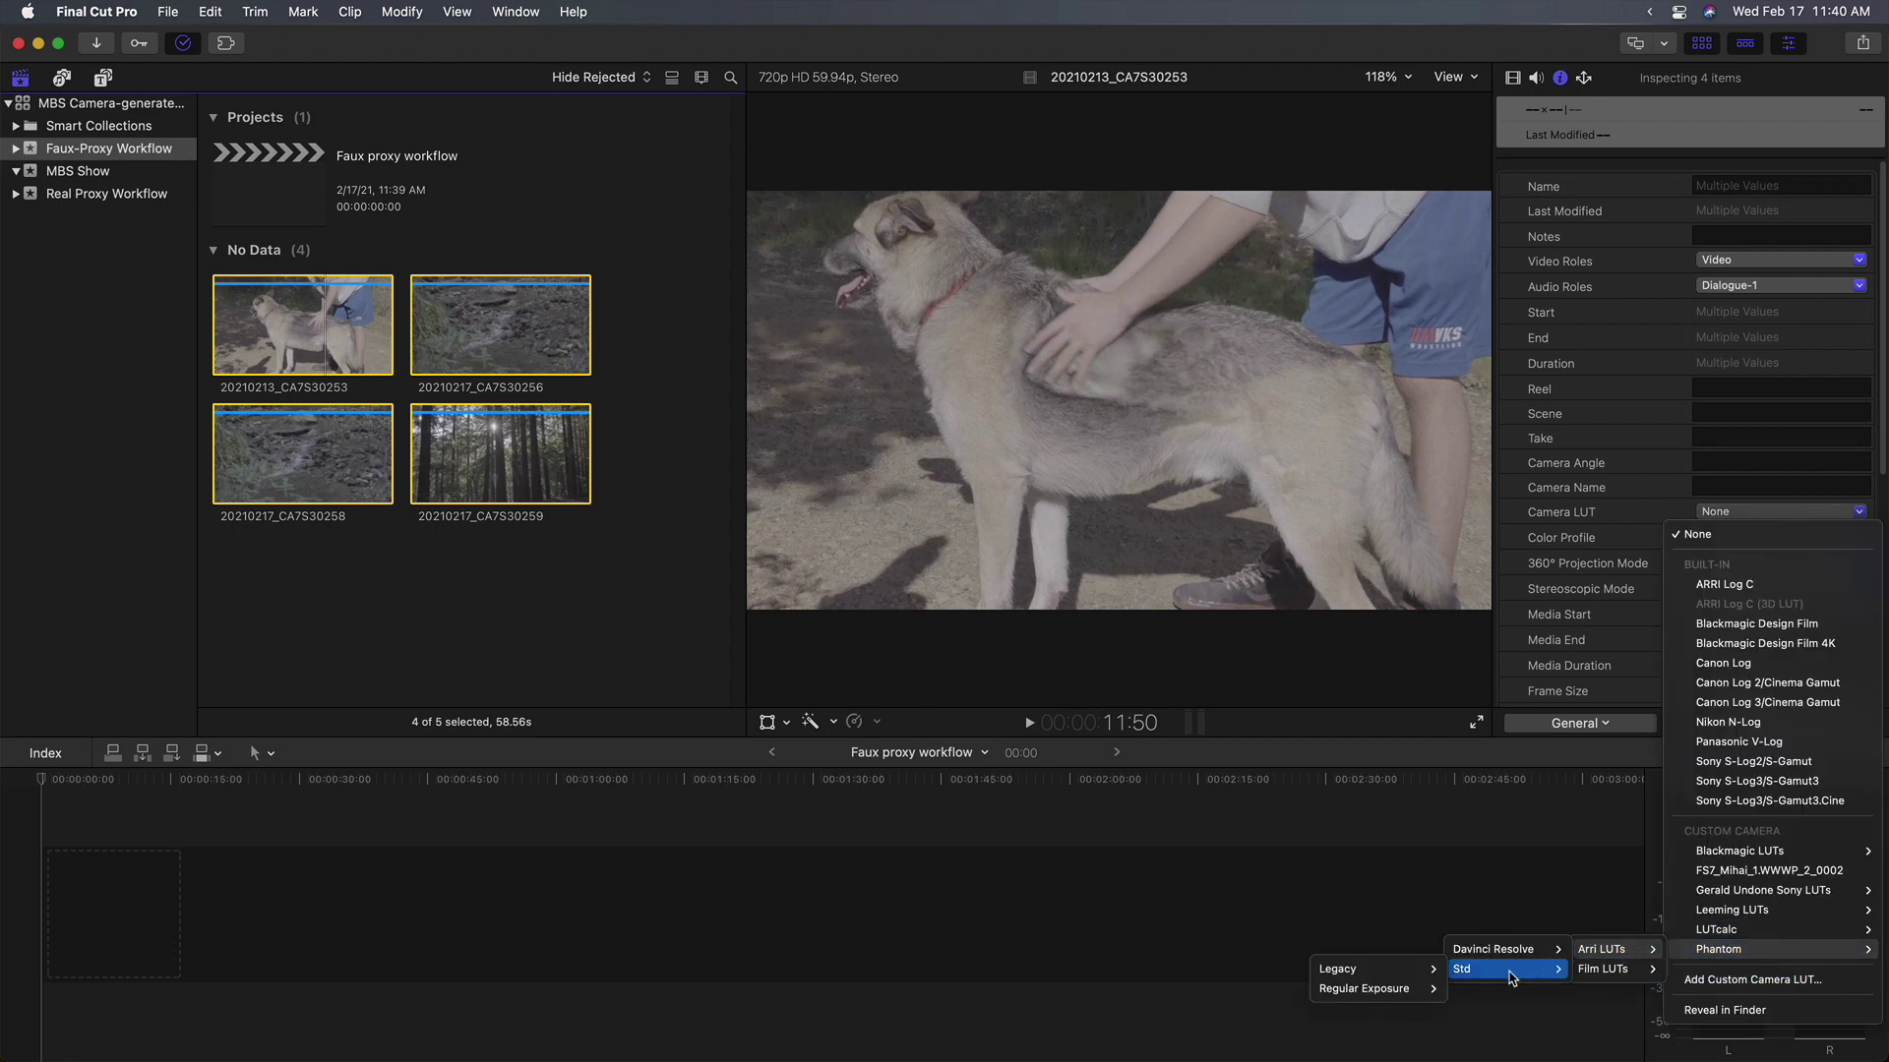
pyautogui.moveTo(1367, 990)
pyautogui.click(1262, 1003)
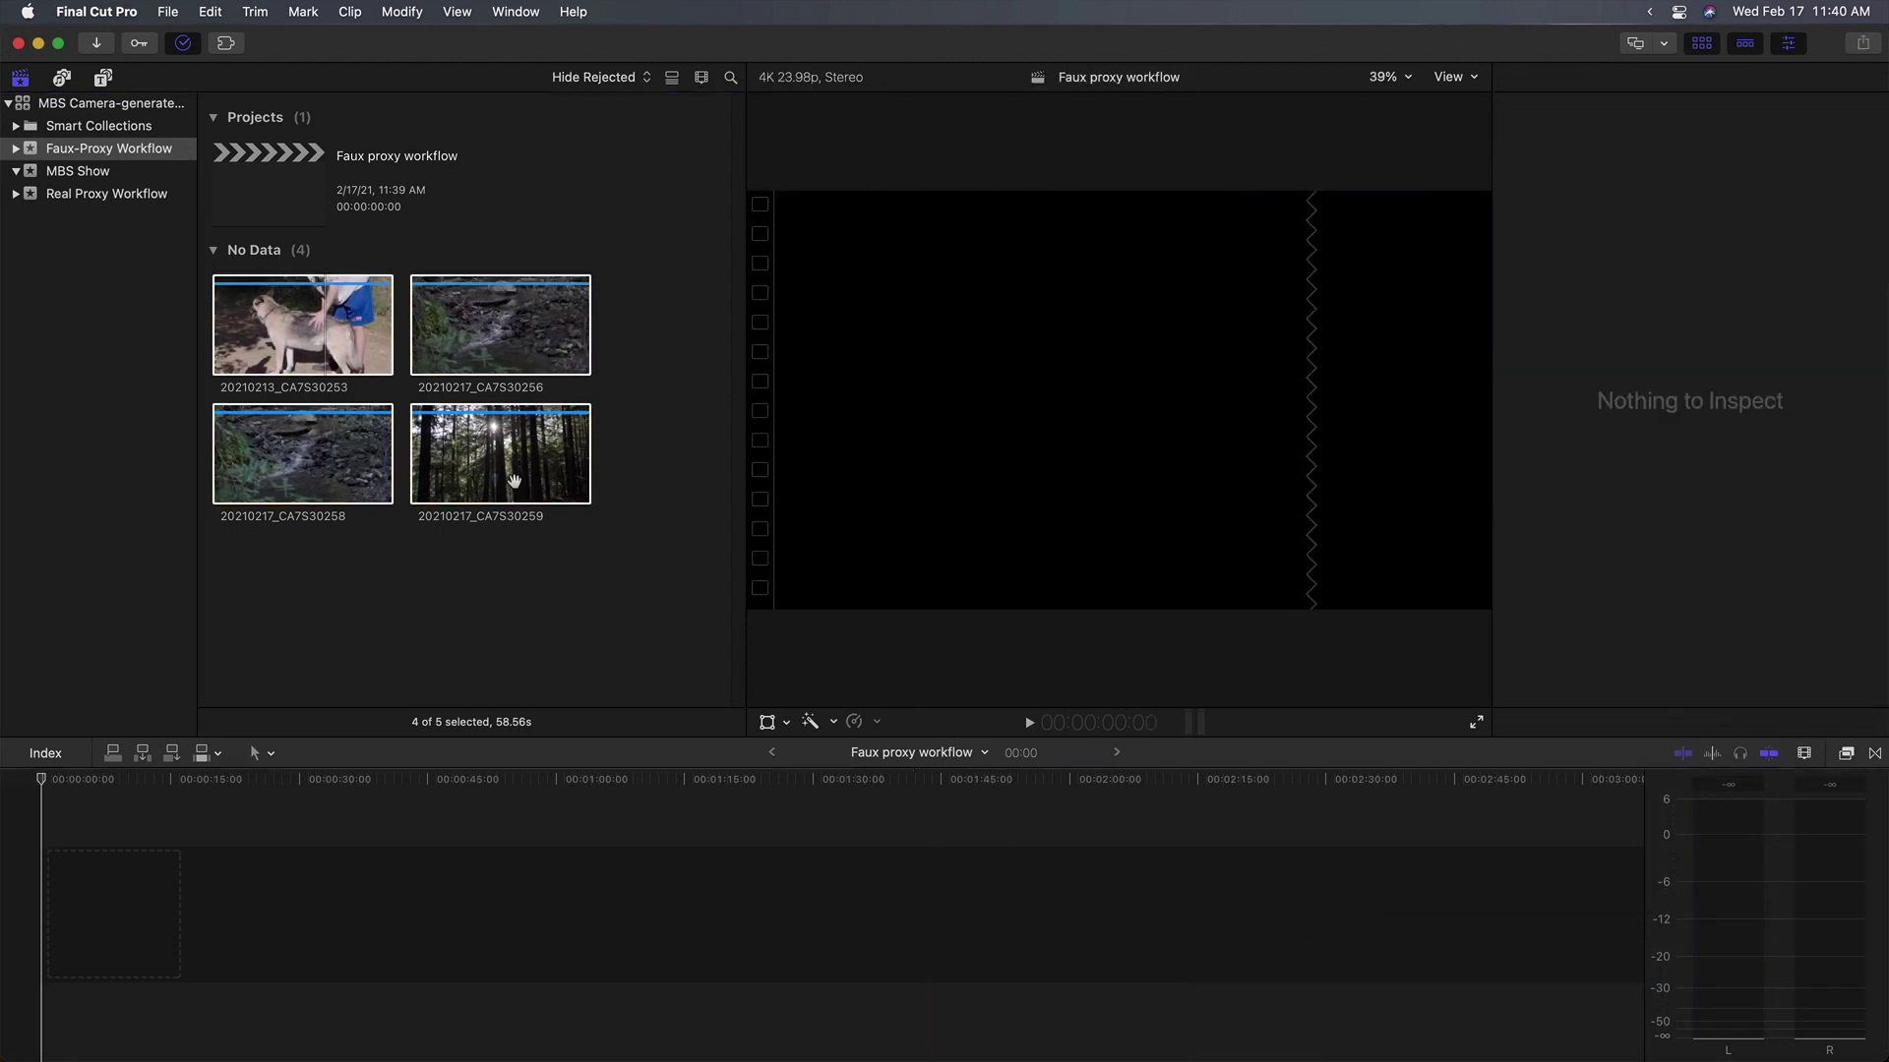
# Append the clips to the timeline and move a shortened 20210217_CA7S30258 to the end.
pyautogui.press('e')
pyautogui.click(700, 824)
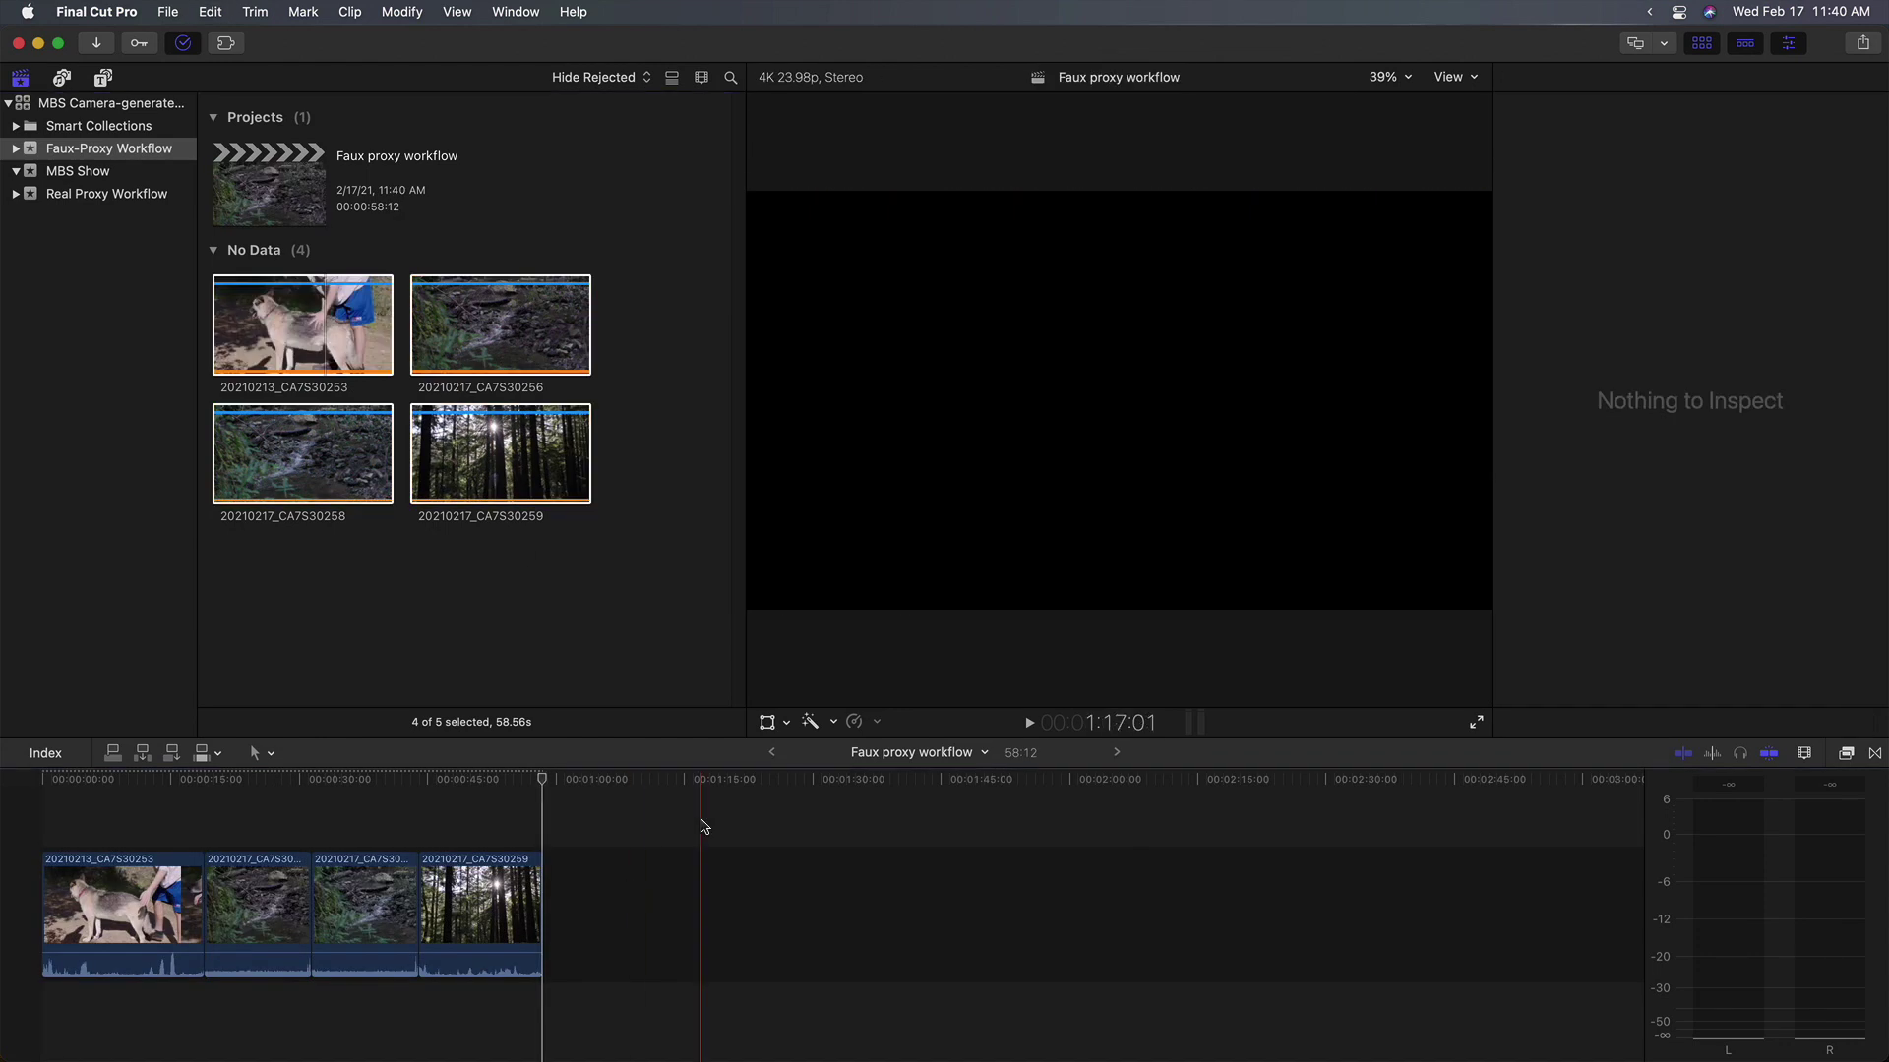
pyautogui.hotkey('shift', 'z')
pyautogui.moveTo(1161, 895); pyautogui.dragTo(1341, 896)
pyautogui.click(1271, 836)
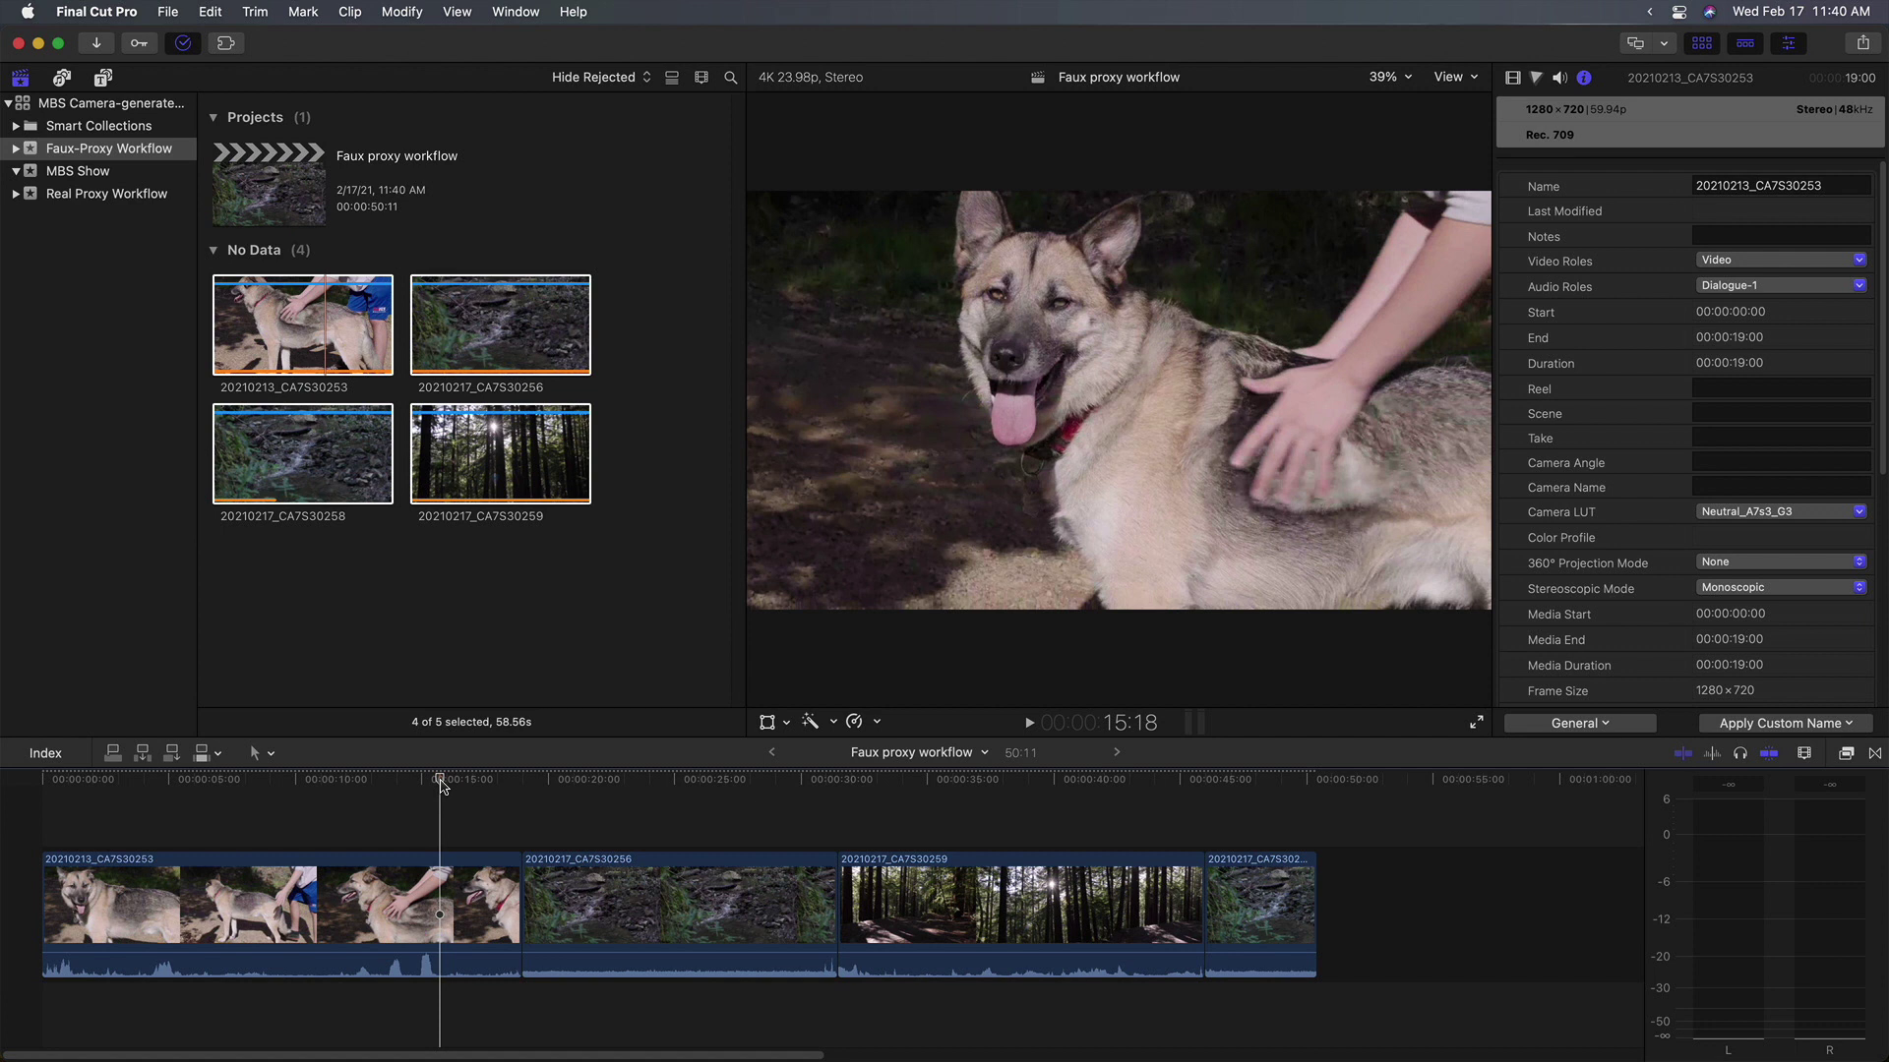
pyautogui.click(131, 154)
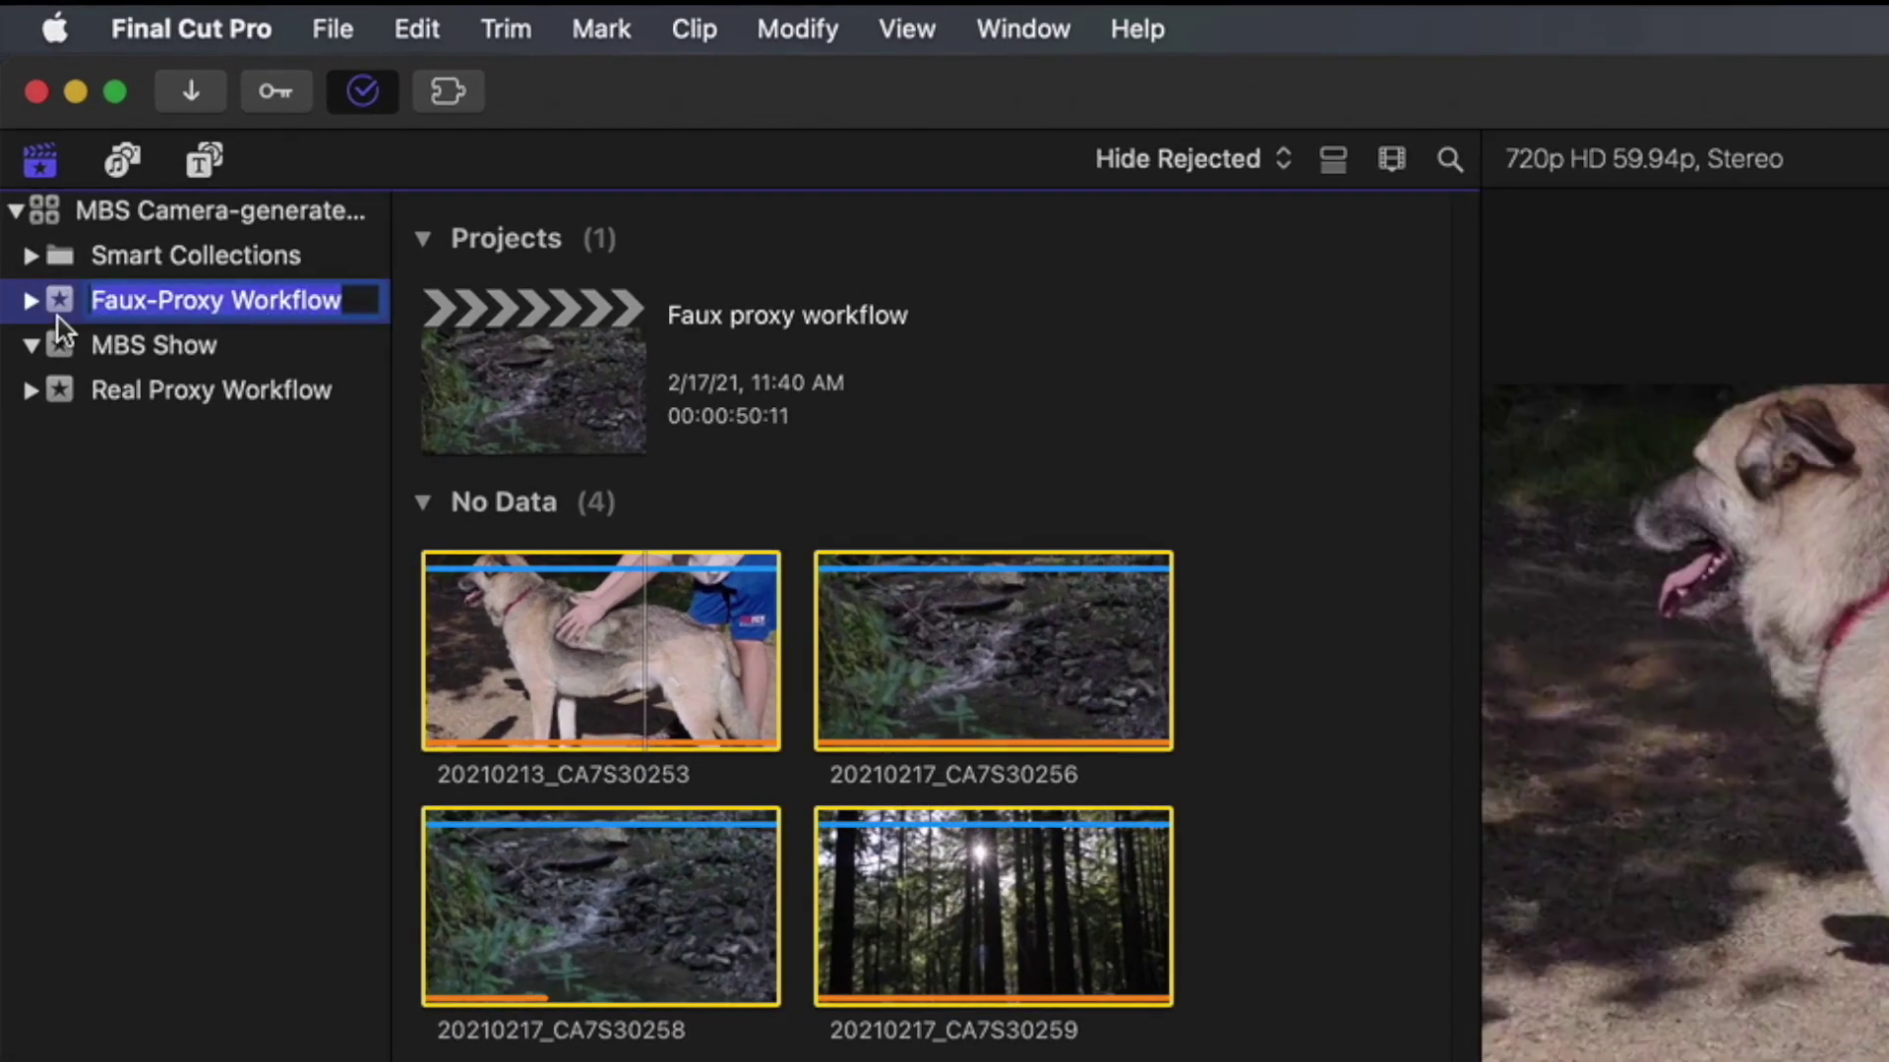
# Start Relink Files > Original Media with Relink set to All, then locate all files.
pyautogui.click(328, 29)
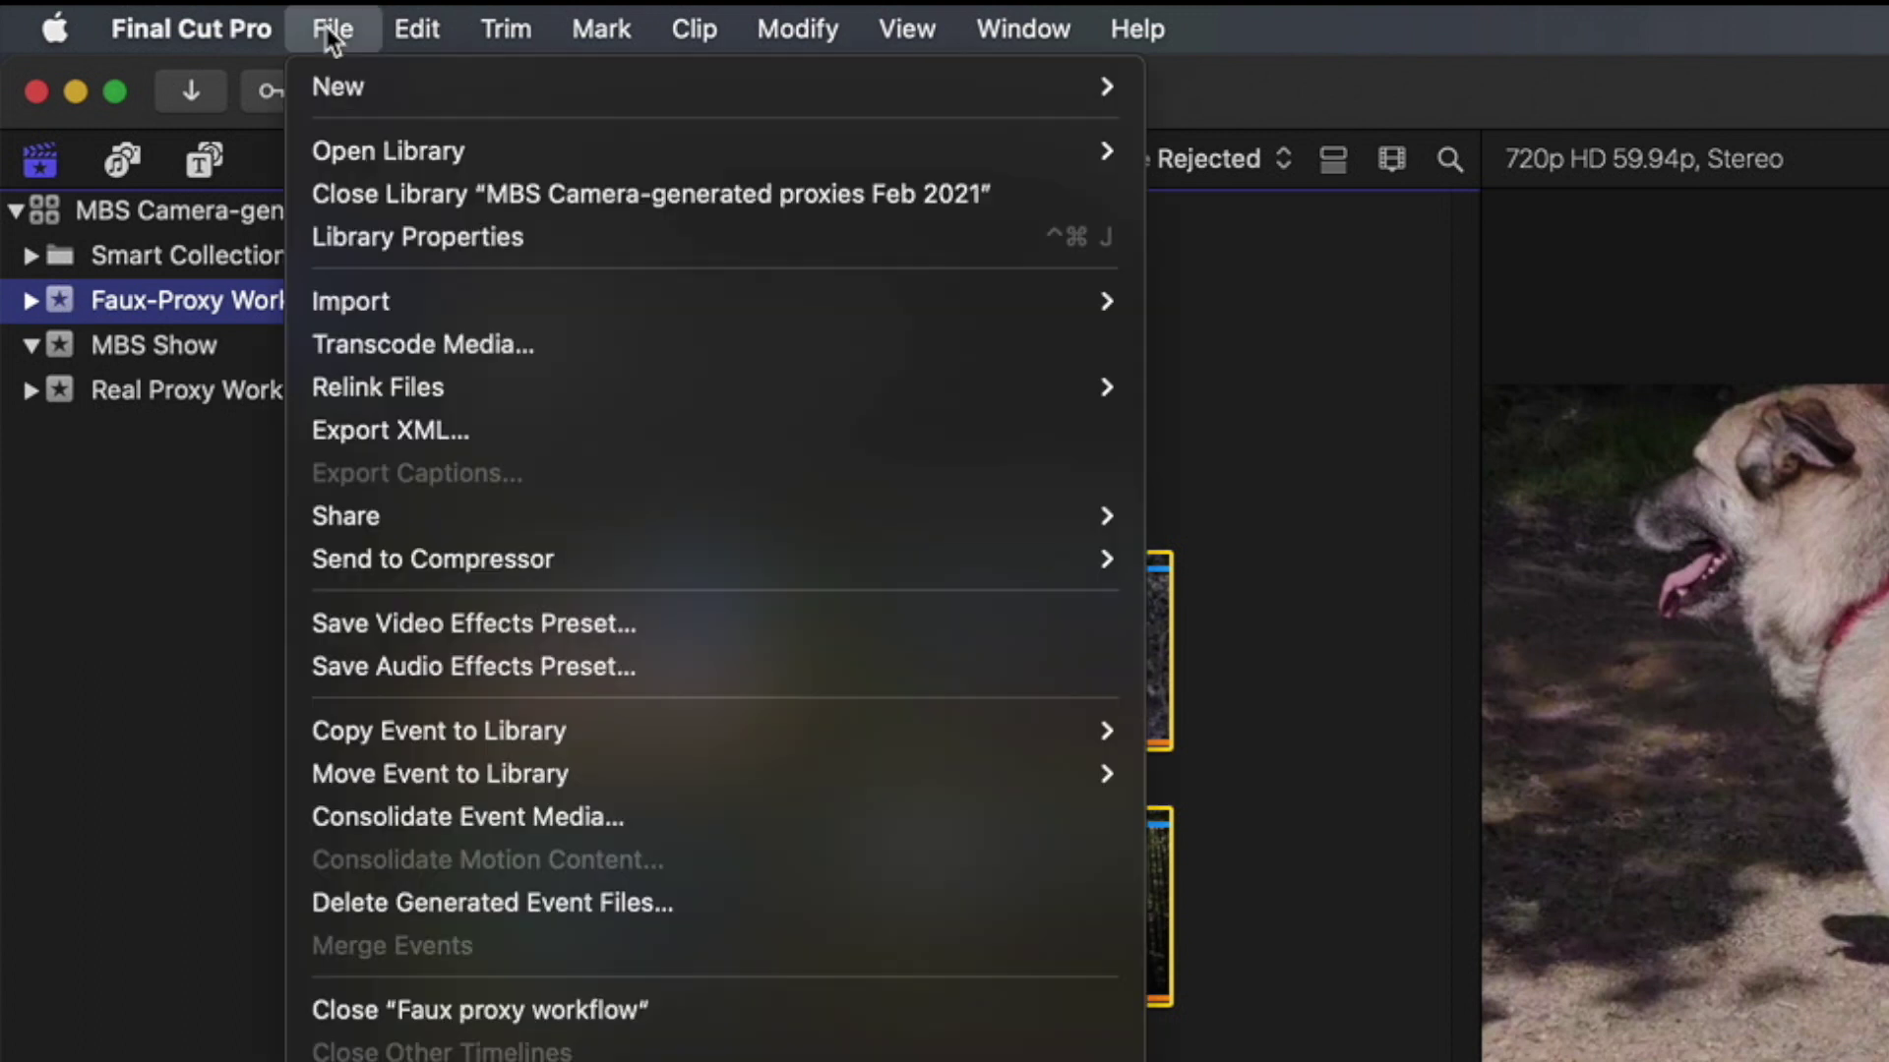
pyautogui.moveTo(548, 391)
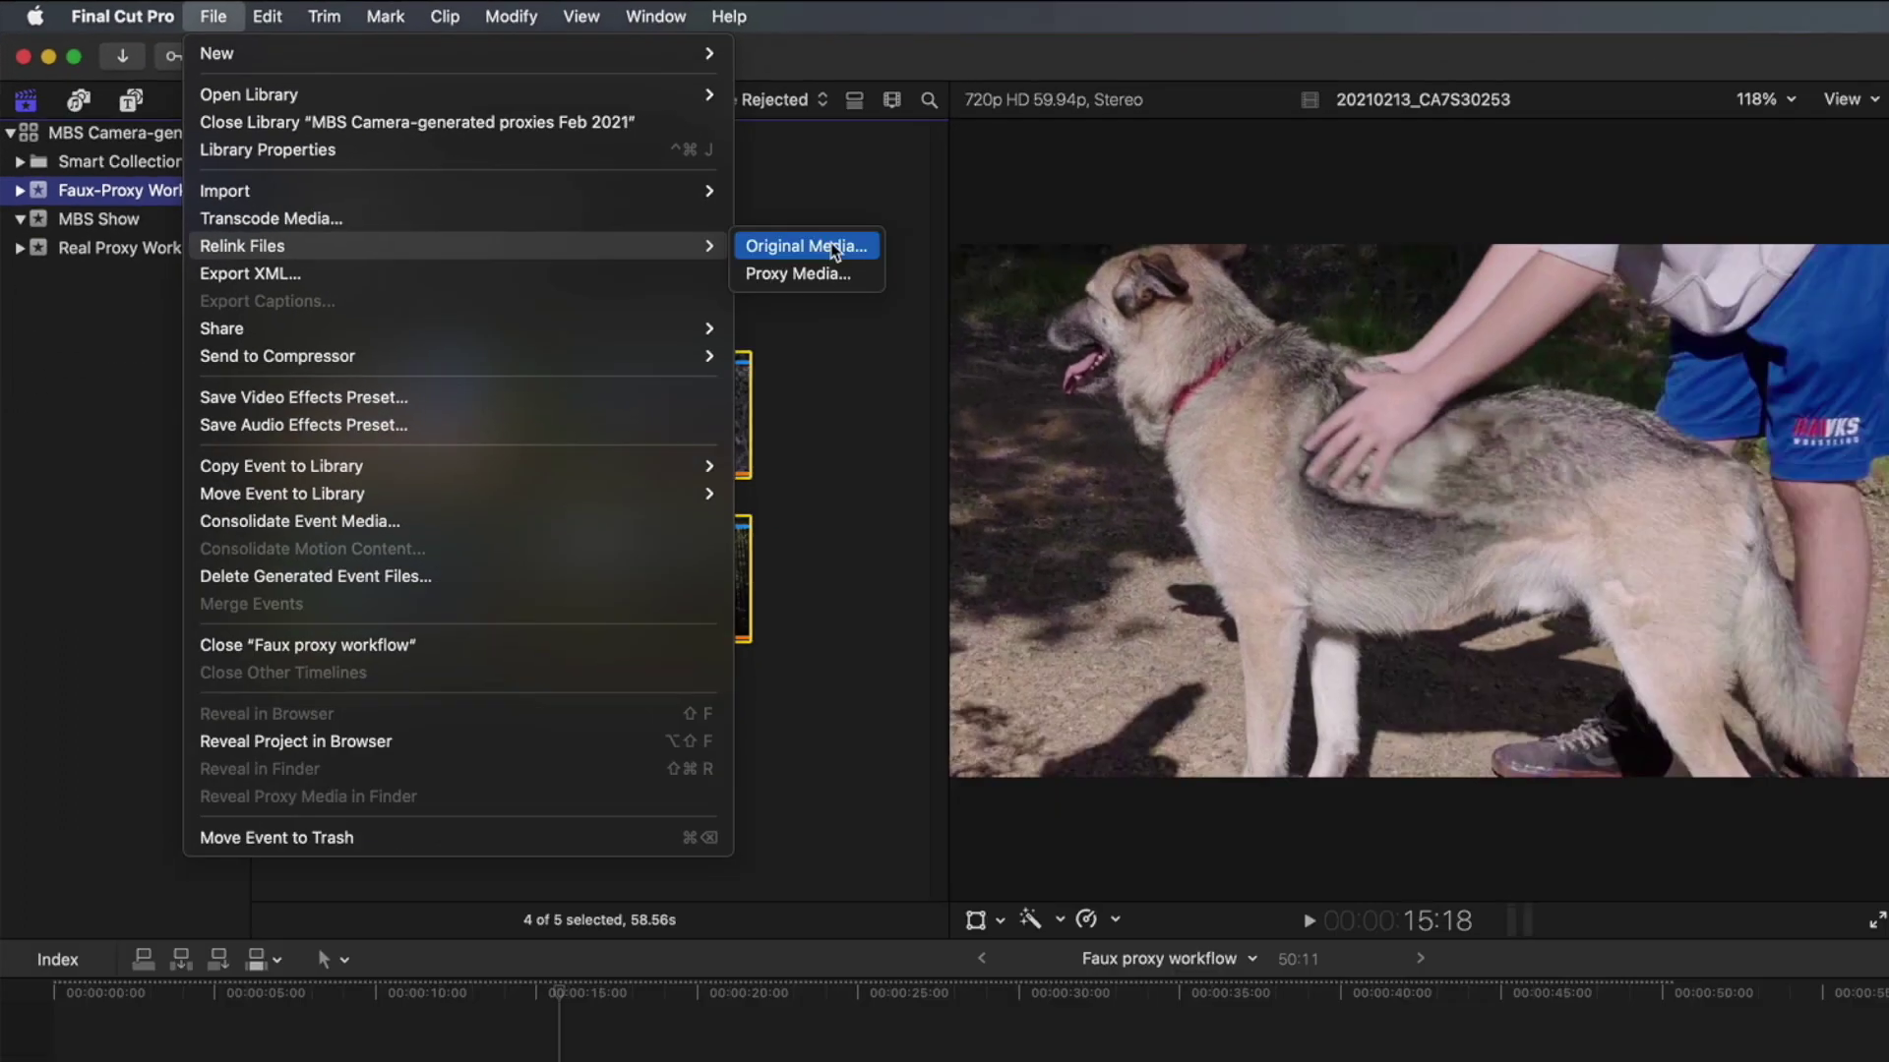
pyautogui.click(1303, 393)
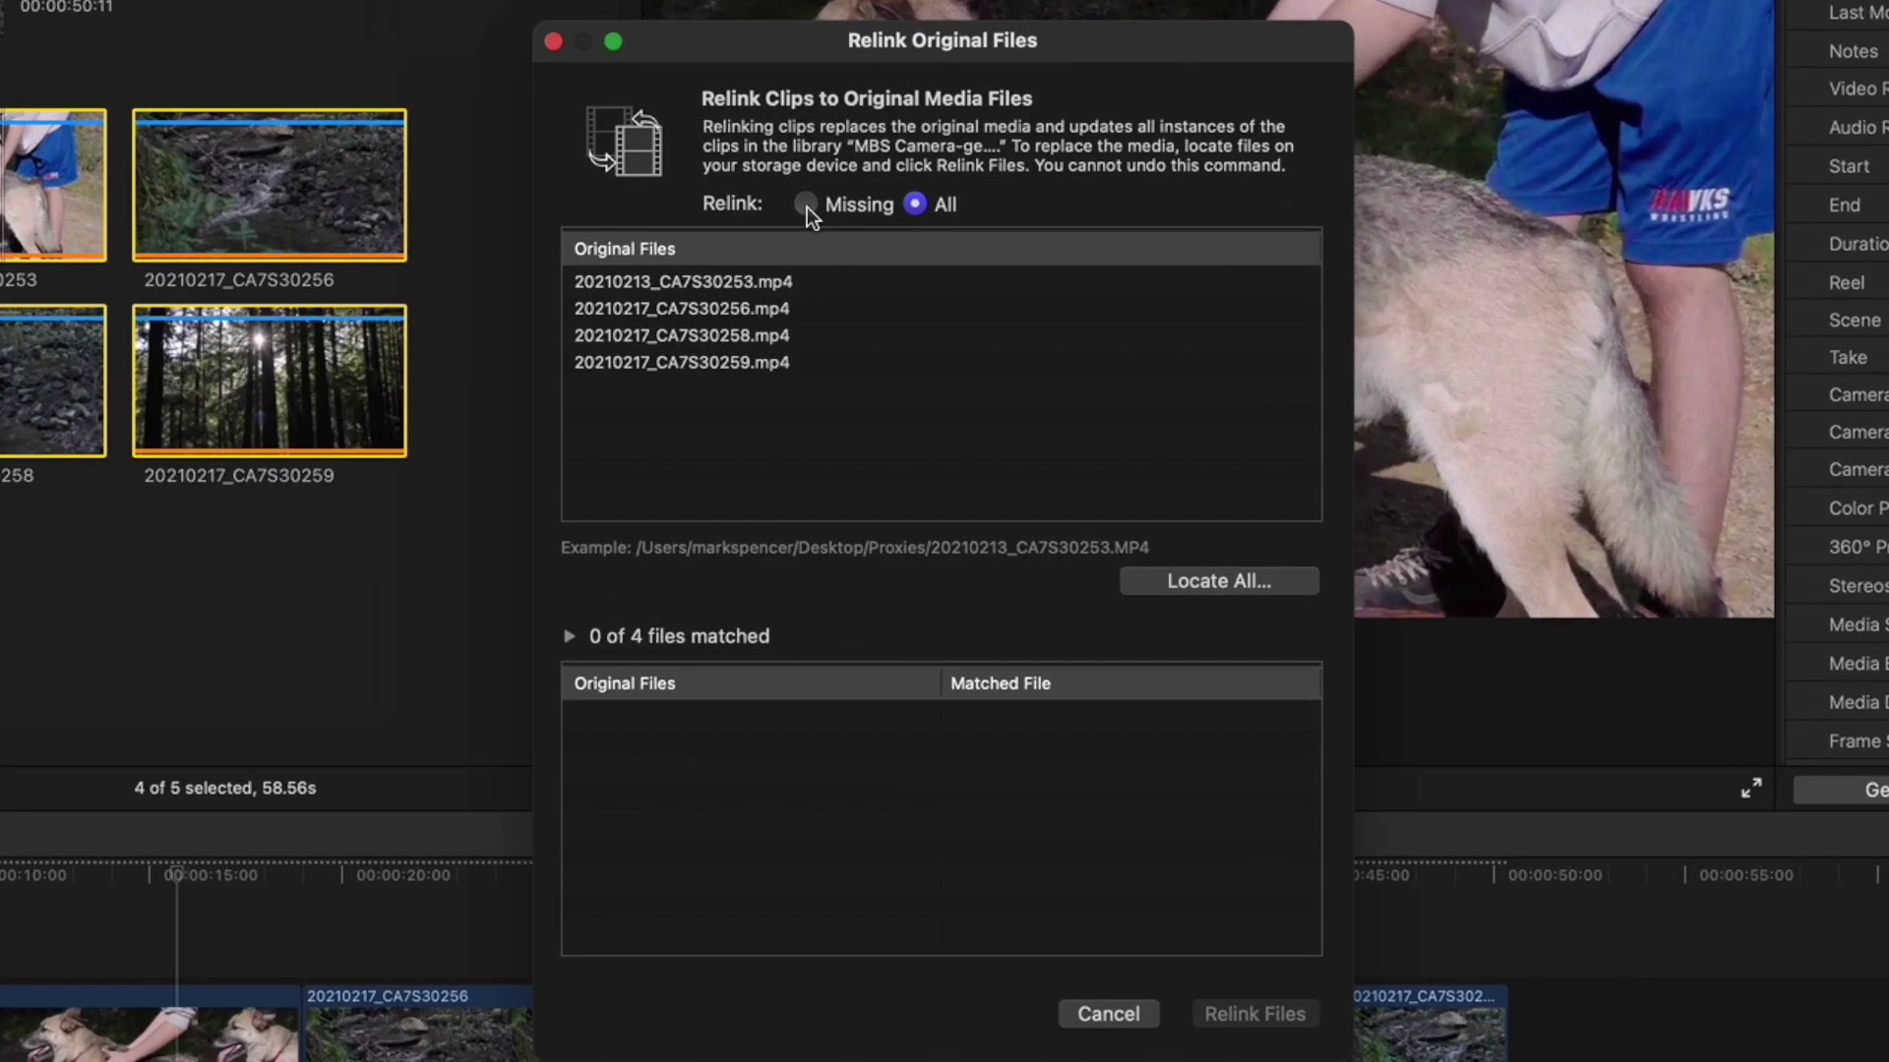
pyautogui.click(853, 338)
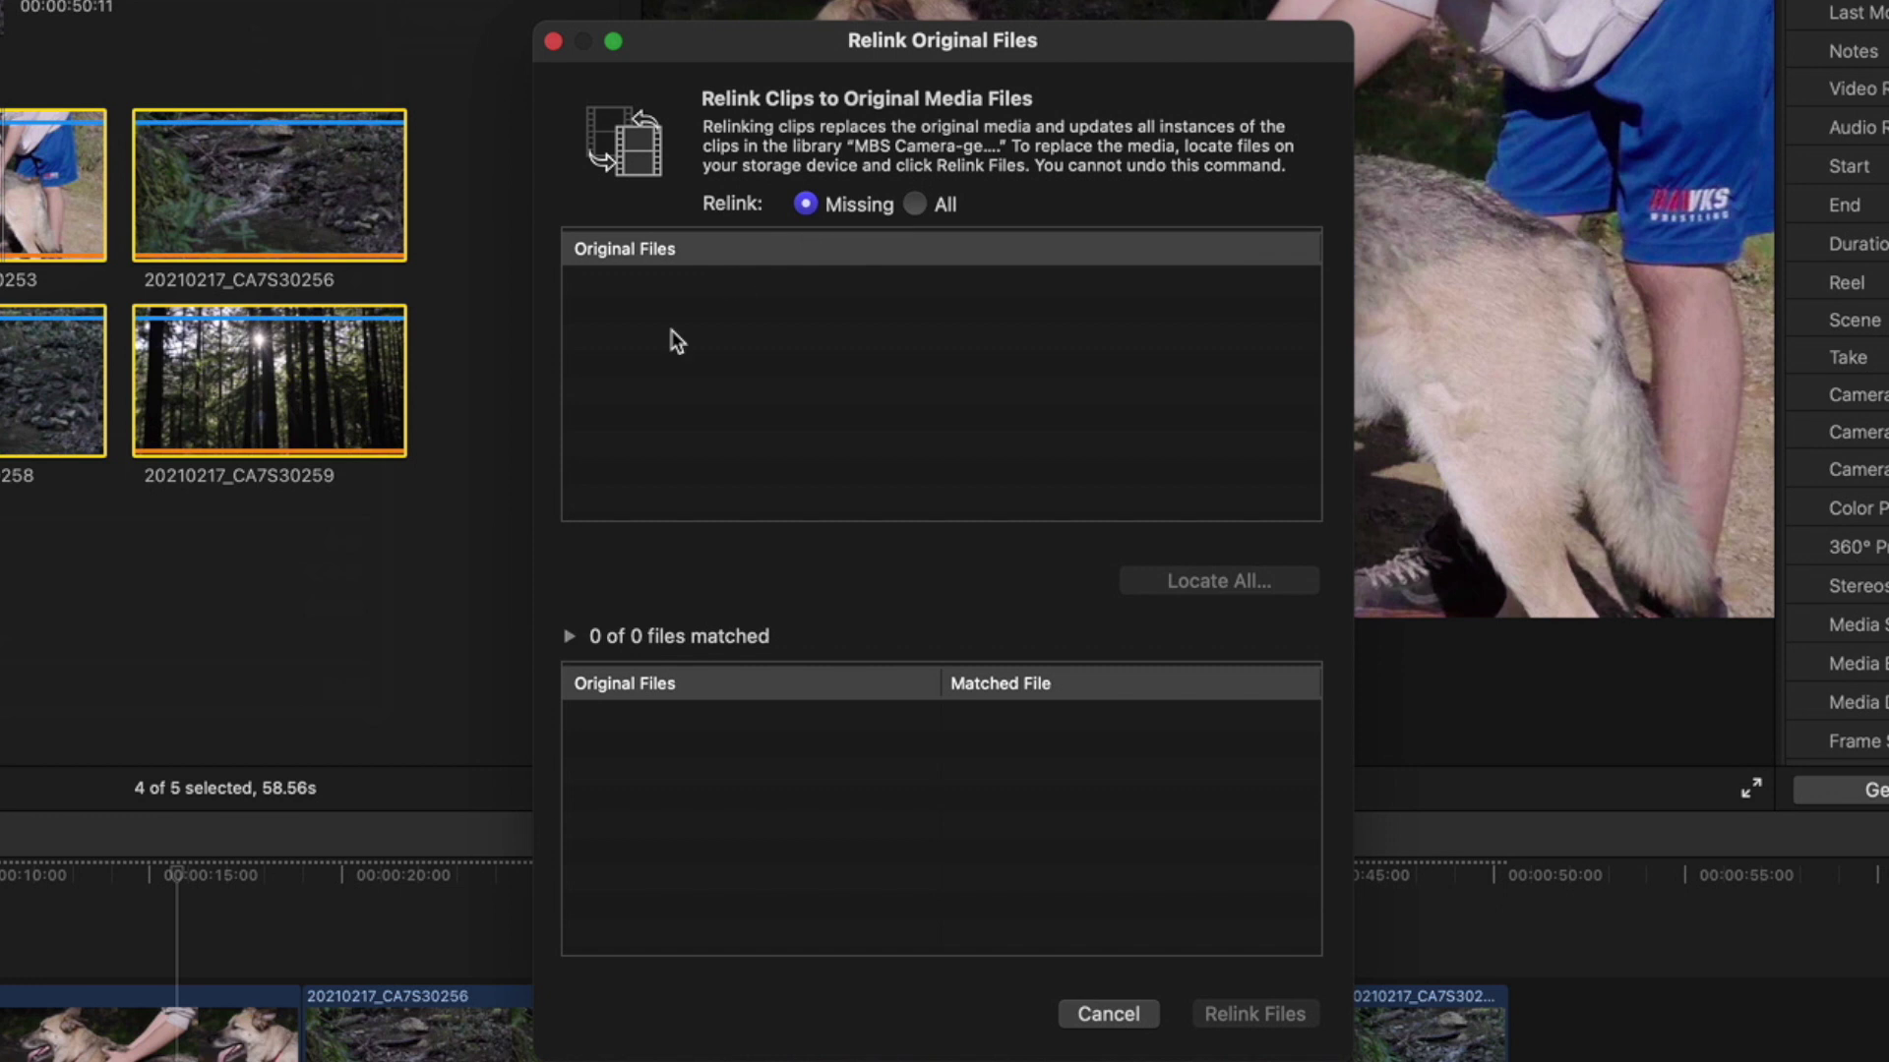
pyautogui.click(917, 205)
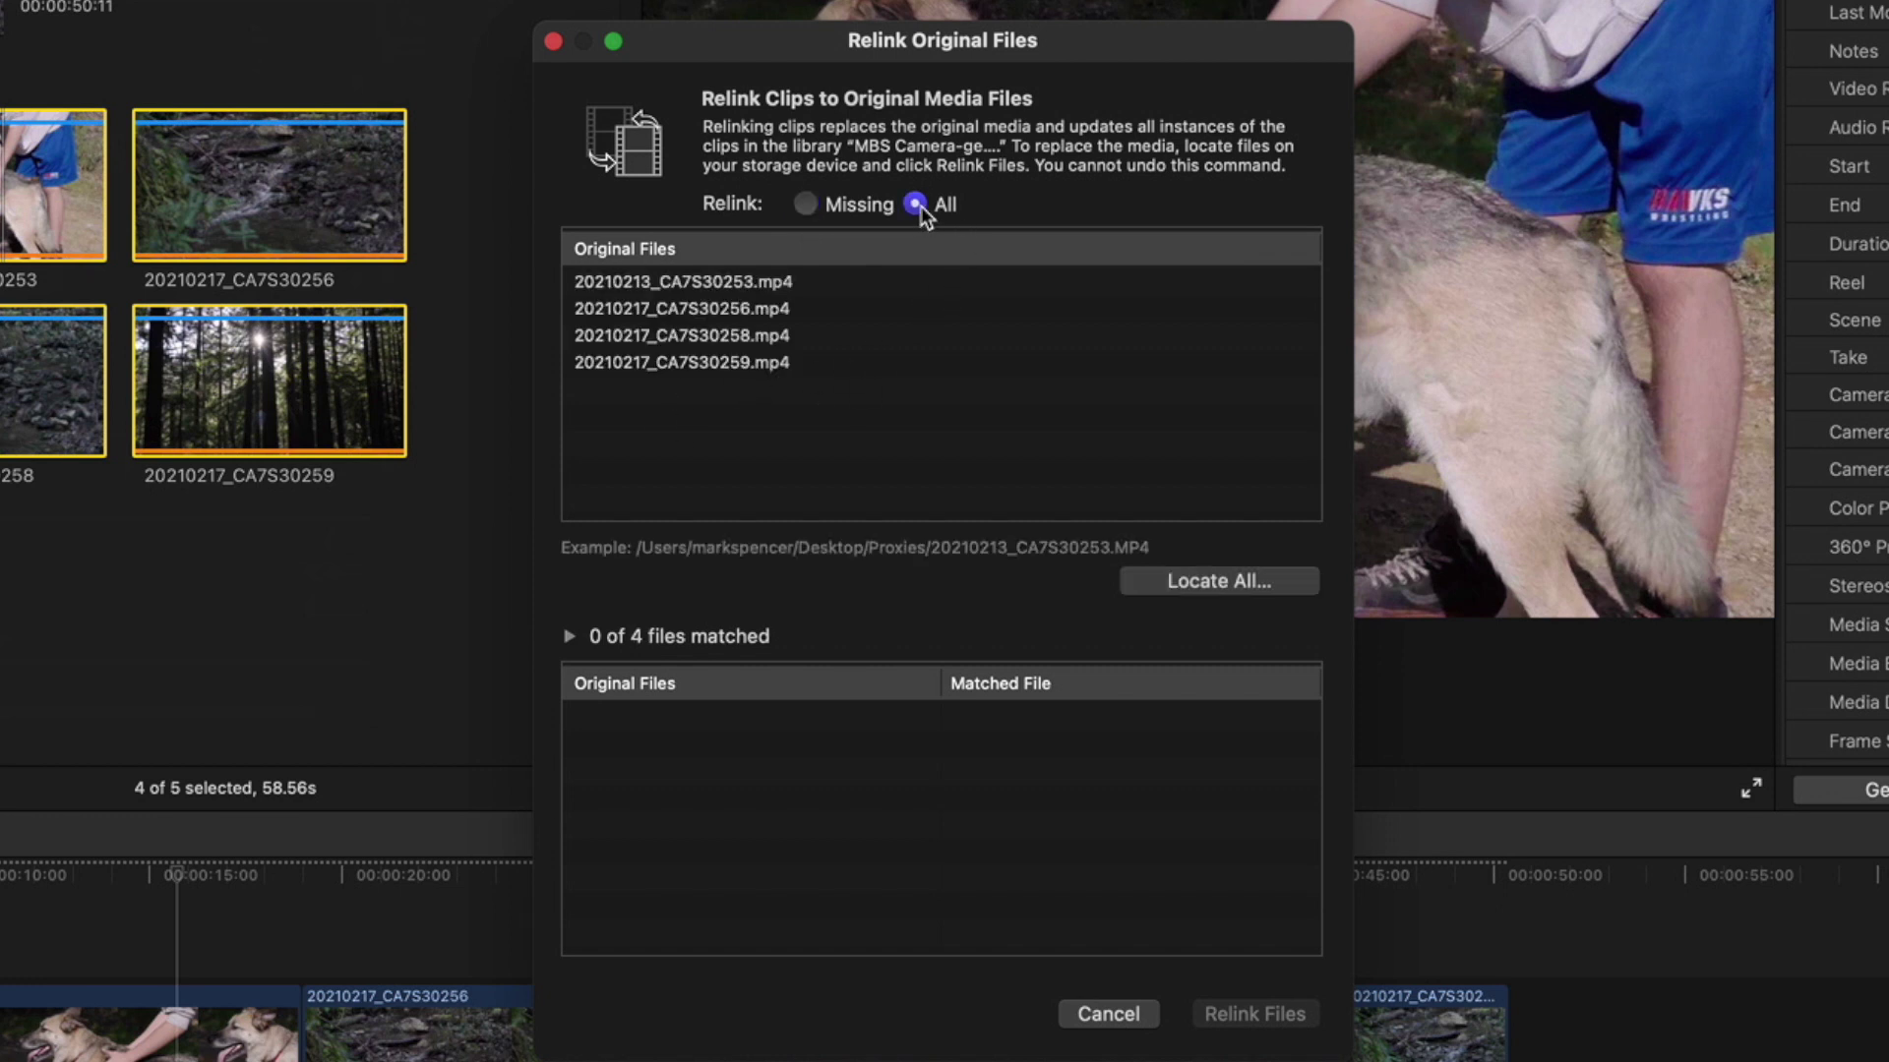
pyautogui.click(1235, 580)
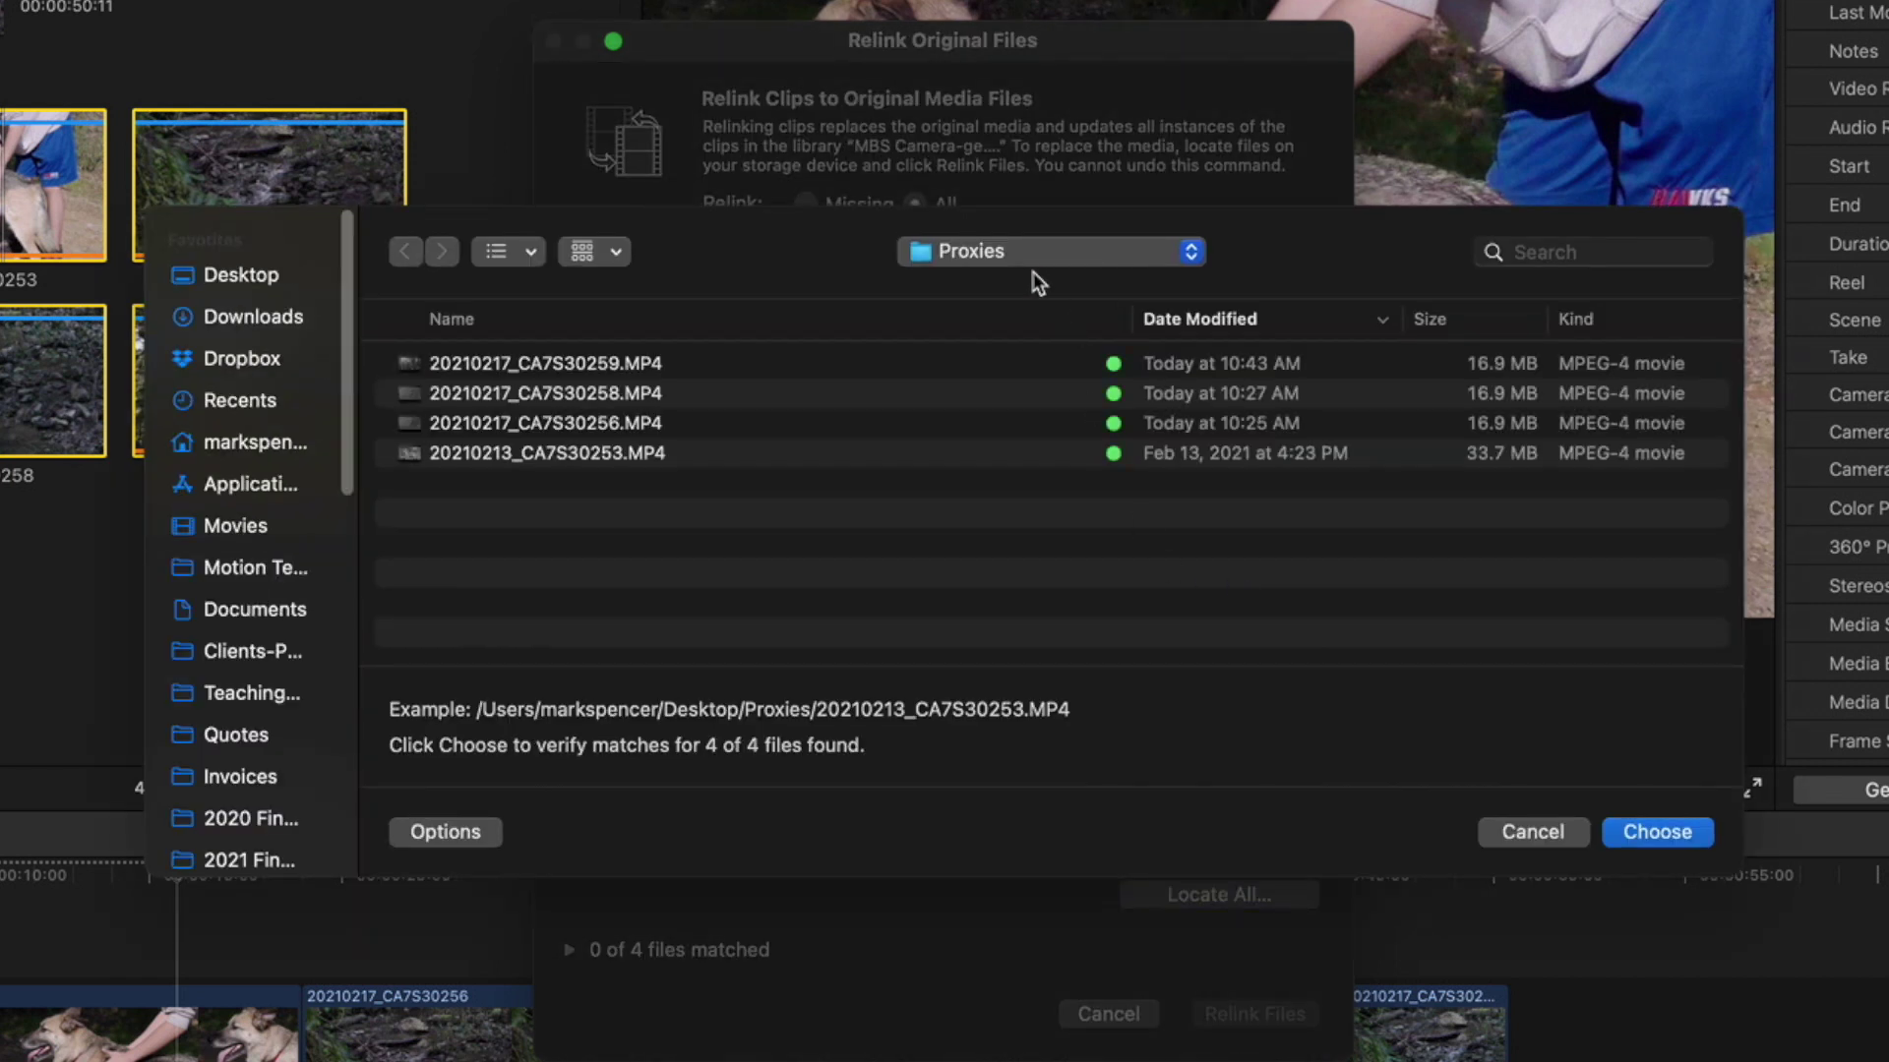
# Choose Promise RAID > Various Media > Originals as the location and relink the files.
pyautogui.scroll(-10, 256, 706)
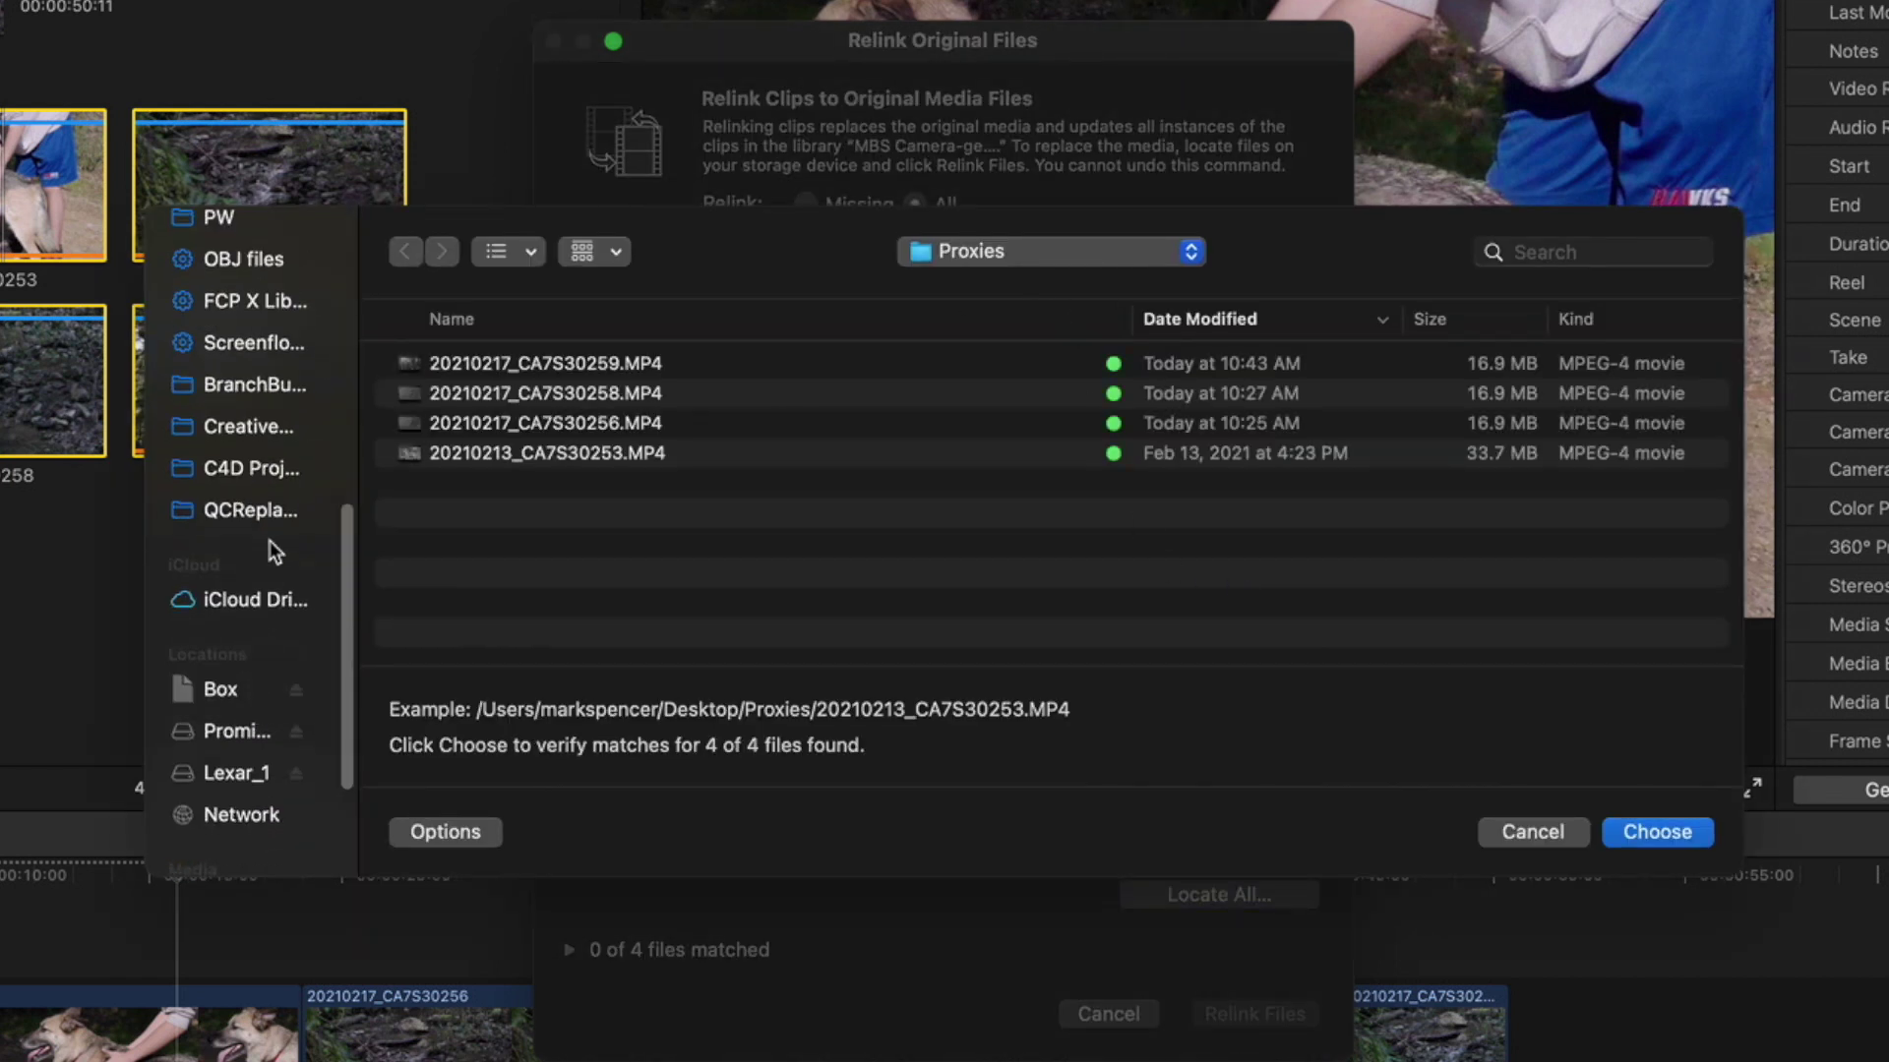
pyautogui.scroll(-4, 260, 542)
pyautogui.click(236, 538)
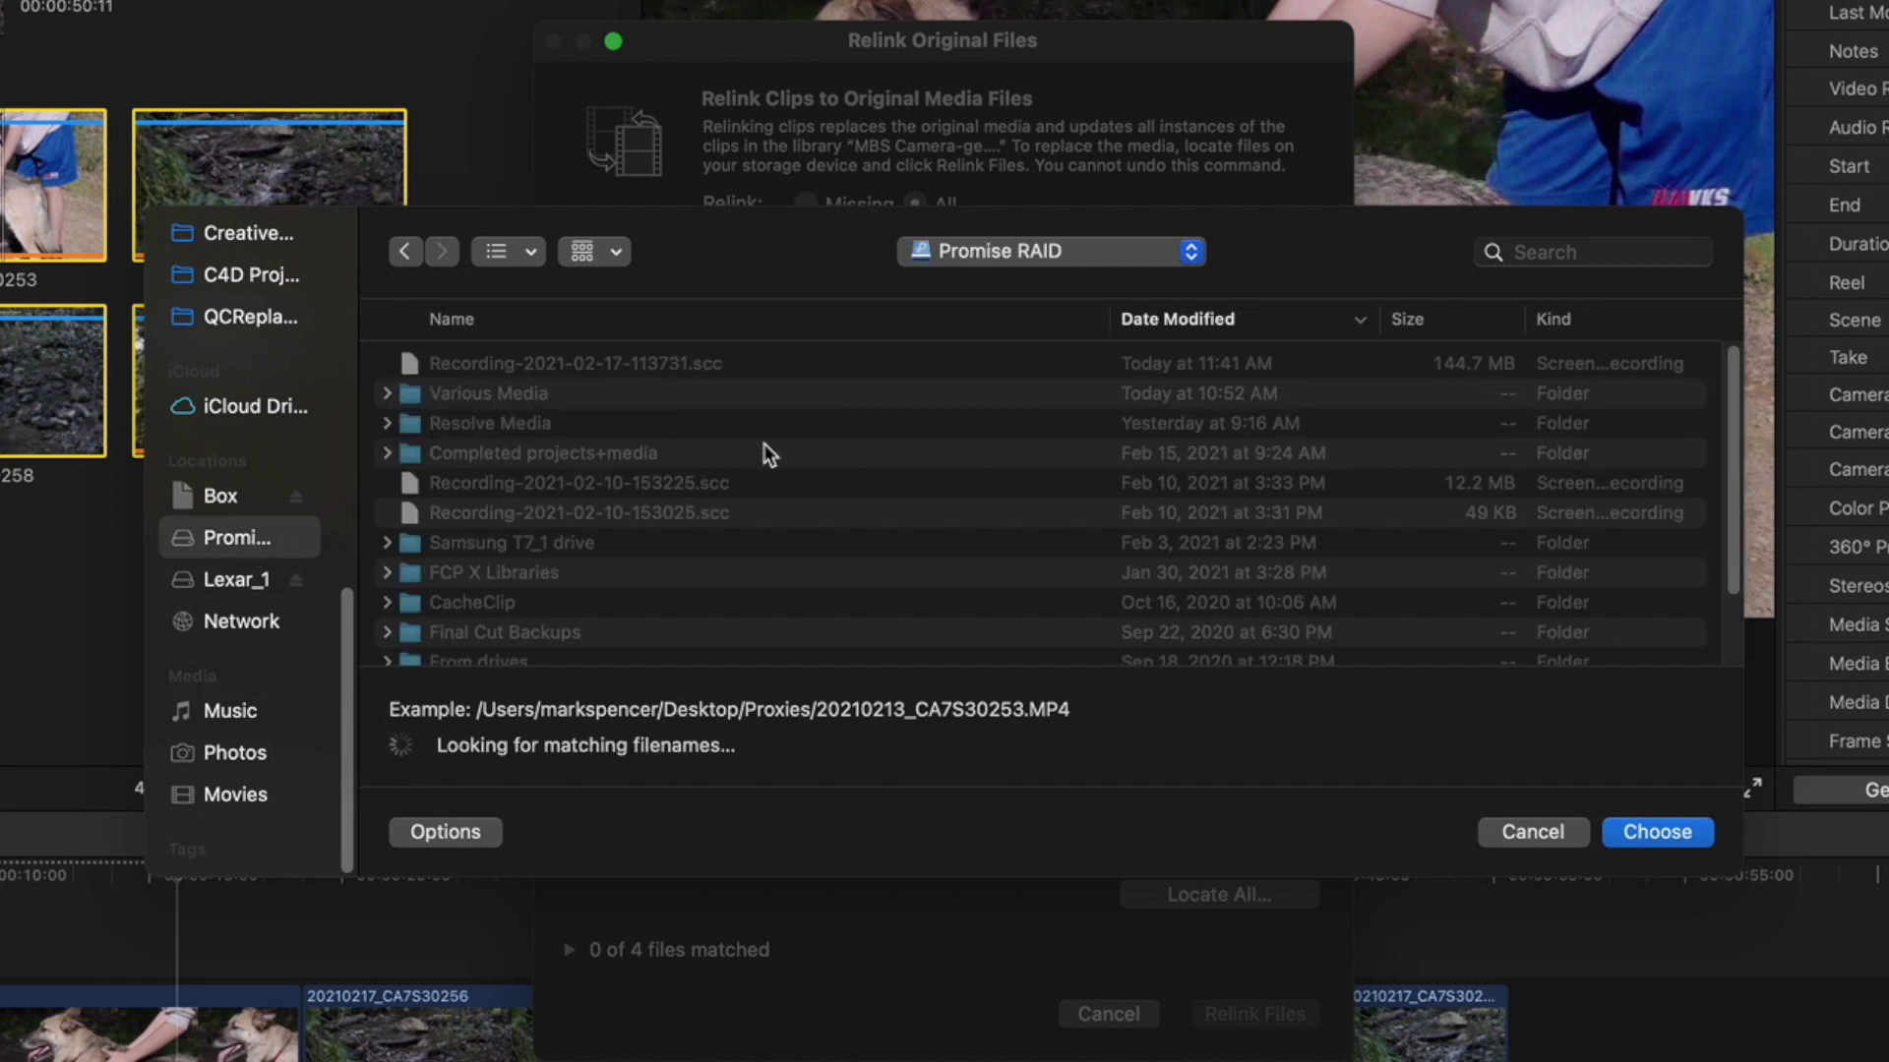
pyautogui.click(497, 393)
pyautogui.doubleClick(498, 393)
pyautogui.doubleClick(487, 368)
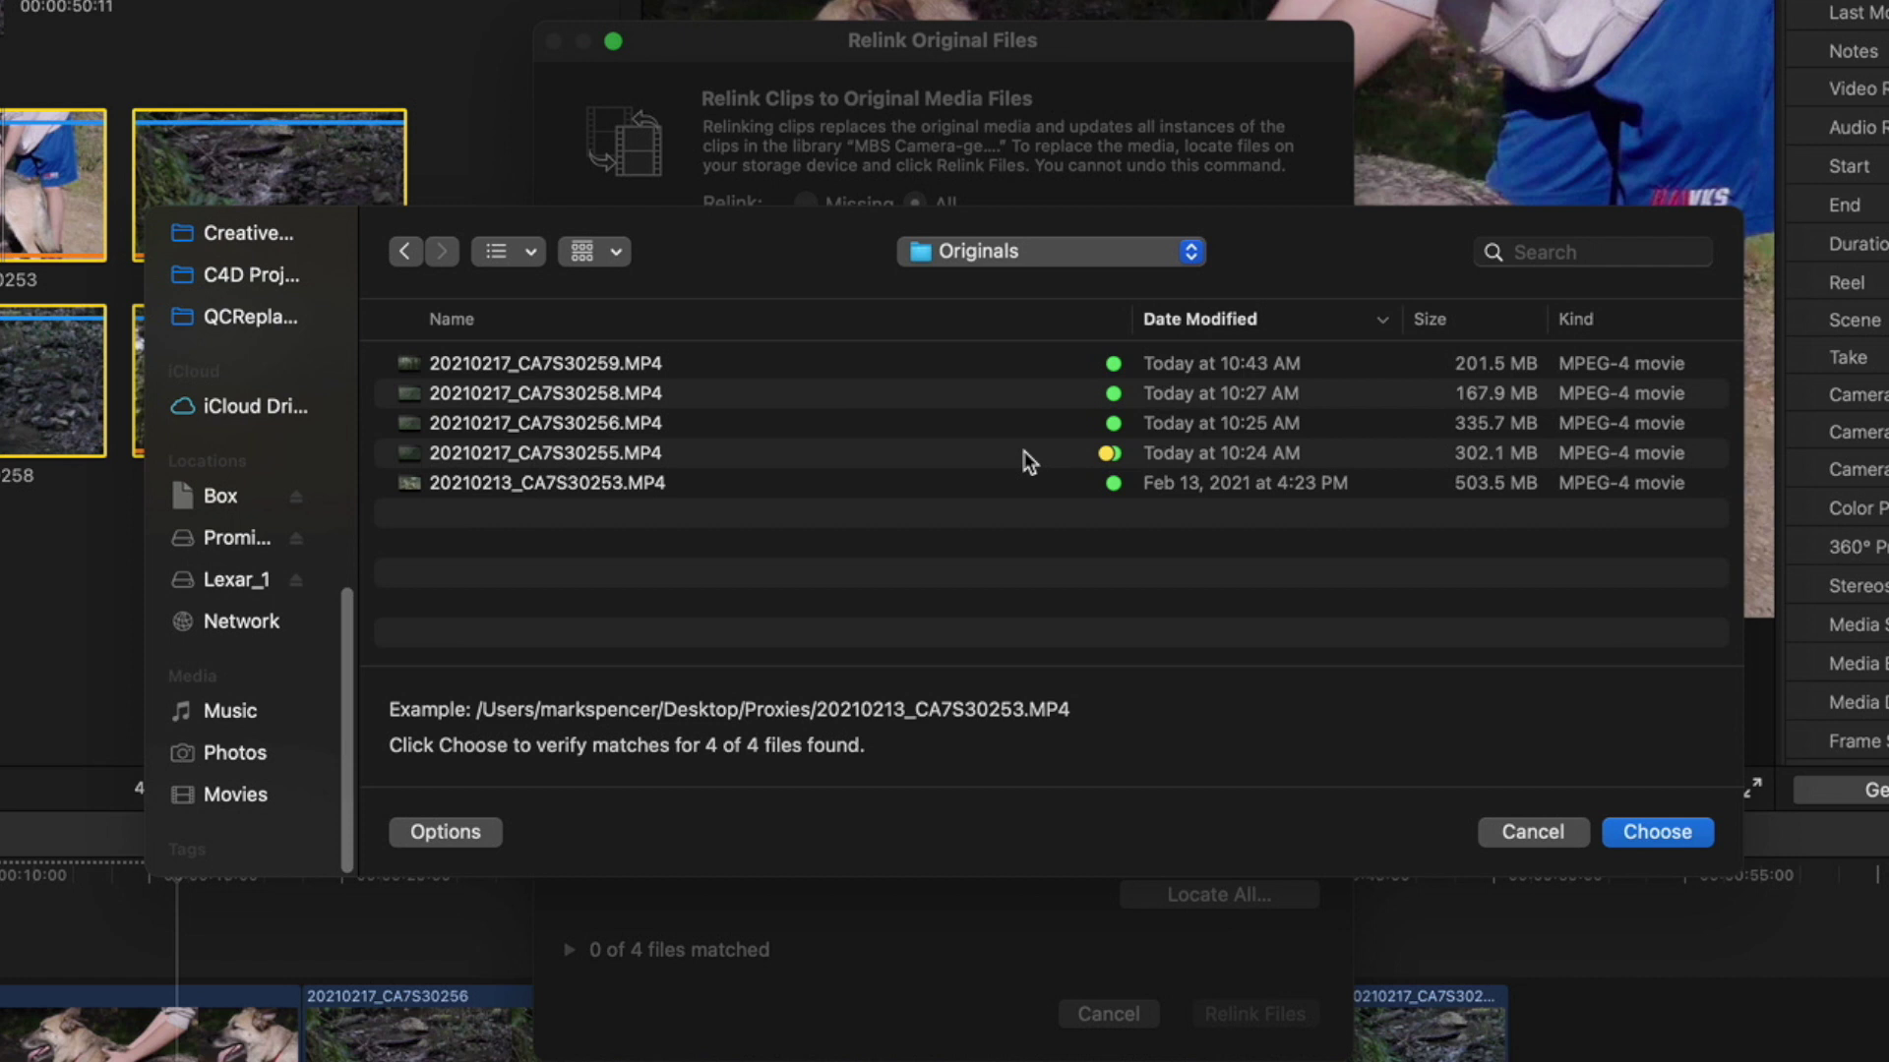
pyautogui.click(1657, 831)
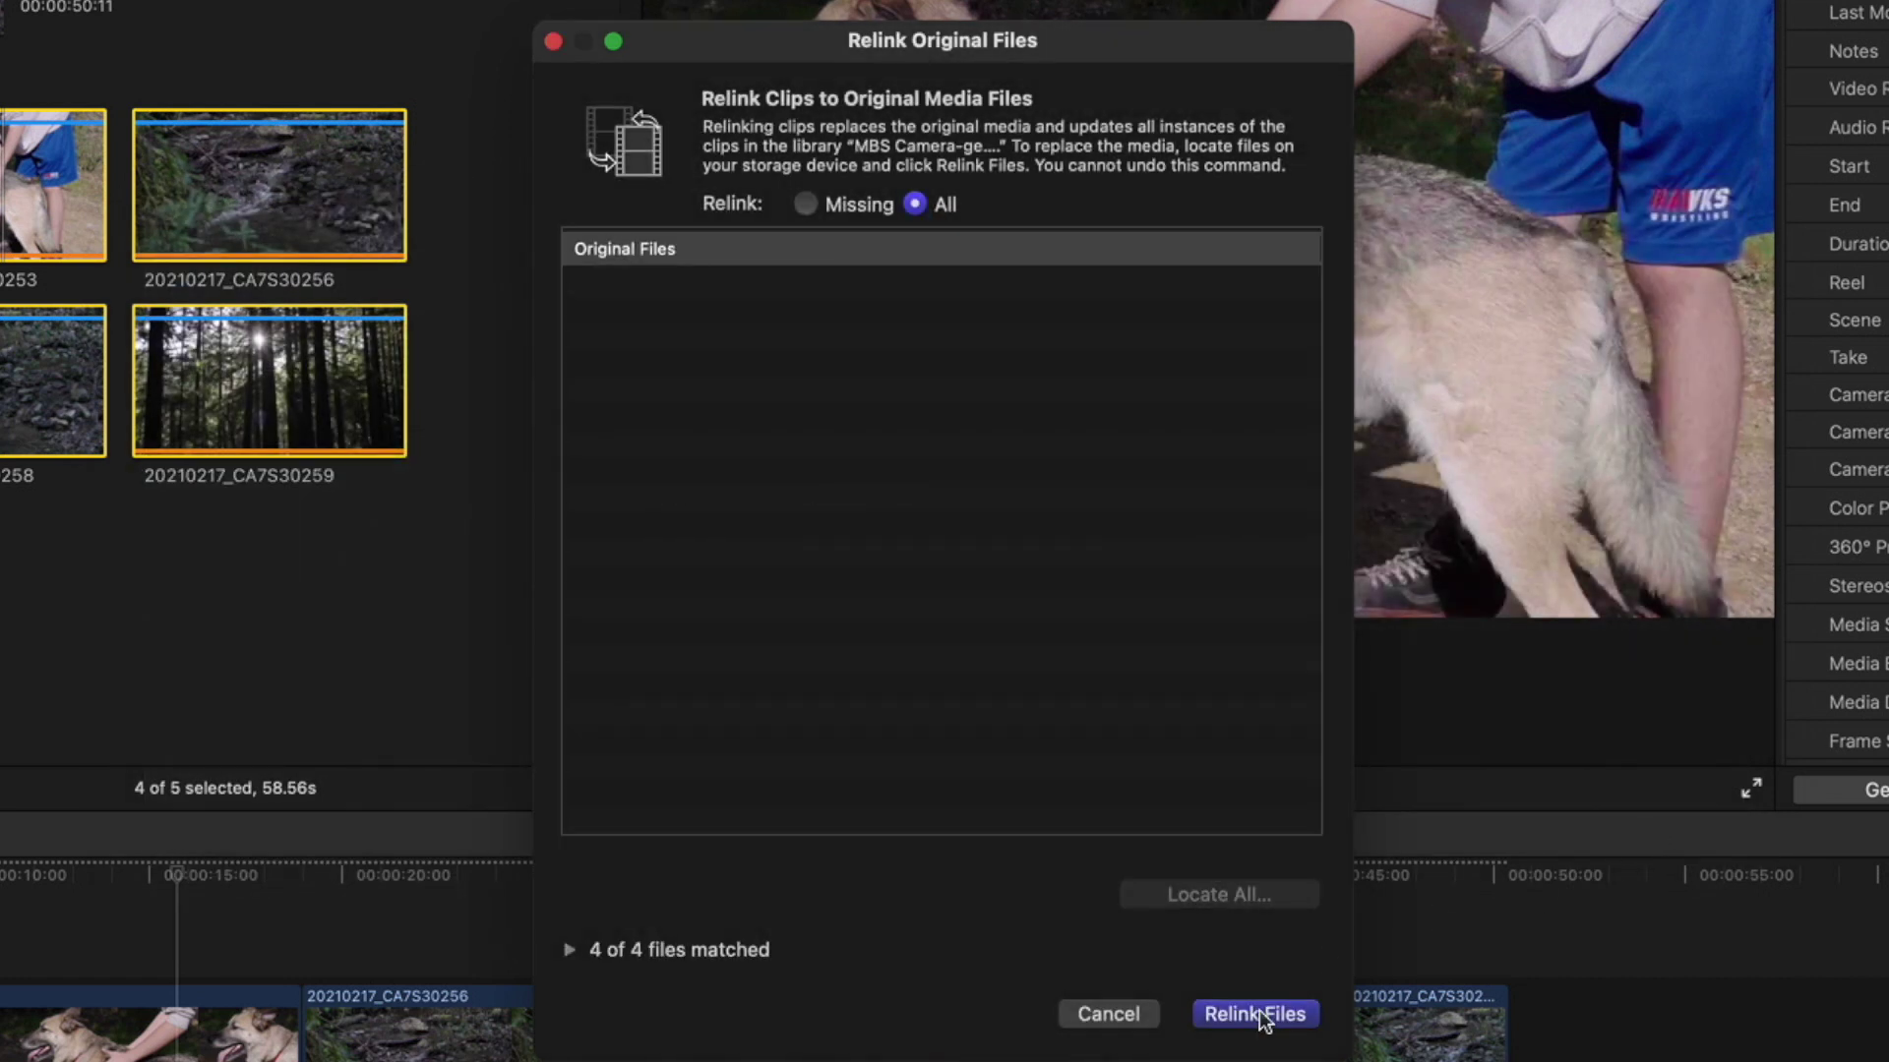
pyautogui.click(1259, 1013)
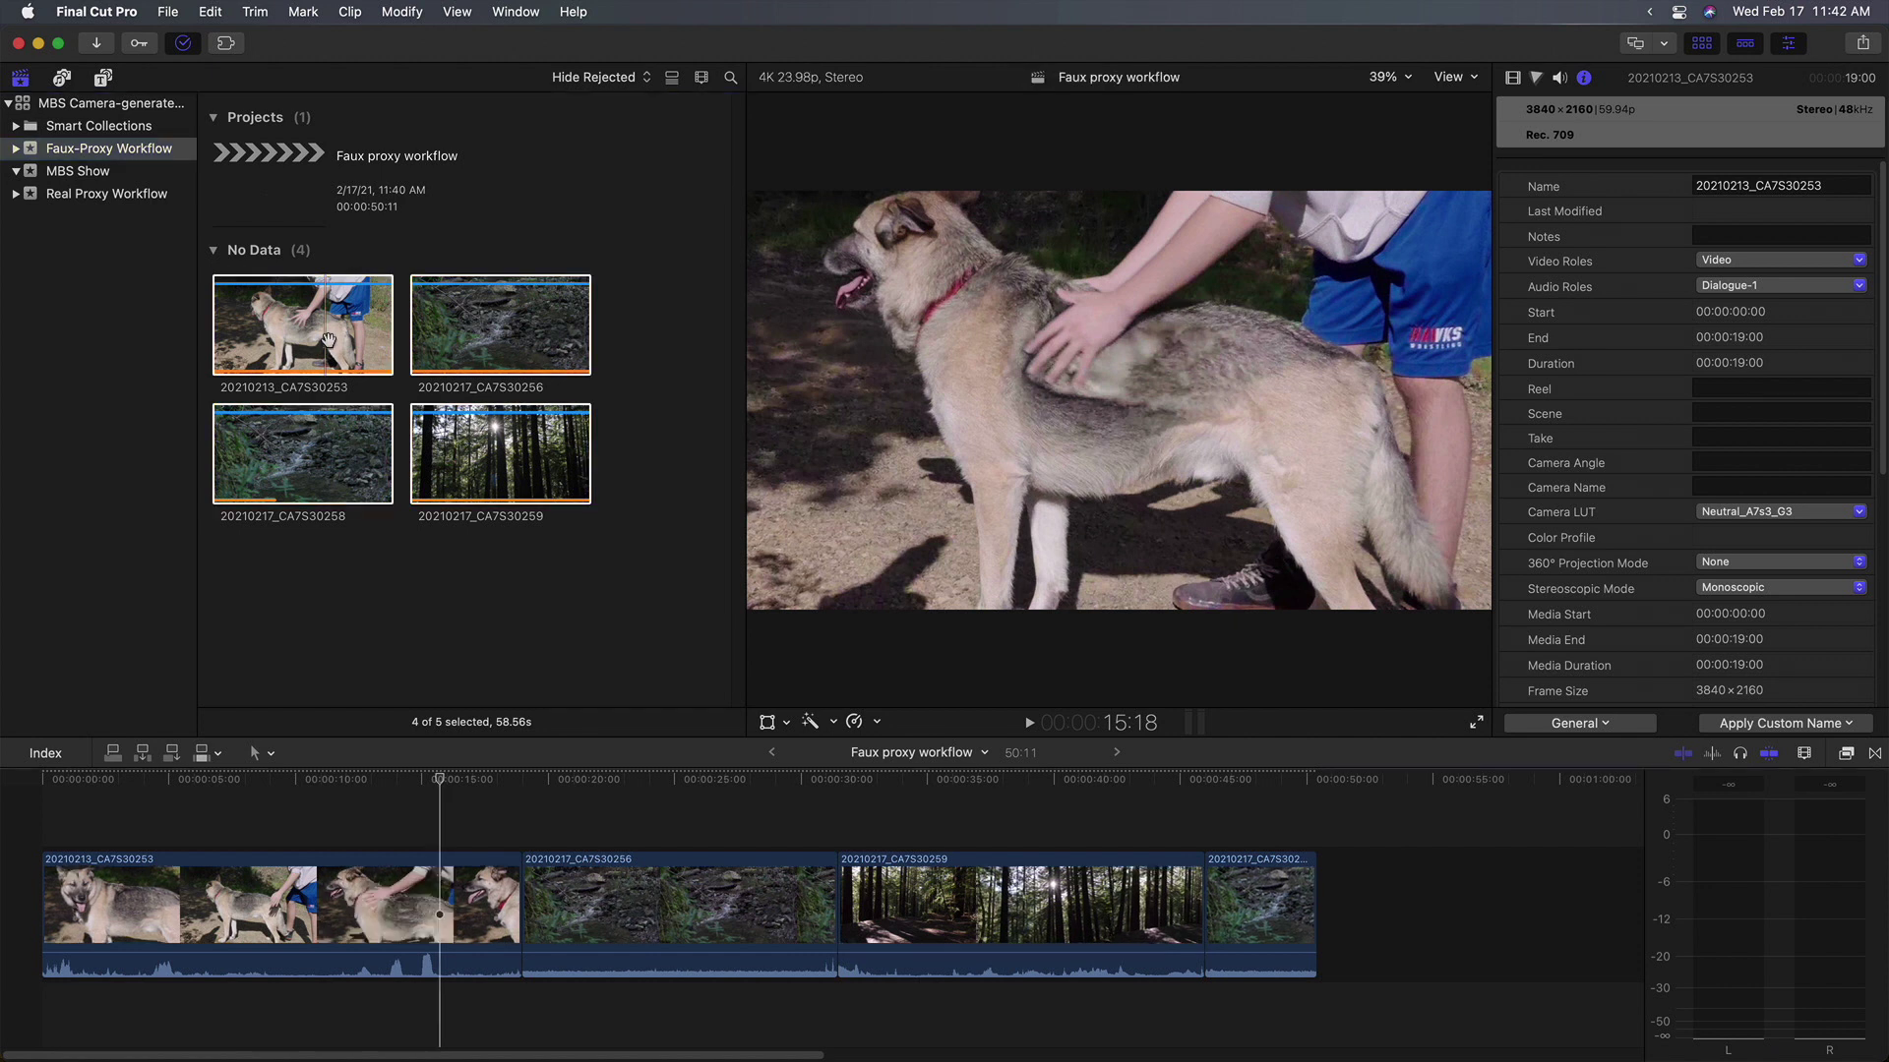
pyautogui.click(328, 327)
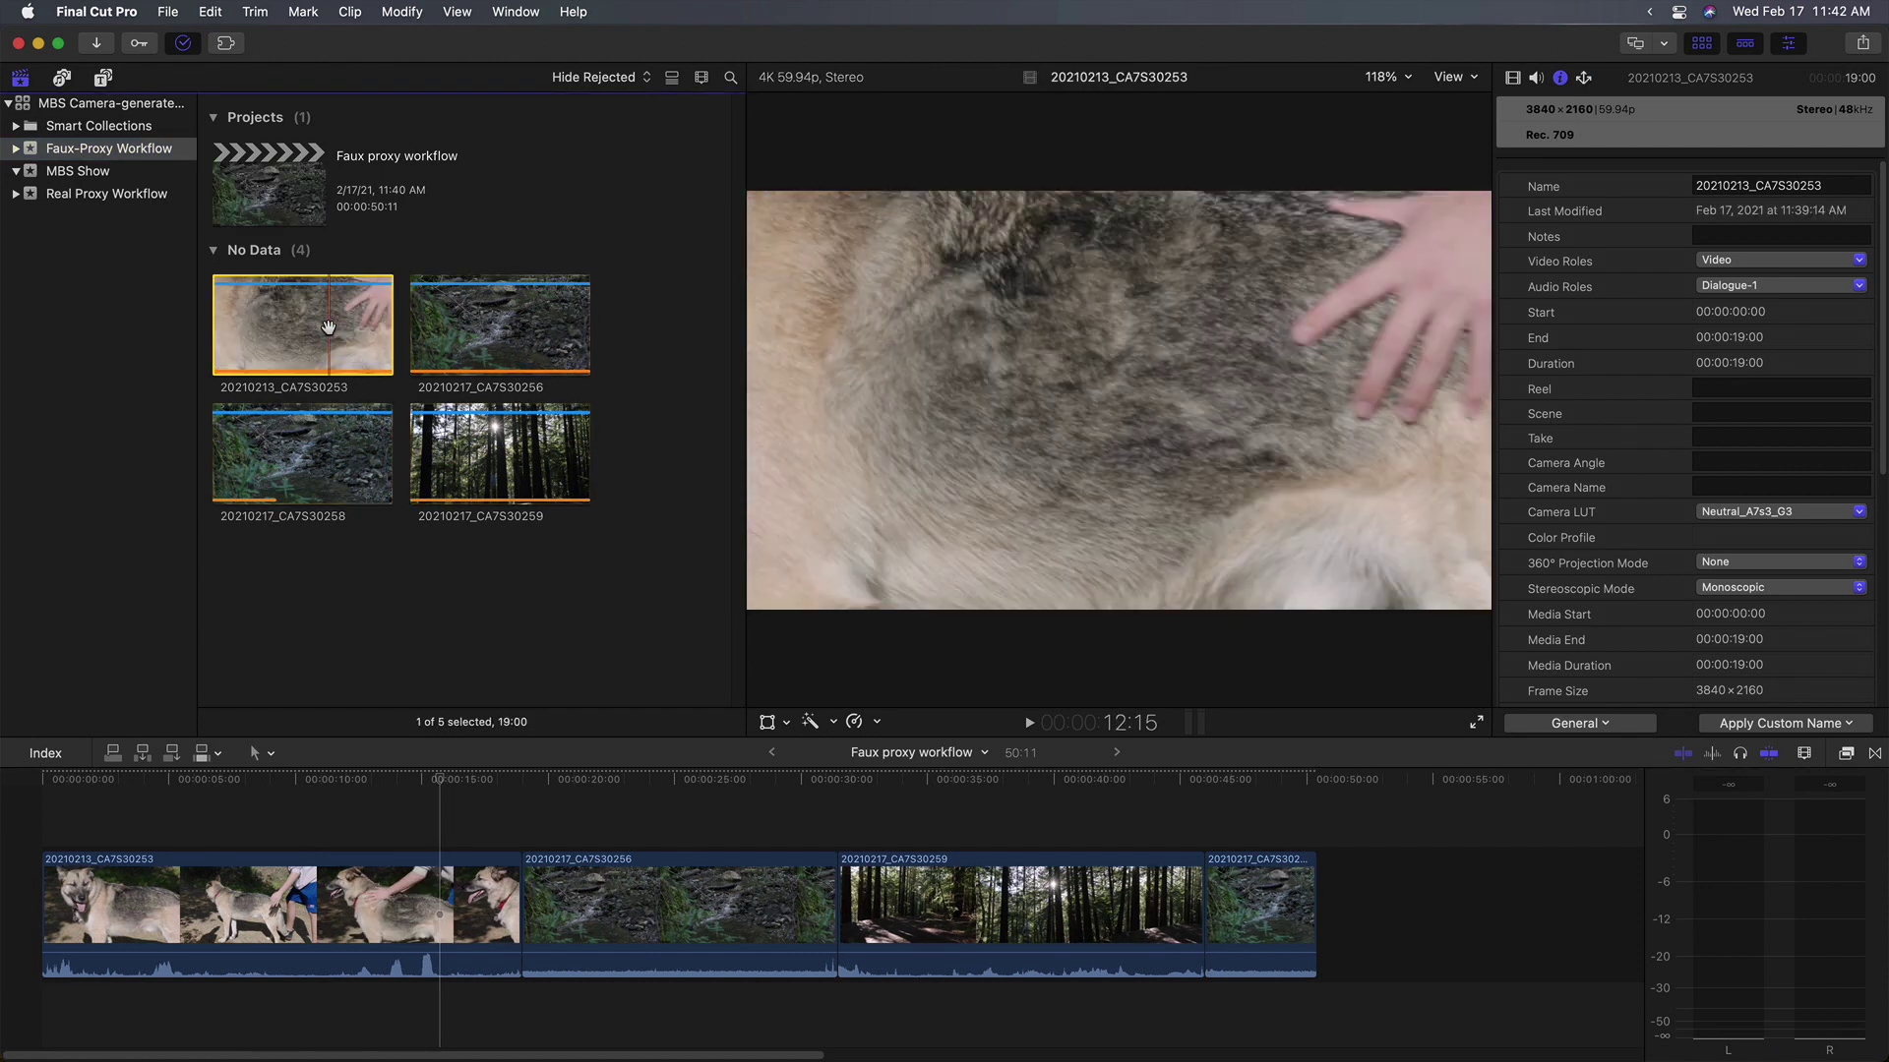
pyautogui.hotkey('shift', 'z')
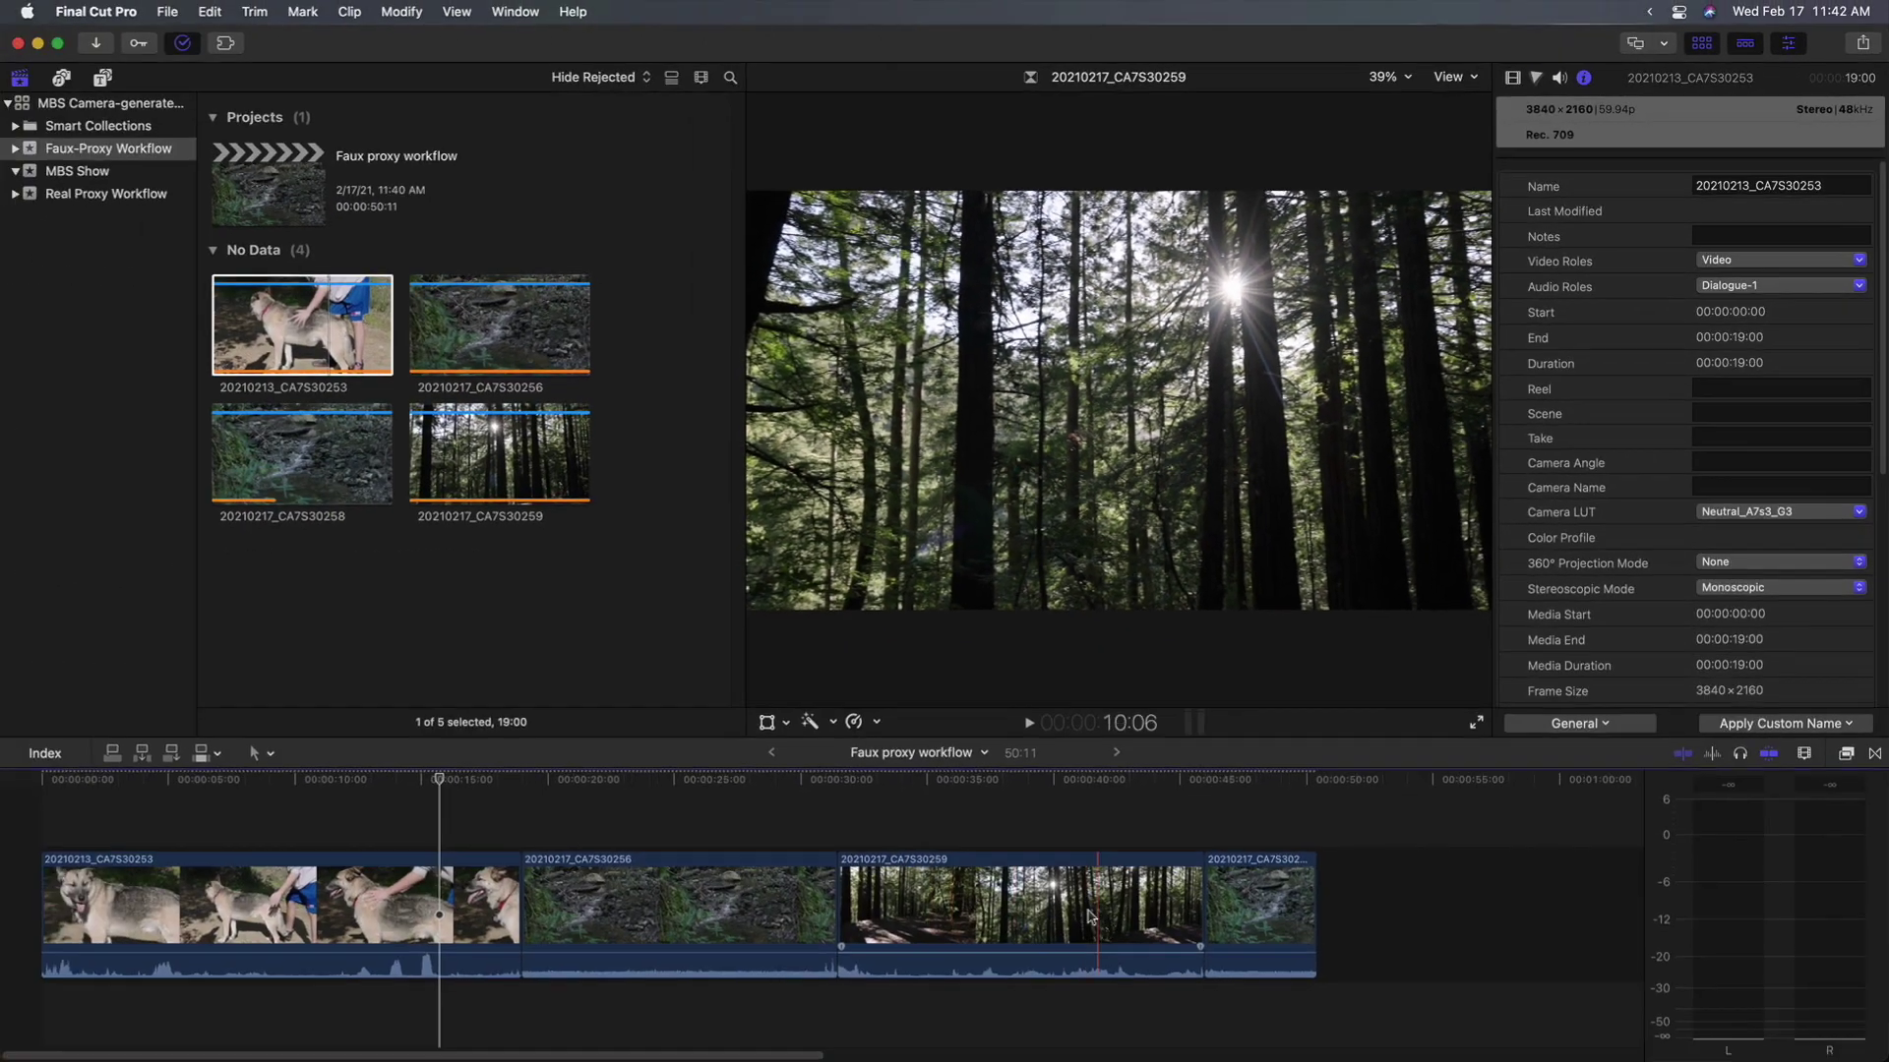
pyautogui.click(1066, 915)
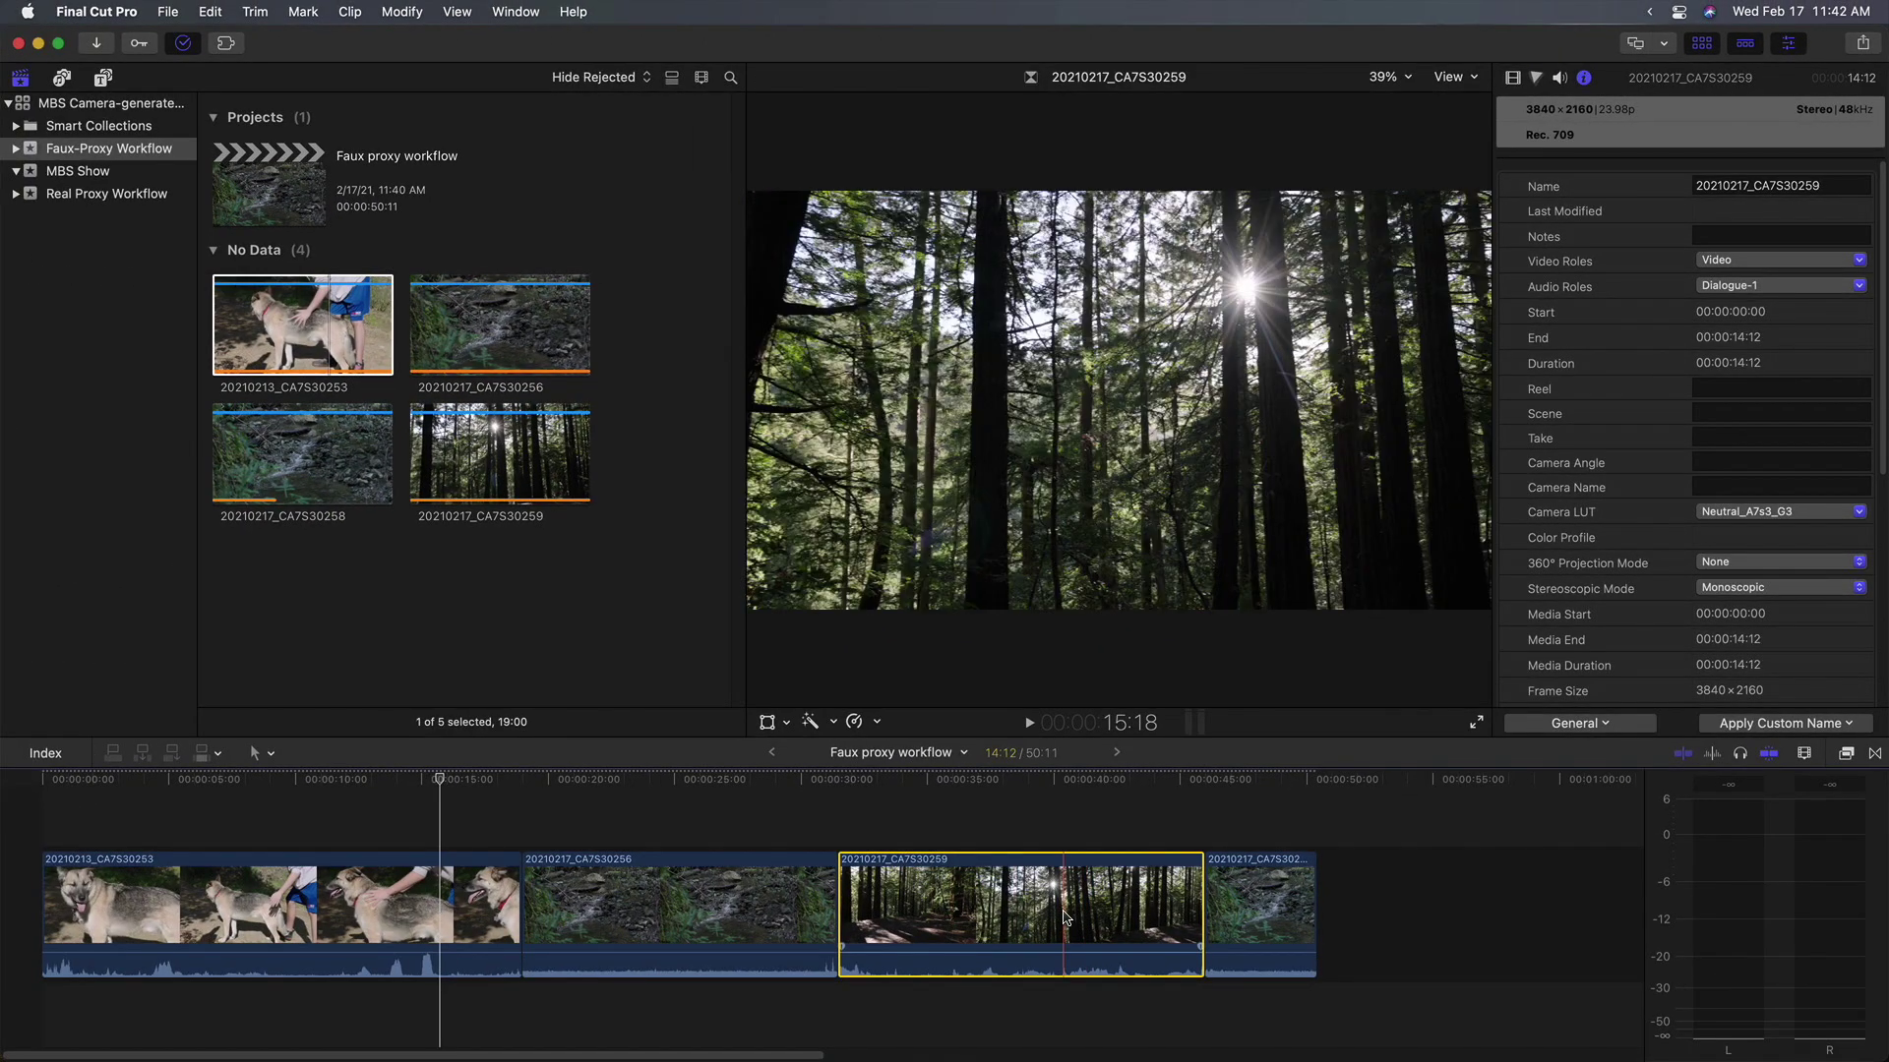
pyautogui.click(1060, 787)
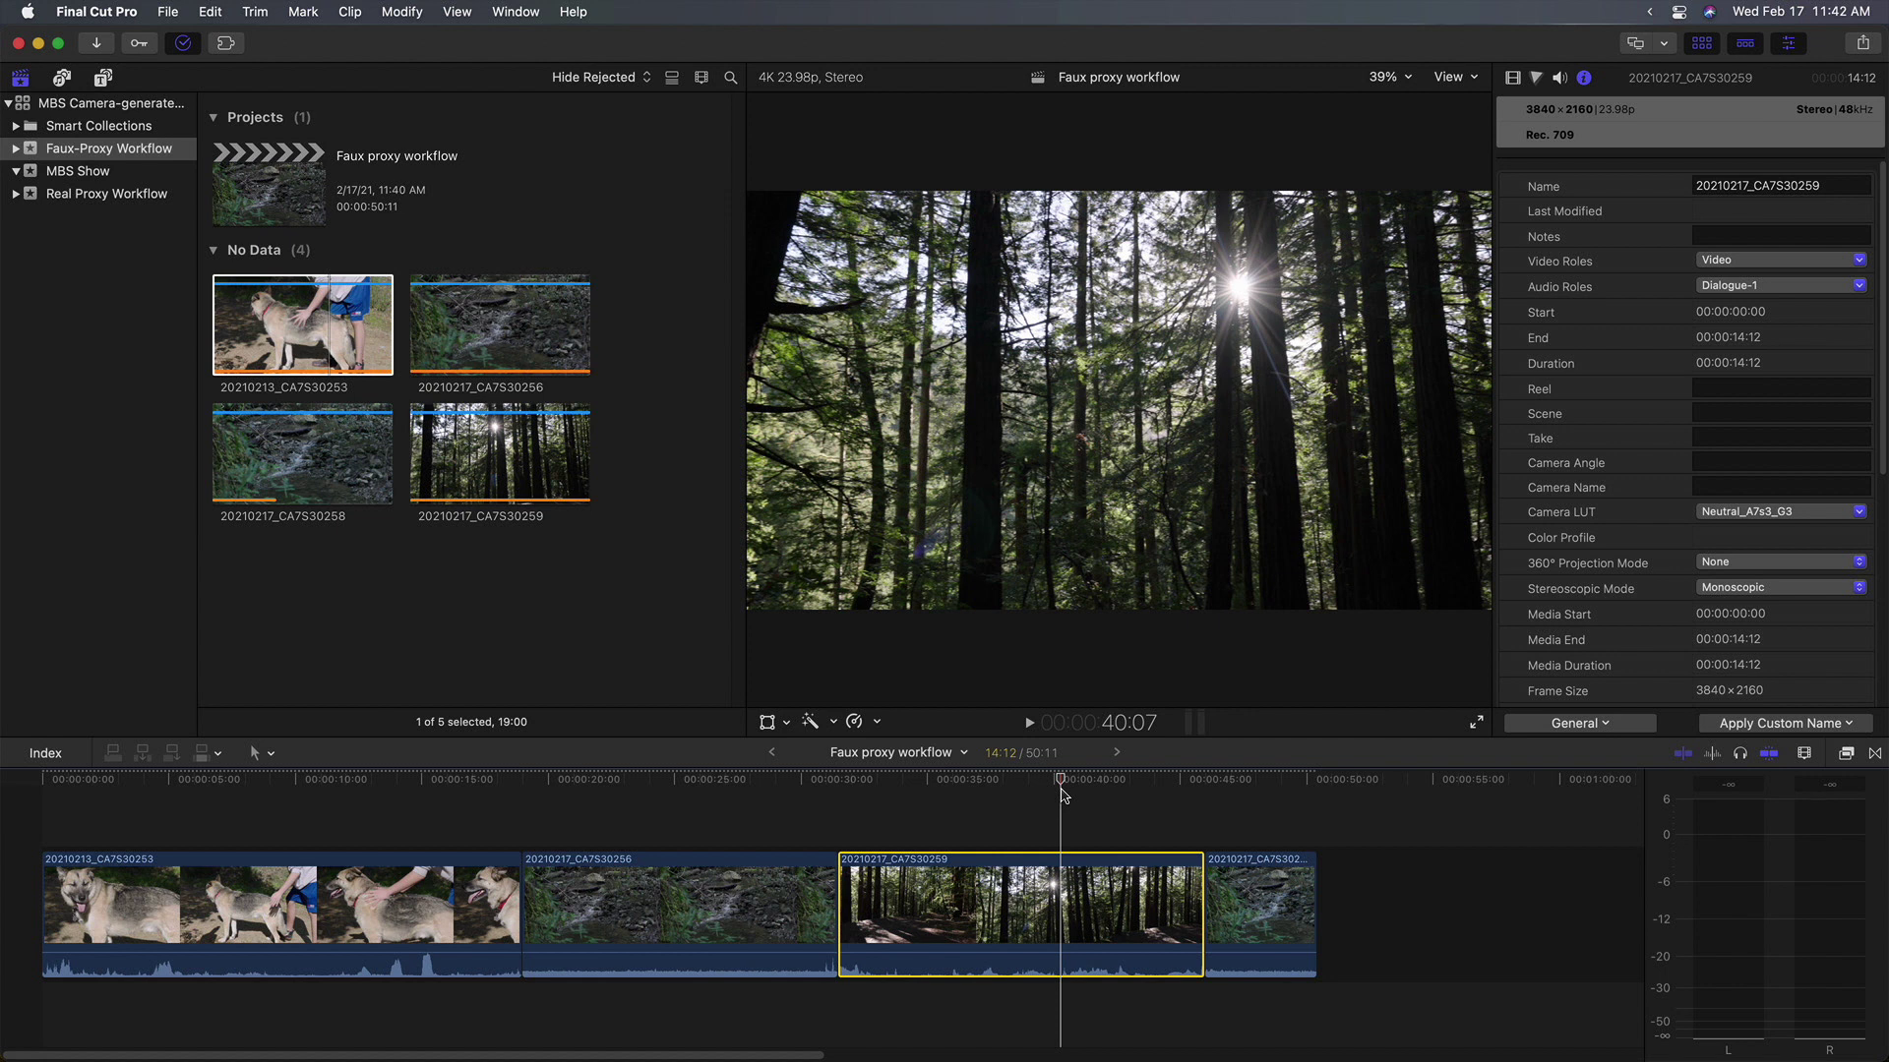
pyautogui.click(511, 466)
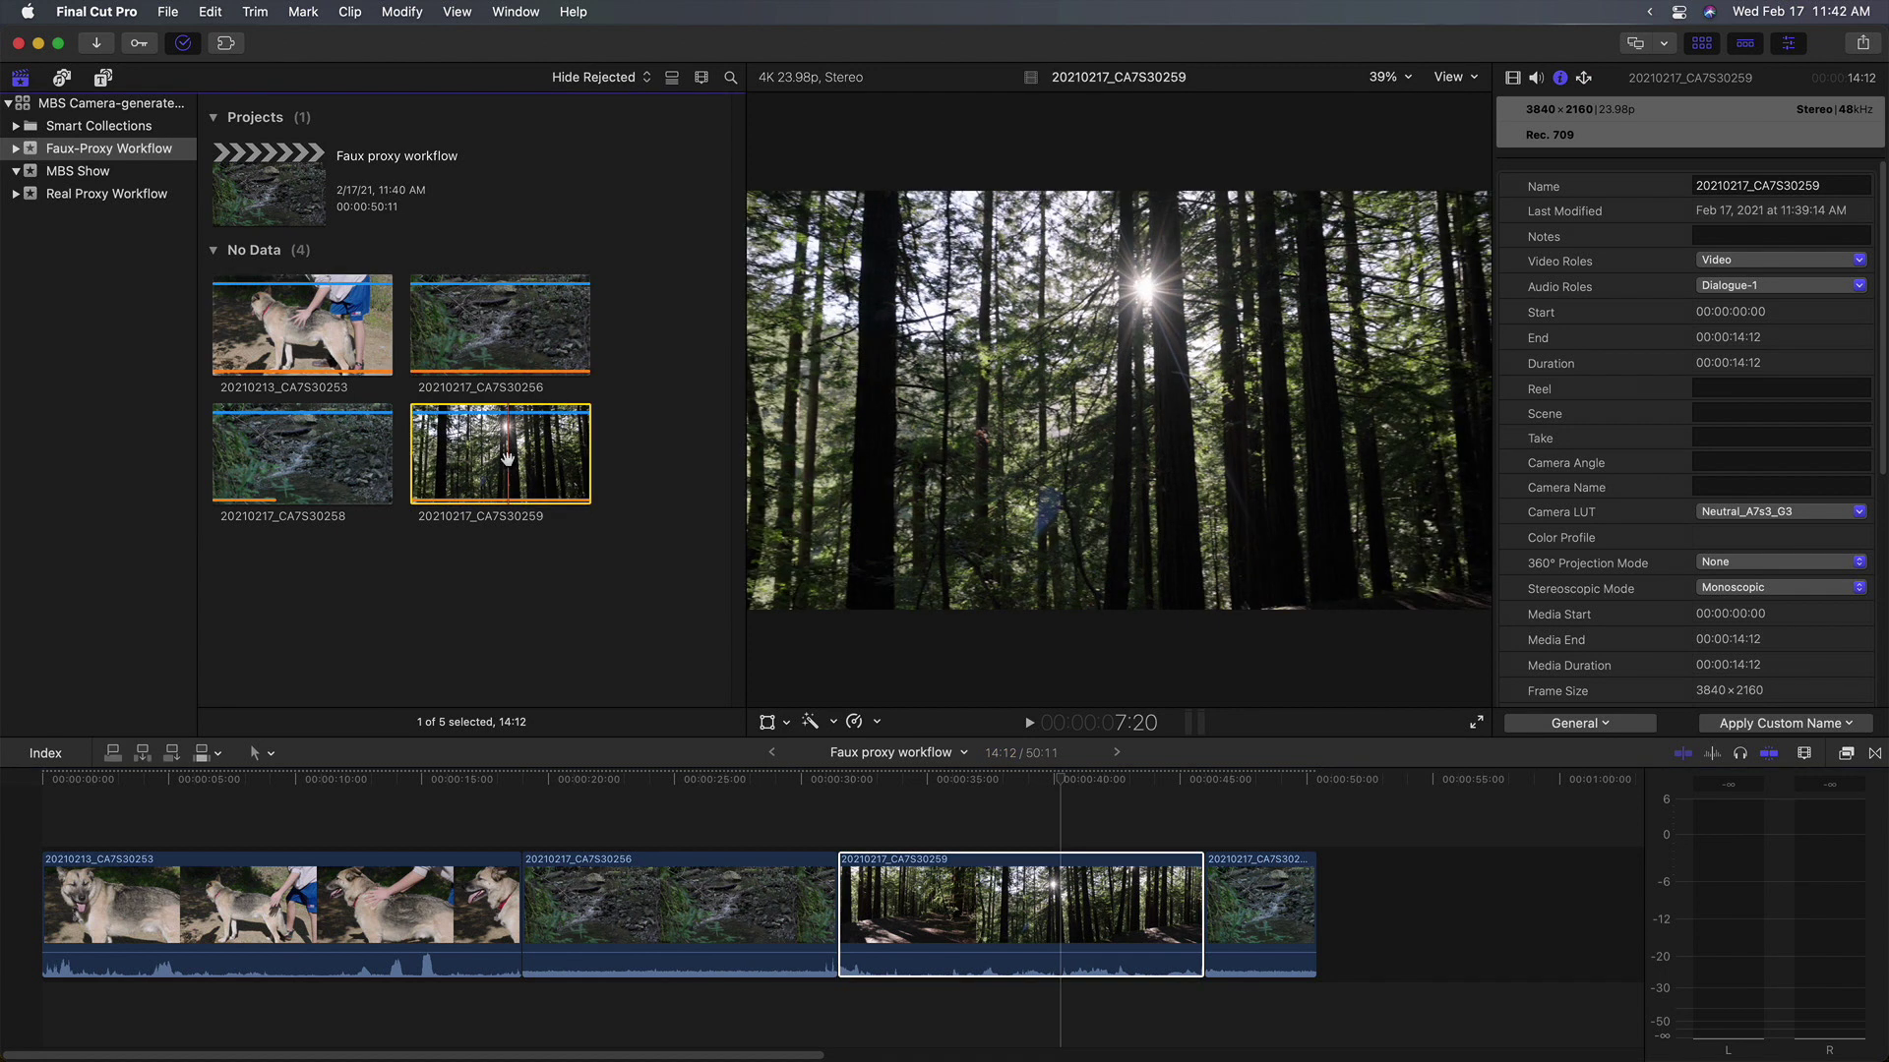
pyautogui.press('cmd+a')
# Reject the No Data clips, delete the Faux proxy workflow project, and open Real Proxy Workflow.
pyautogui.press('Delete')
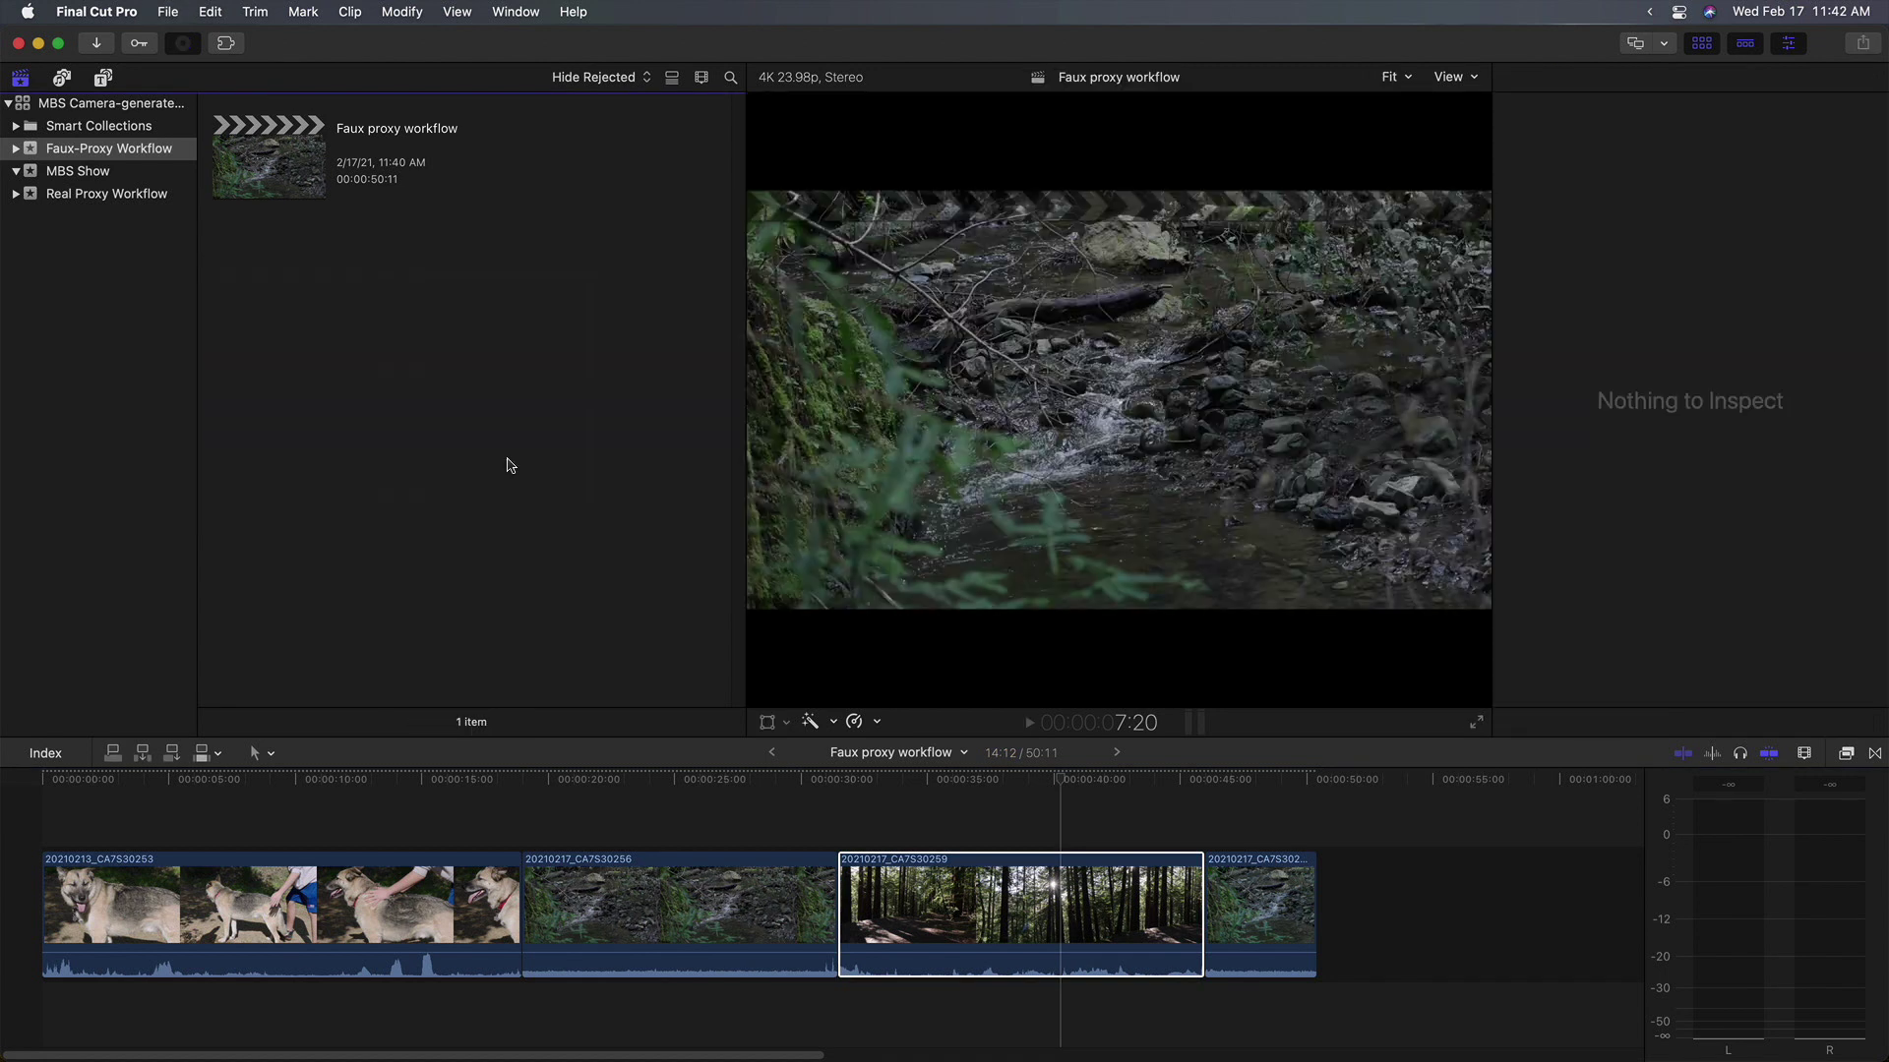
pyautogui.click(308, 181)
pyautogui.press('super+BackSpace')
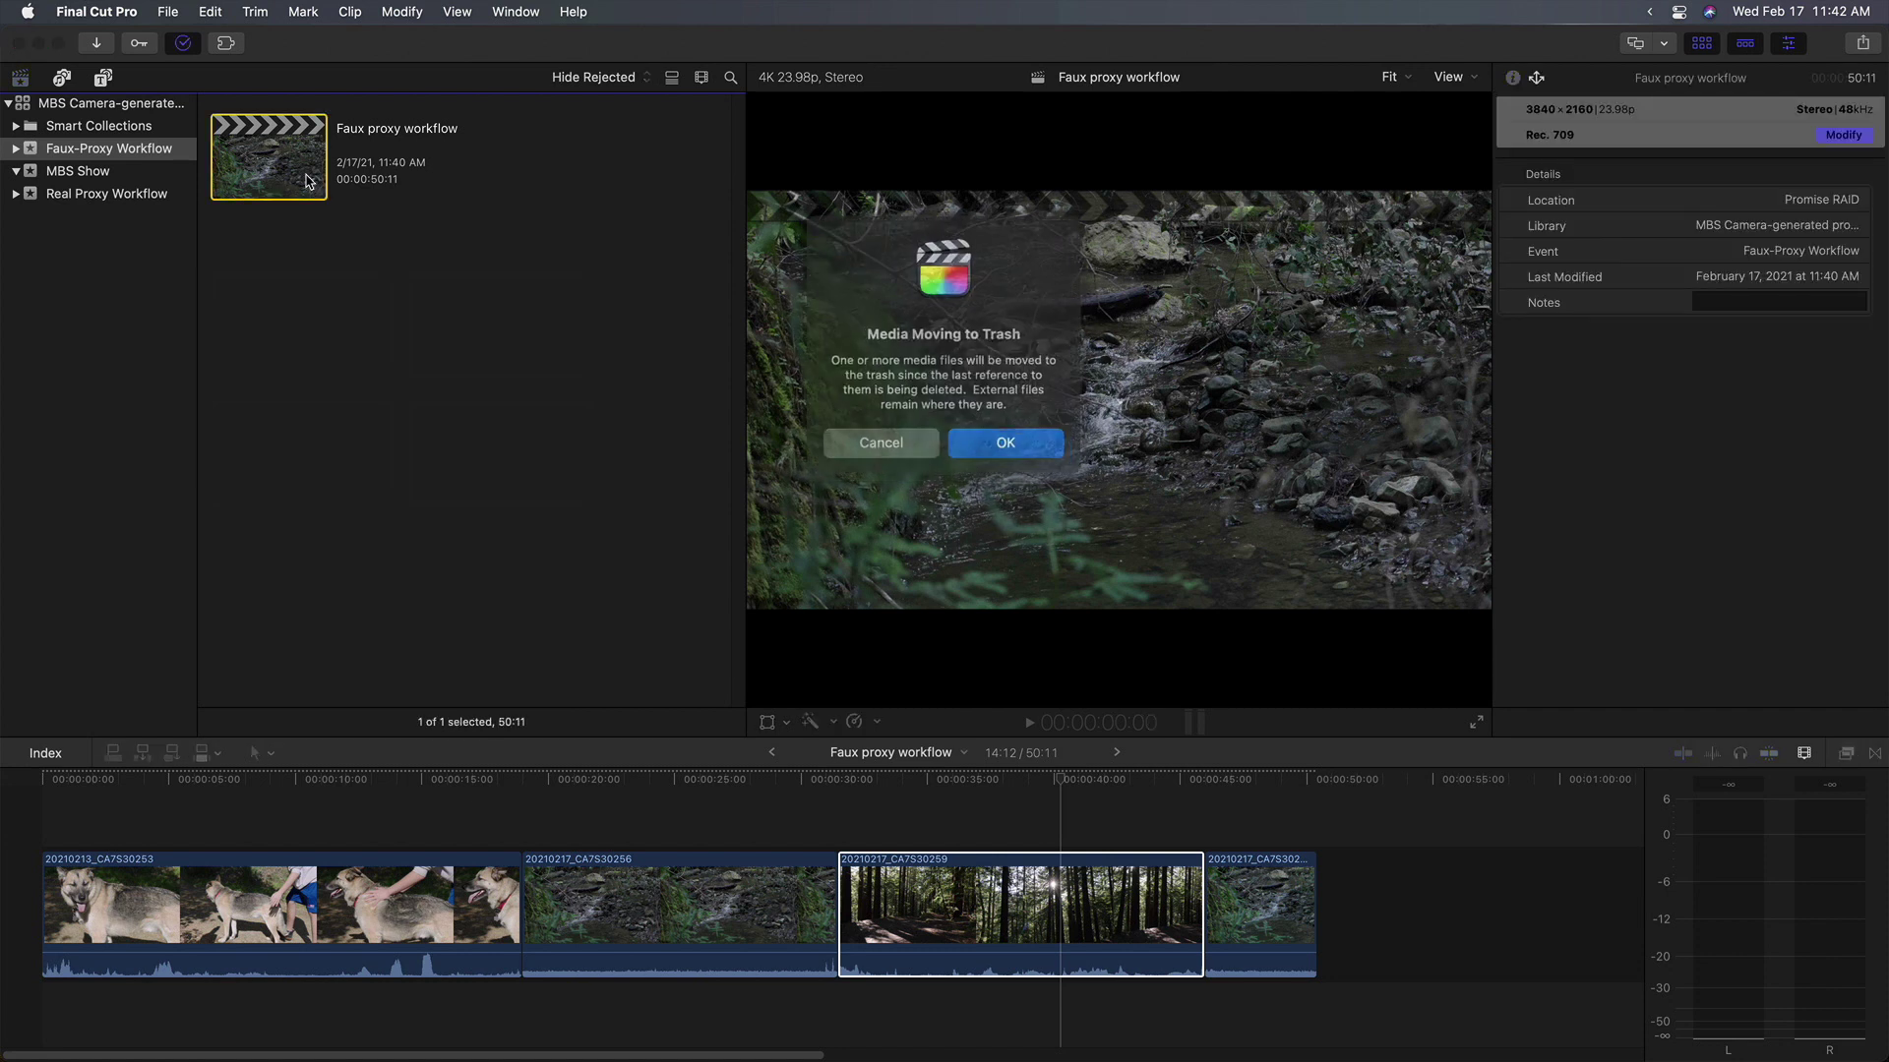
pyautogui.click(1033, 444)
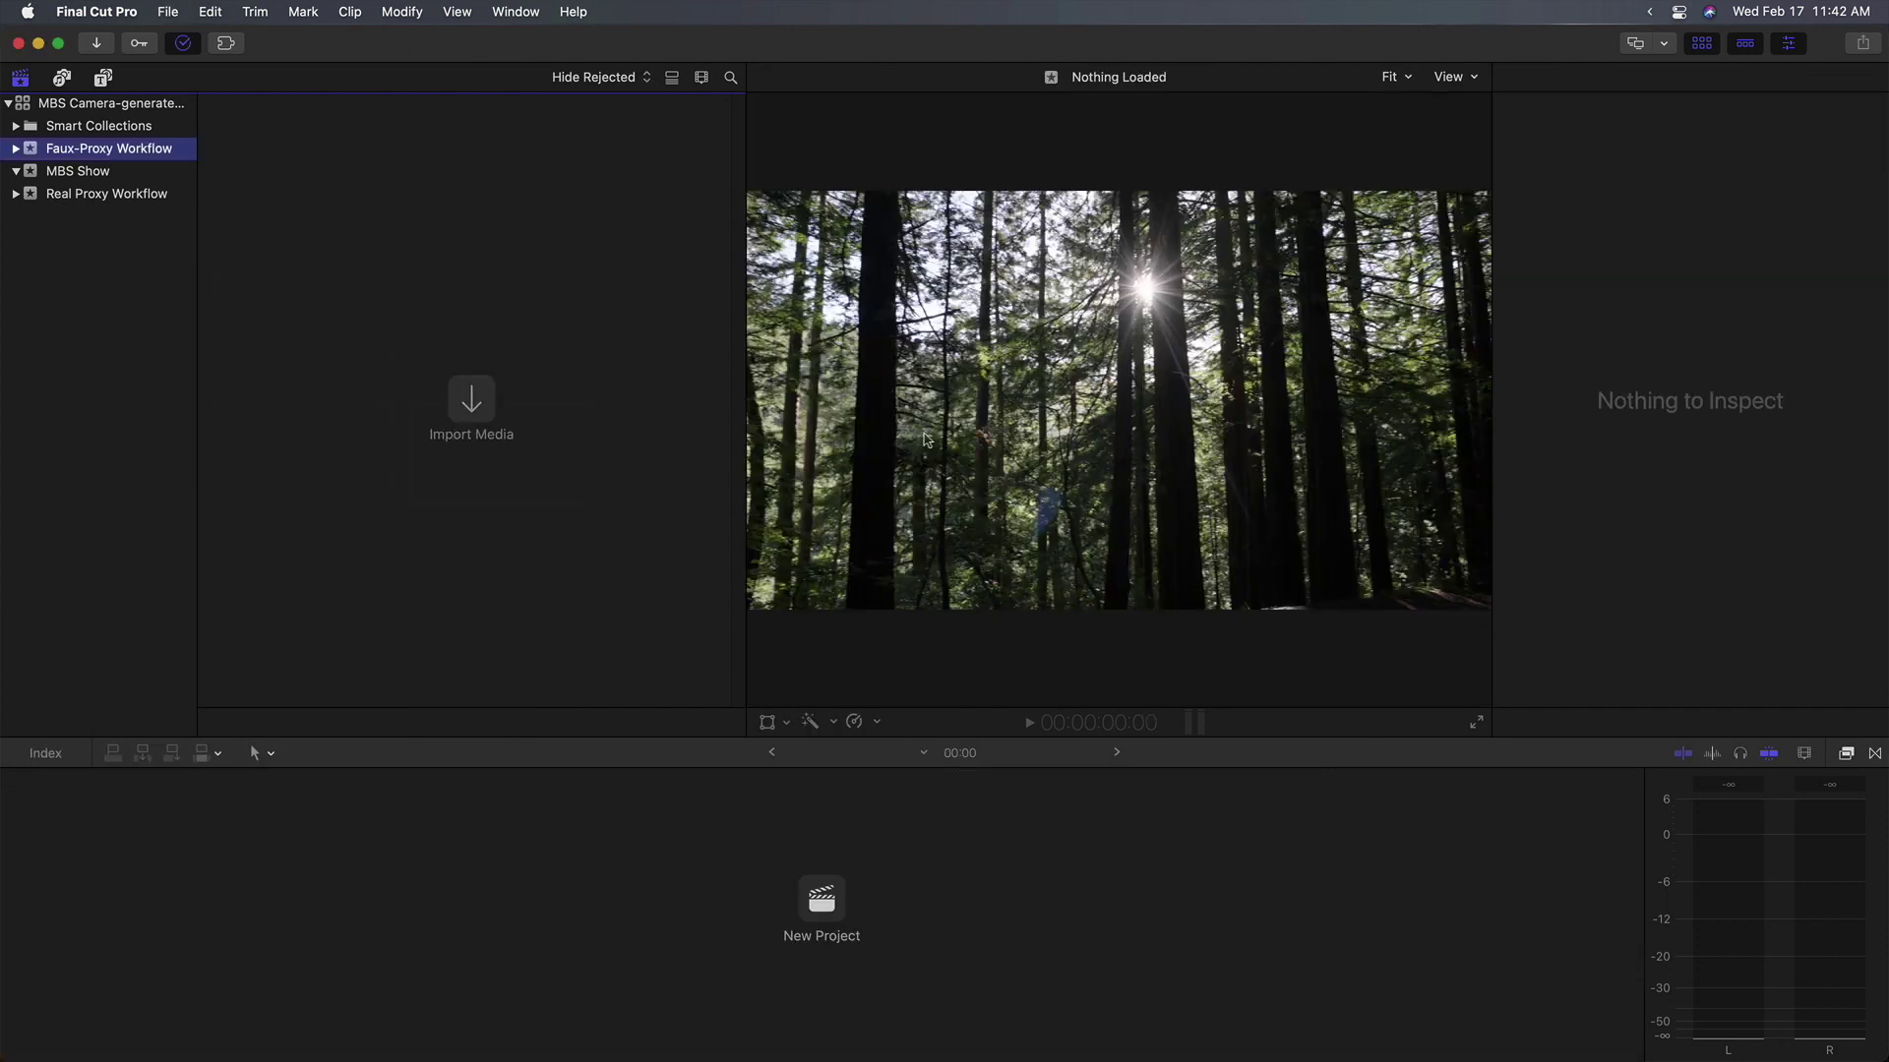
pyautogui.click(142, 199)
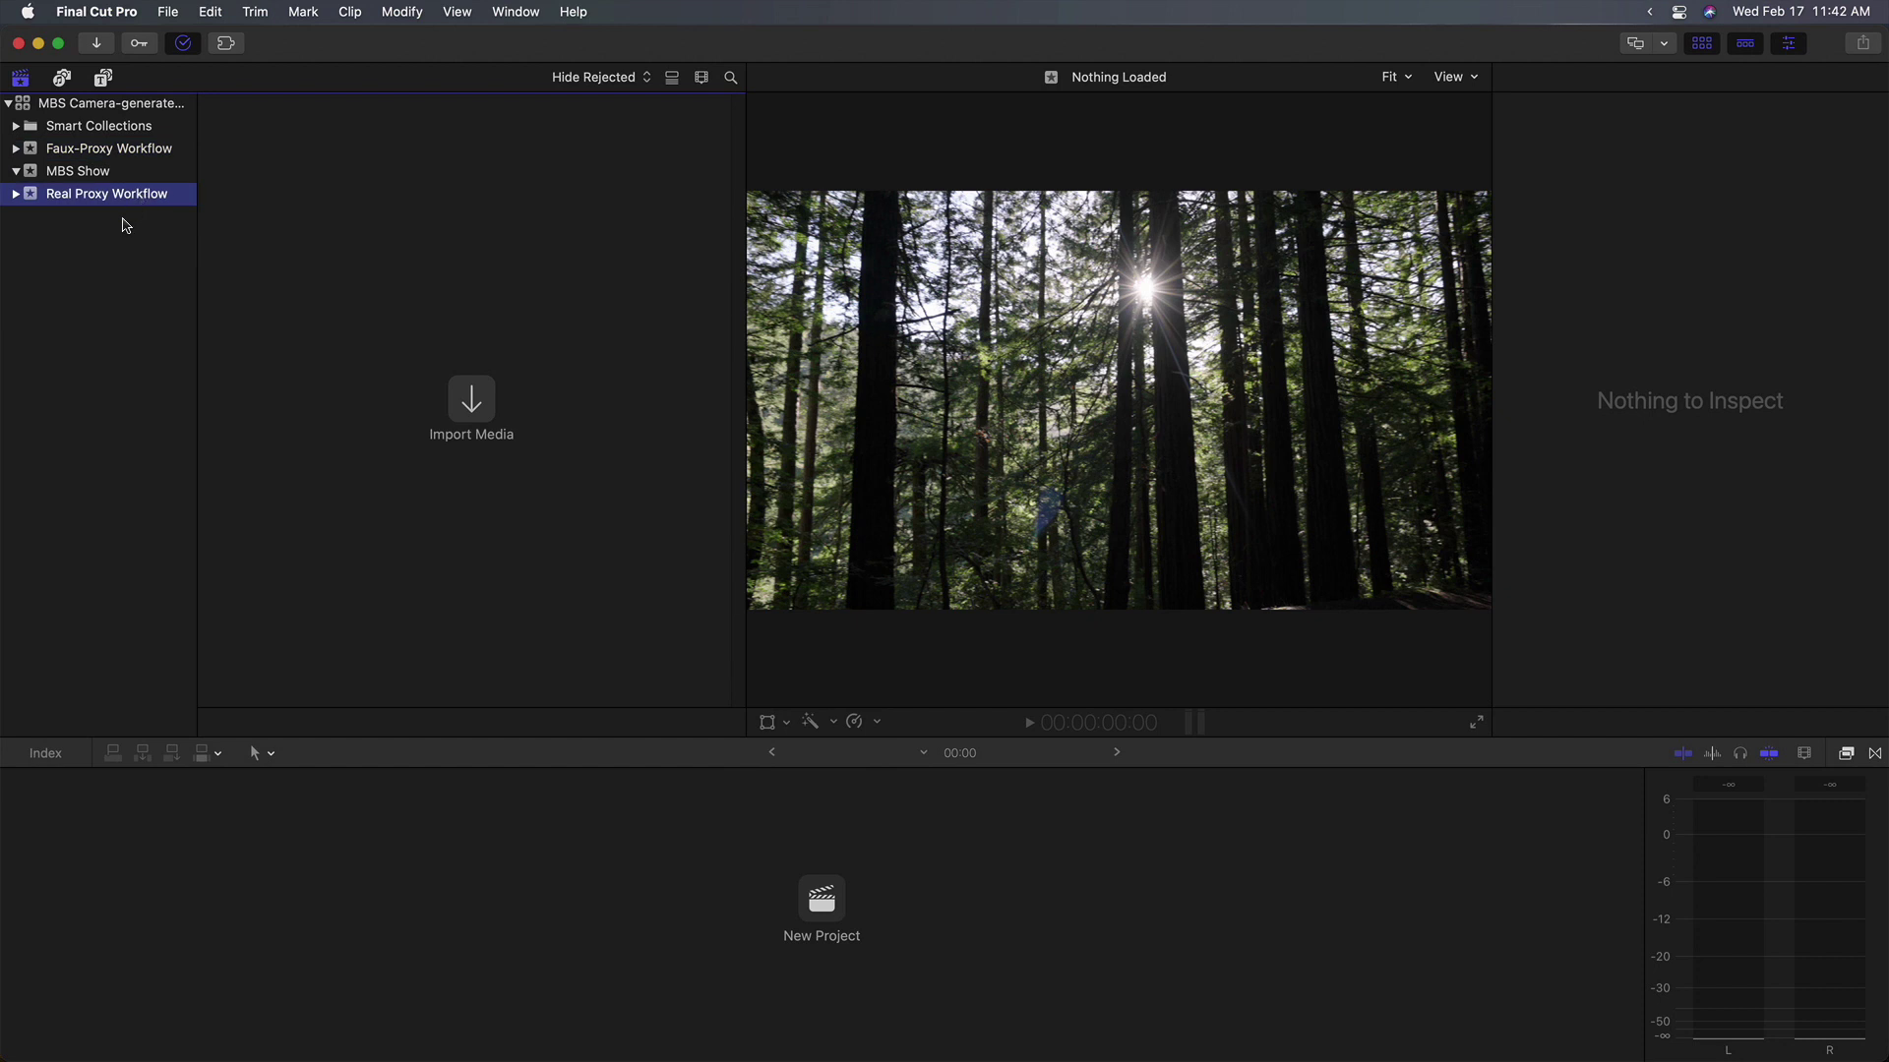
pyautogui.press('super+Tab')
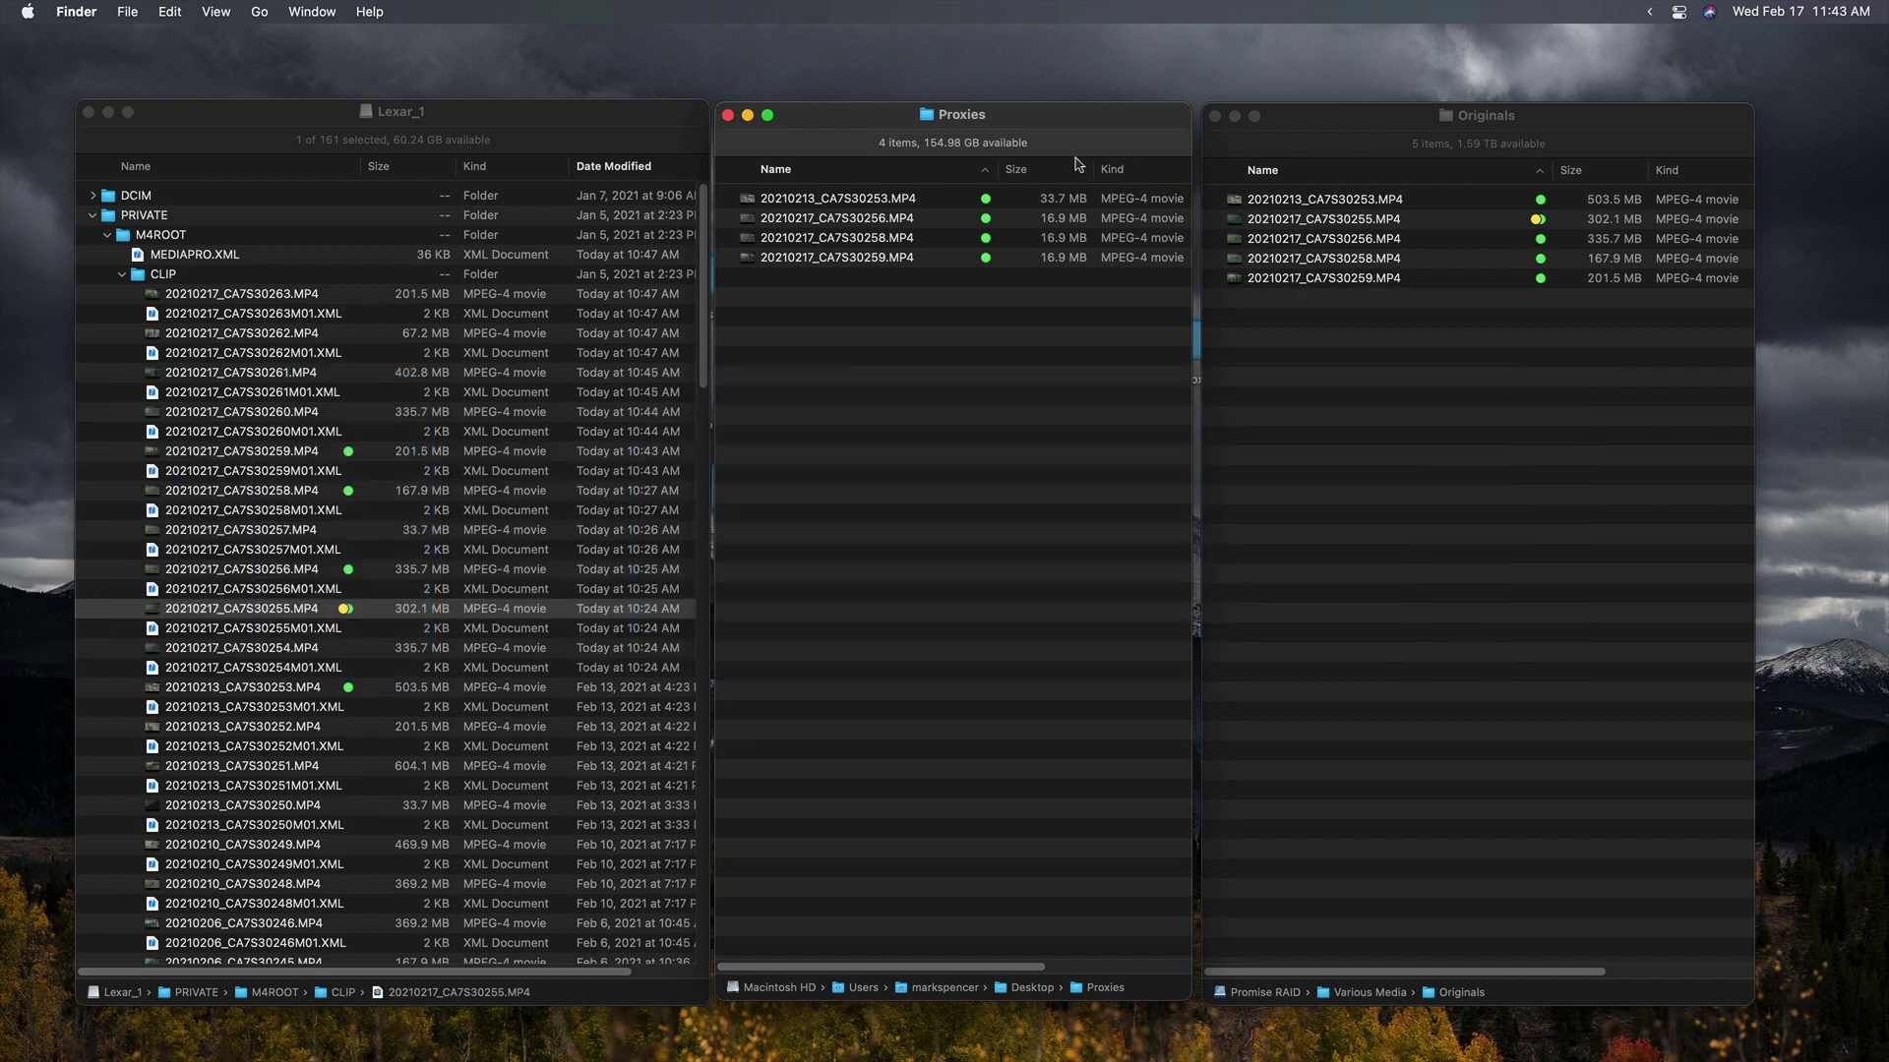
# Compare the copied files across the Originals and Proxies Finder windows, ending on Originals.
pyautogui.click(1335, 130)
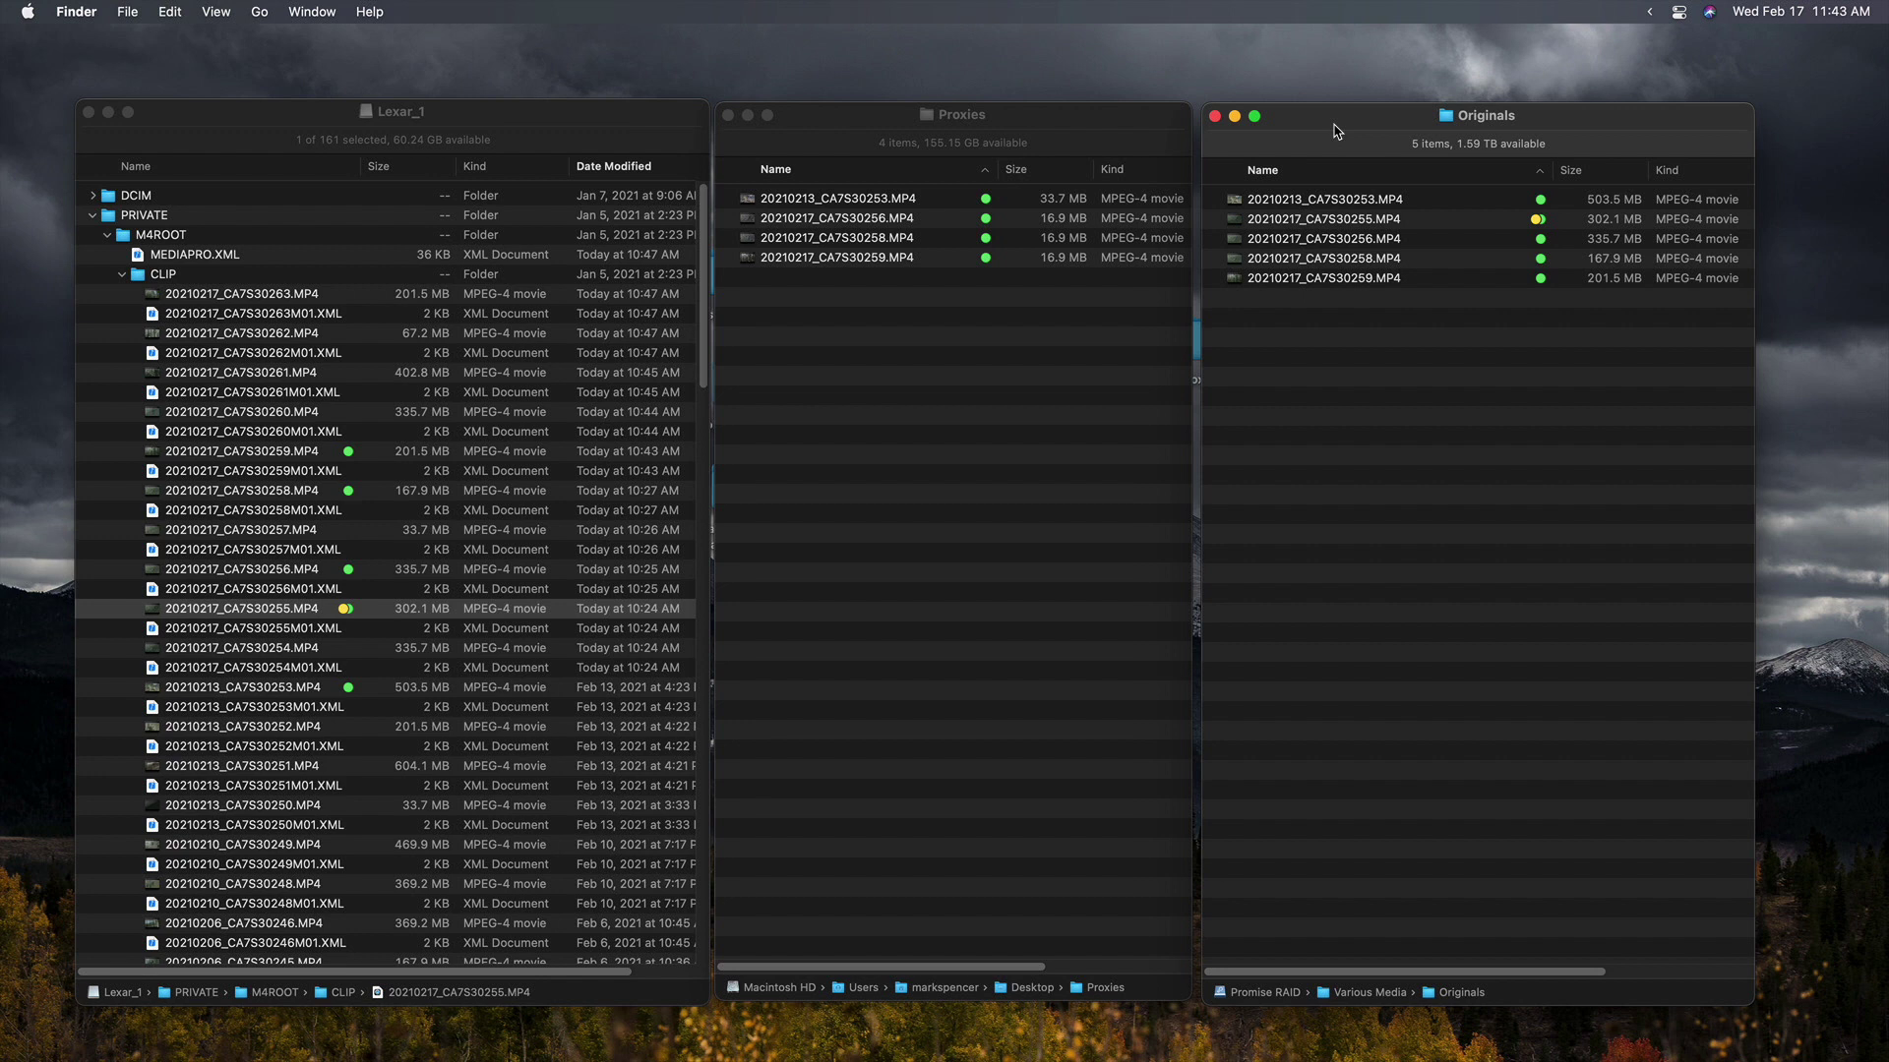
pyautogui.click(1075, 118)
pyautogui.click(1302, 123)
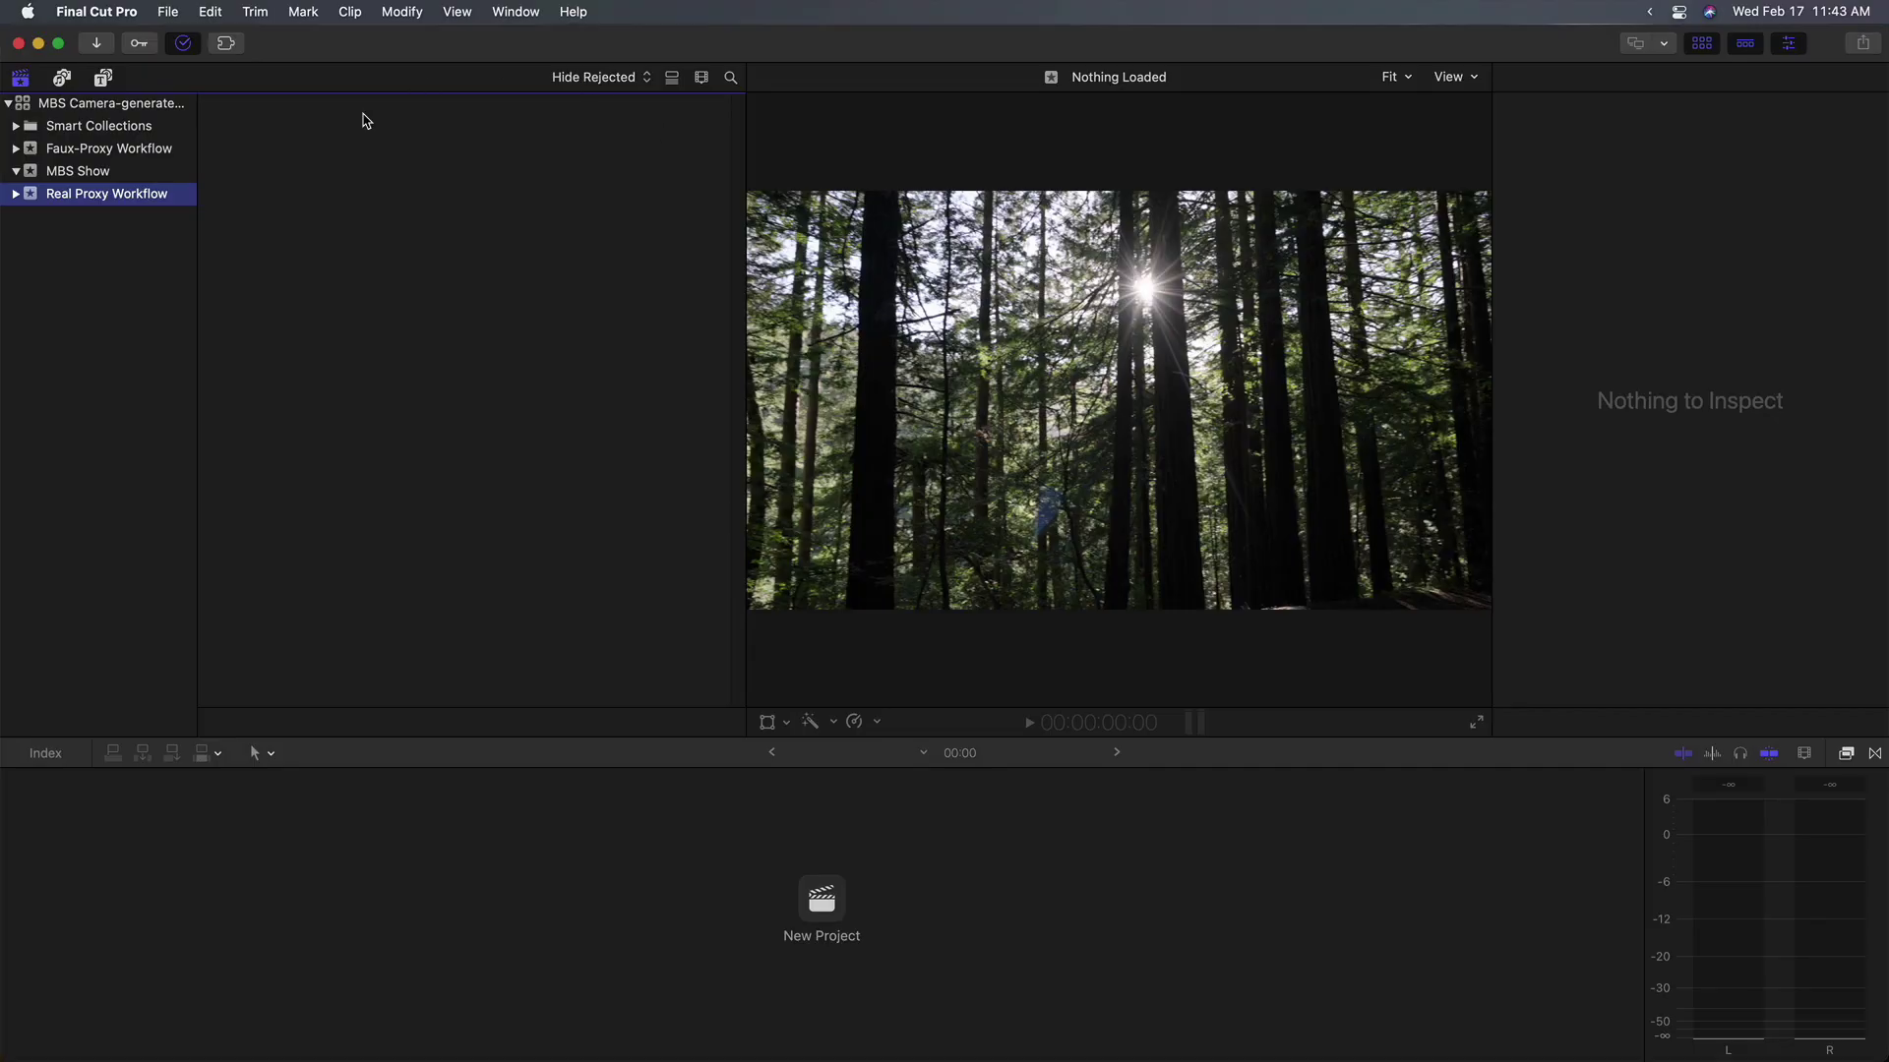
# Import the five clips from Promise RAID > Various Media > Originals, leaving files in place.
pyautogui.press('super+i')
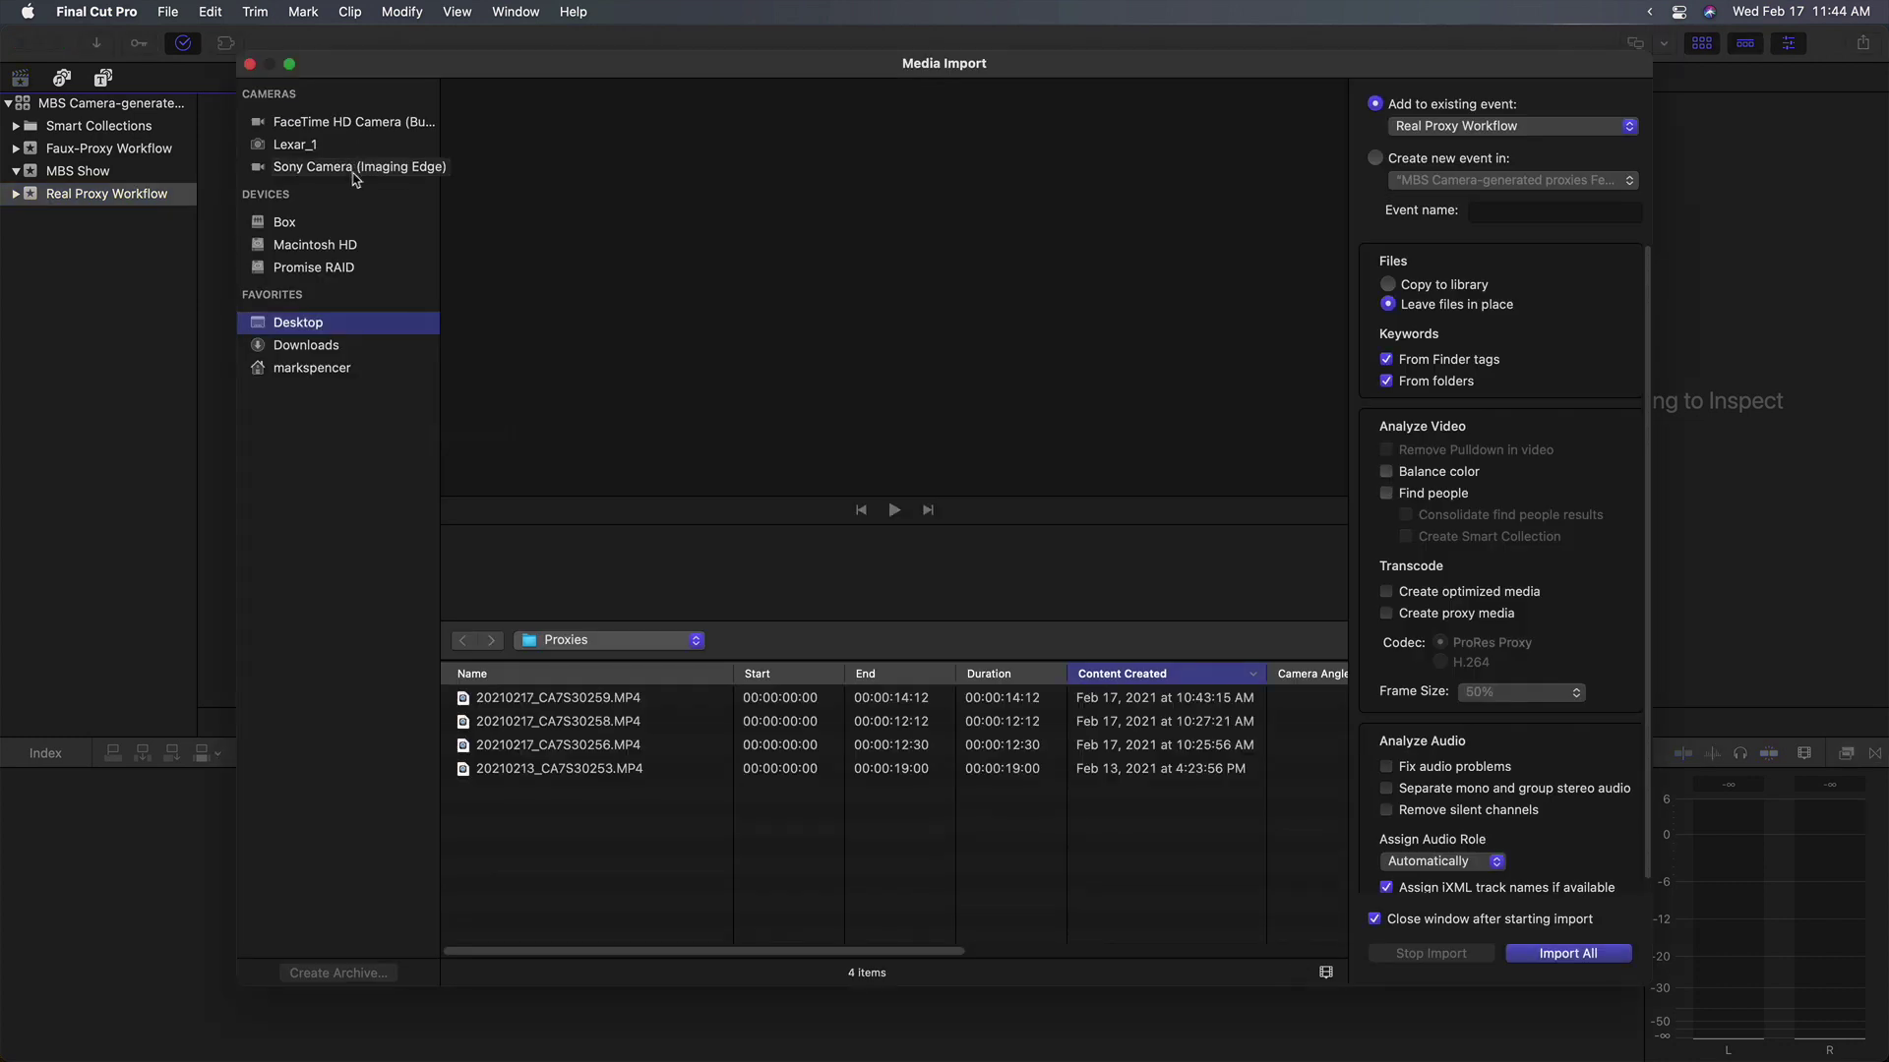
pyautogui.click(334, 274)
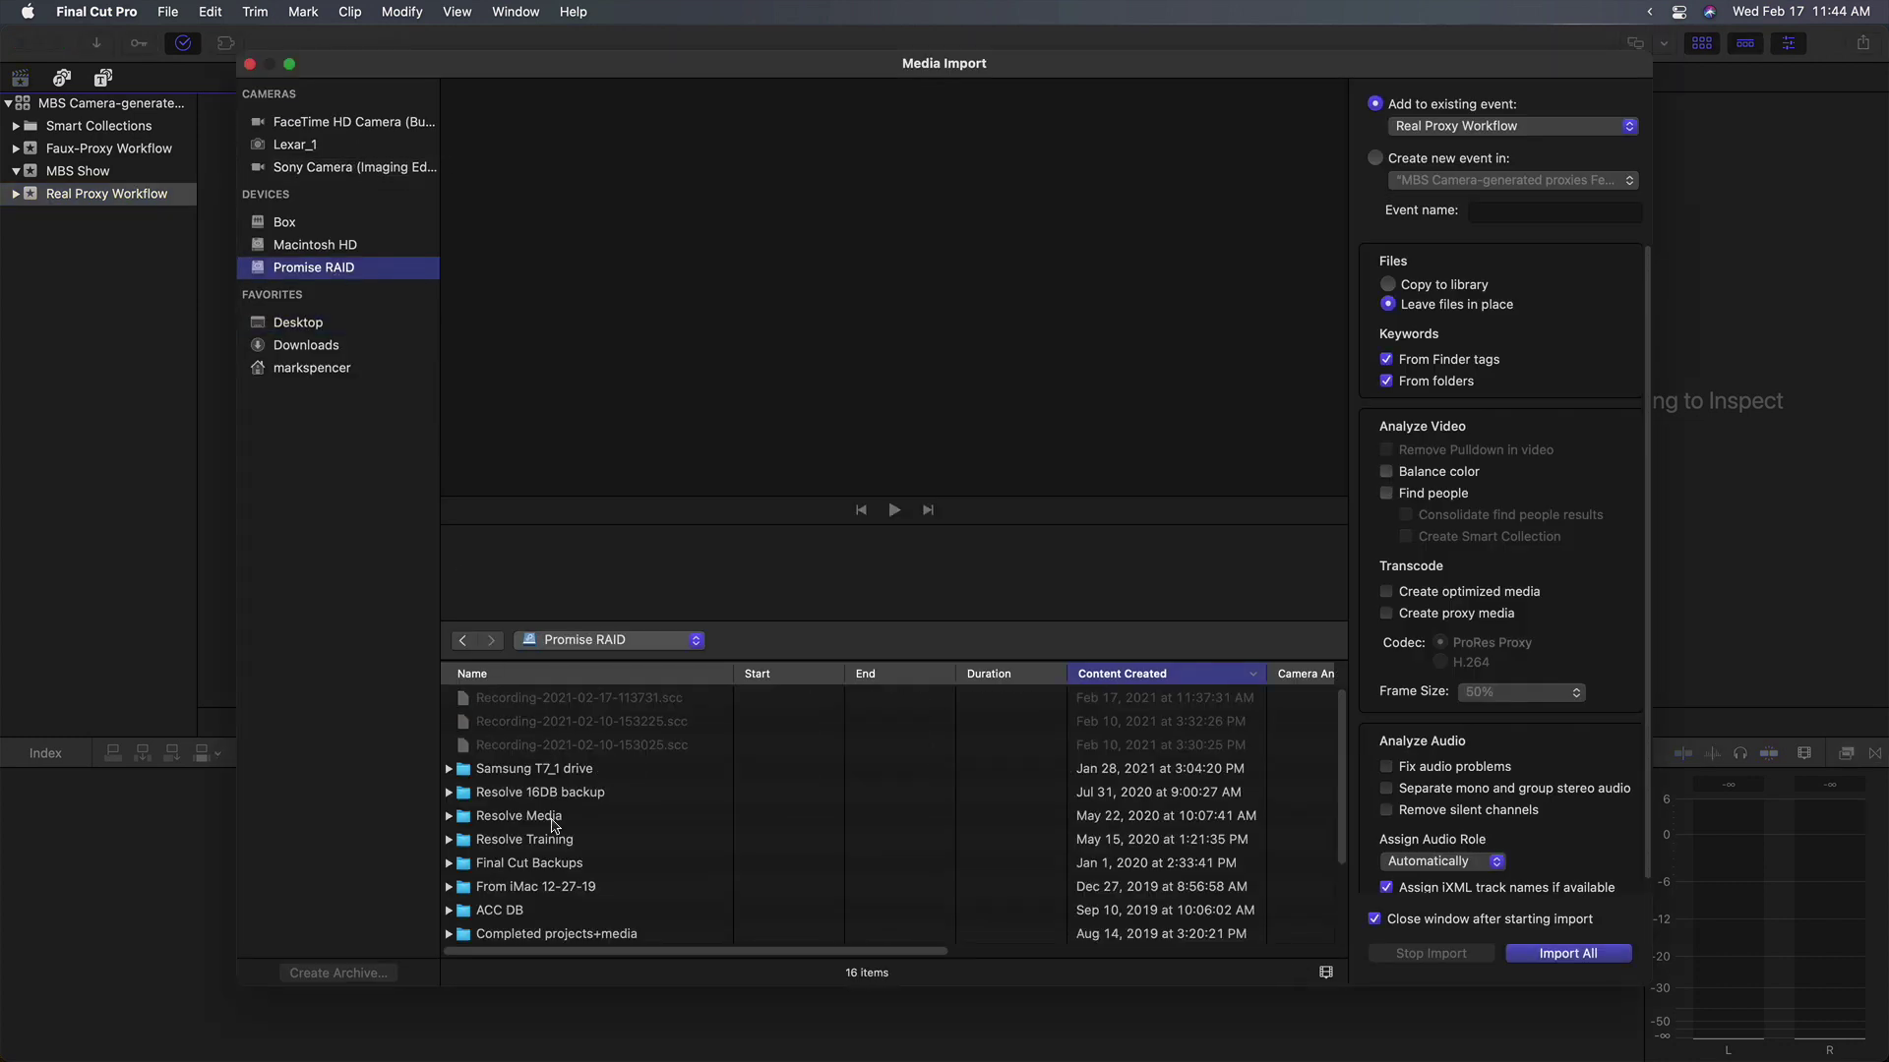
pyautogui.scroll(-3, 543, 856)
pyautogui.doubleClick(571, 872)
pyautogui.doubleClick(555, 639)
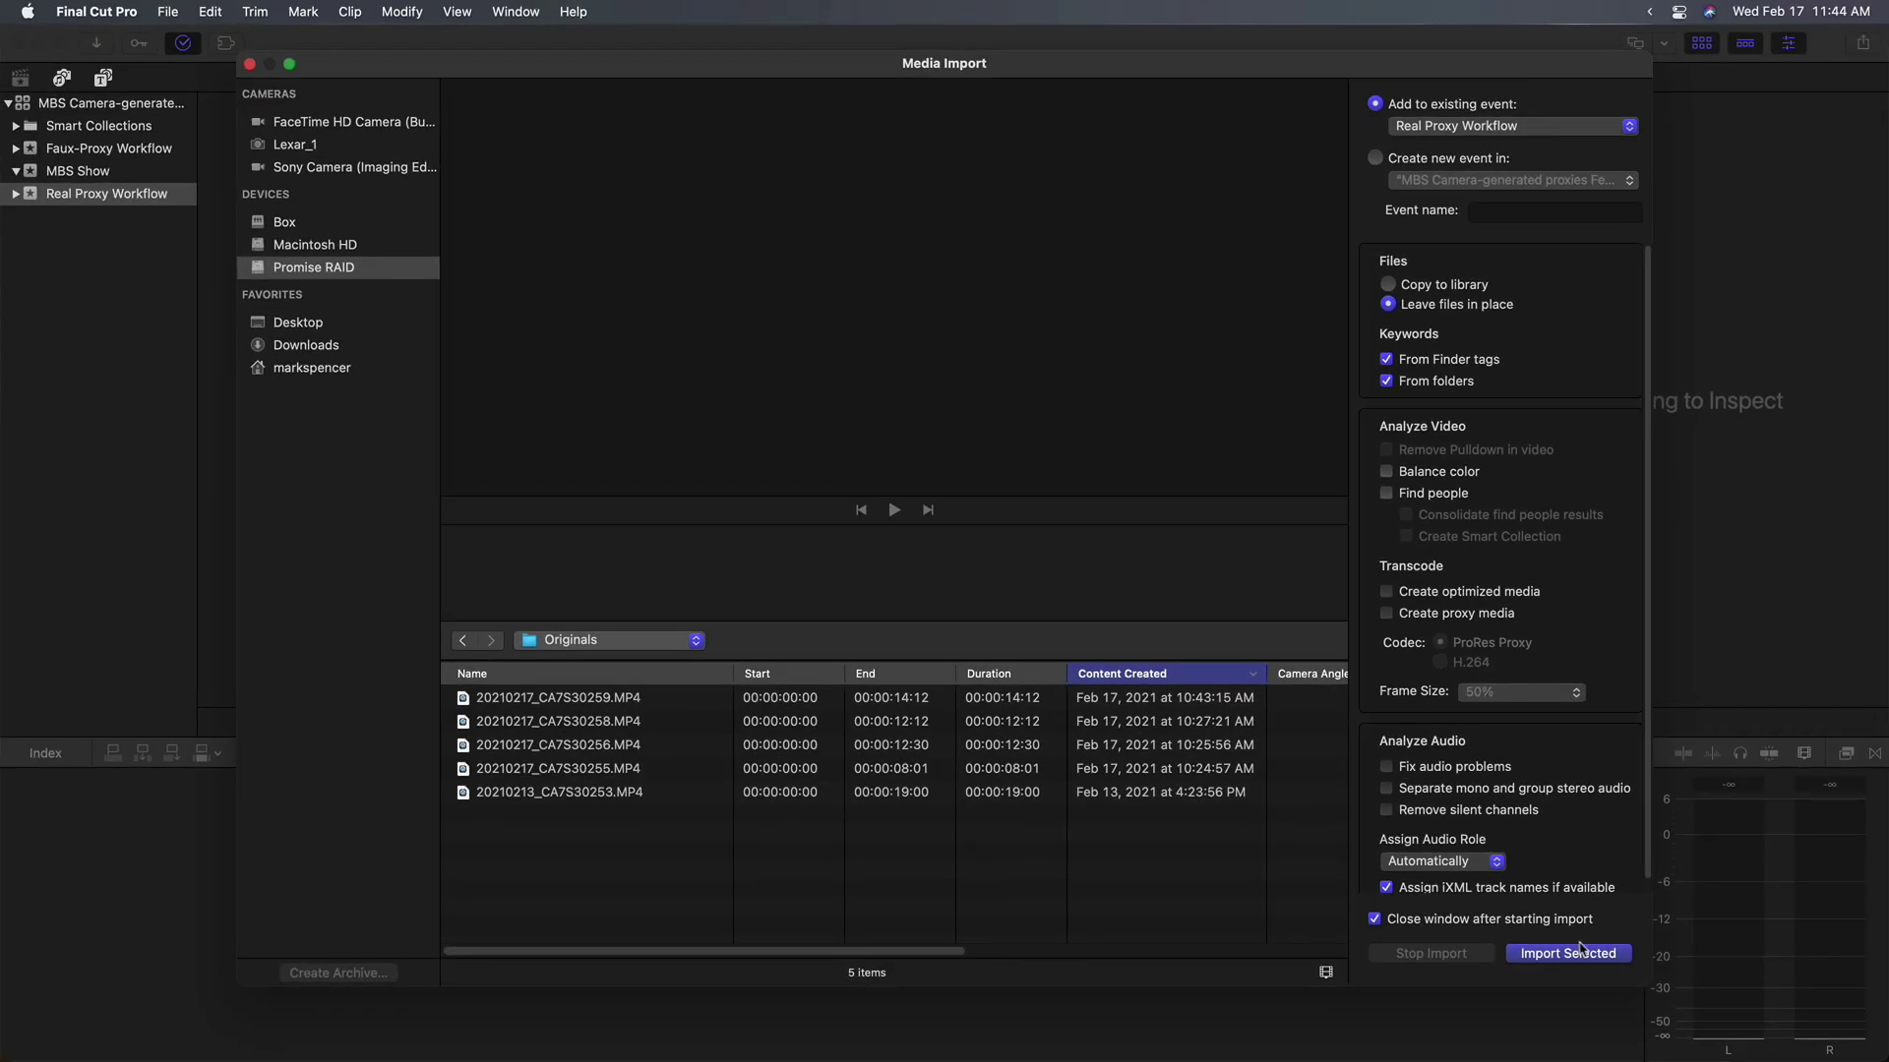
pyautogui.click(1580, 952)
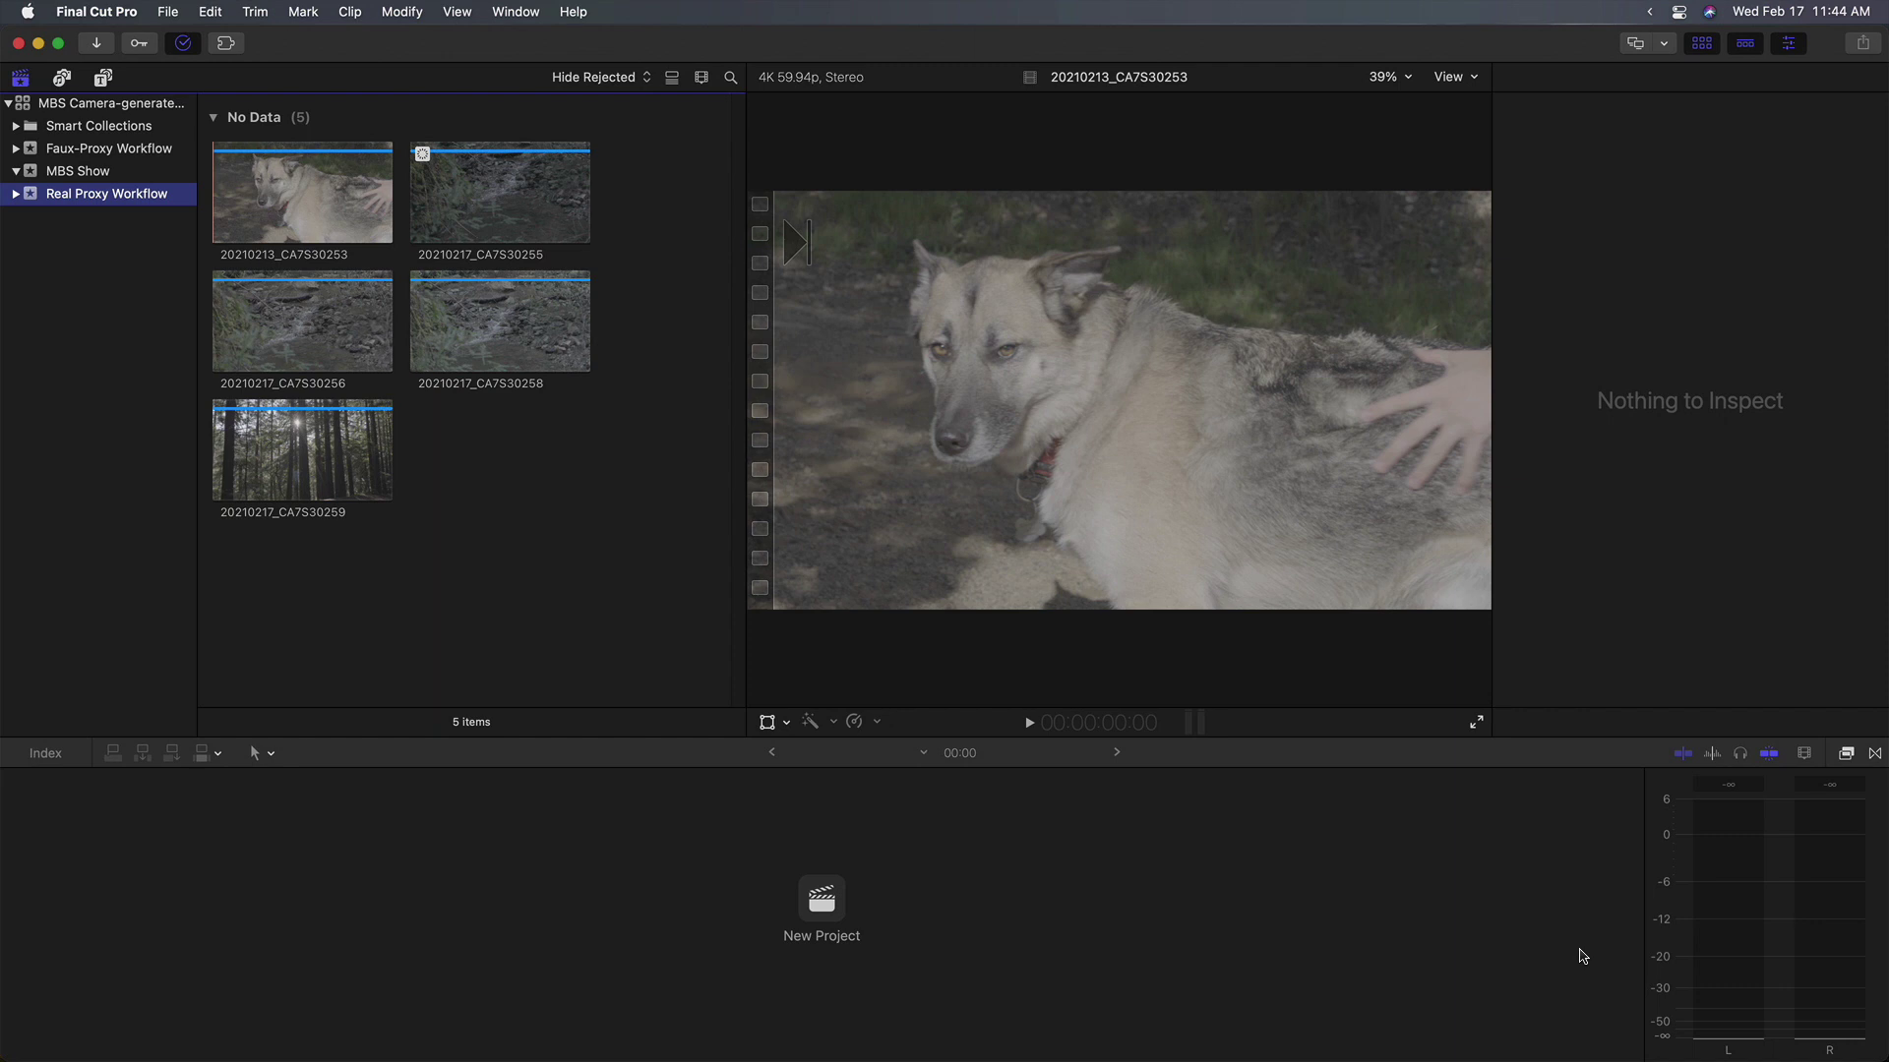
# Set the viewer's Media Playback to Proxy Only.
pyautogui.click(1450, 78)
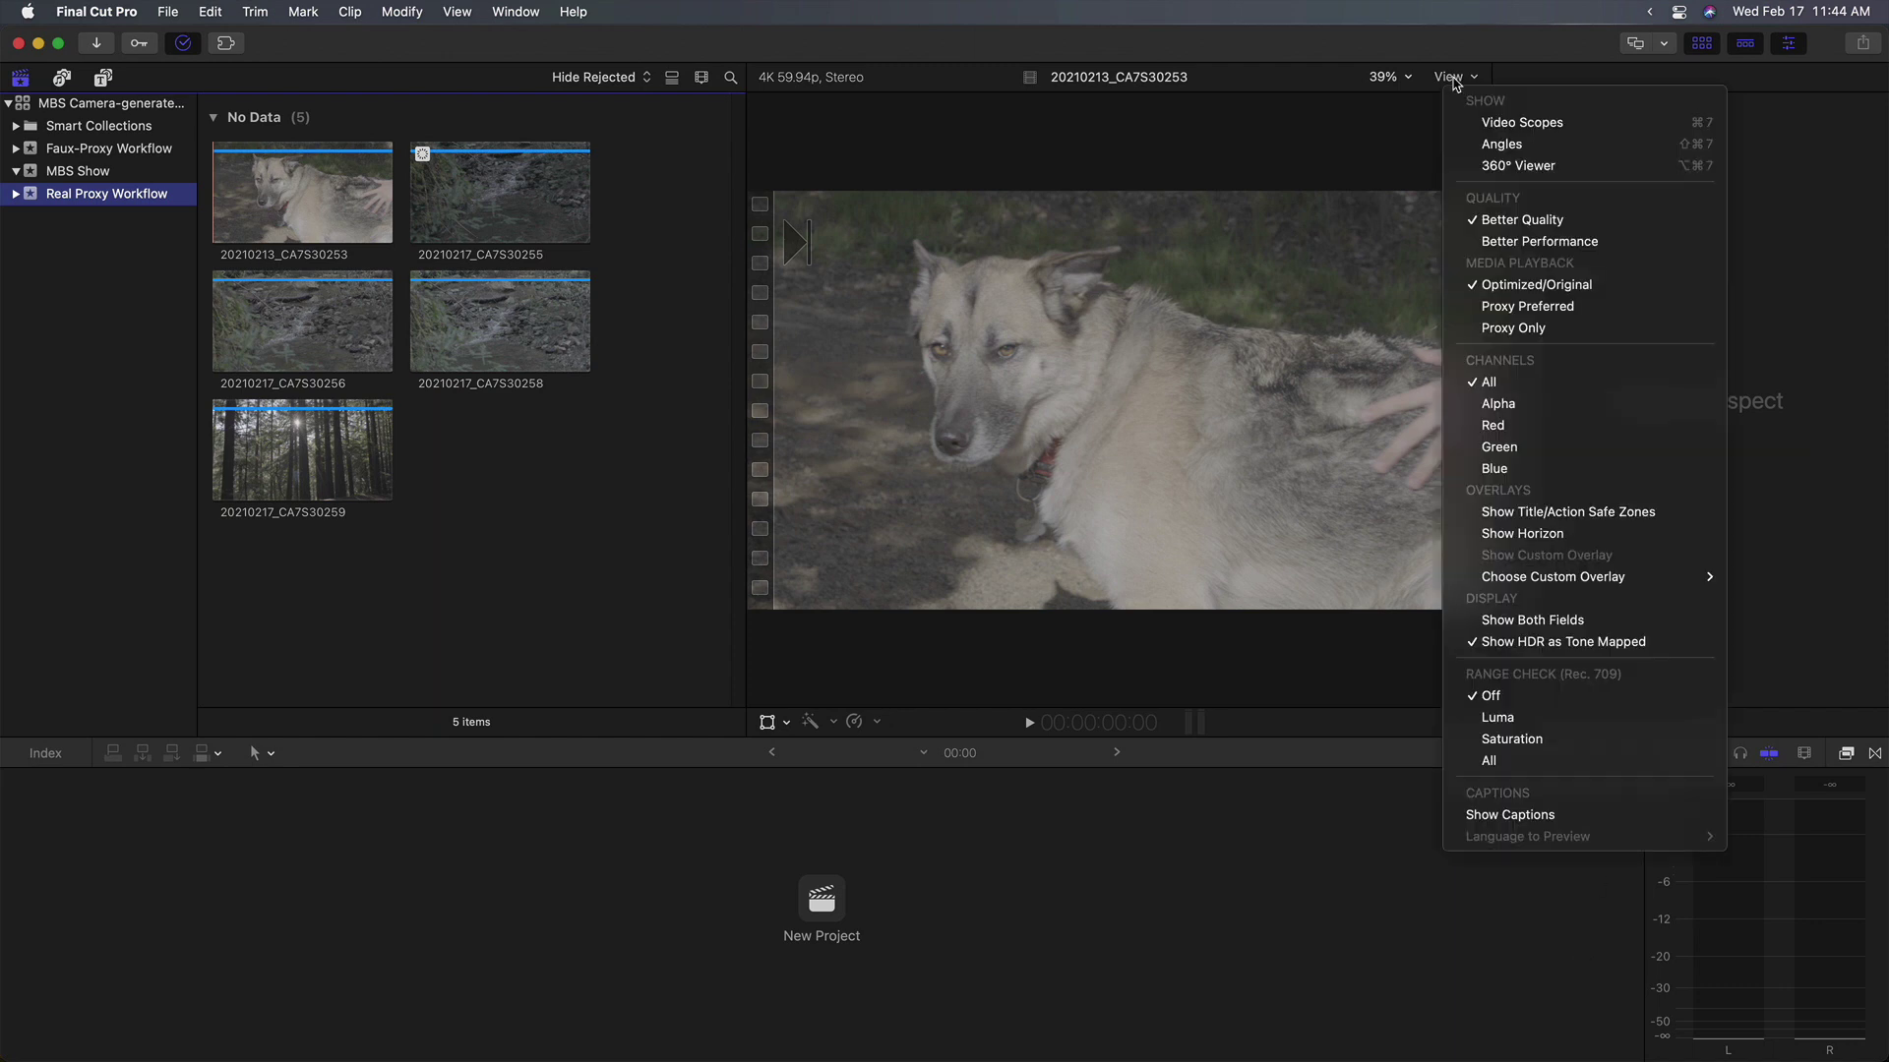
pyautogui.click(1539, 335)
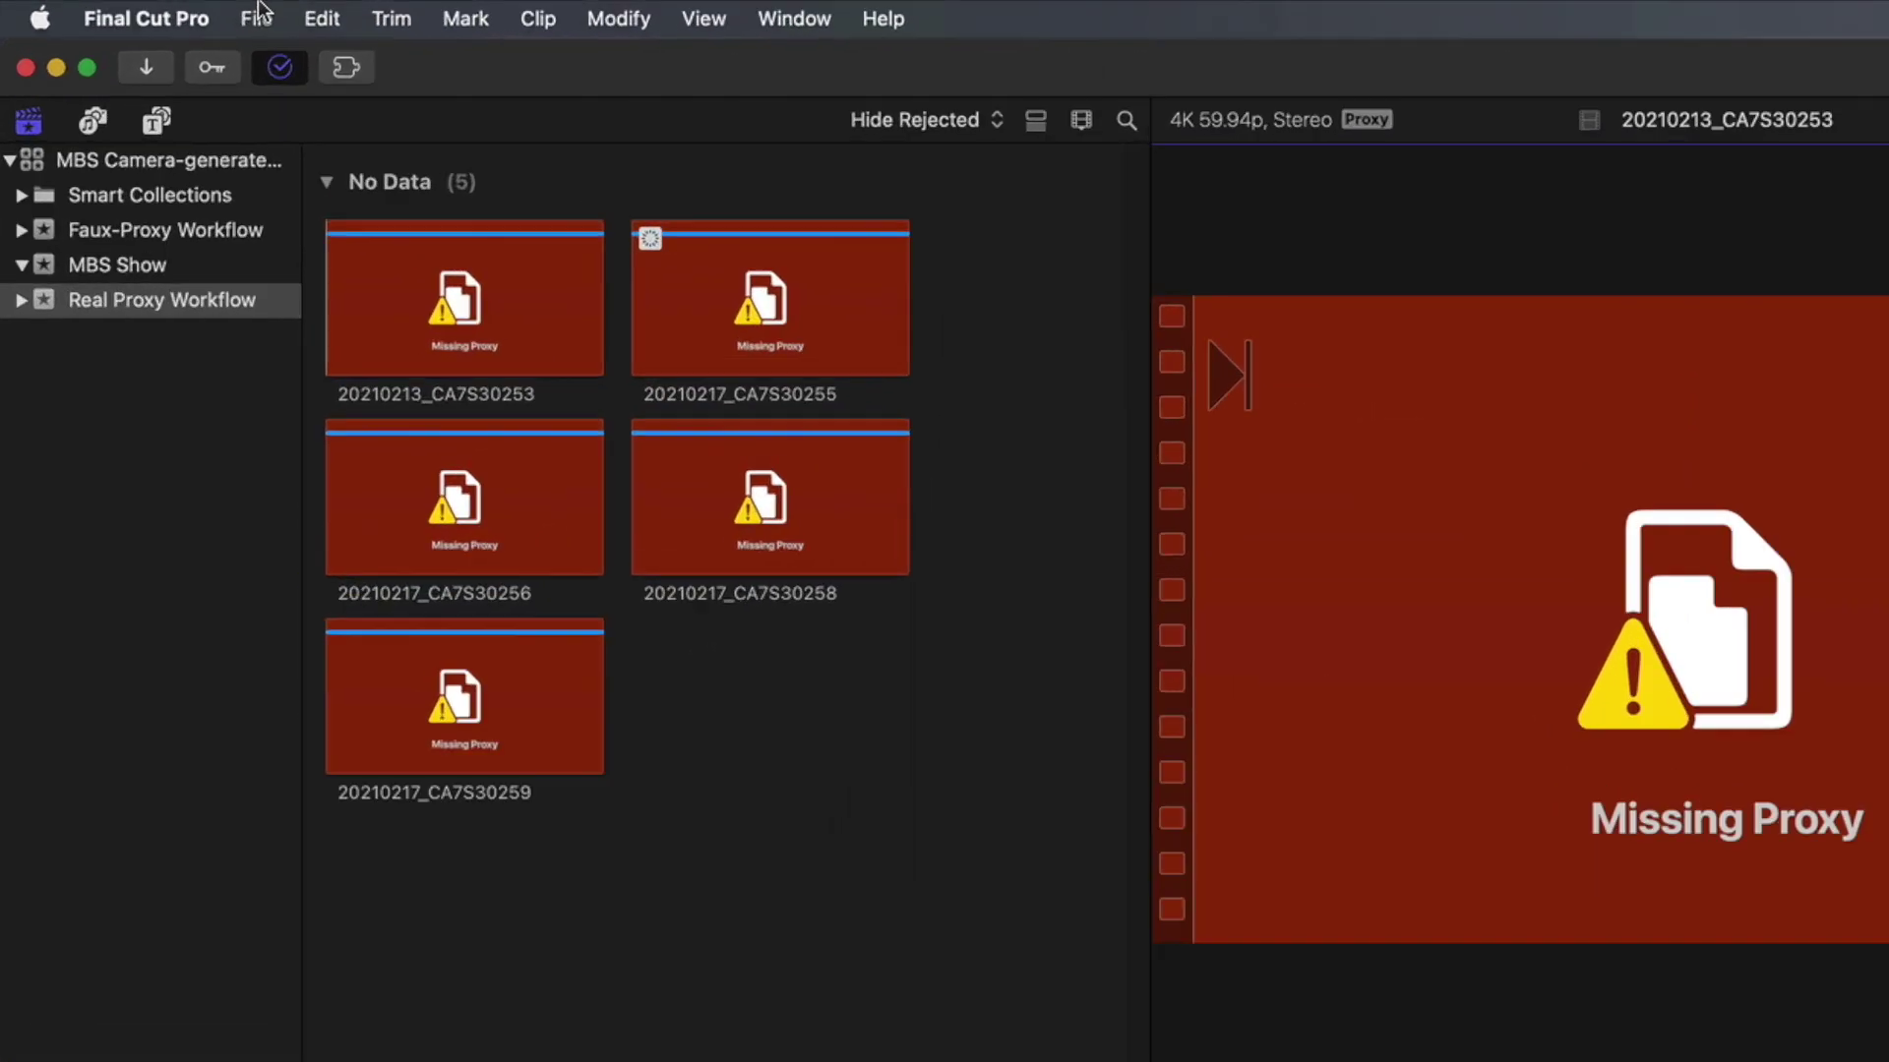
# Relink missing proxy media from the Desktop Proxies folder, matching four of the five clips.
pyautogui.click(258, 15)
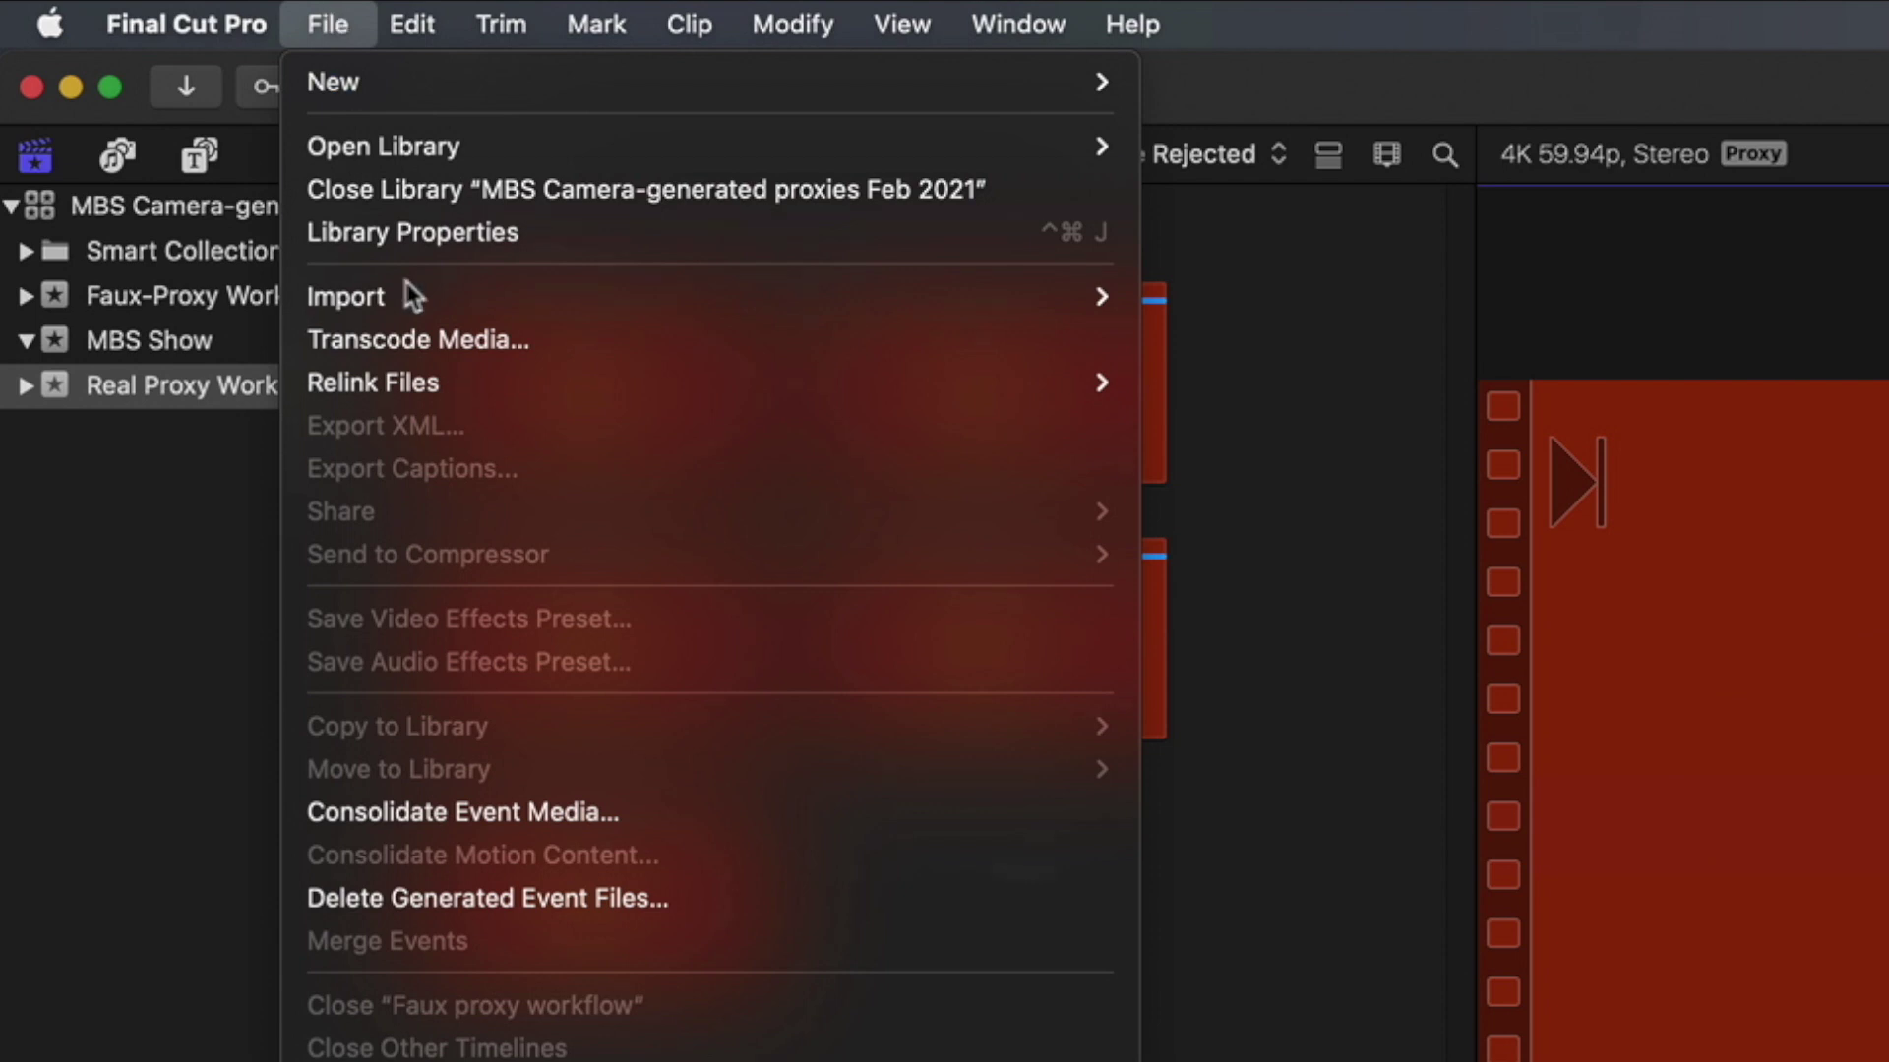
pyautogui.moveTo(349, 293)
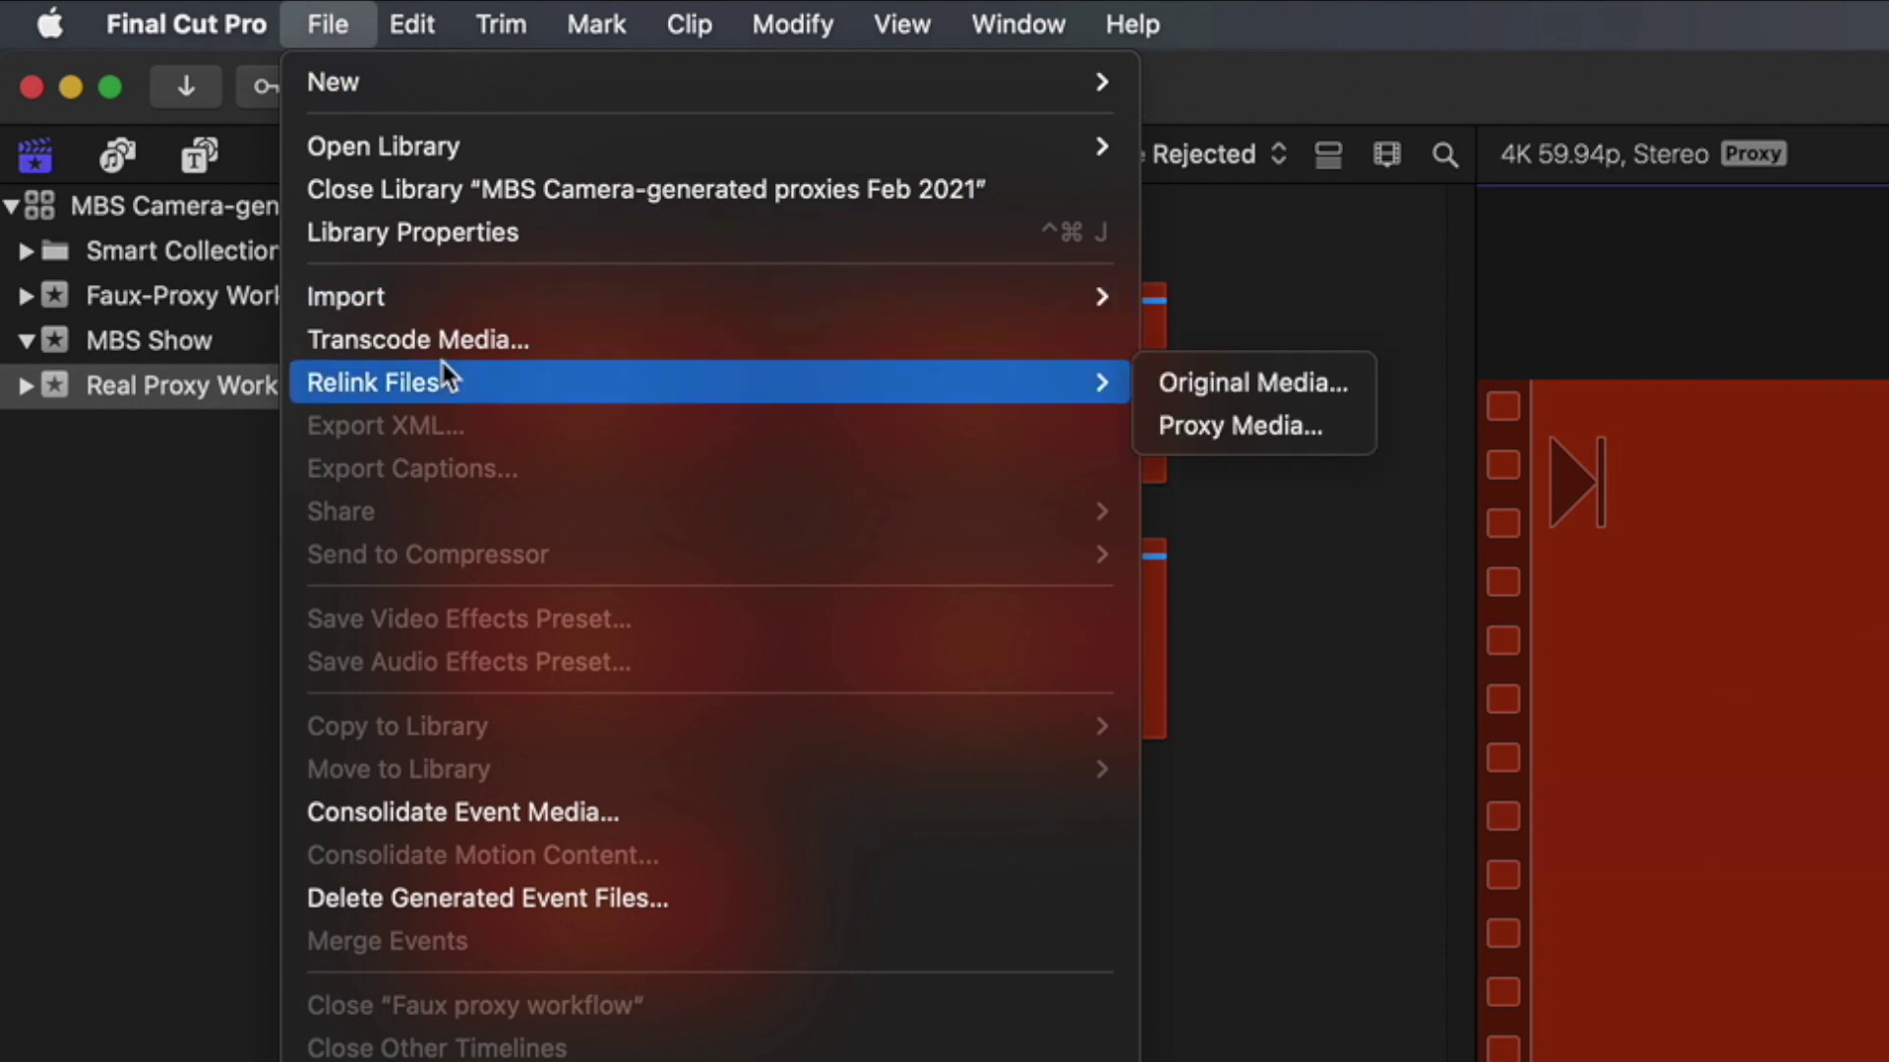
pyautogui.click(1296, 417)
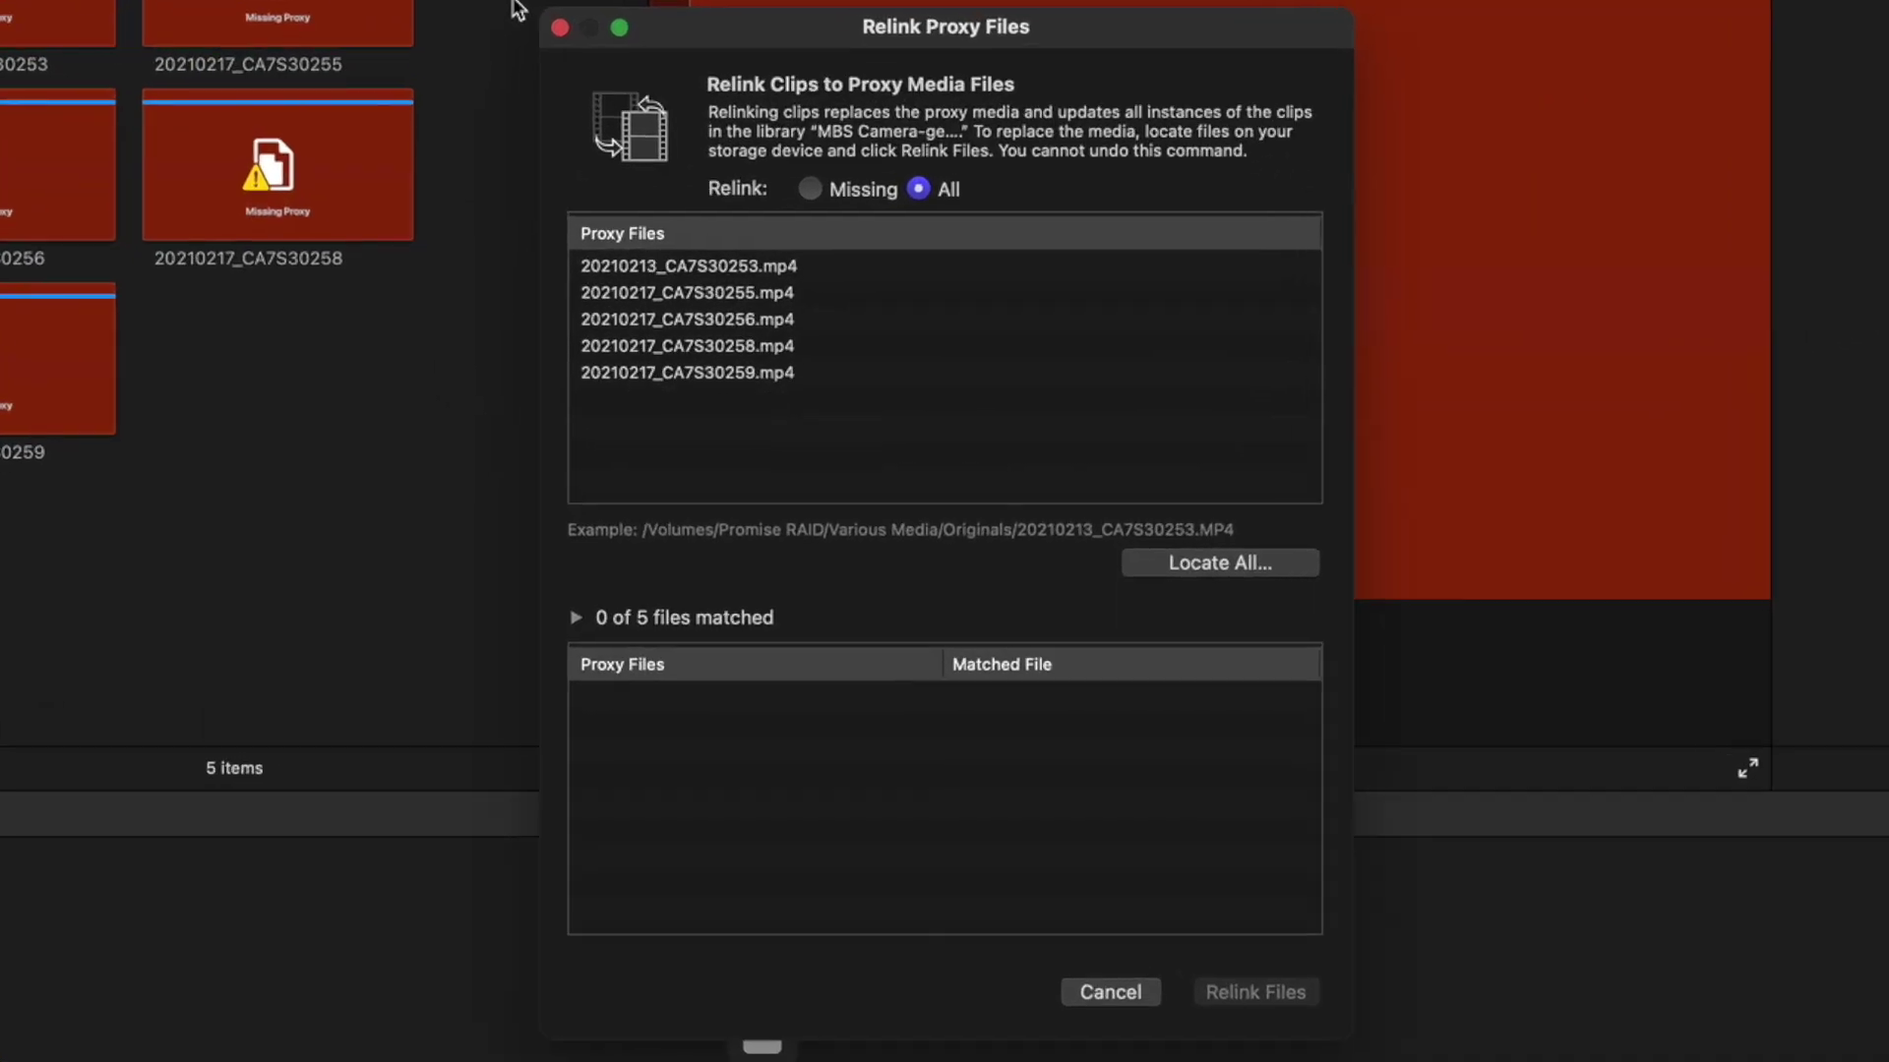
pyautogui.click(815, 195)
pyautogui.click(1243, 558)
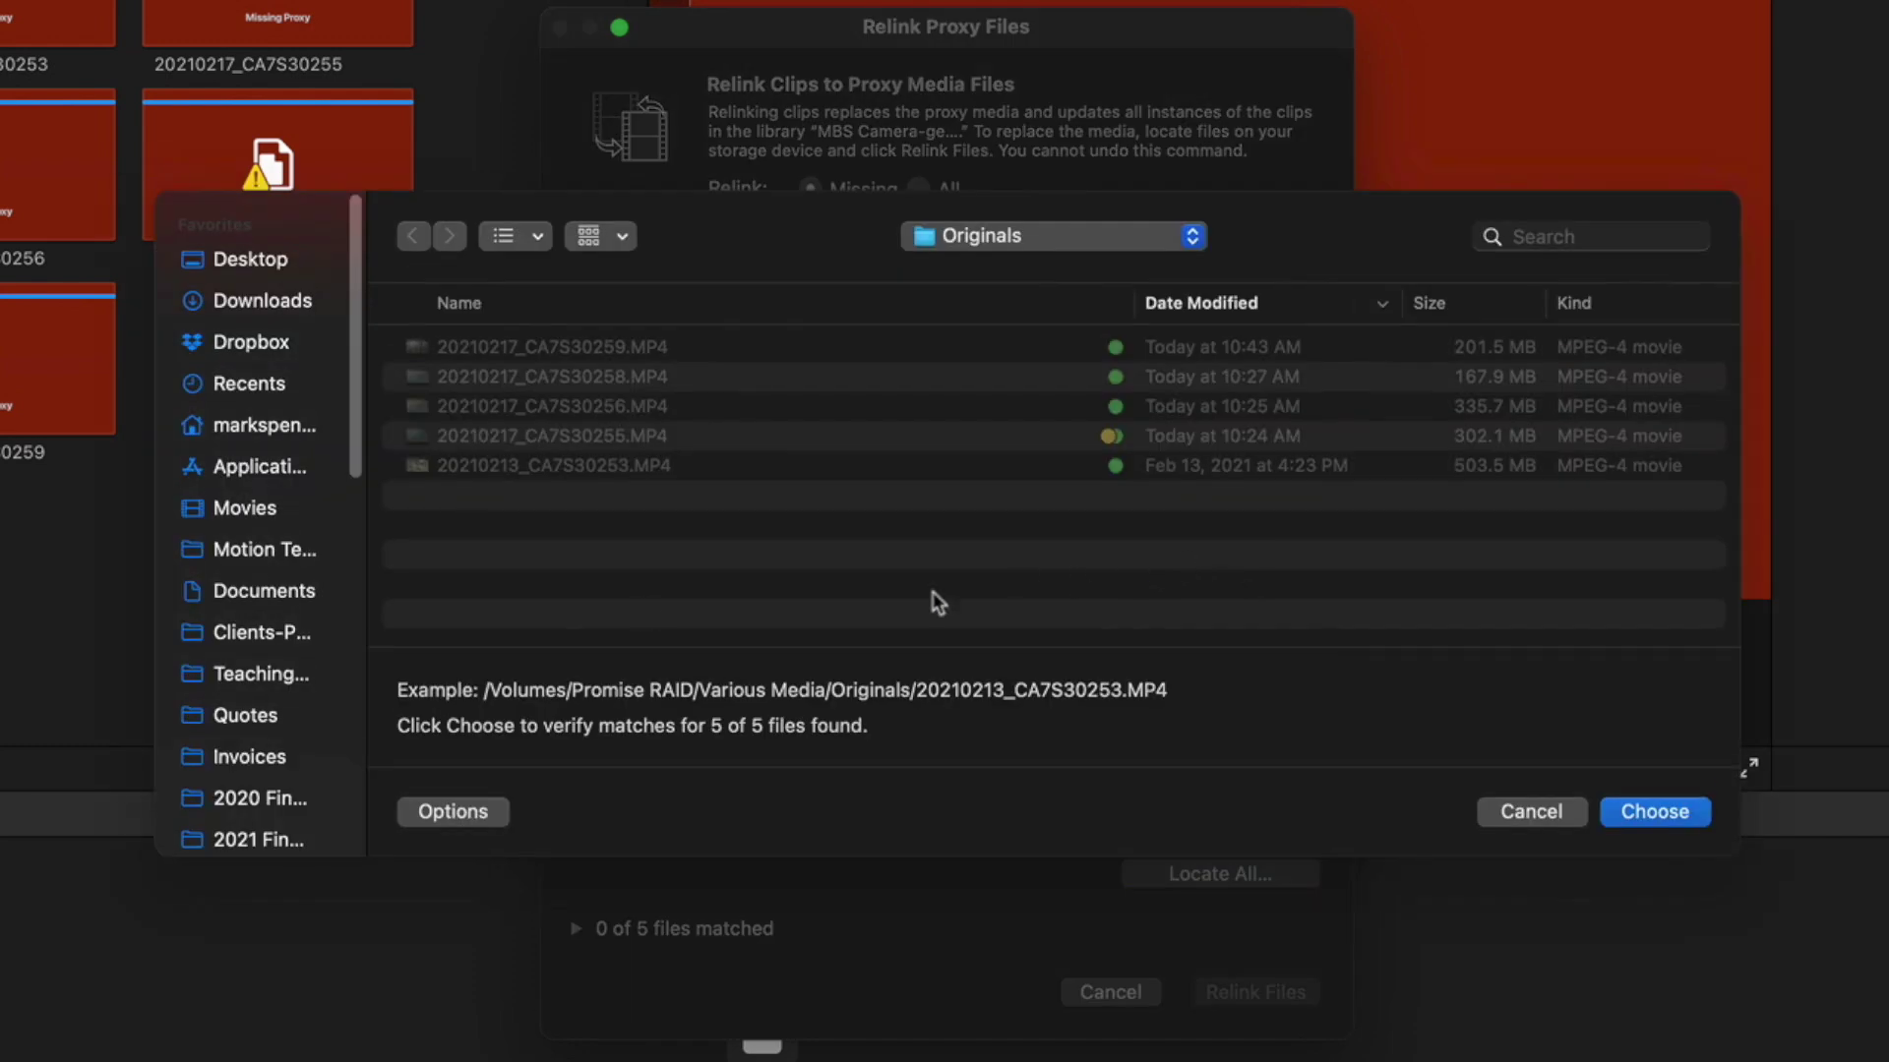
pyautogui.click(273, 264)
pyautogui.click(511, 346)
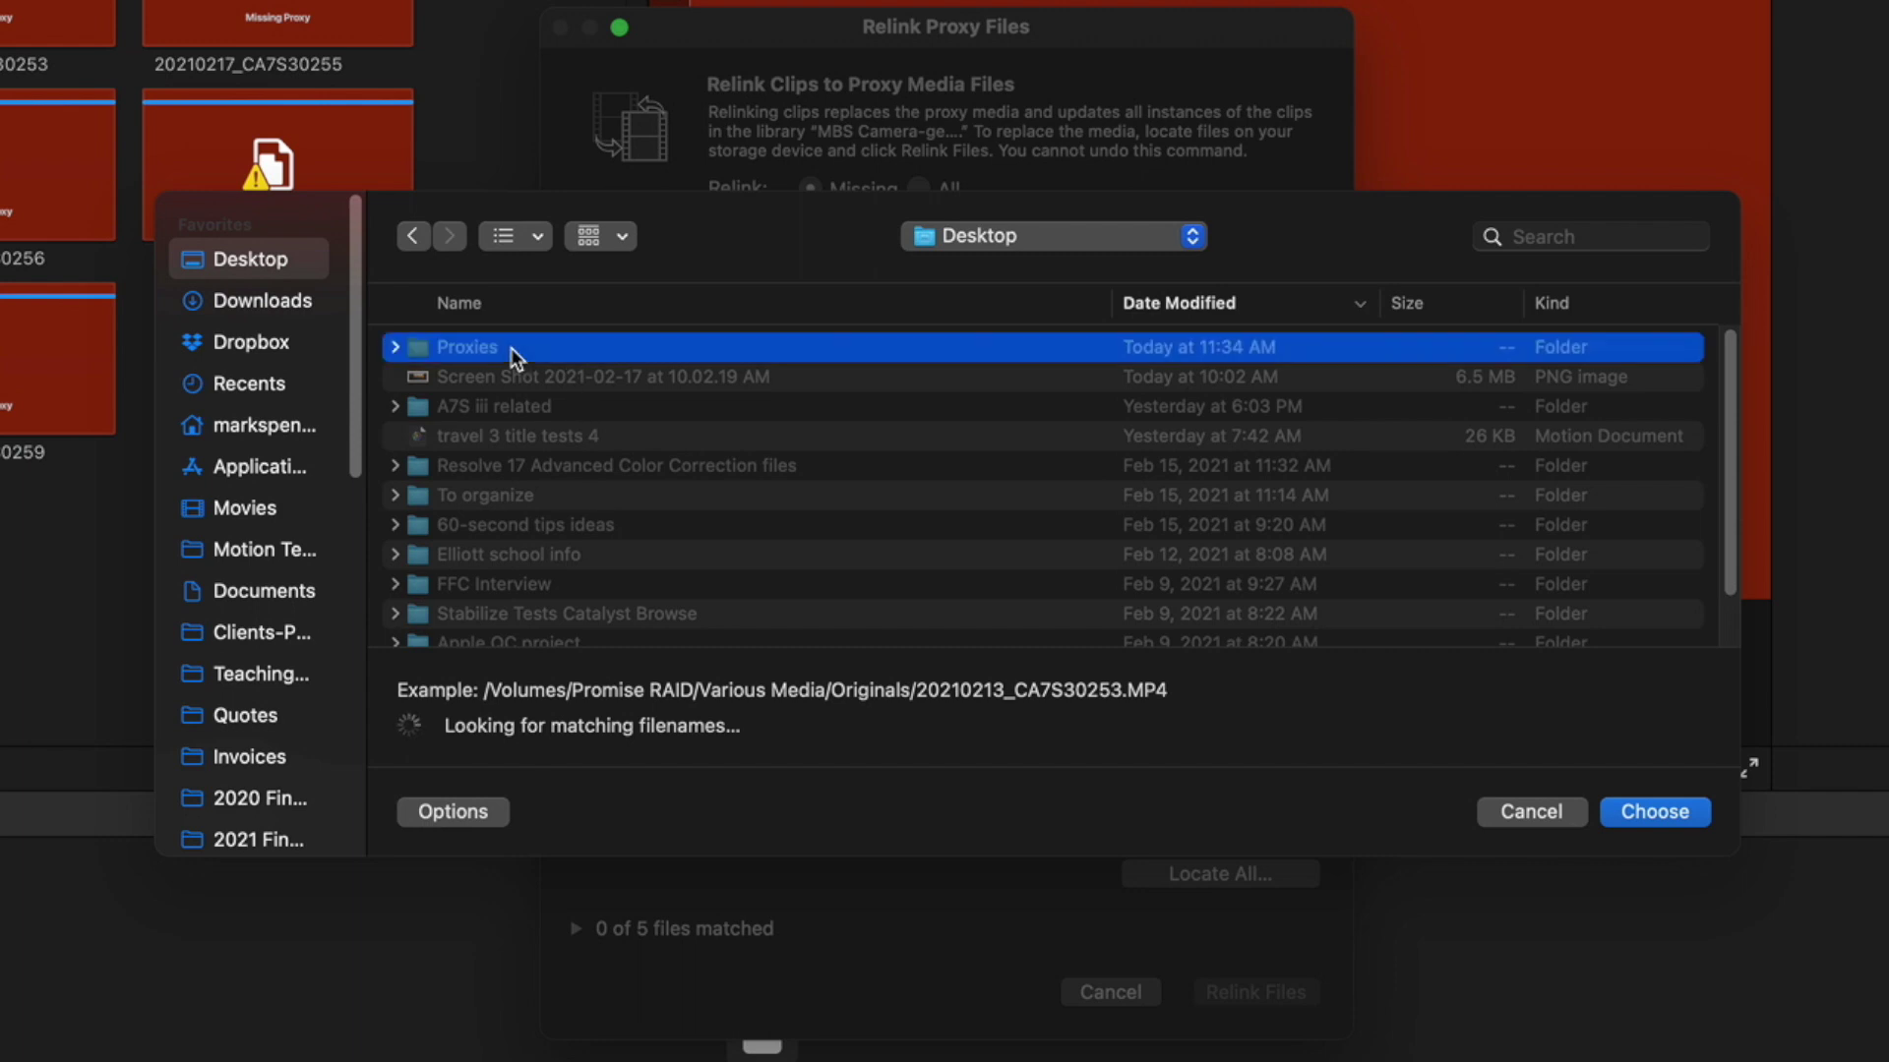
pyautogui.doubleClick(510, 346)
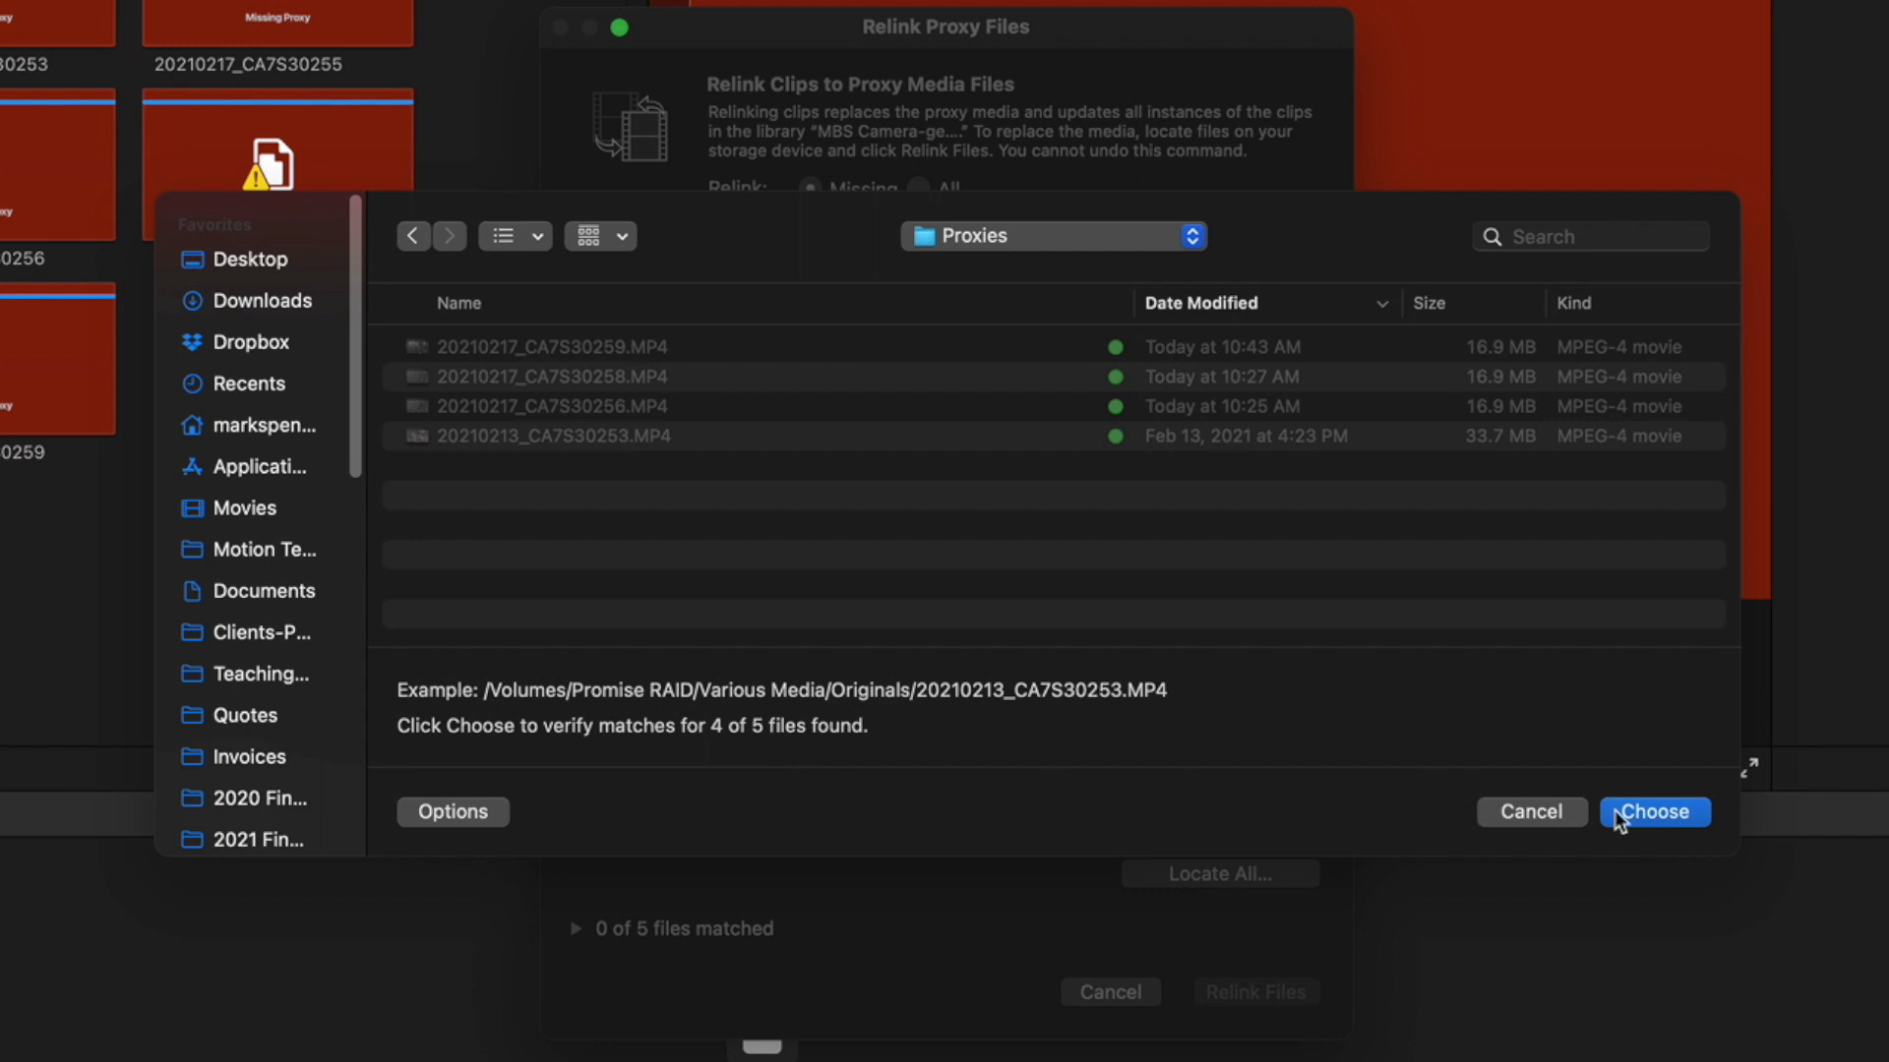
pyautogui.click(1640, 811)
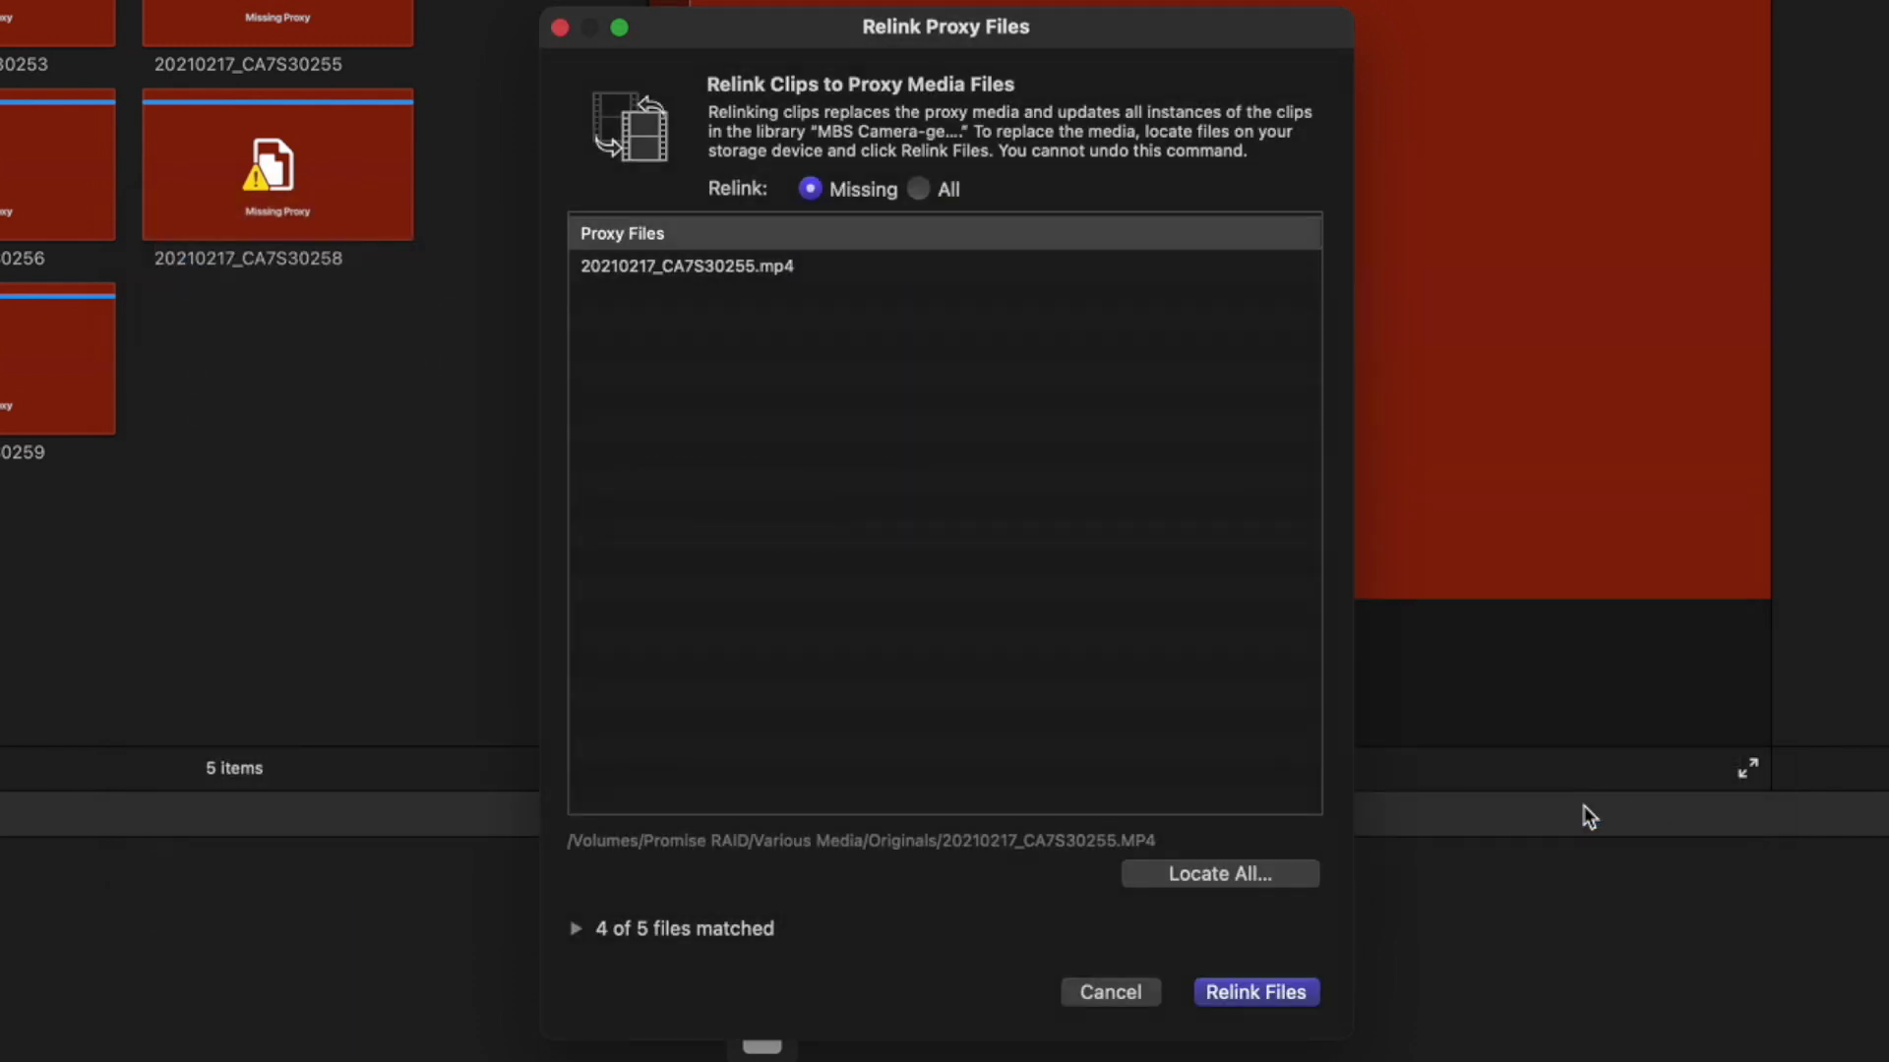
pyautogui.click(1279, 989)
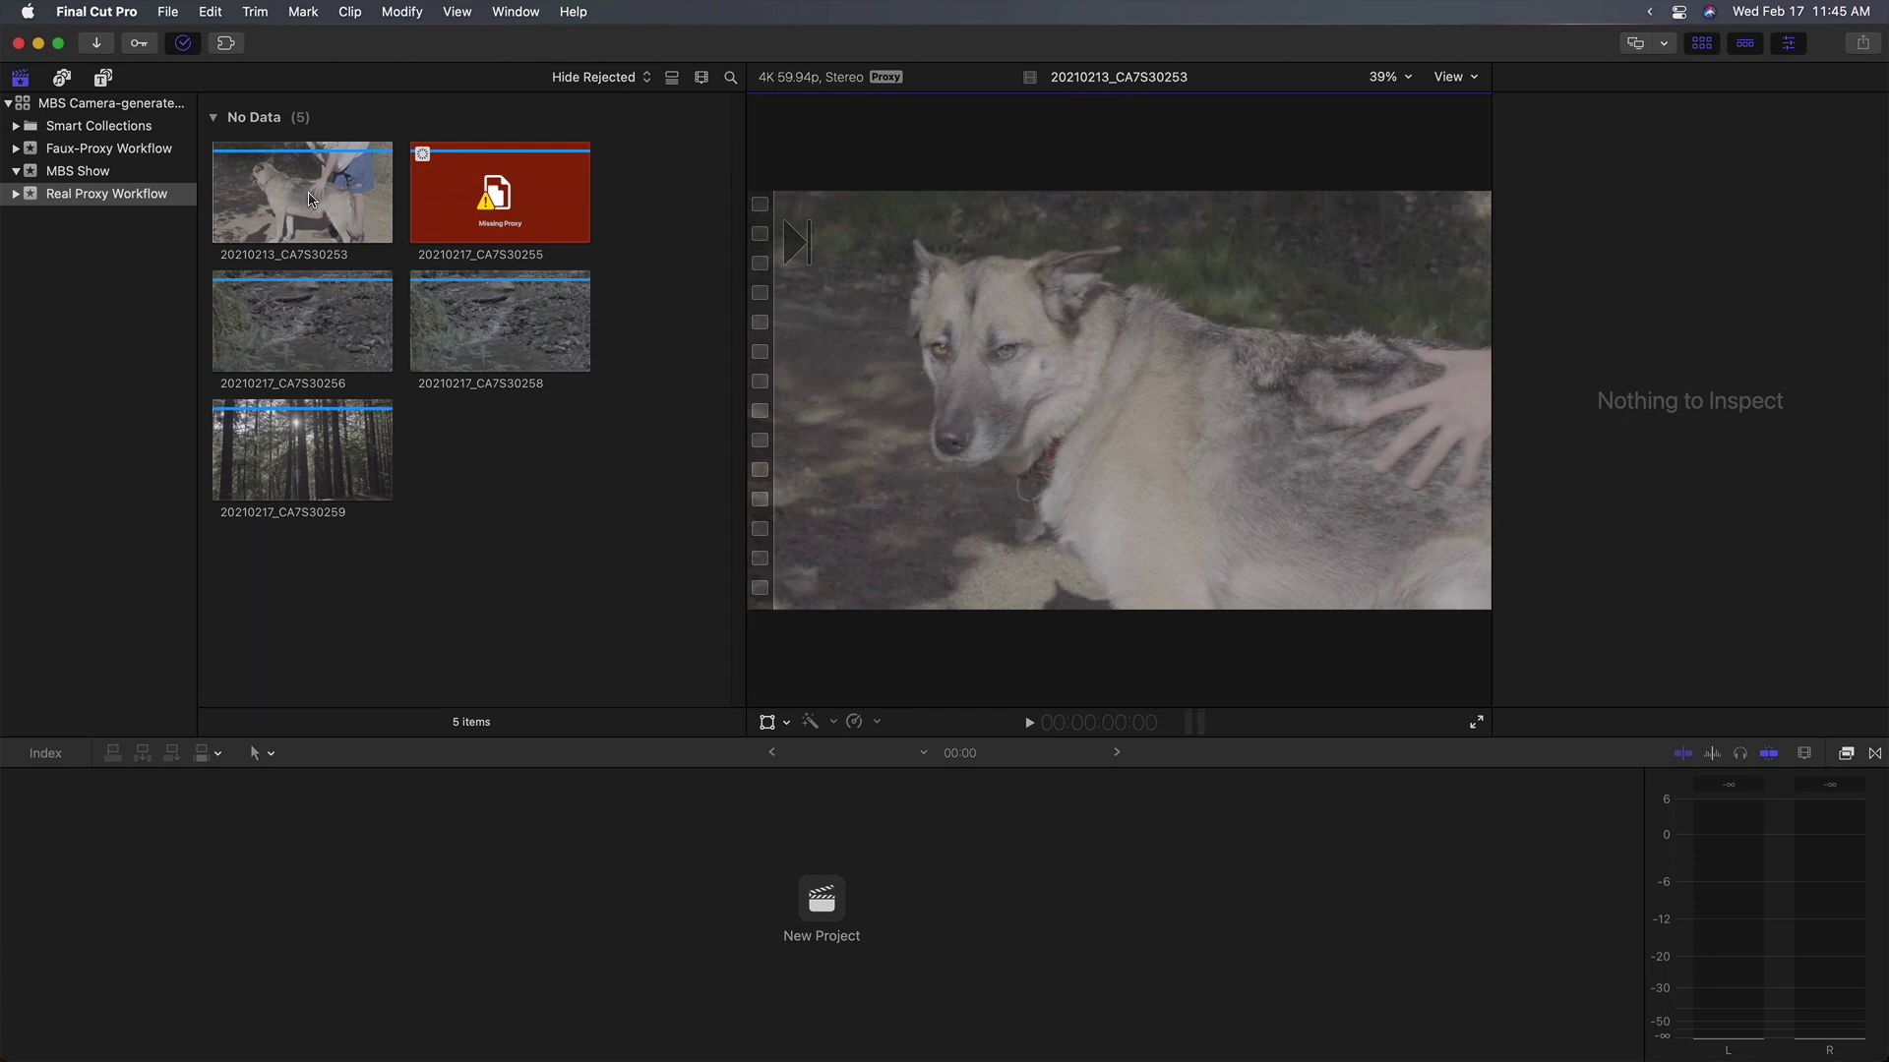
pyautogui.click(310, 199)
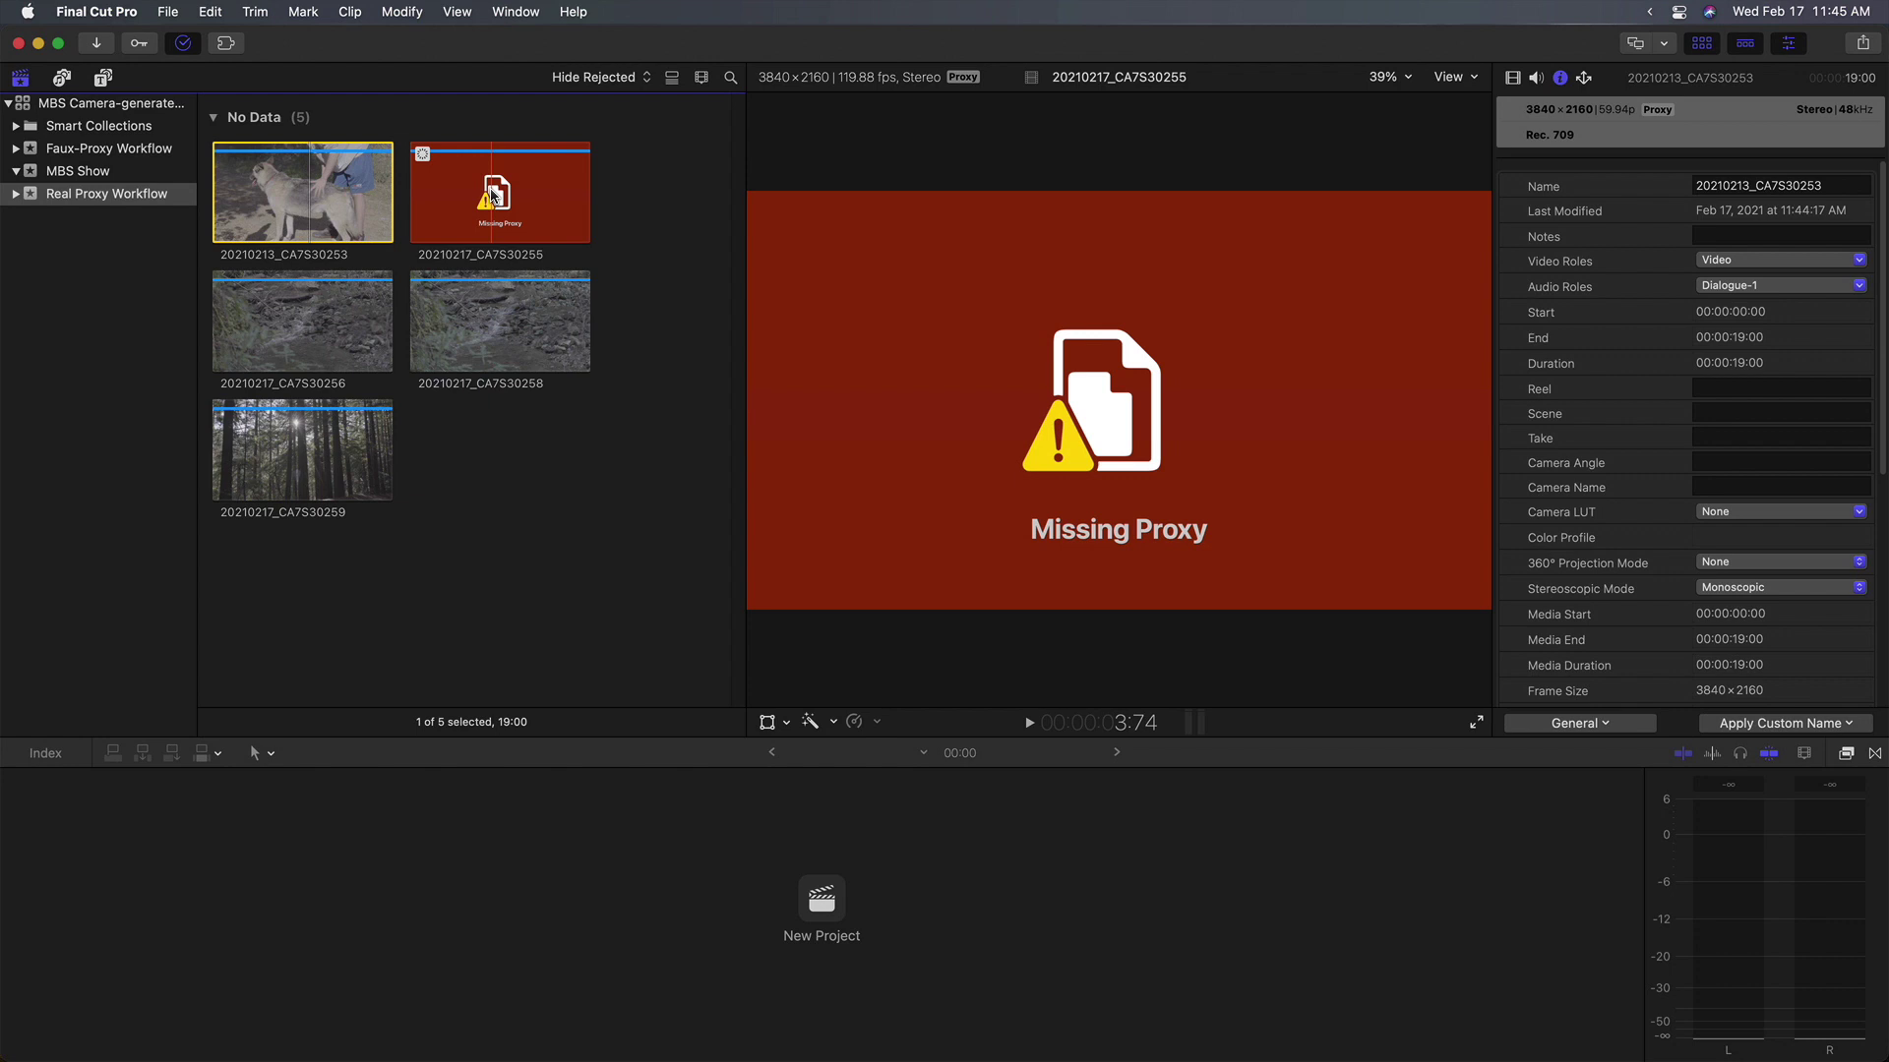
# Transcode a 50% H.264 proxy for clip 20210217_CA7S30255 and check its progress.
pyautogui.click(495, 195)
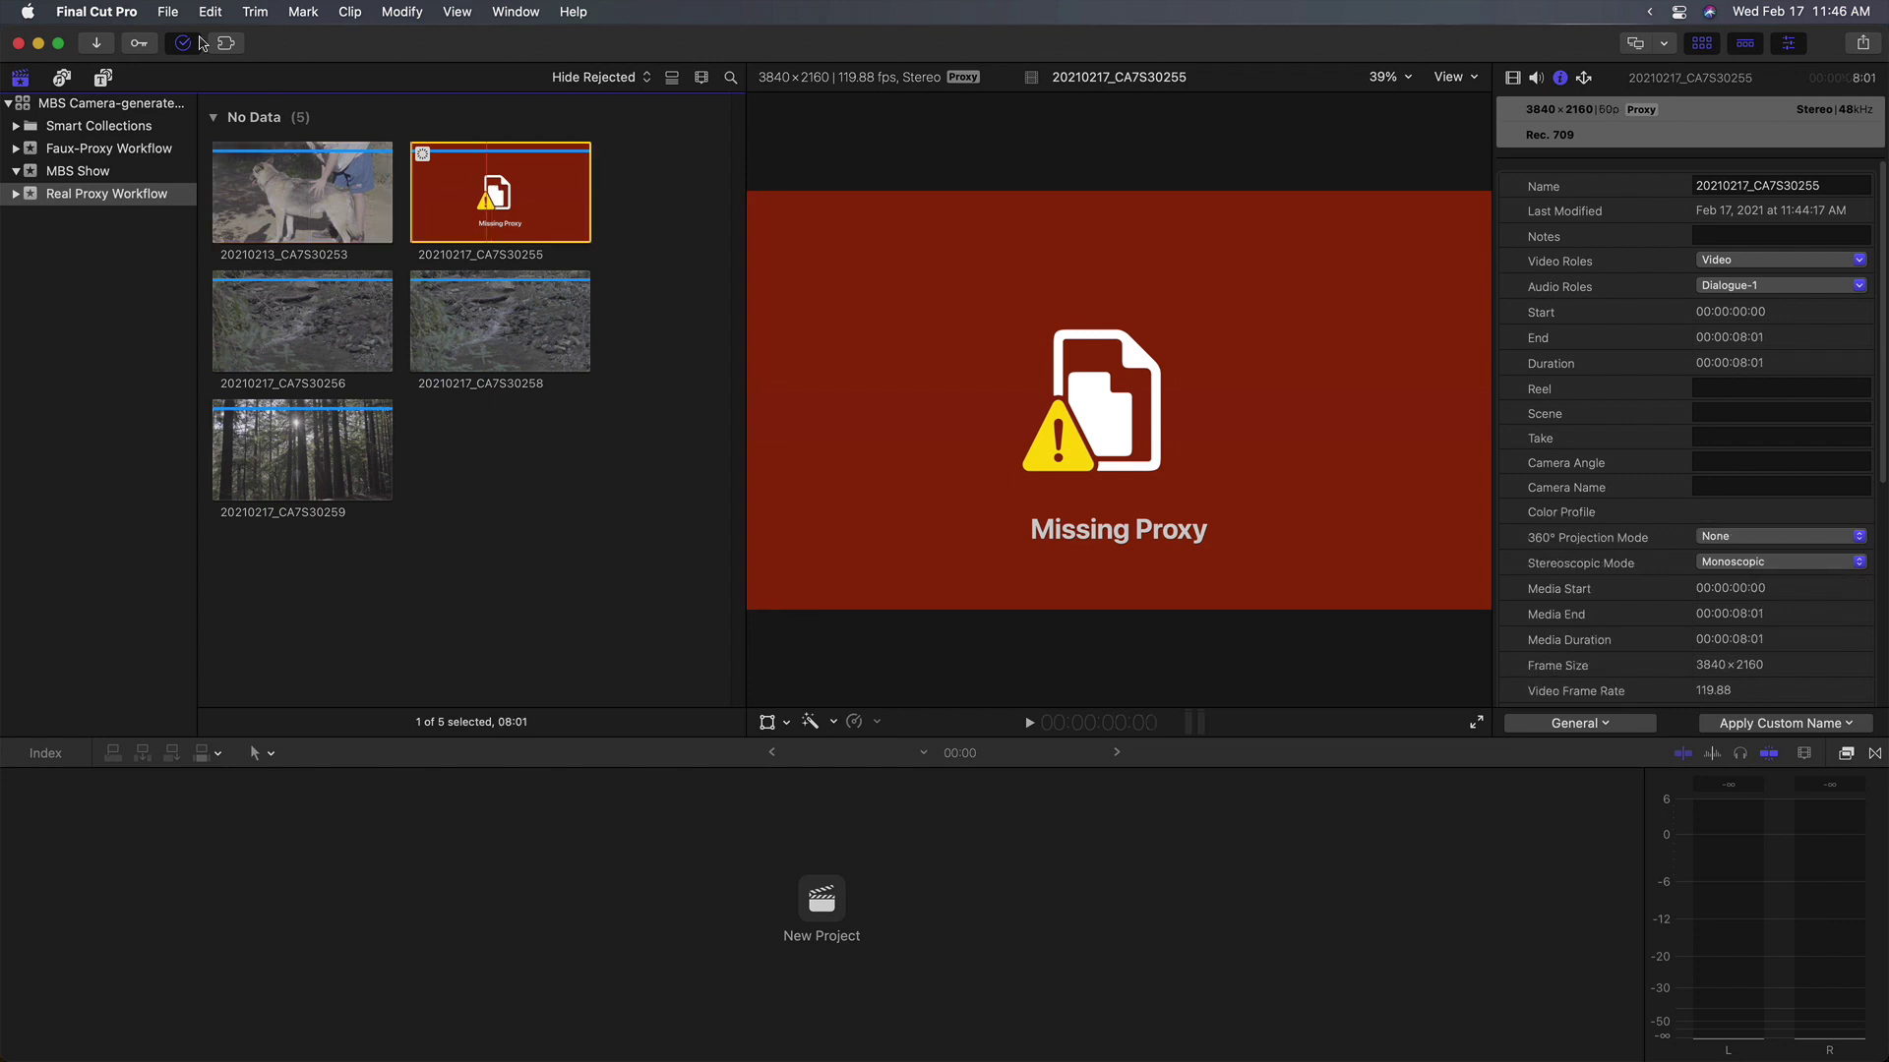
pyautogui.click(168, 12)
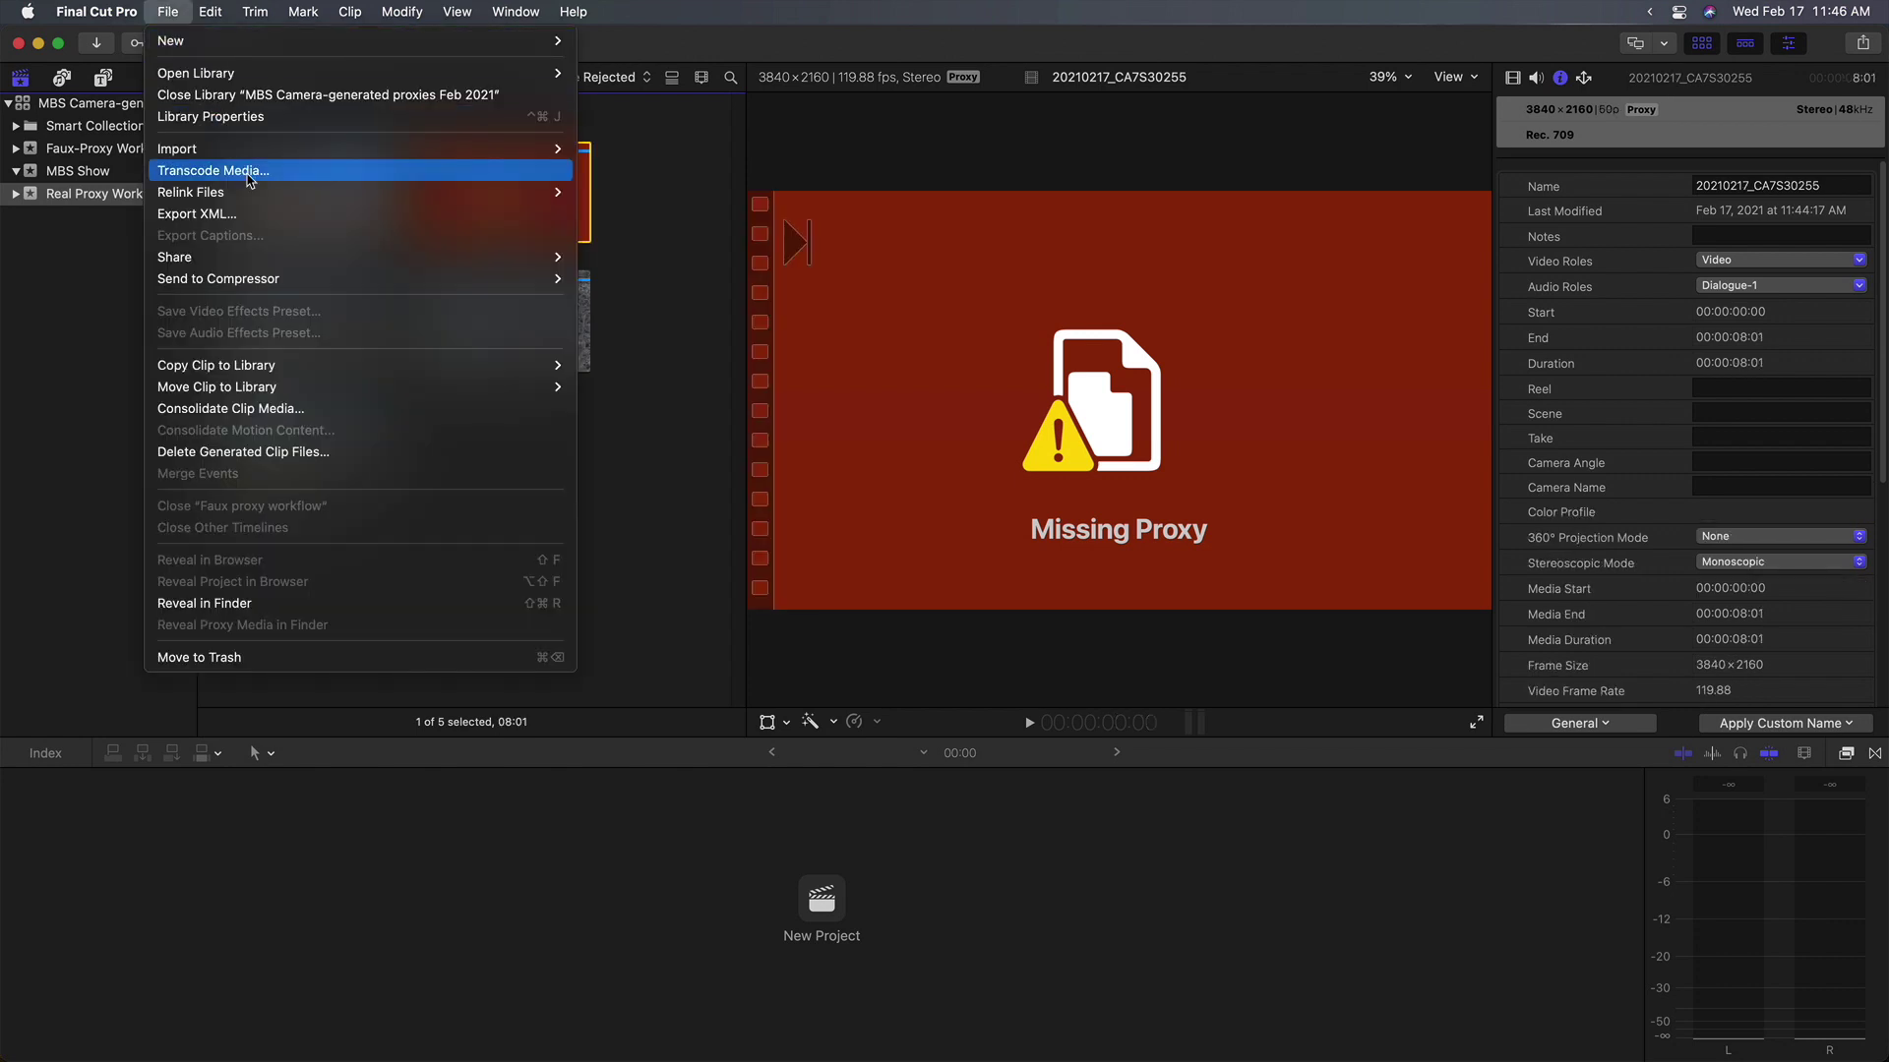
pyautogui.click(241, 171)
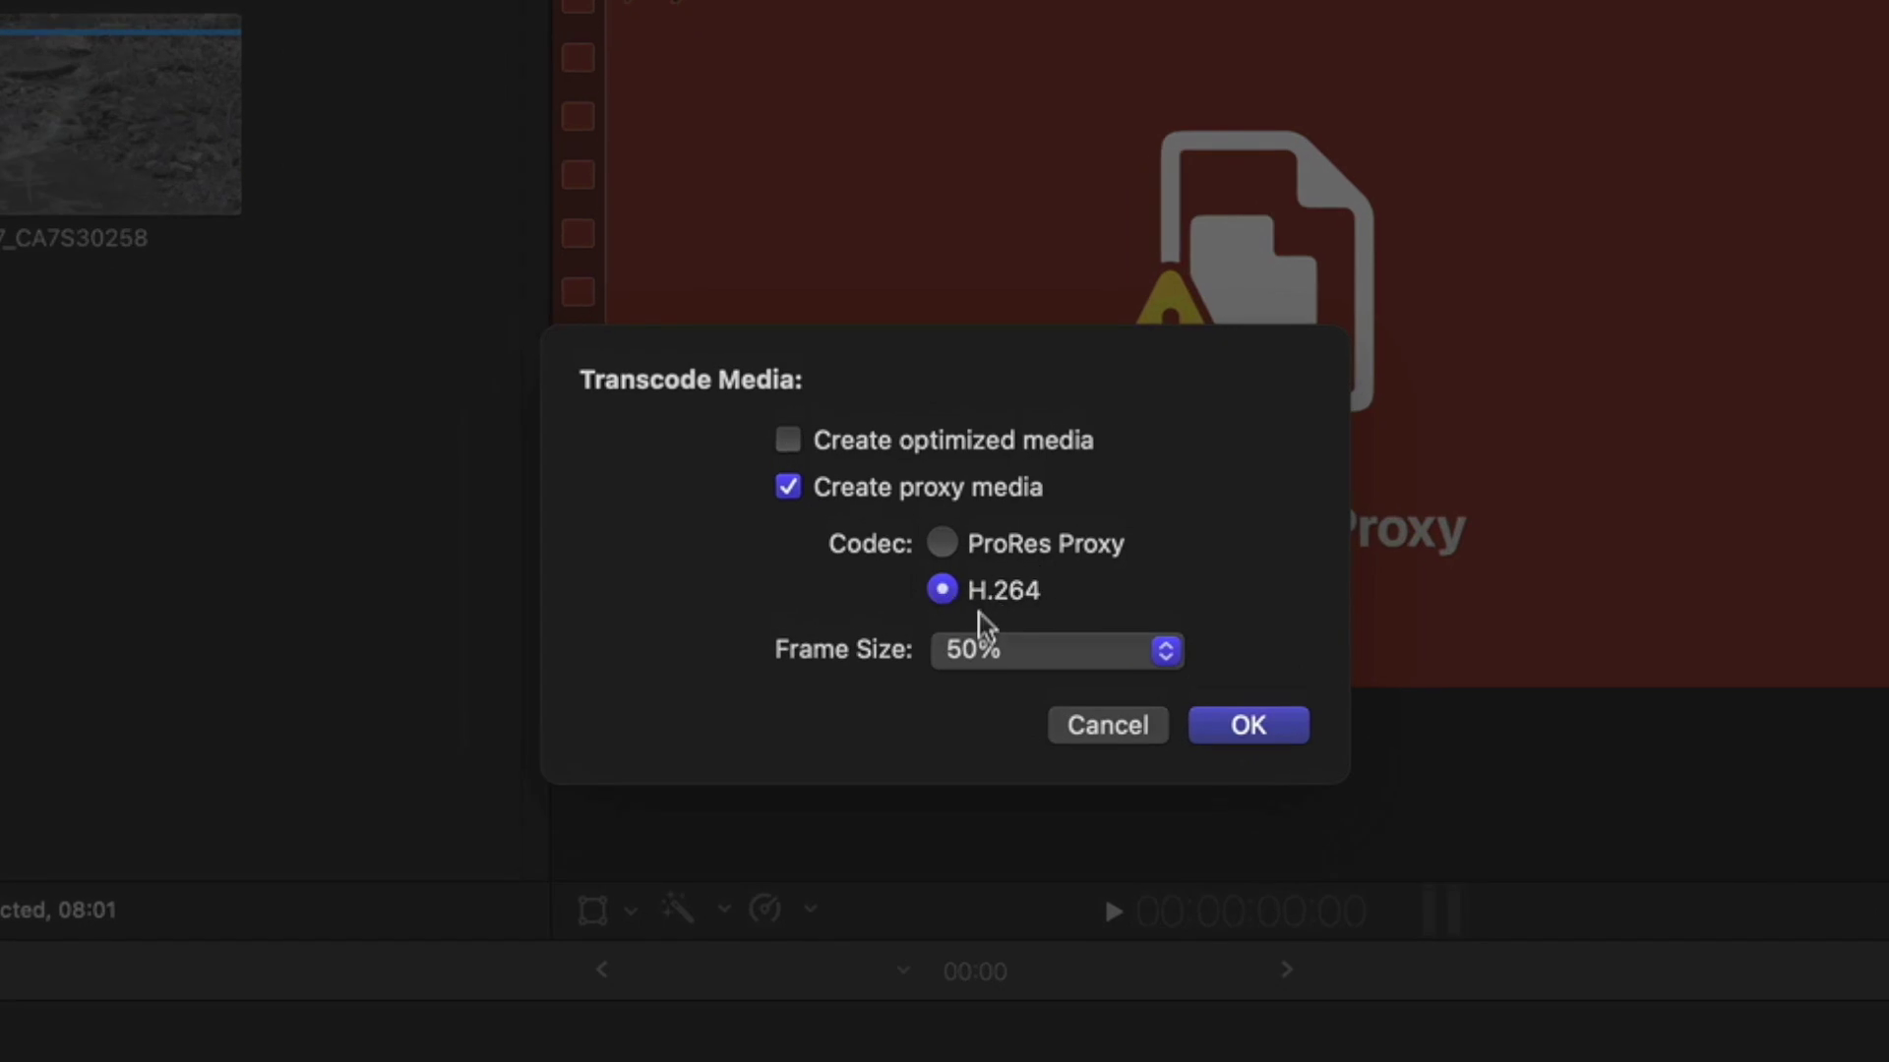
pyautogui.click(1227, 730)
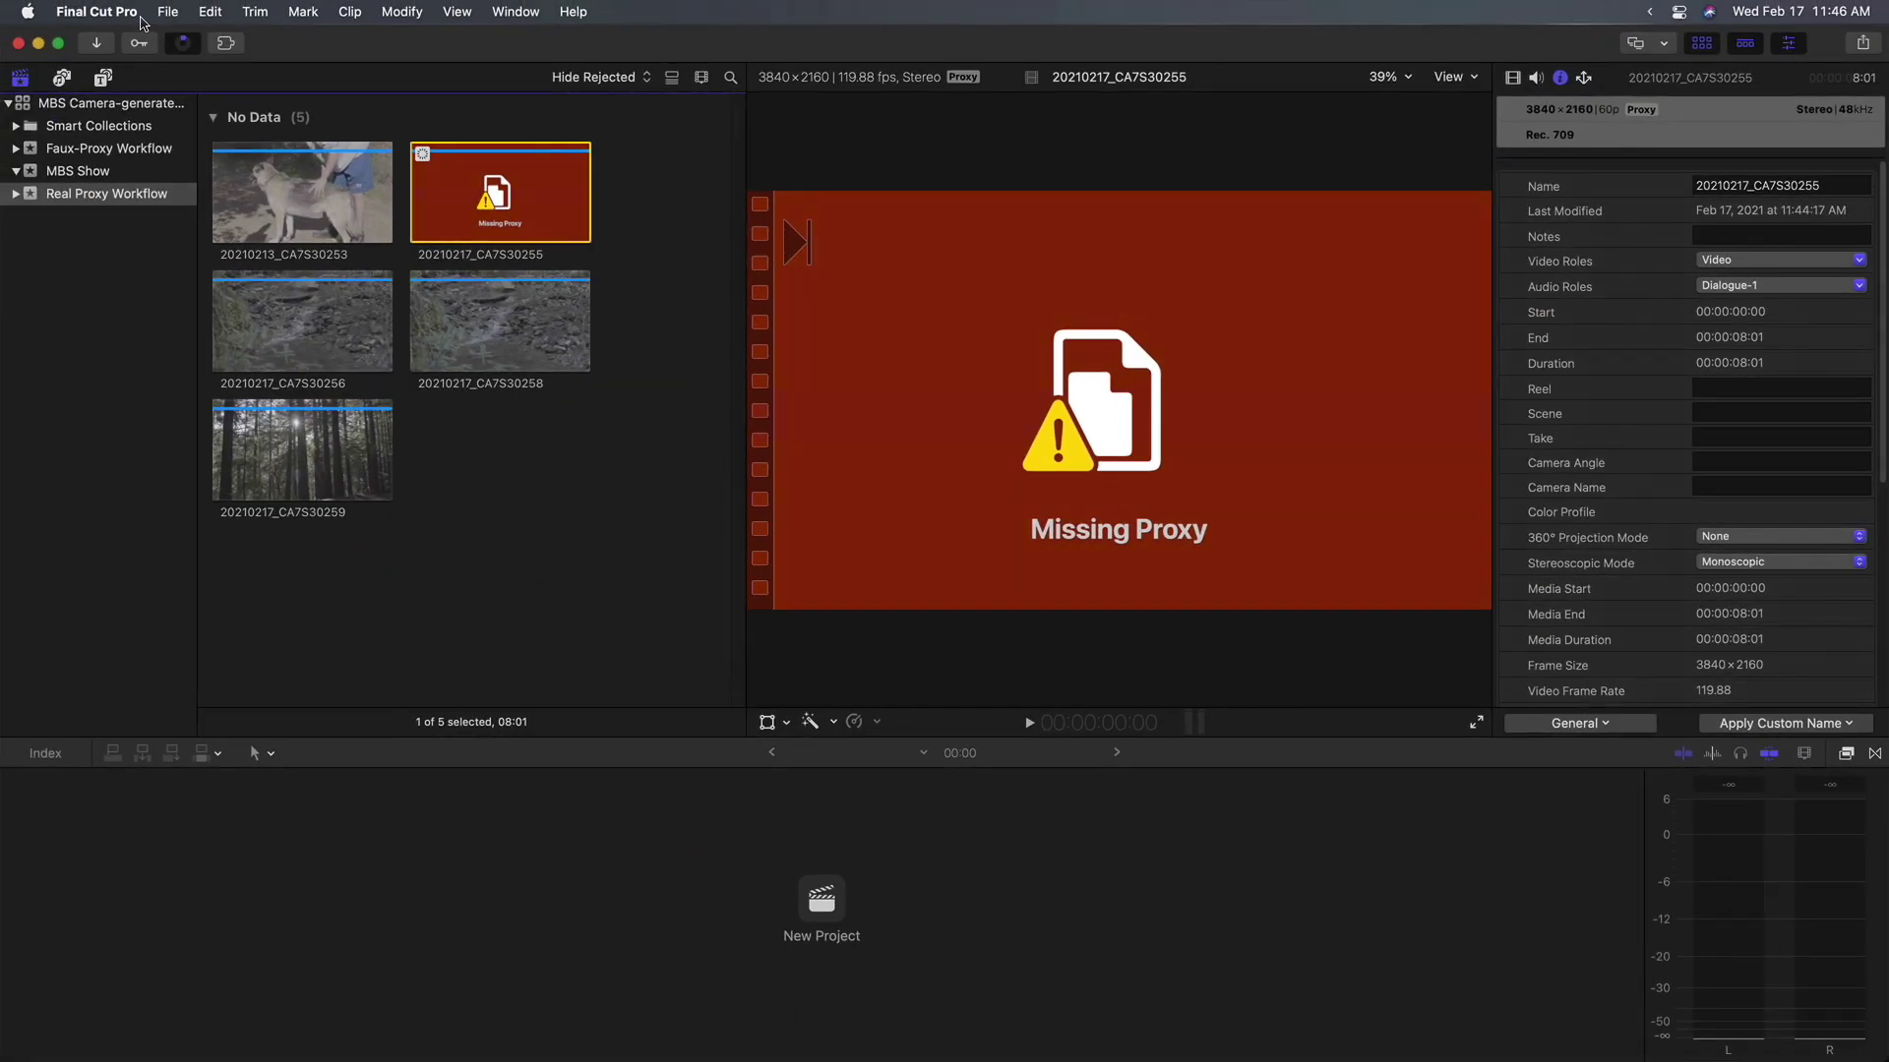
pyautogui.press('super+9')
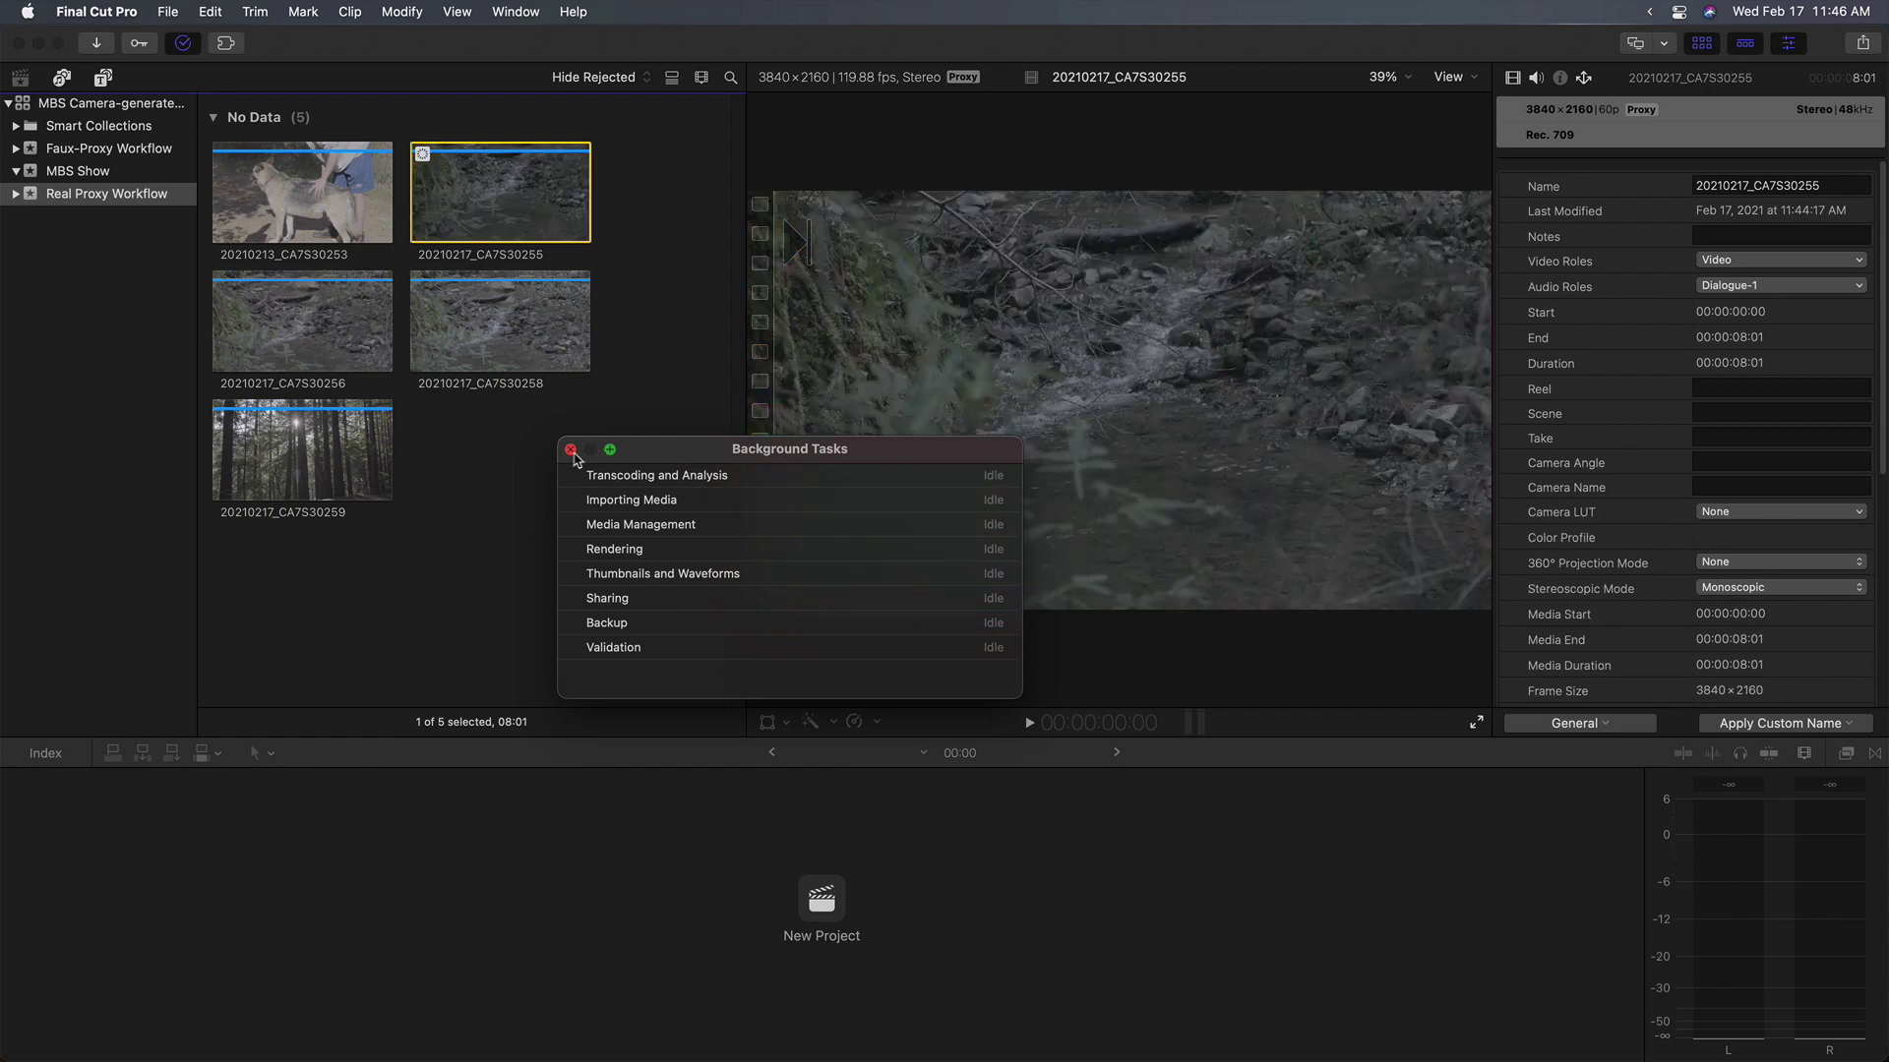
# Close the Background Tasks window once transcoding and analysis are done.
pyautogui.click(570, 451)
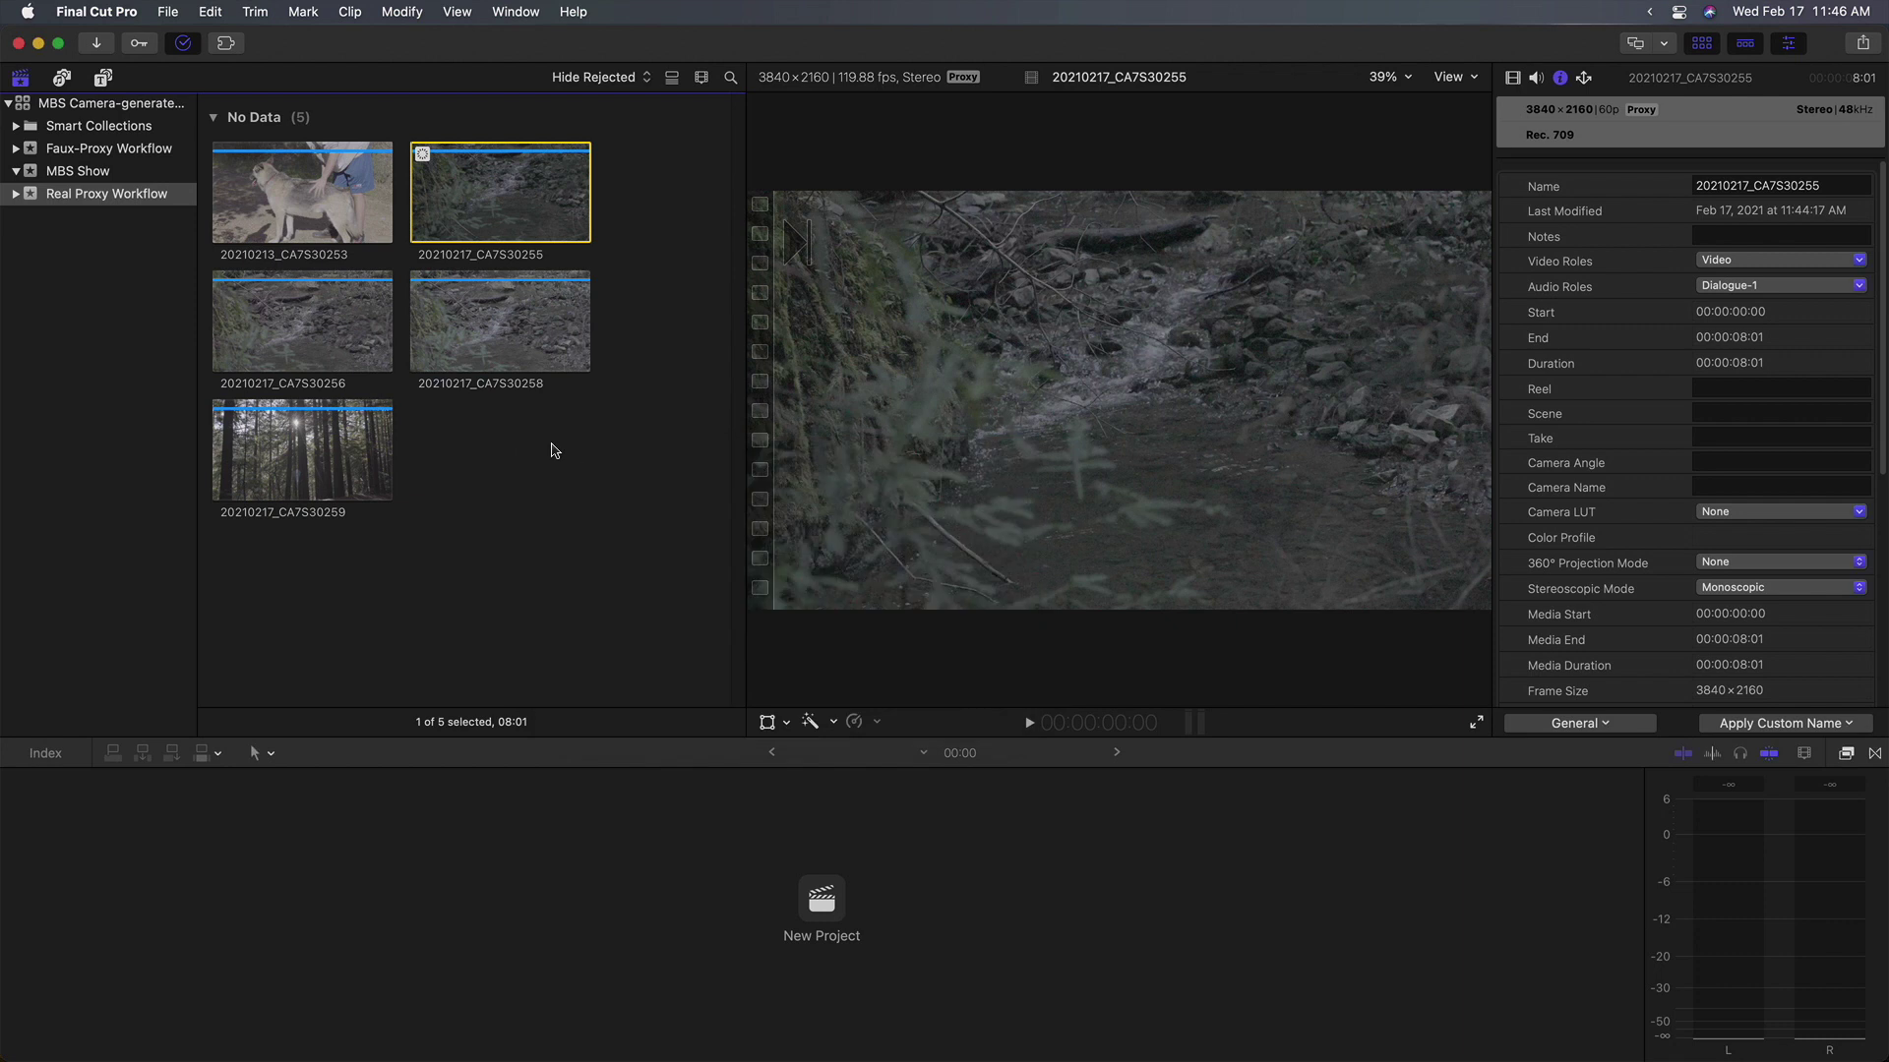
# Create Untitled Project with its settings based on the first clip.
pyautogui.press('super+n')
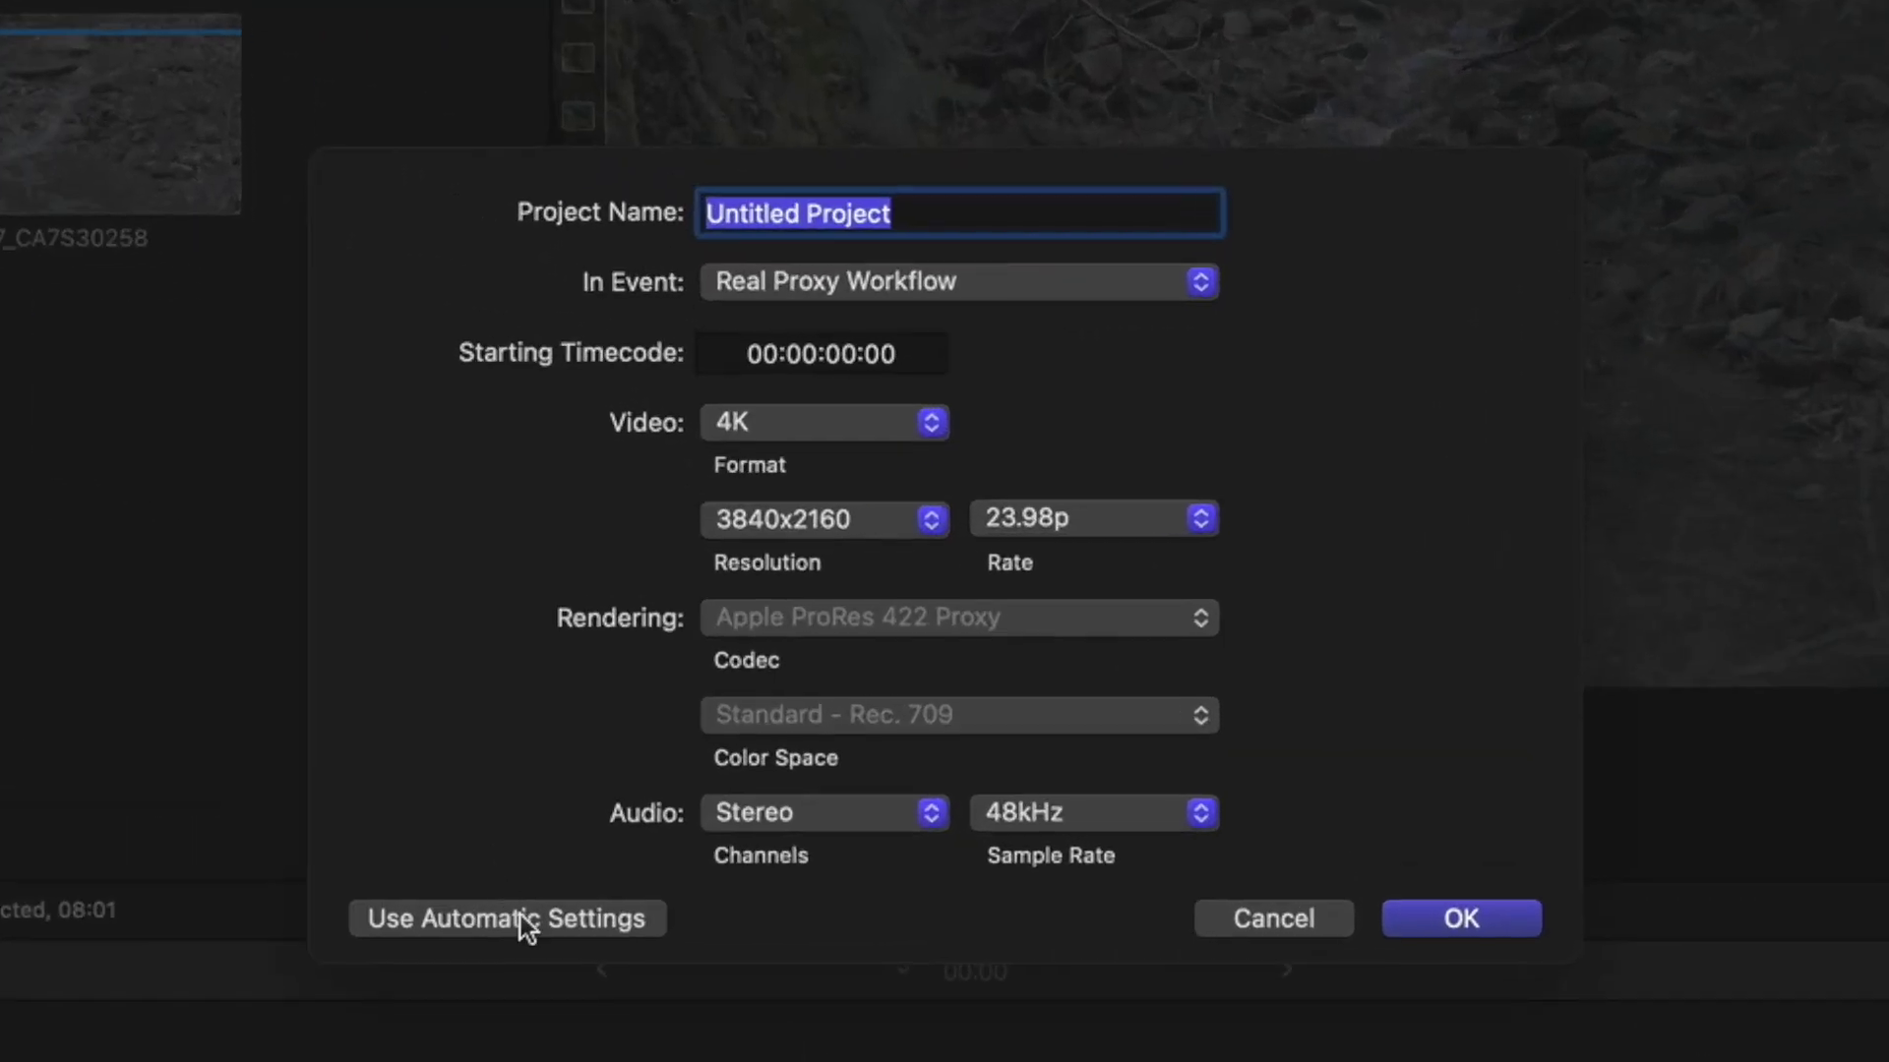
pyautogui.click(521, 919)
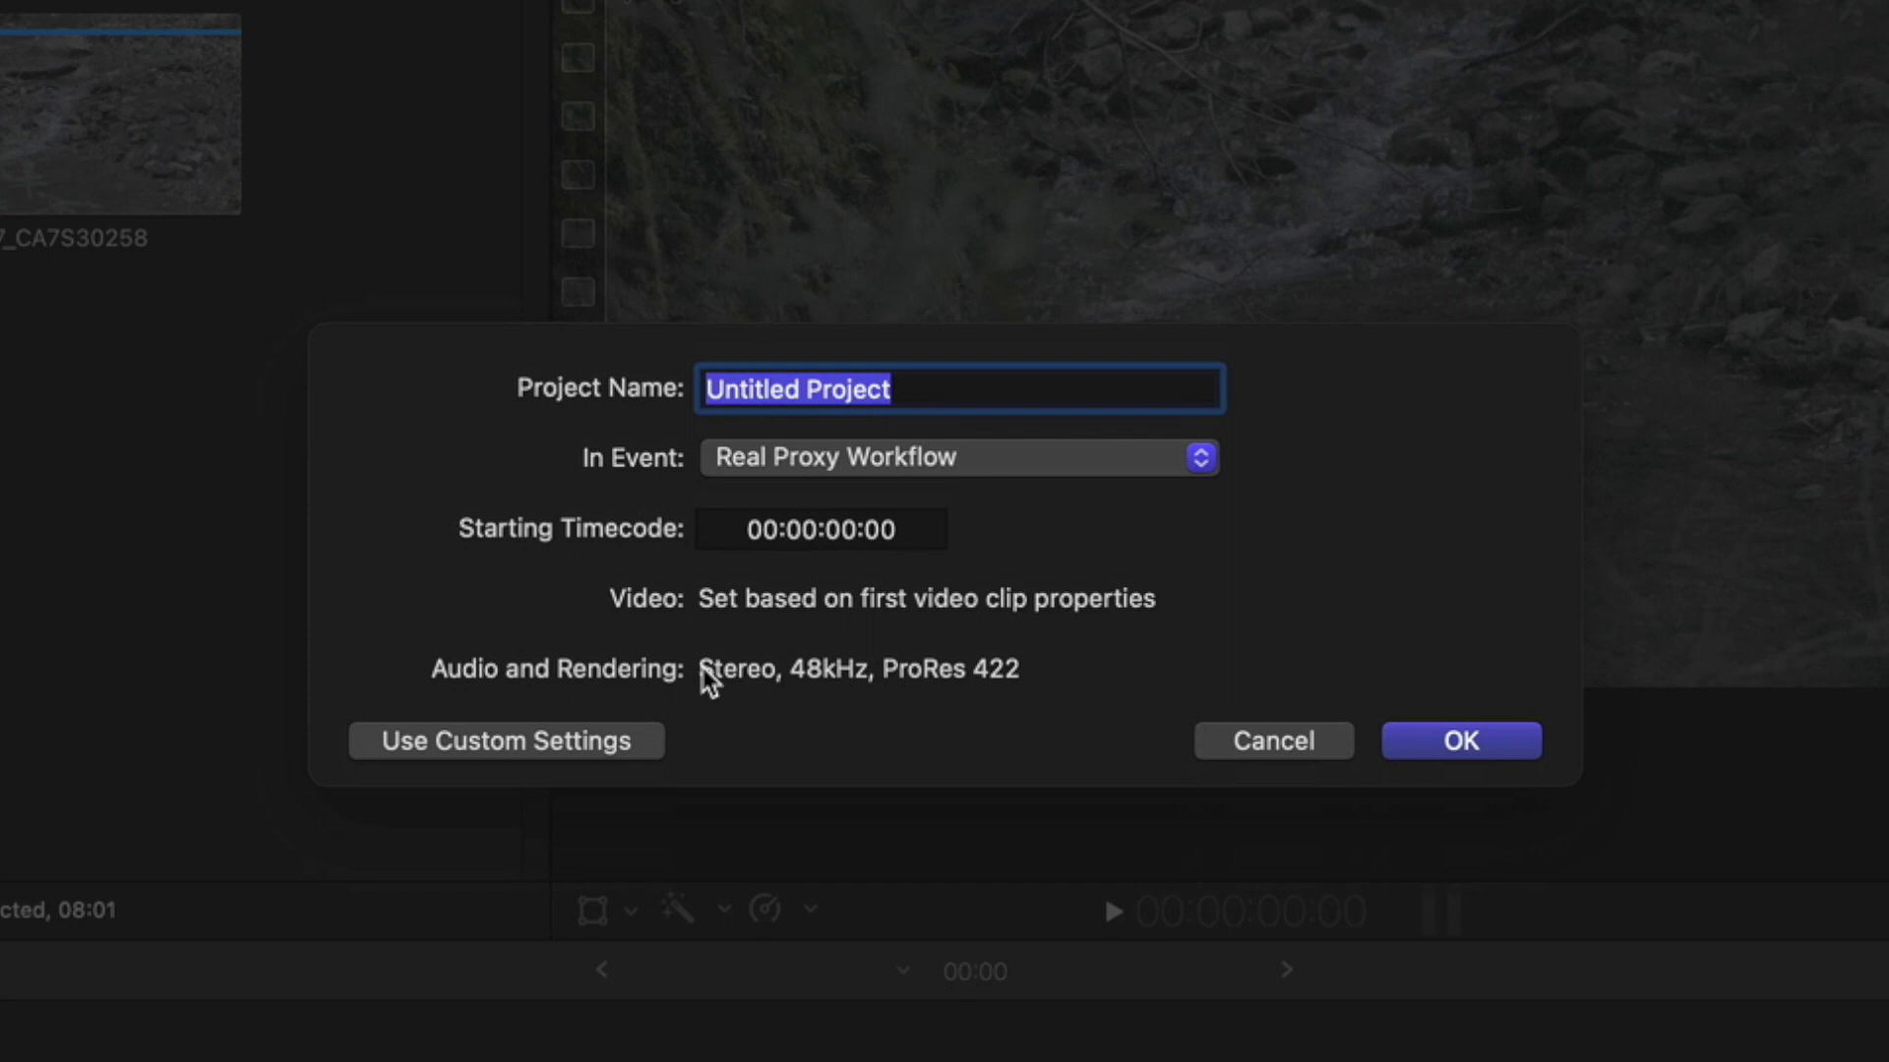
pyautogui.click(1515, 738)
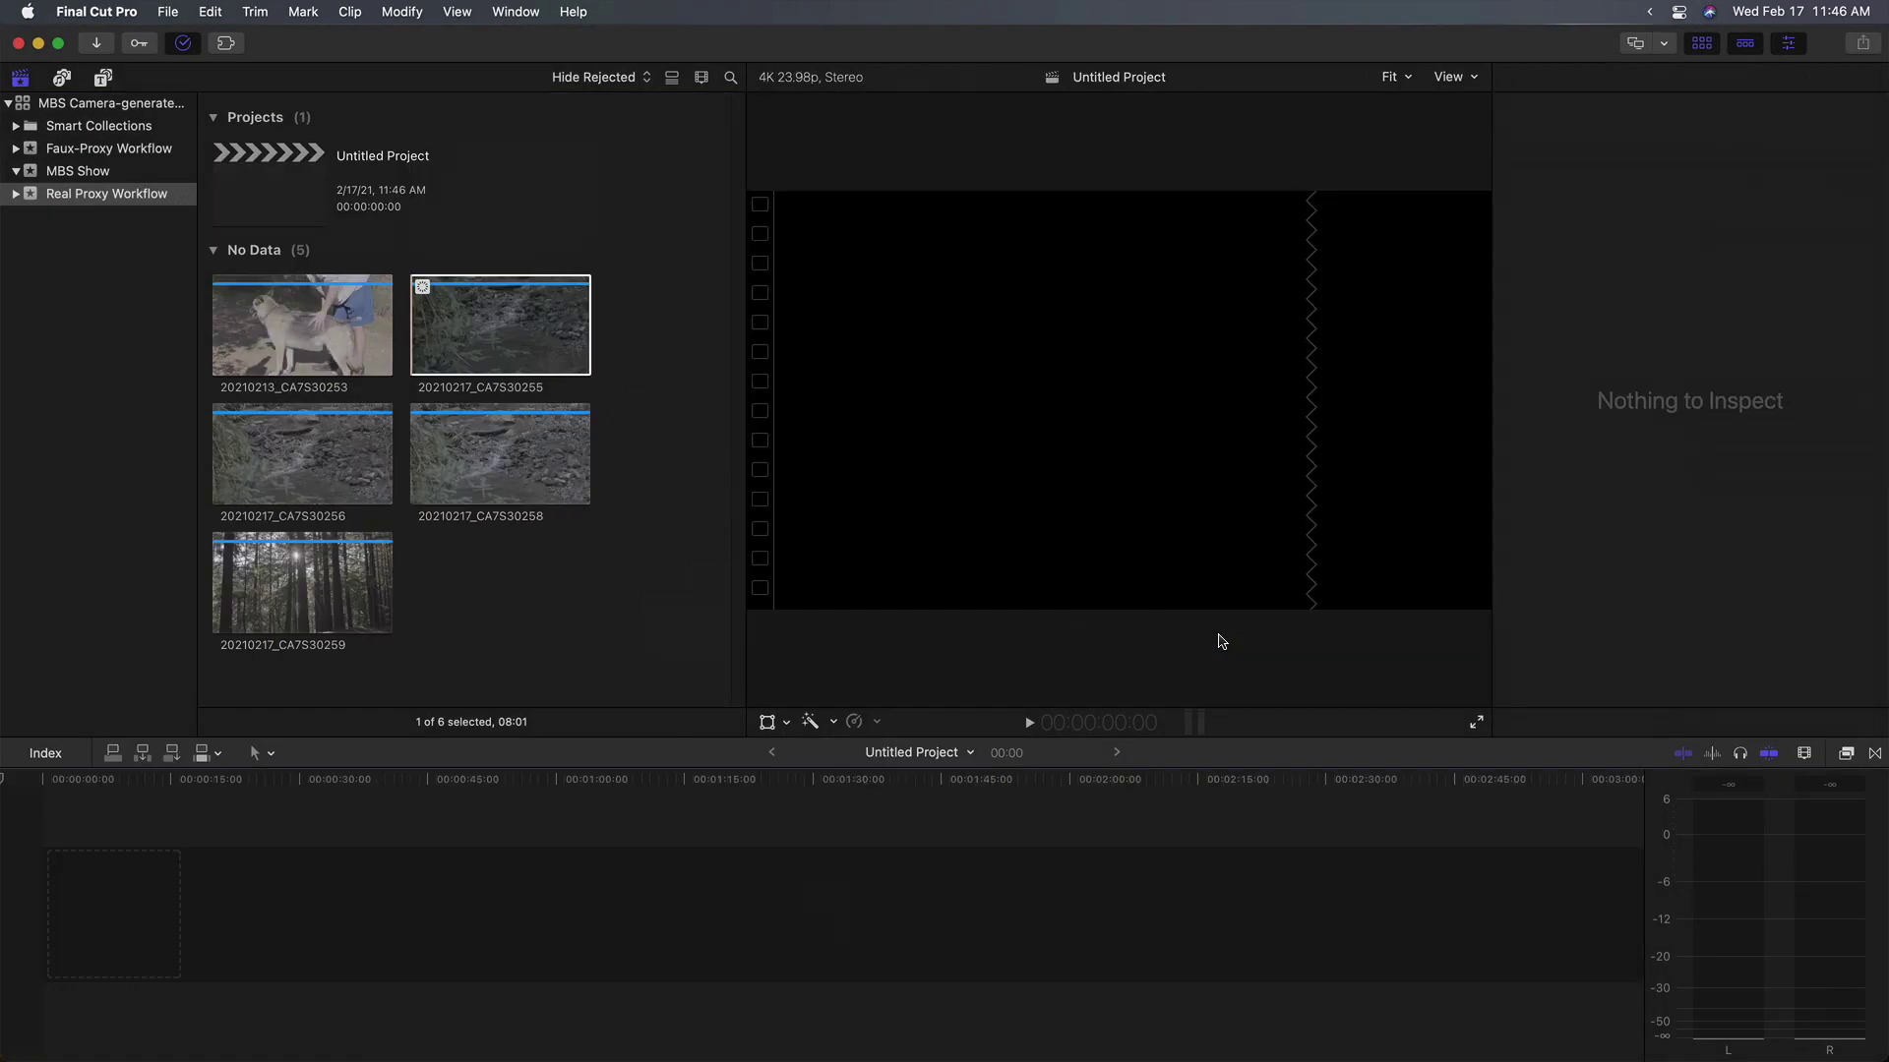
# Apply the Neutral_A7s3_G3 camera LUT to all five clips in the event.
pyautogui.click(535, 362)
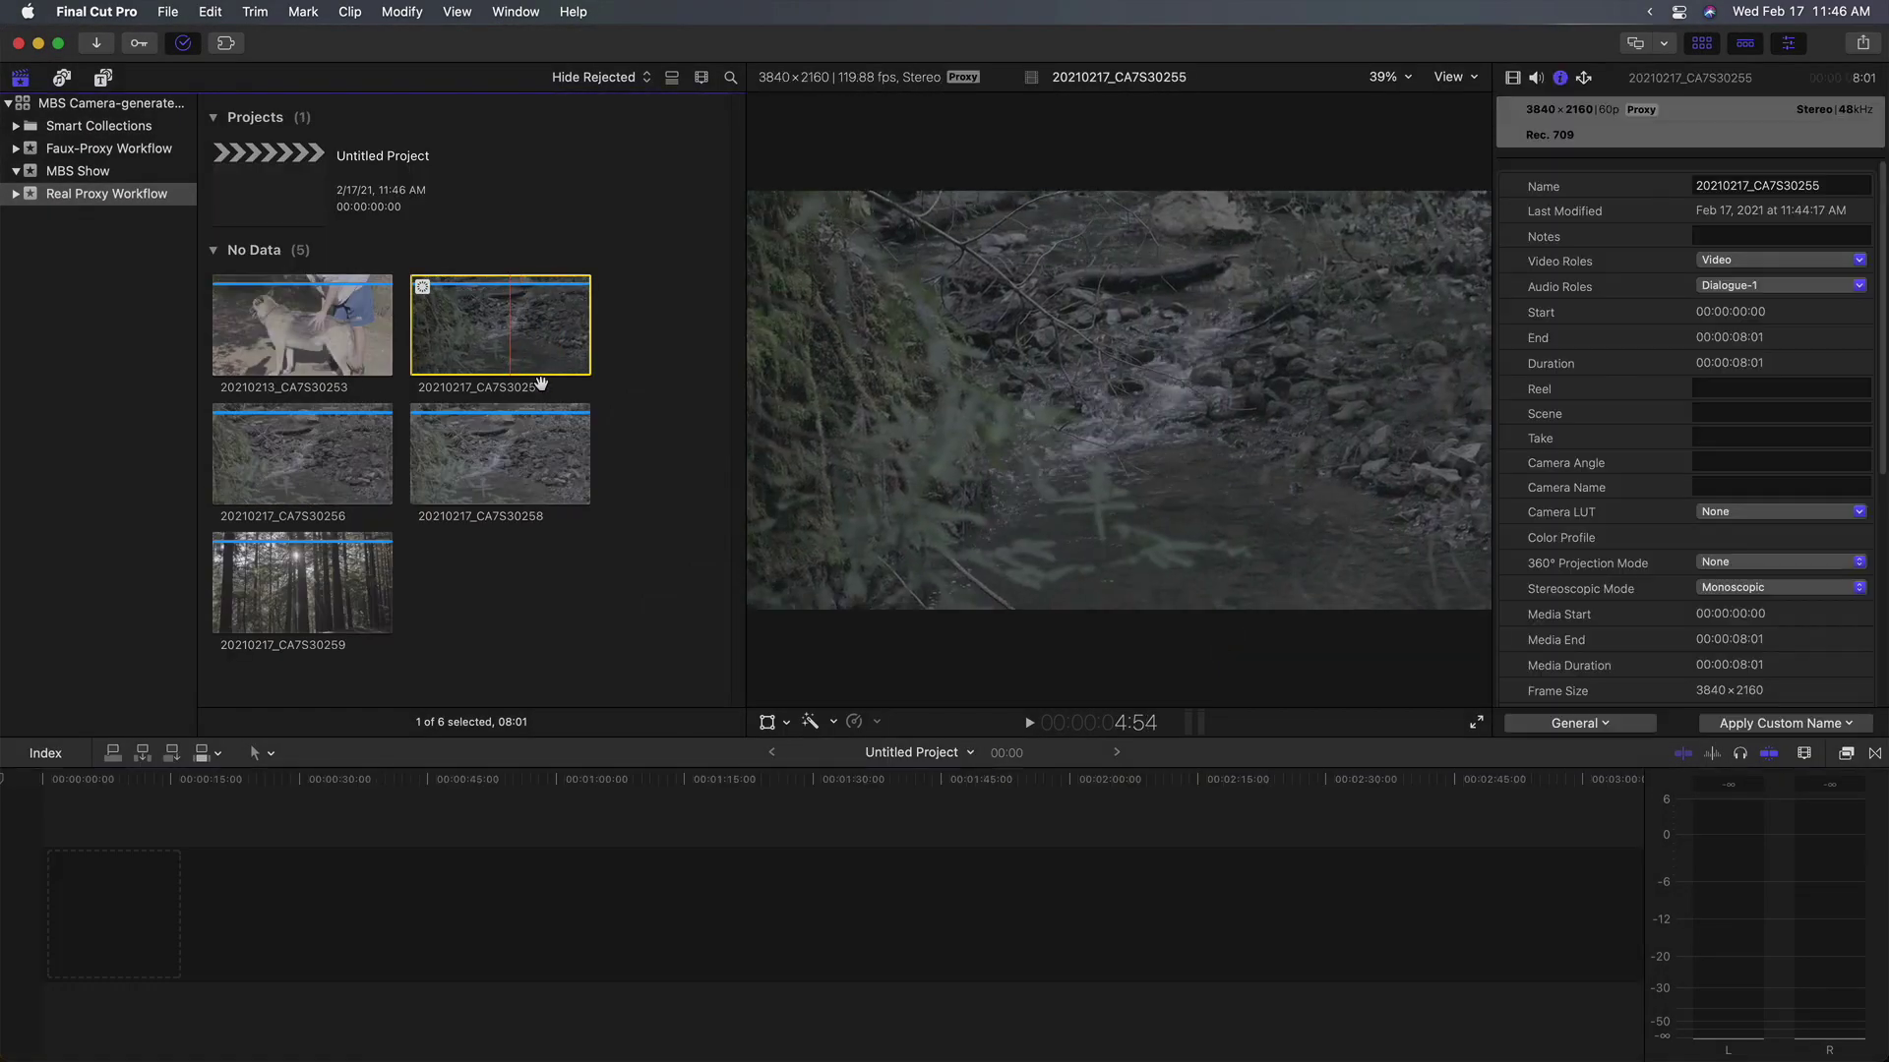
pyautogui.click(362, 337)
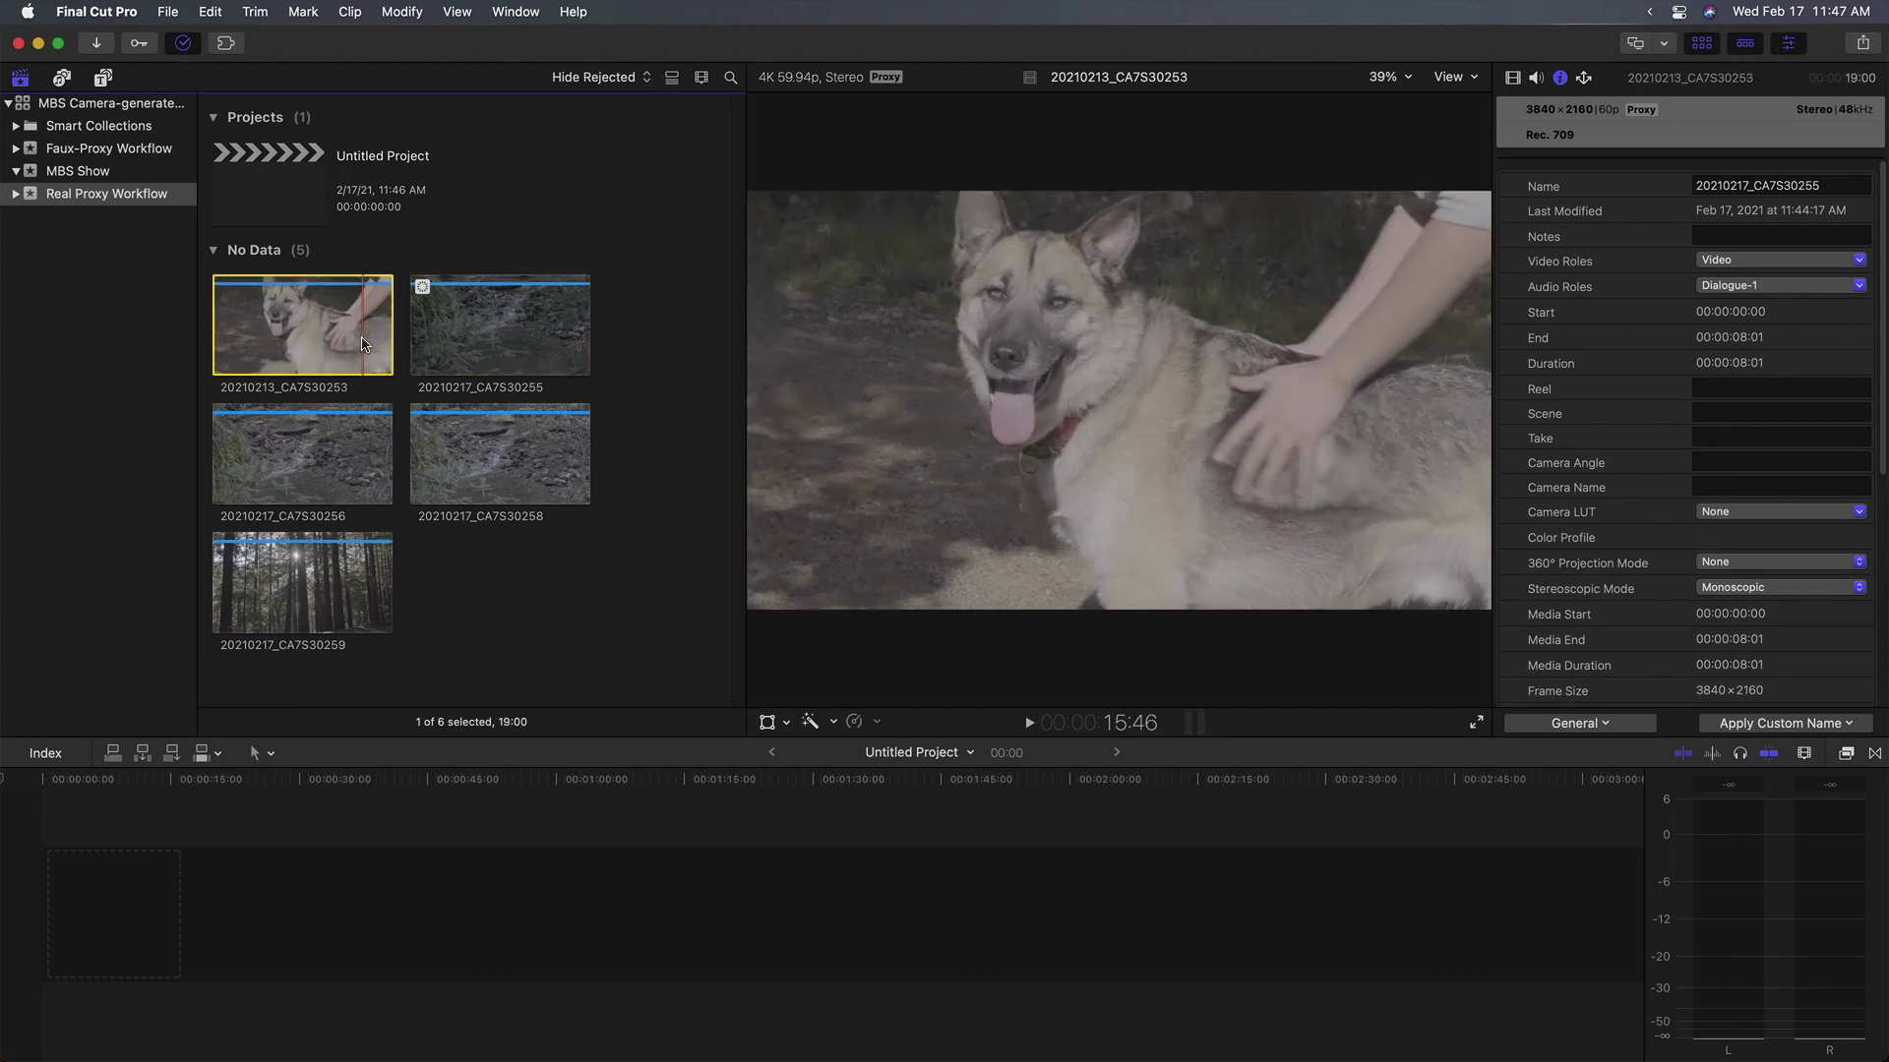
pyautogui.press('super+a')
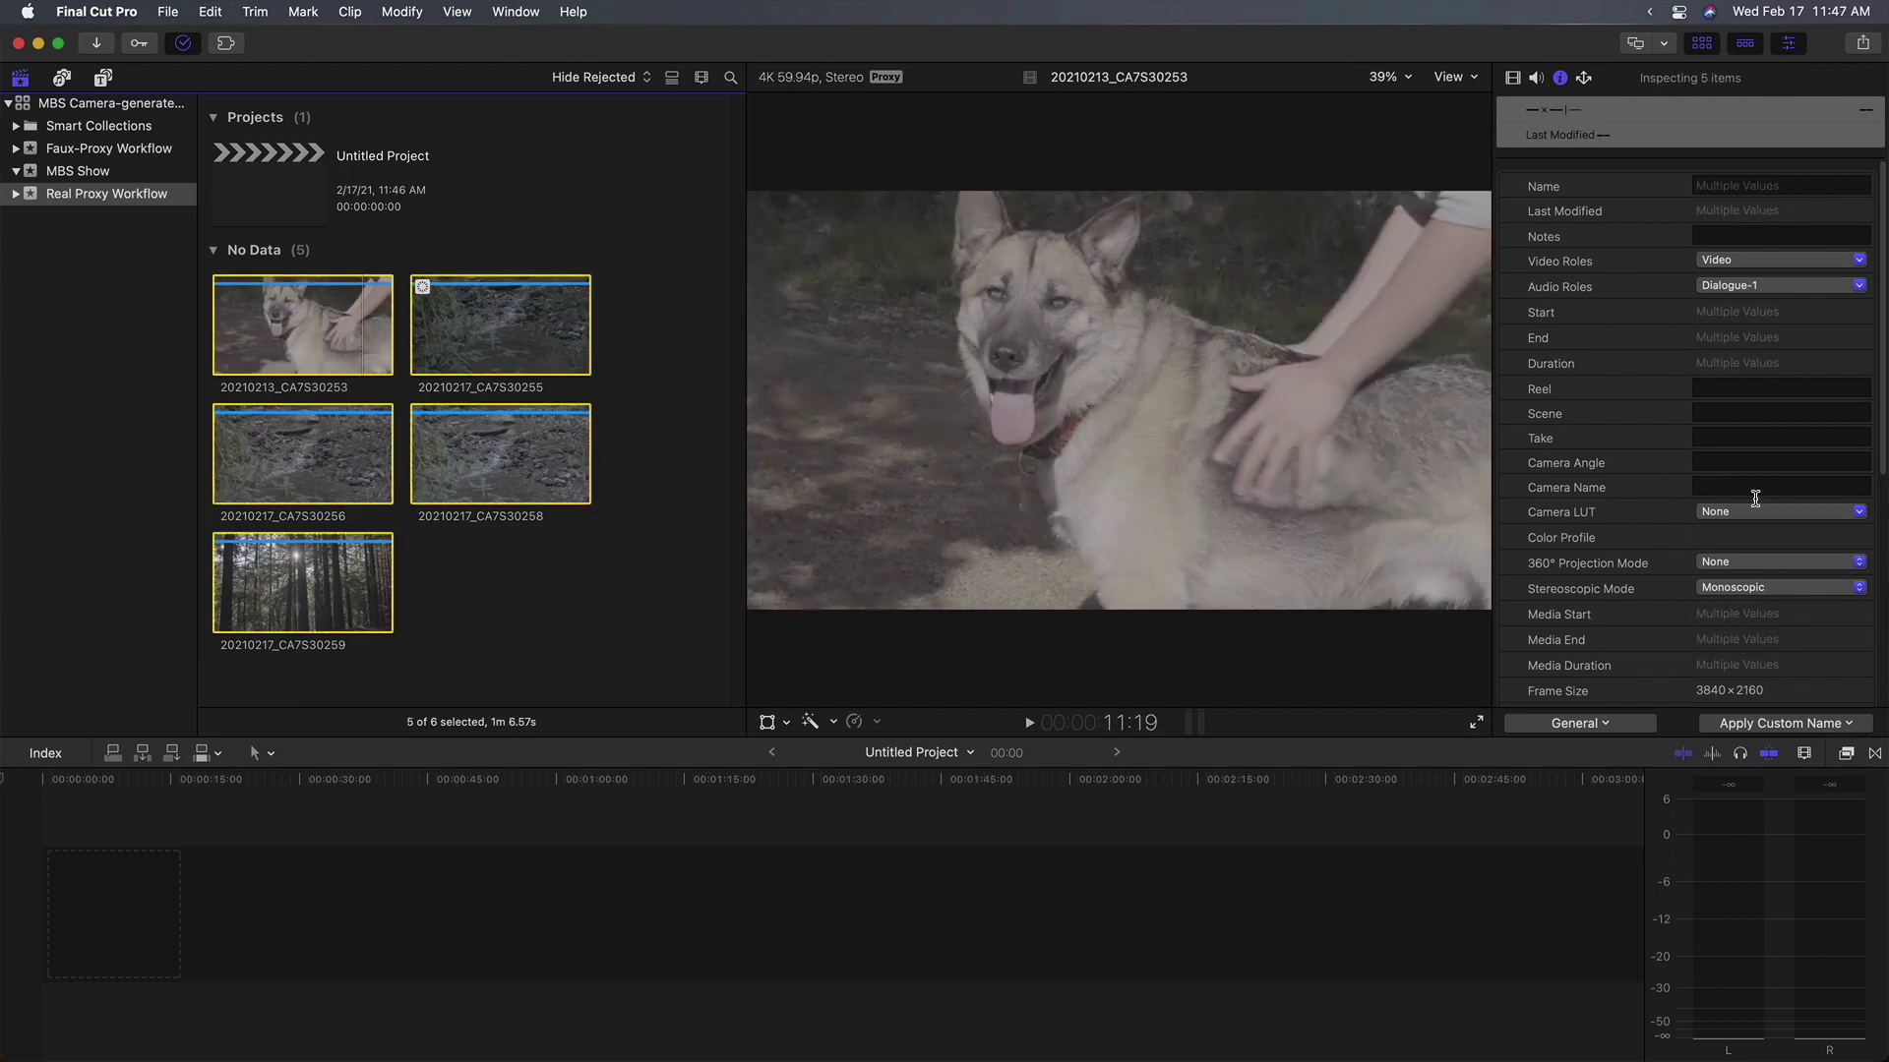
pyautogui.click(1761, 513)
pyautogui.moveTo(1731, 949)
pyautogui.moveTo(1603, 949)
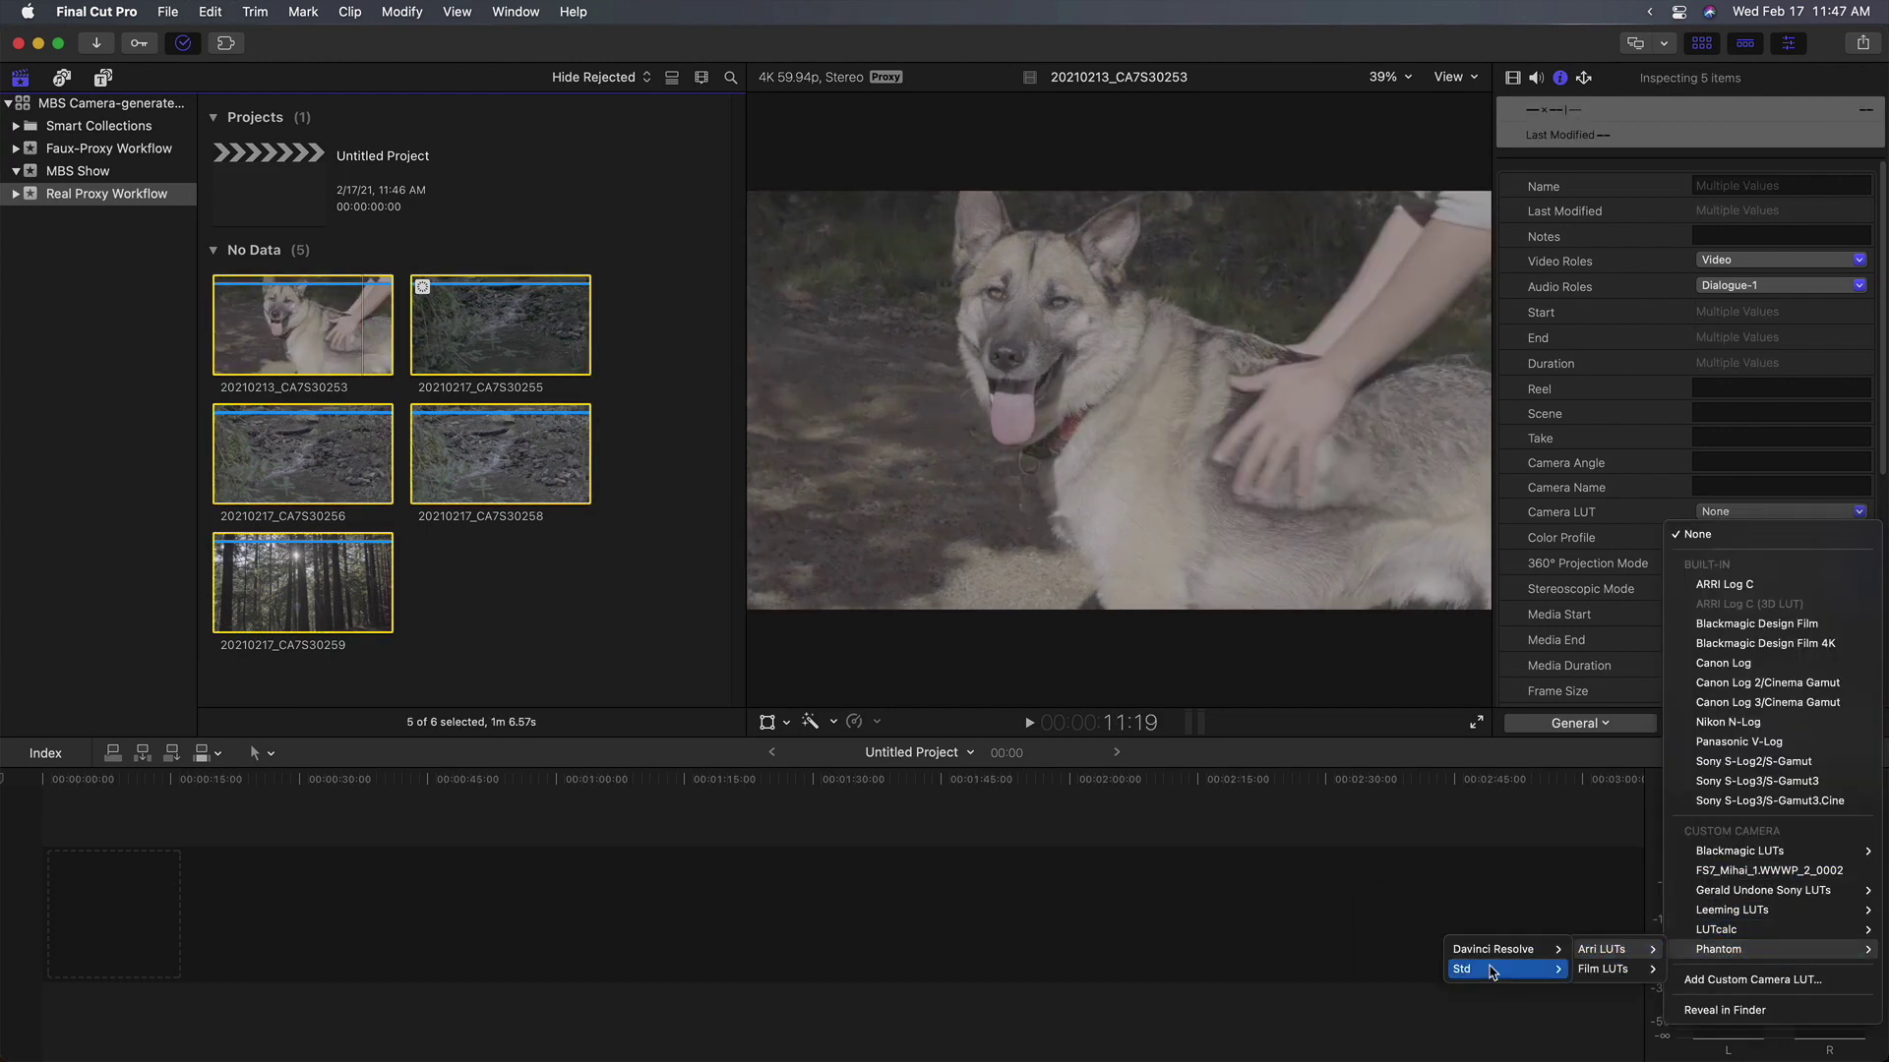
pyautogui.moveTo(1480, 969)
pyautogui.moveTo(1426, 988)
pyautogui.click(1237, 1002)
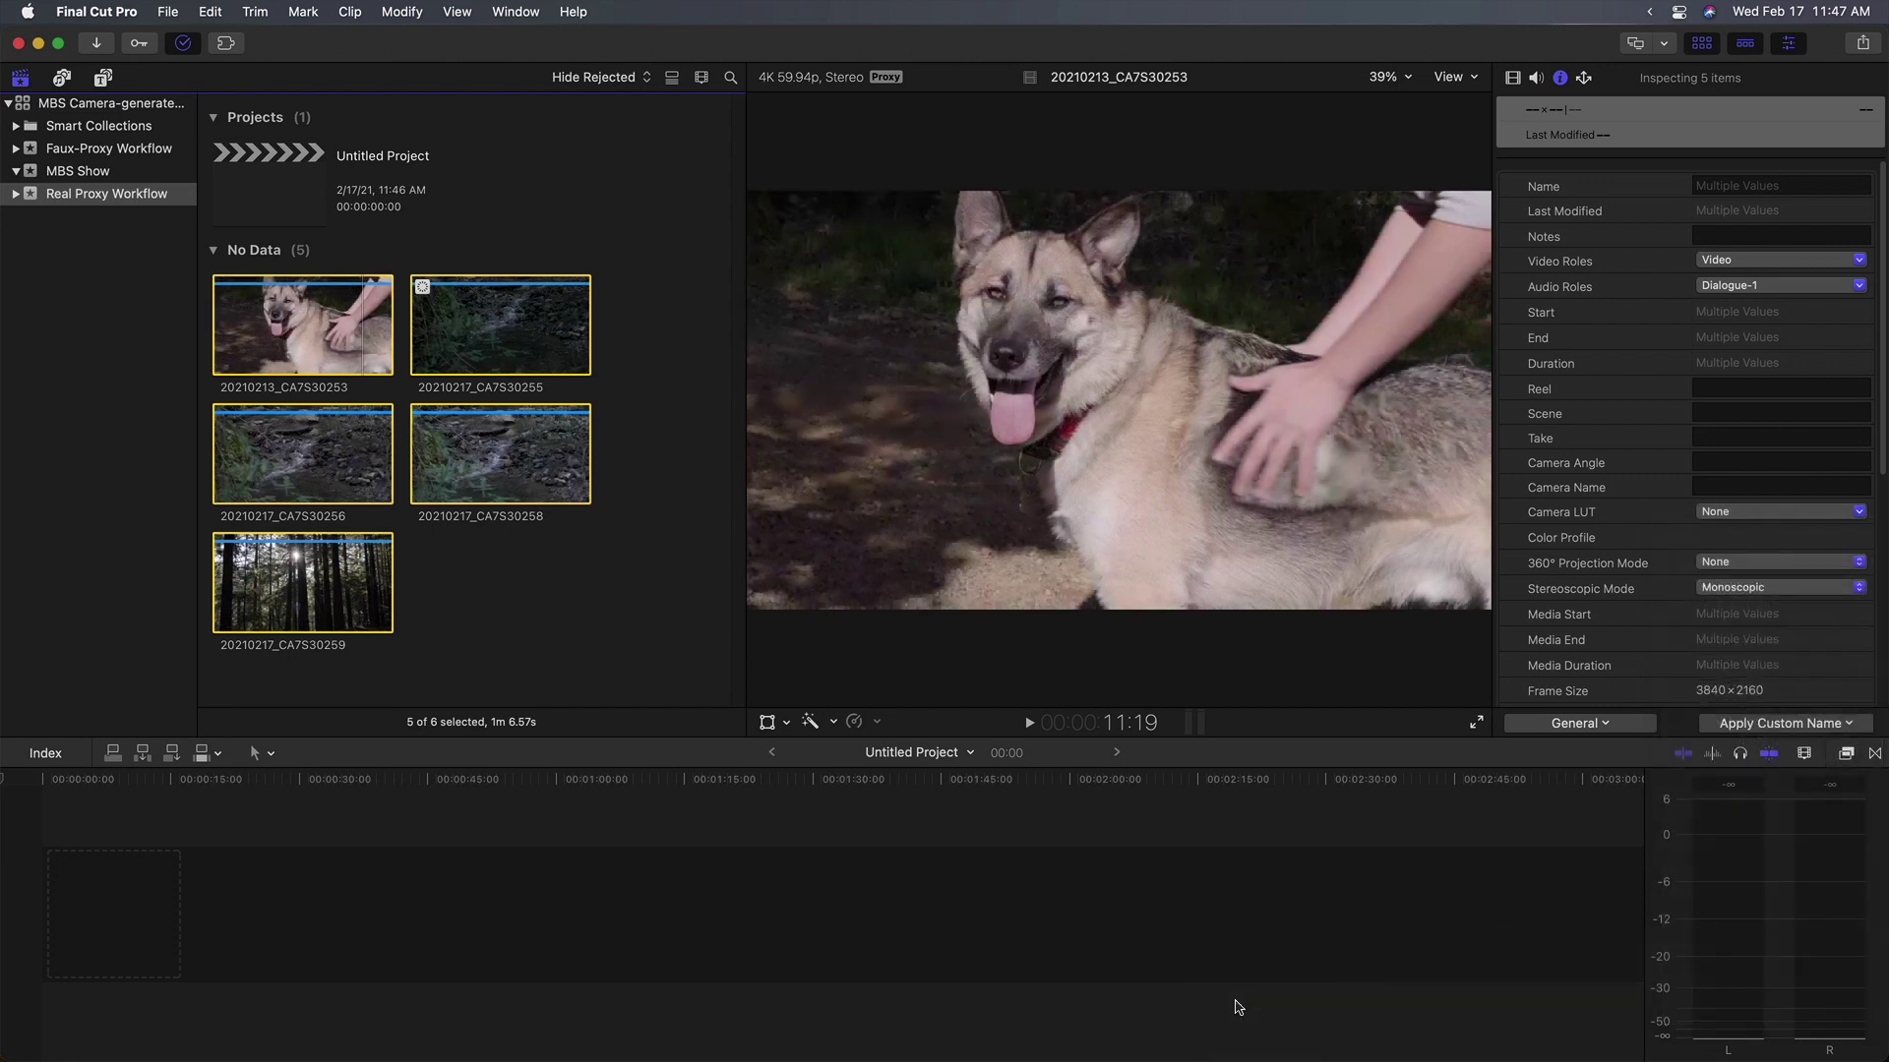
# Append the clips to the project and move 20210217_CA7S30256 to the end.
pyautogui.click(1235, 1003)
pyautogui.press('e')
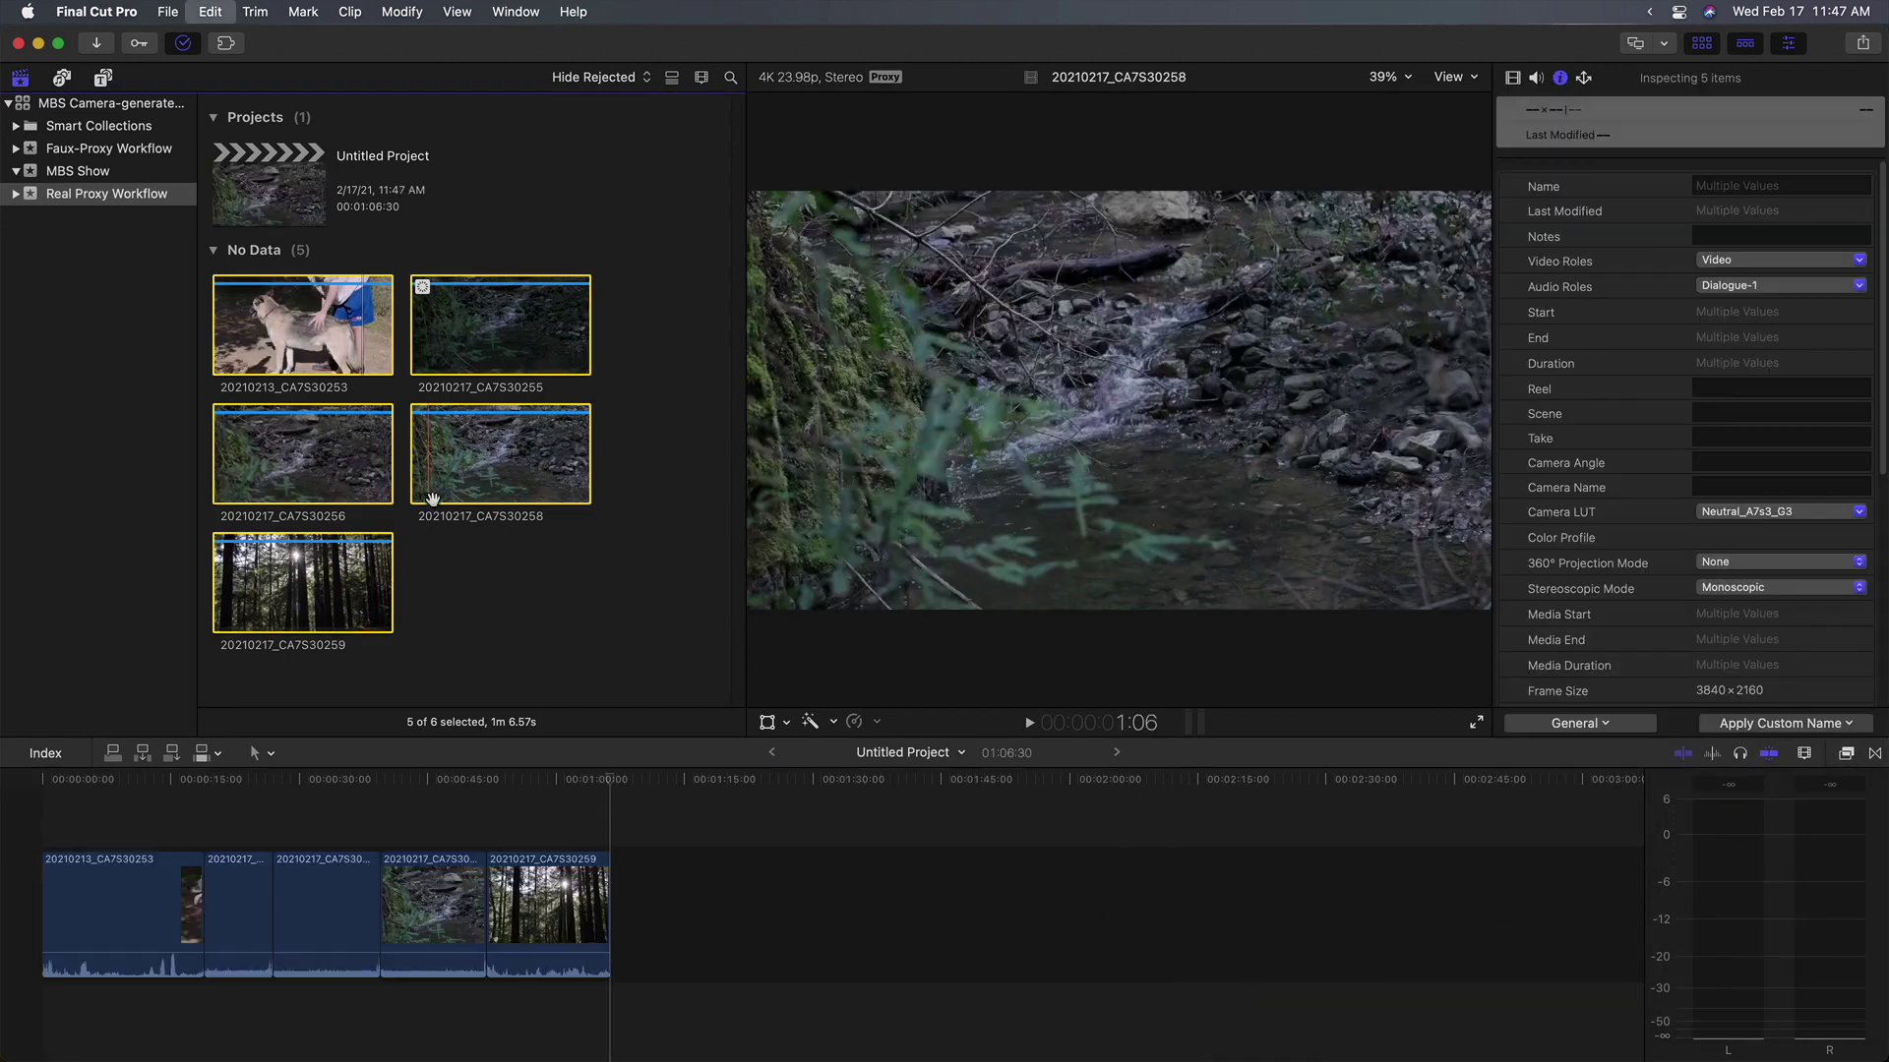
pyautogui.hotkey('shift', 'z')
pyautogui.moveTo(910, 913); pyautogui.dragTo(1318, 915)
pyautogui.press('super+4')
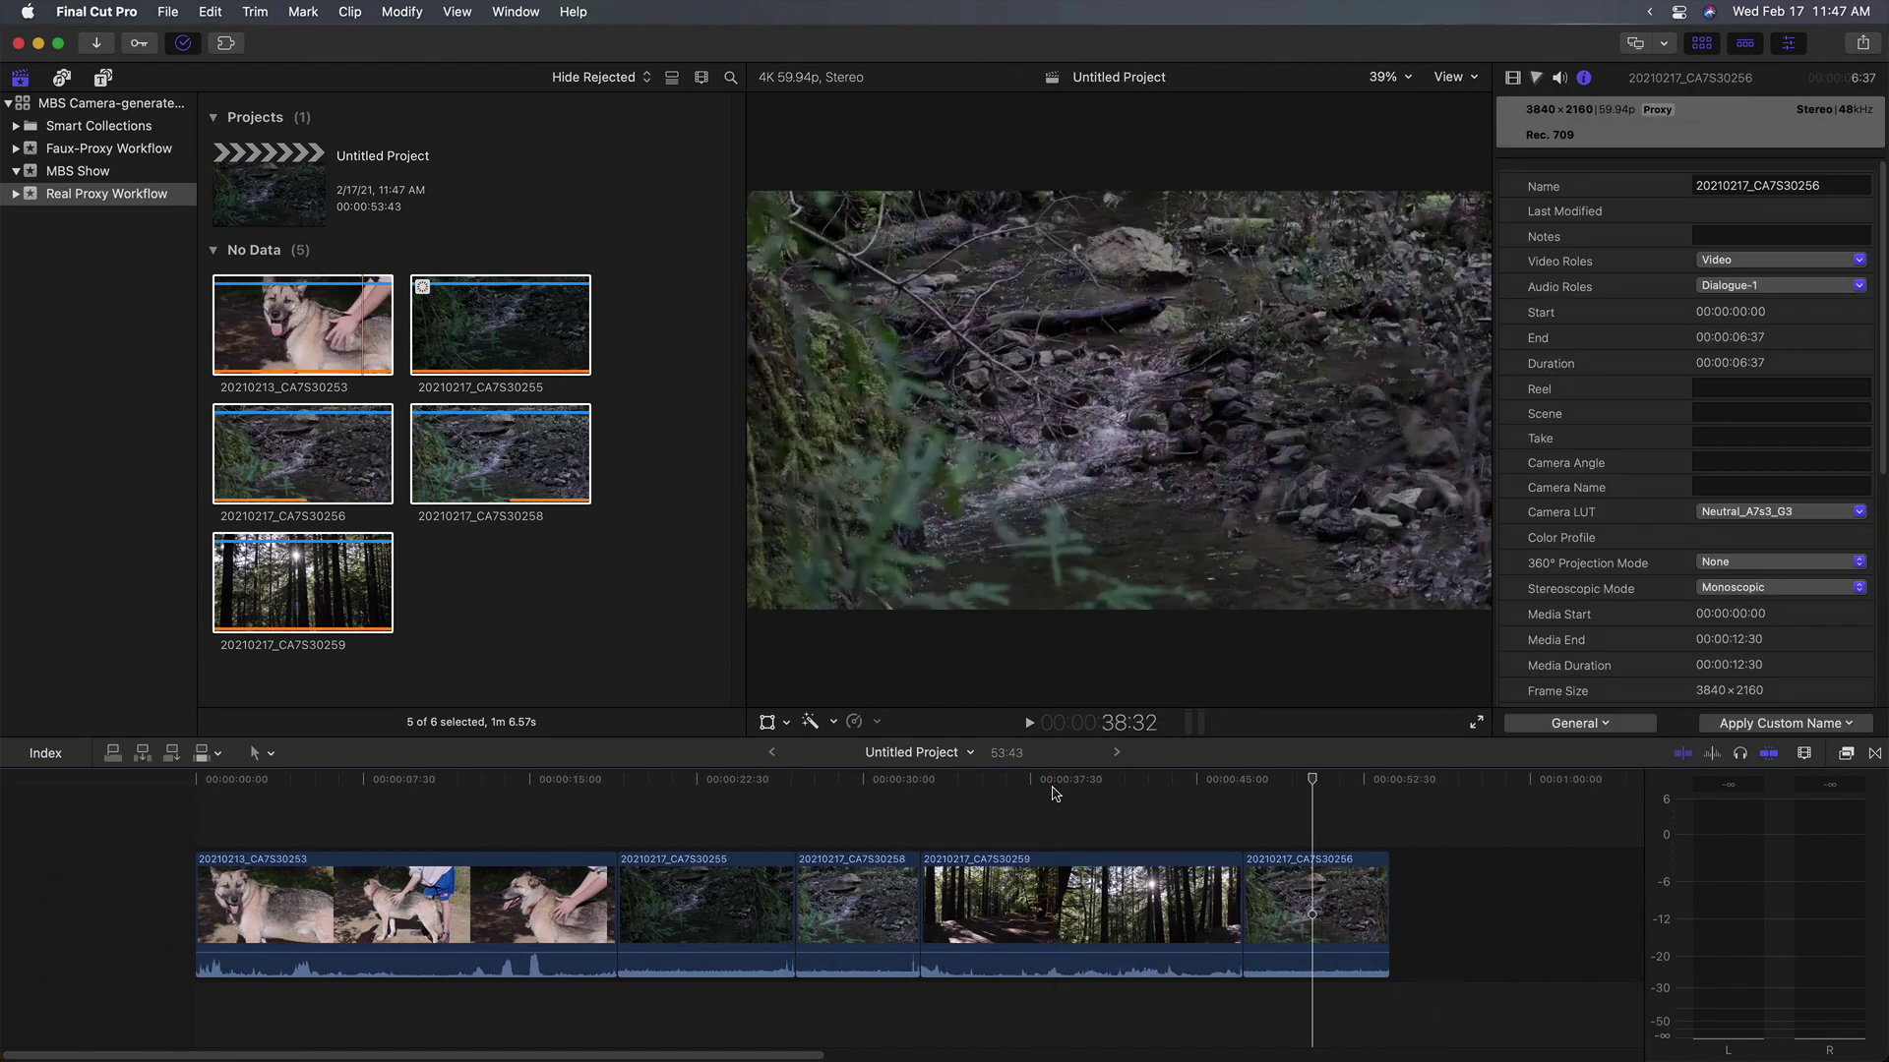
pyautogui.click(1052, 782)
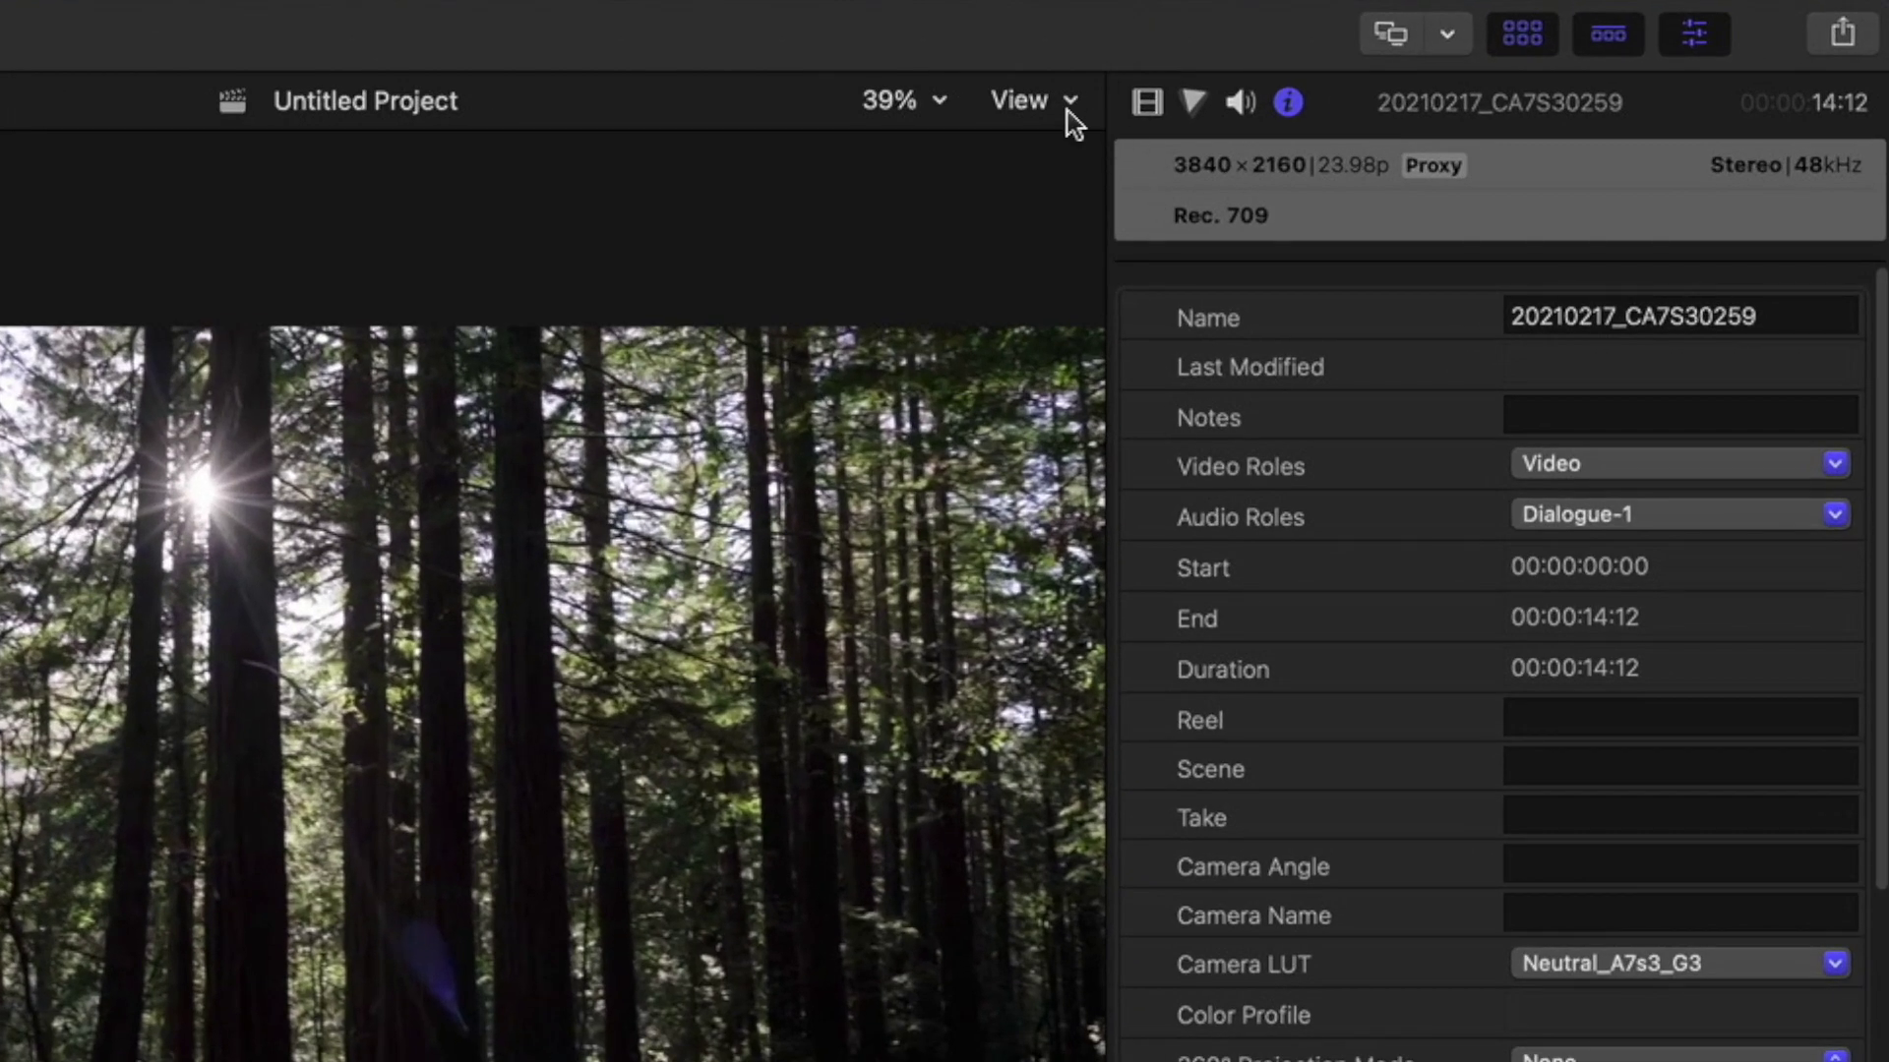
pyautogui.click(1070, 108)
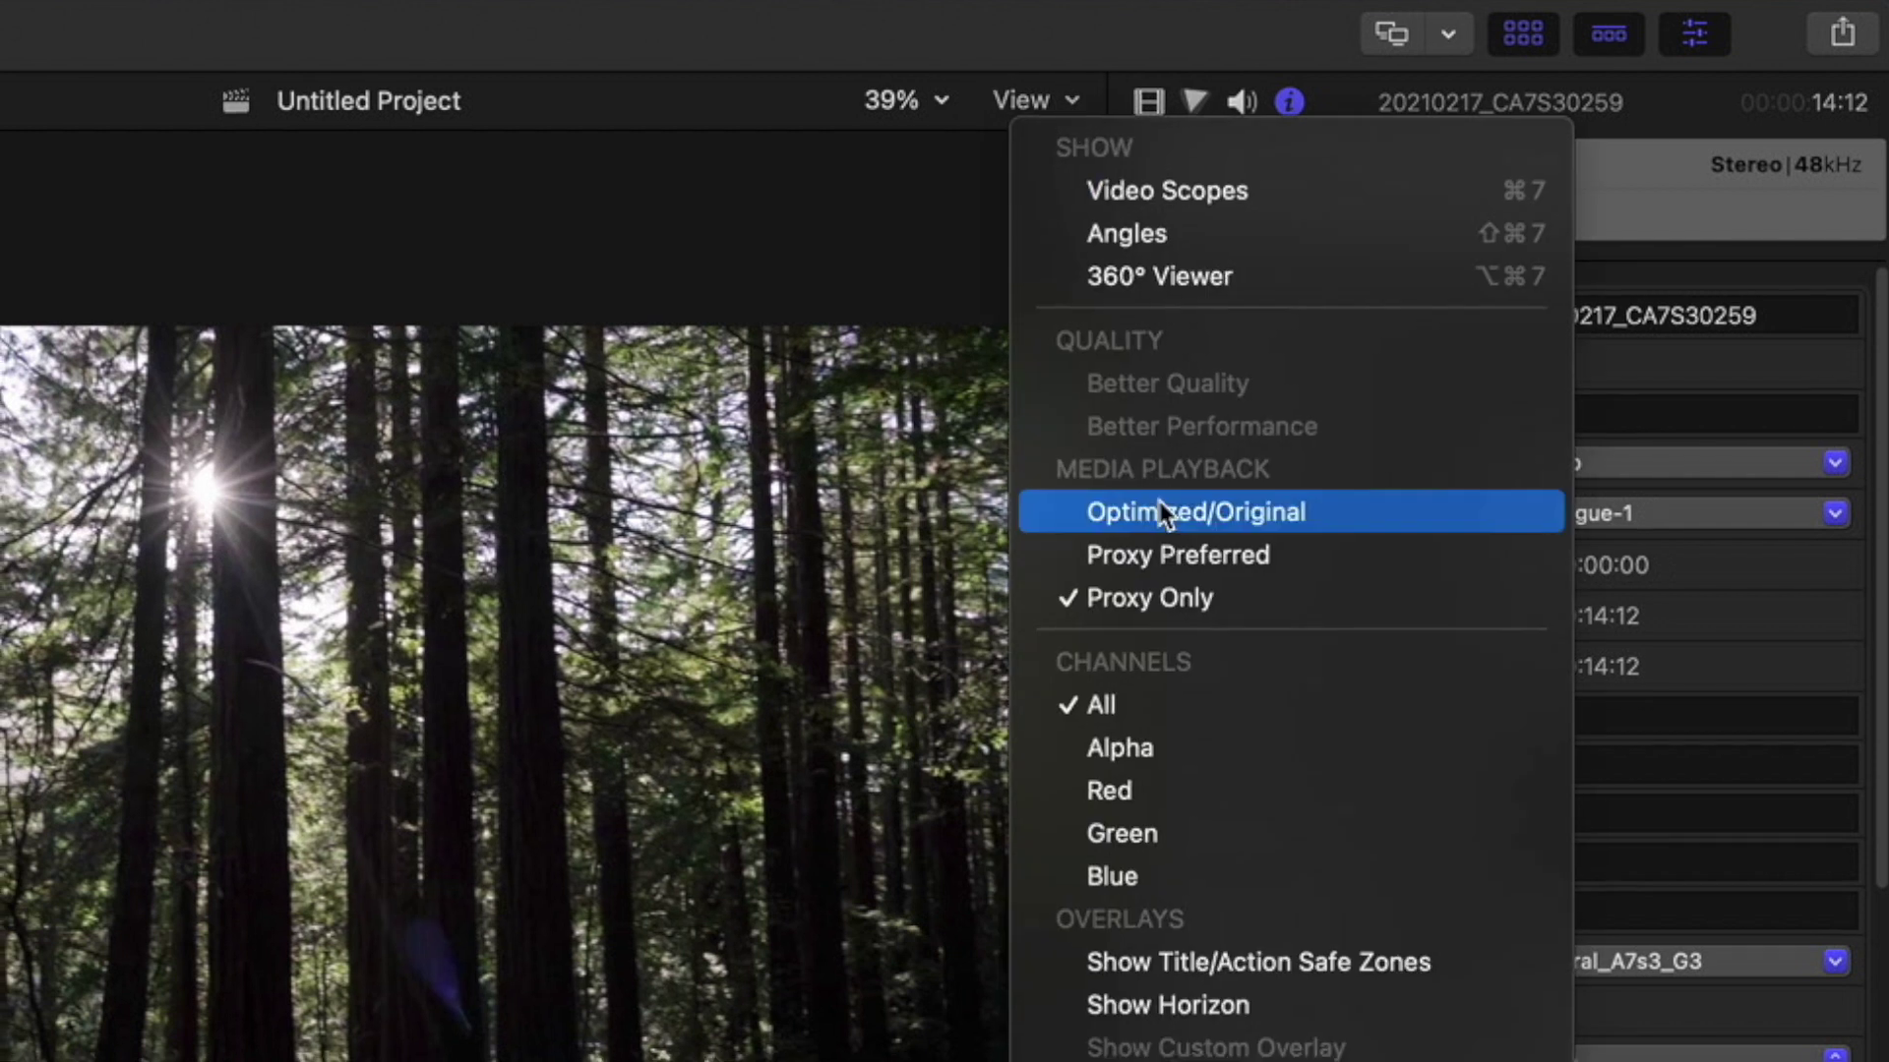
pyautogui.click(1164, 511)
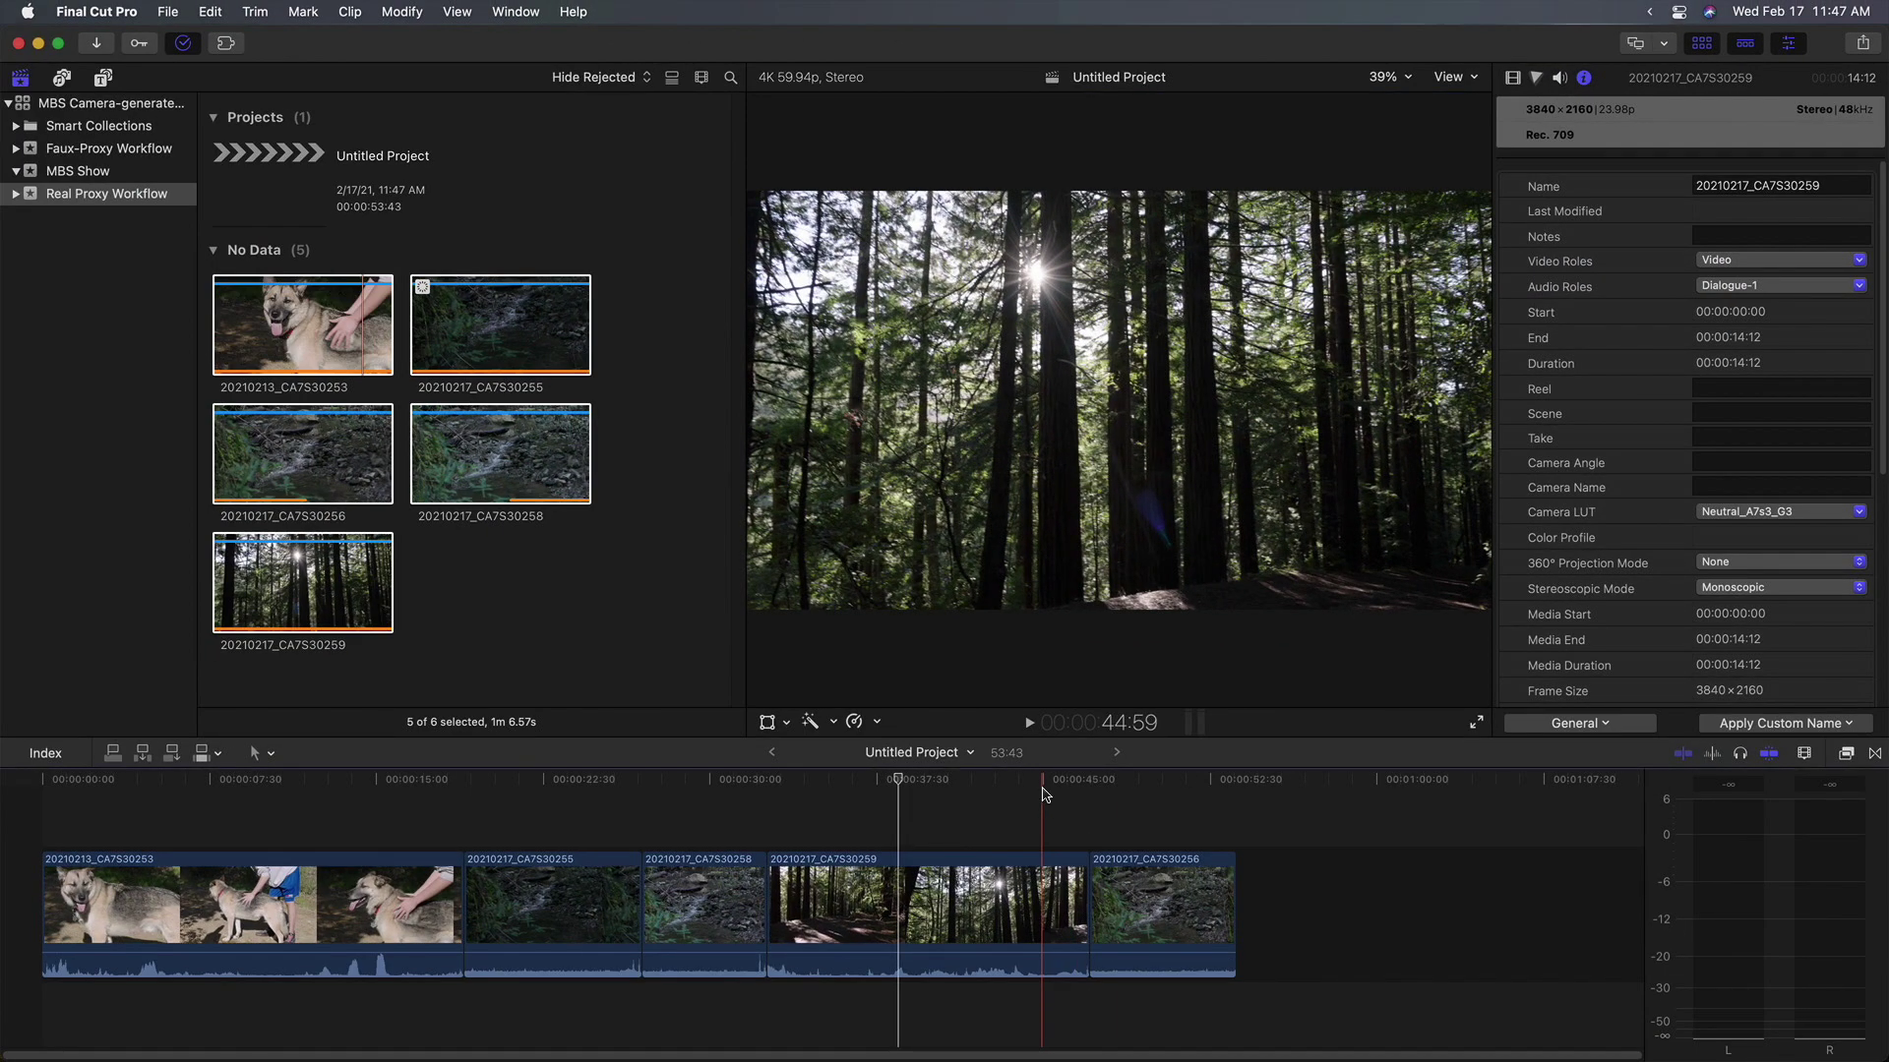
pyautogui.click(1042, 785)
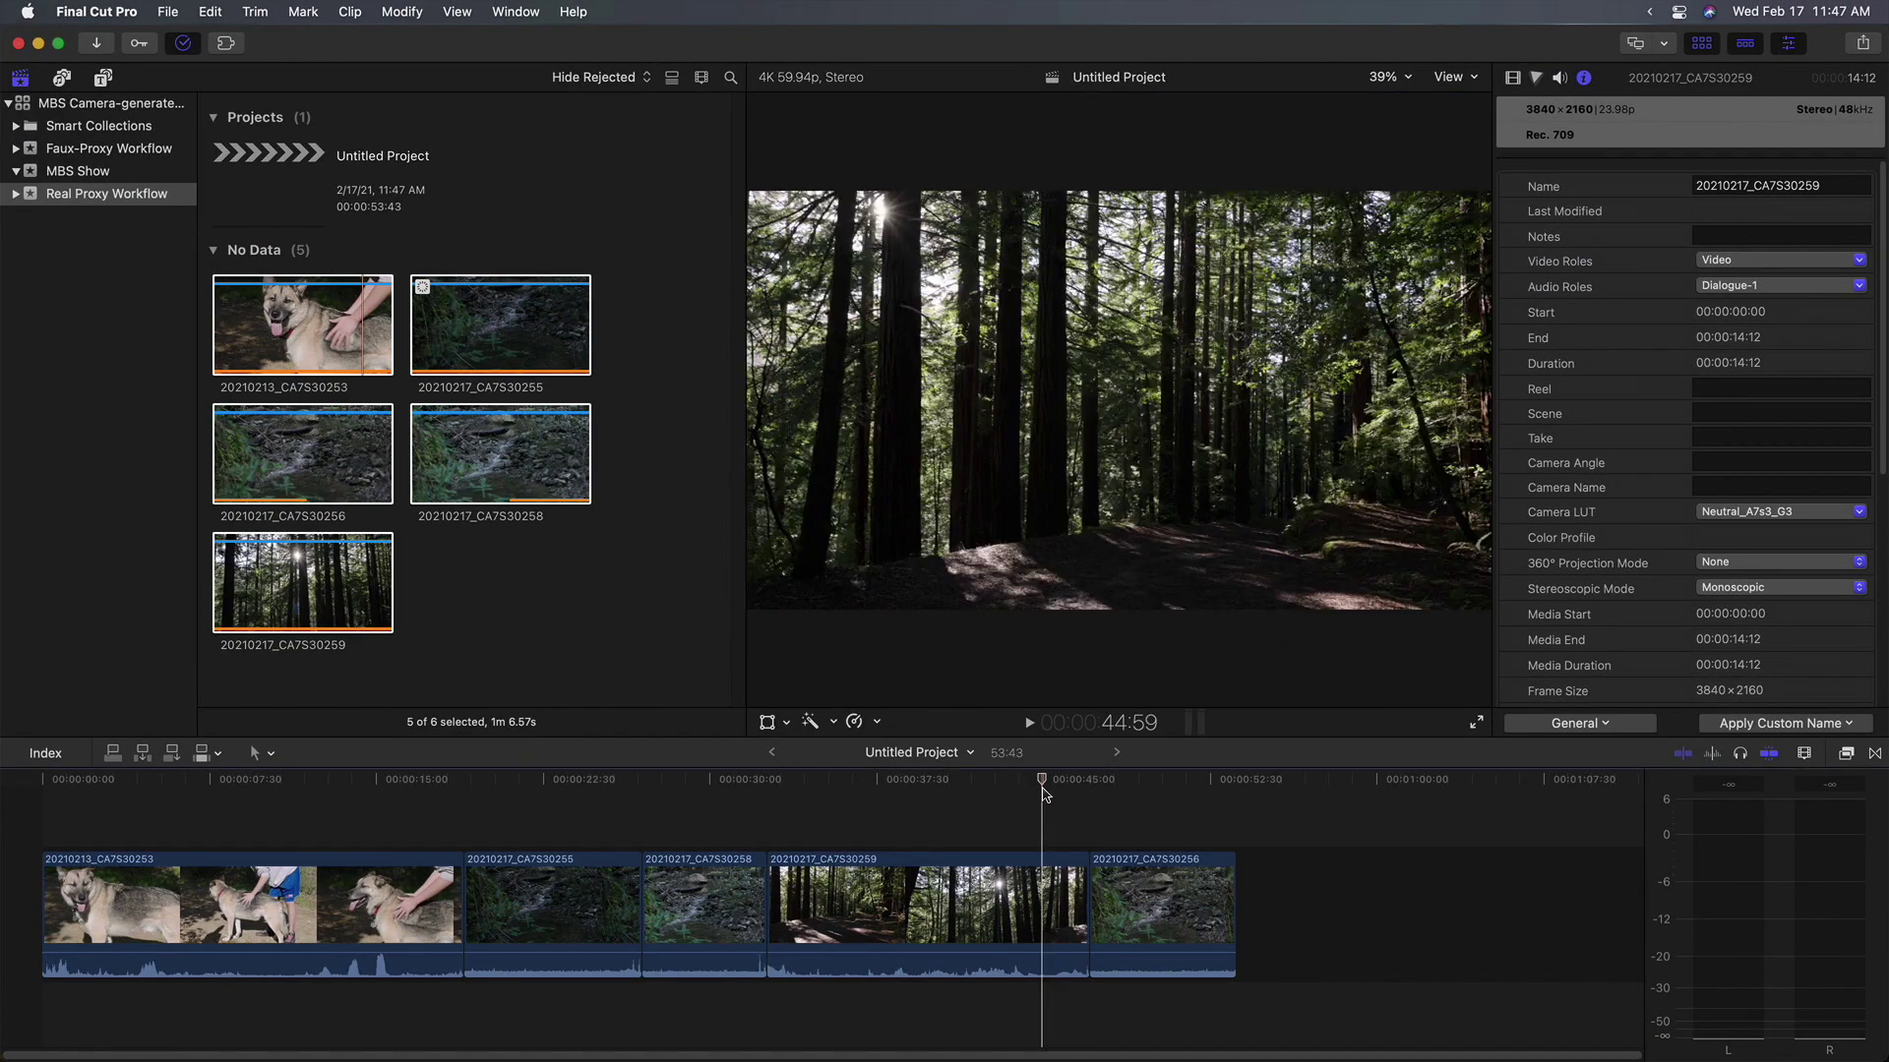
pyautogui.click(1024, 910)
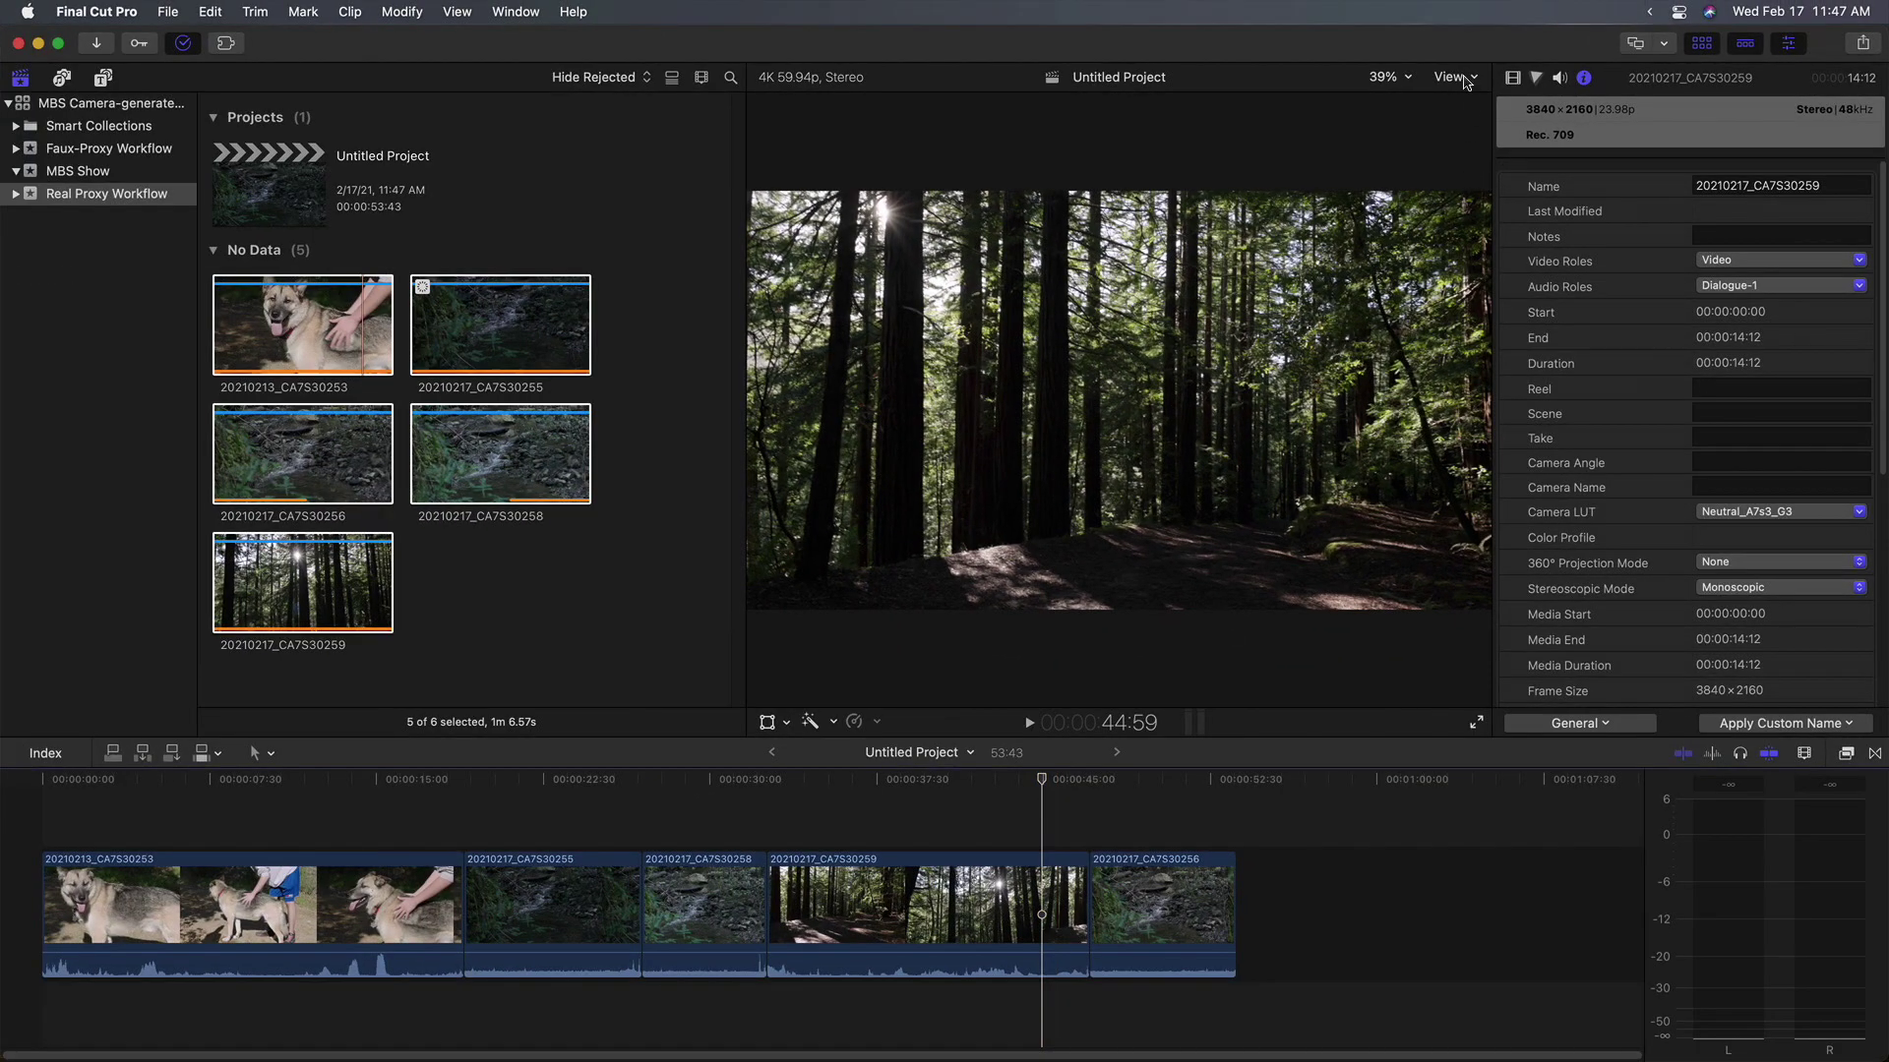
pyautogui.click(1464, 79)
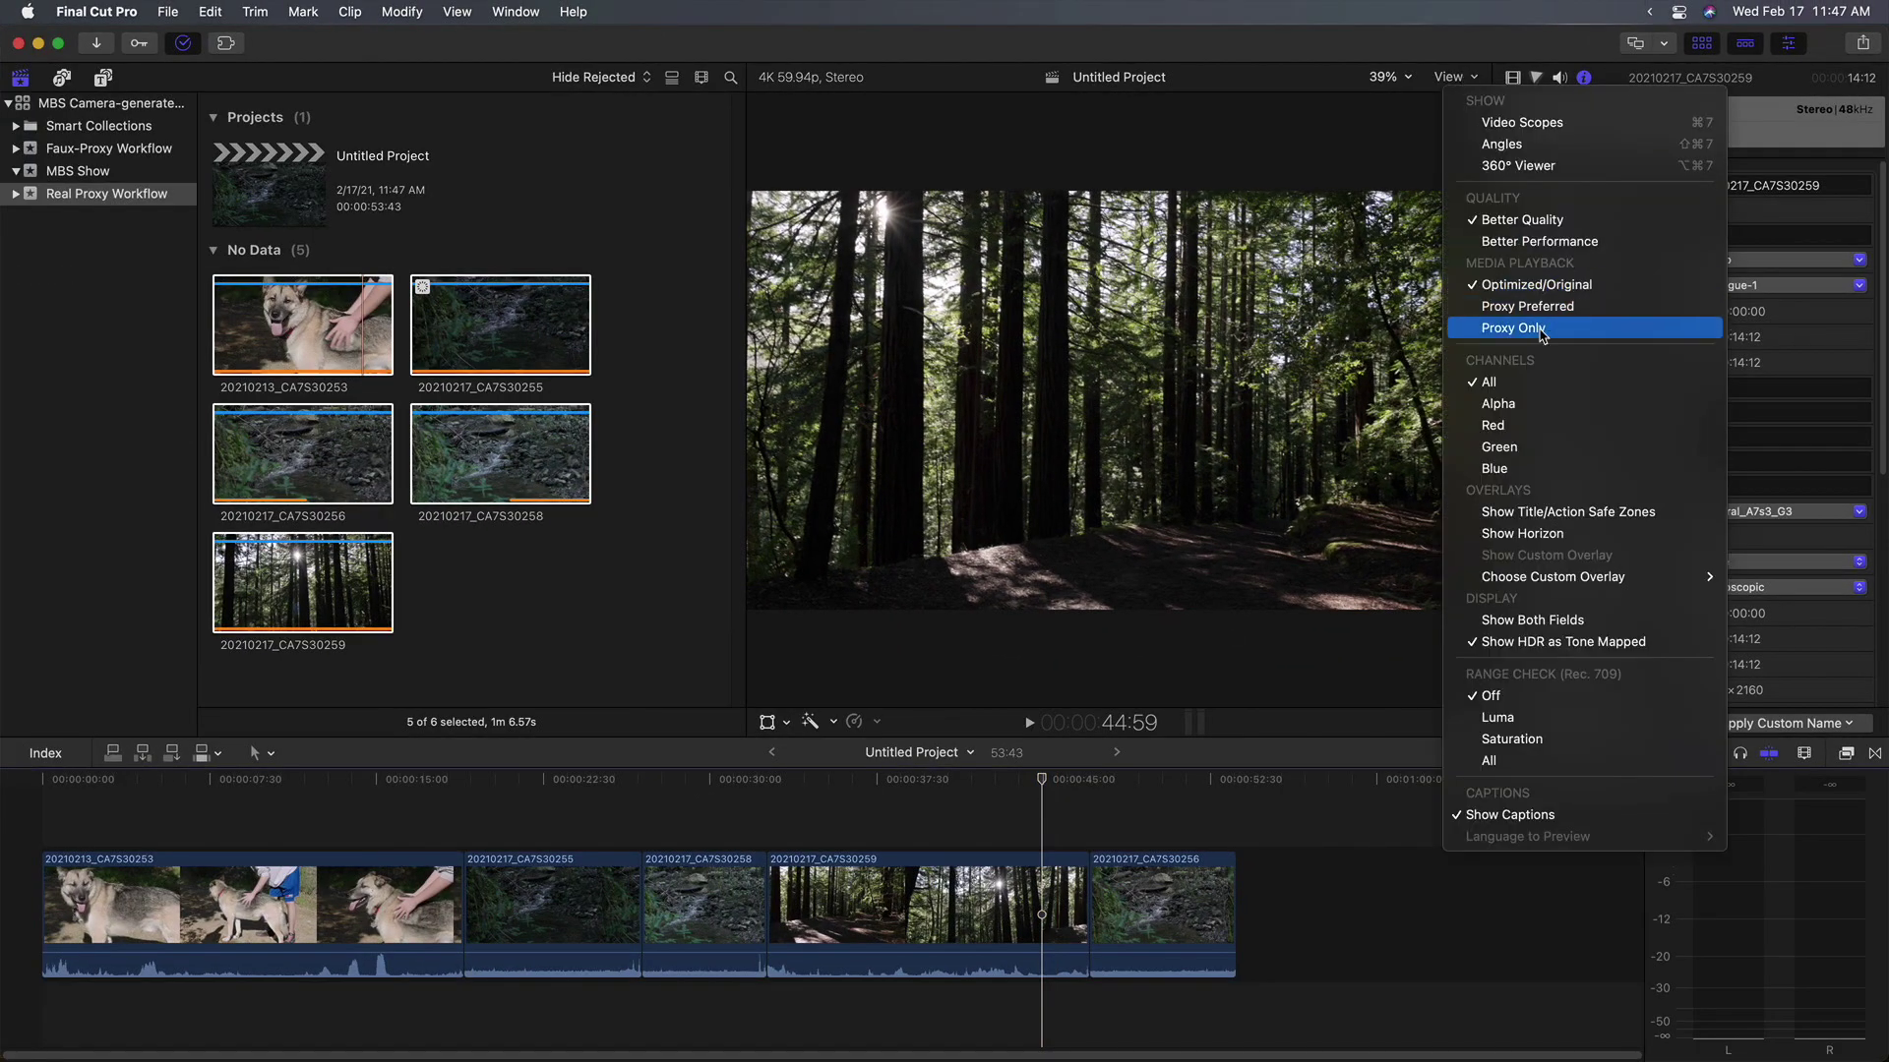
pyautogui.click(1541, 330)
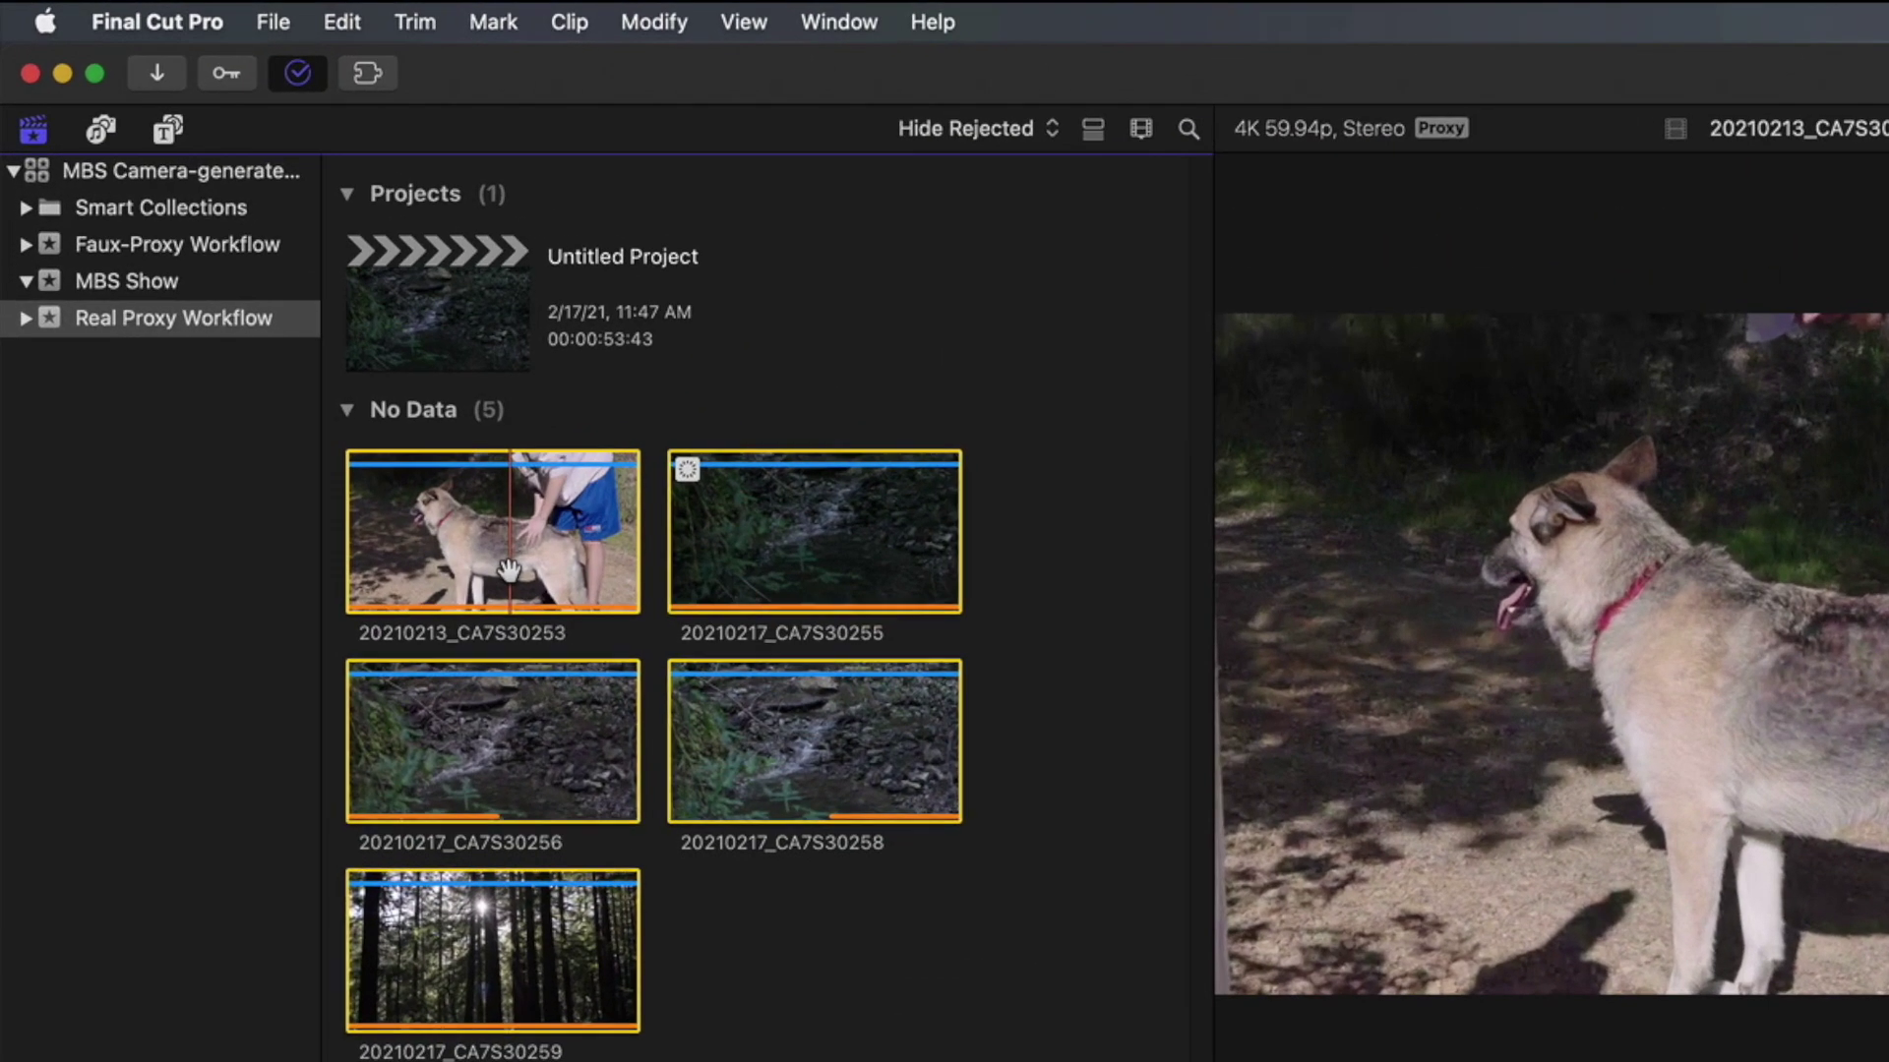
pyautogui.click(313, 348)
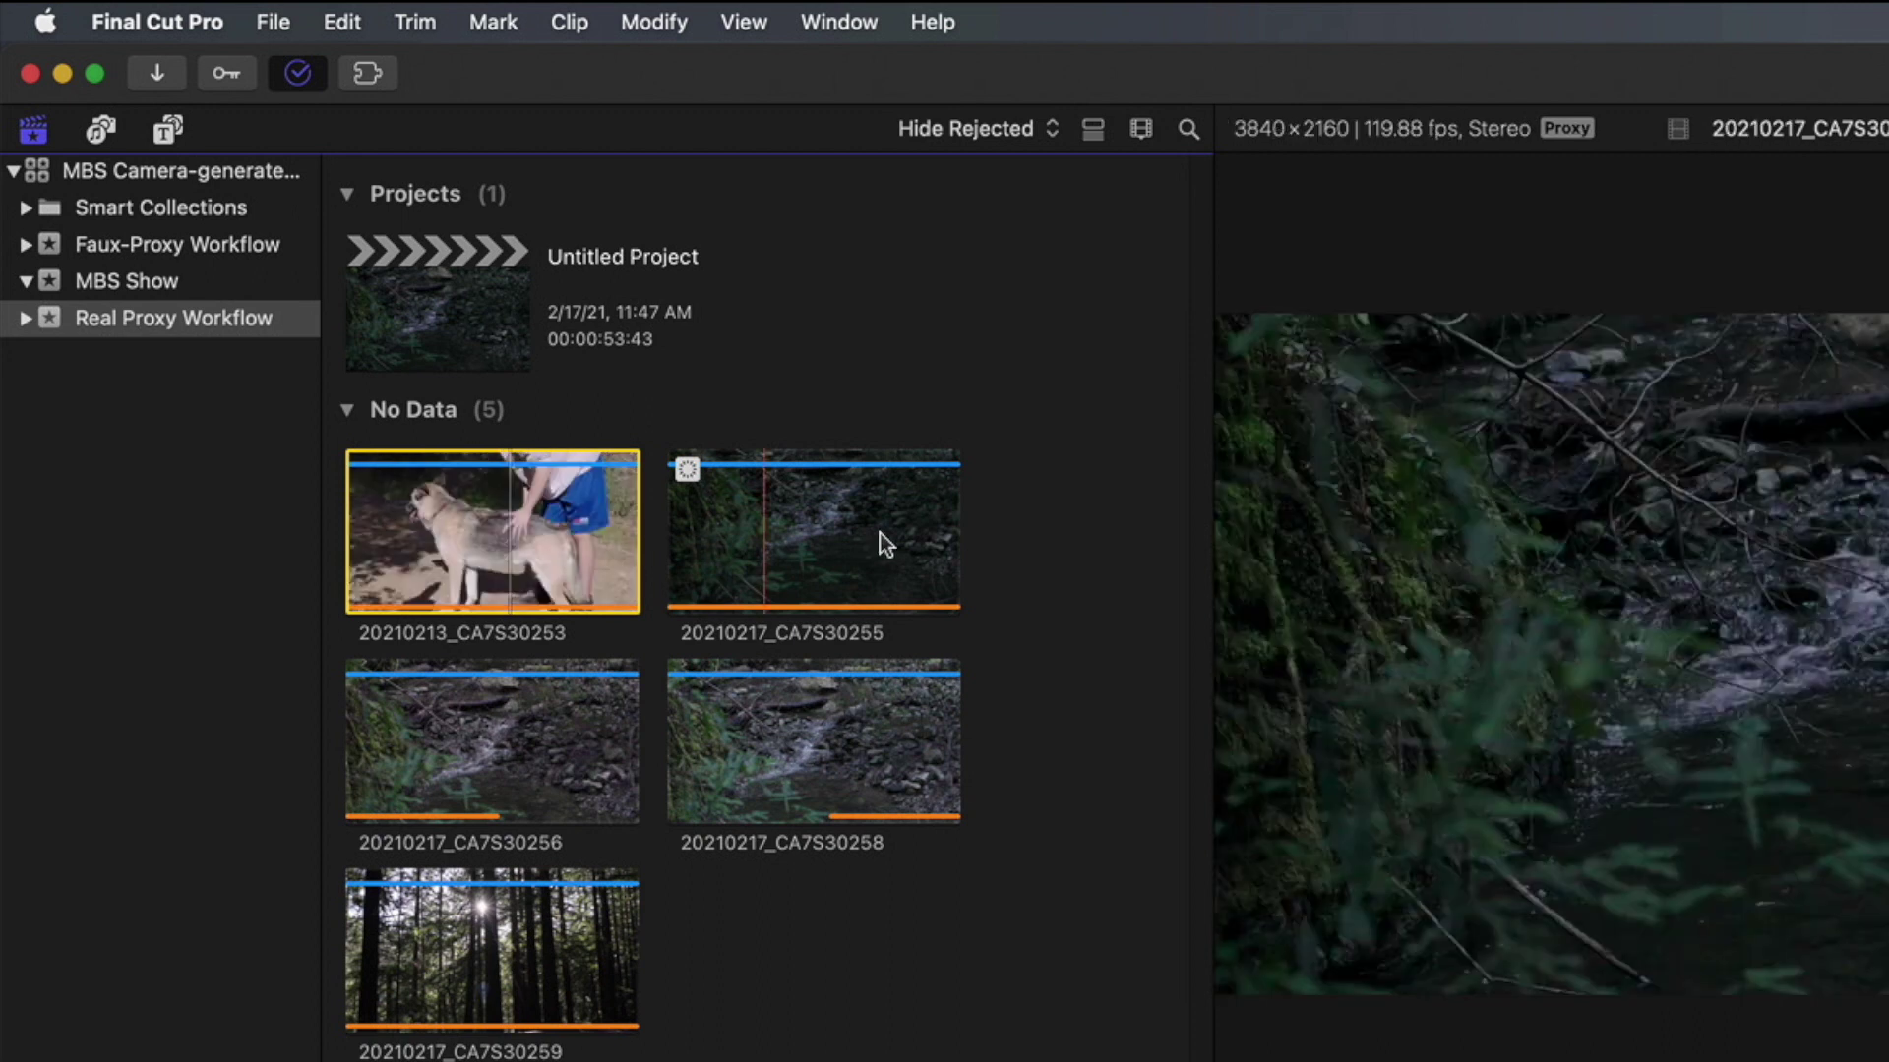
pyautogui.click(875, 532)
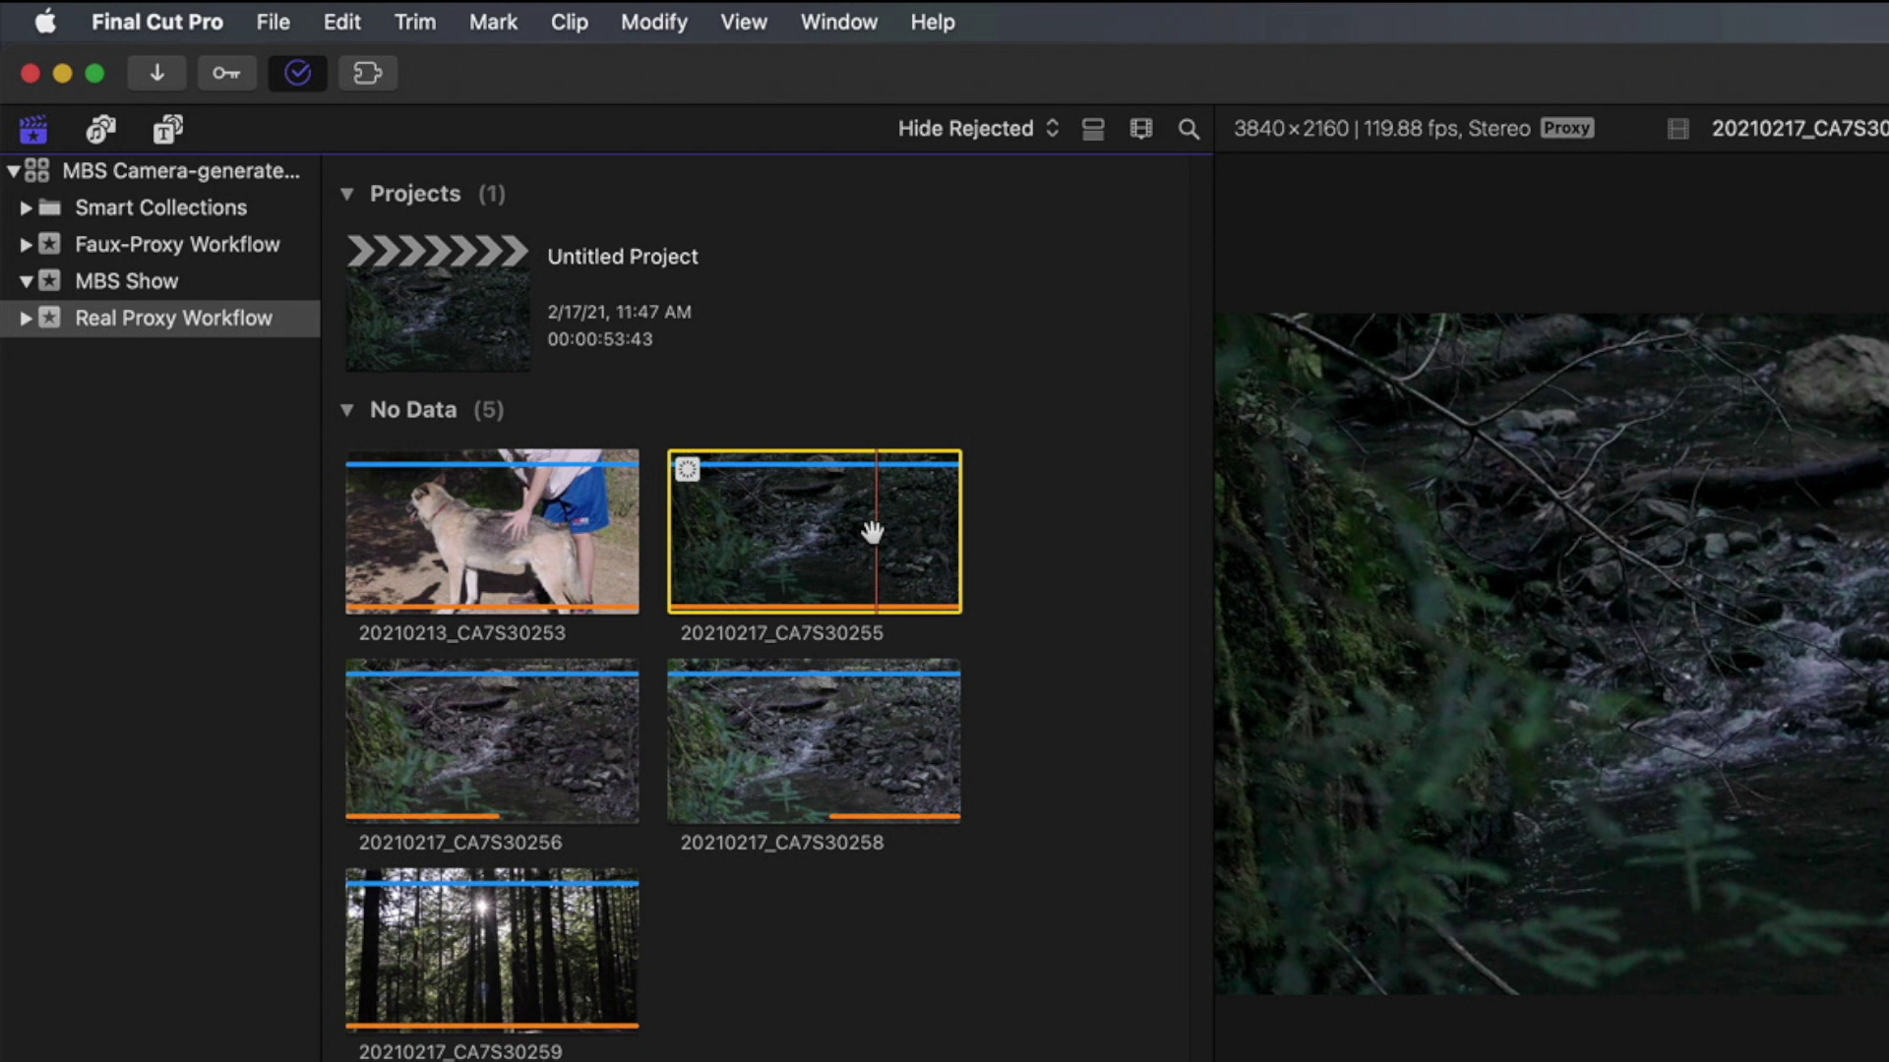
pyautogui.click(551, 523)
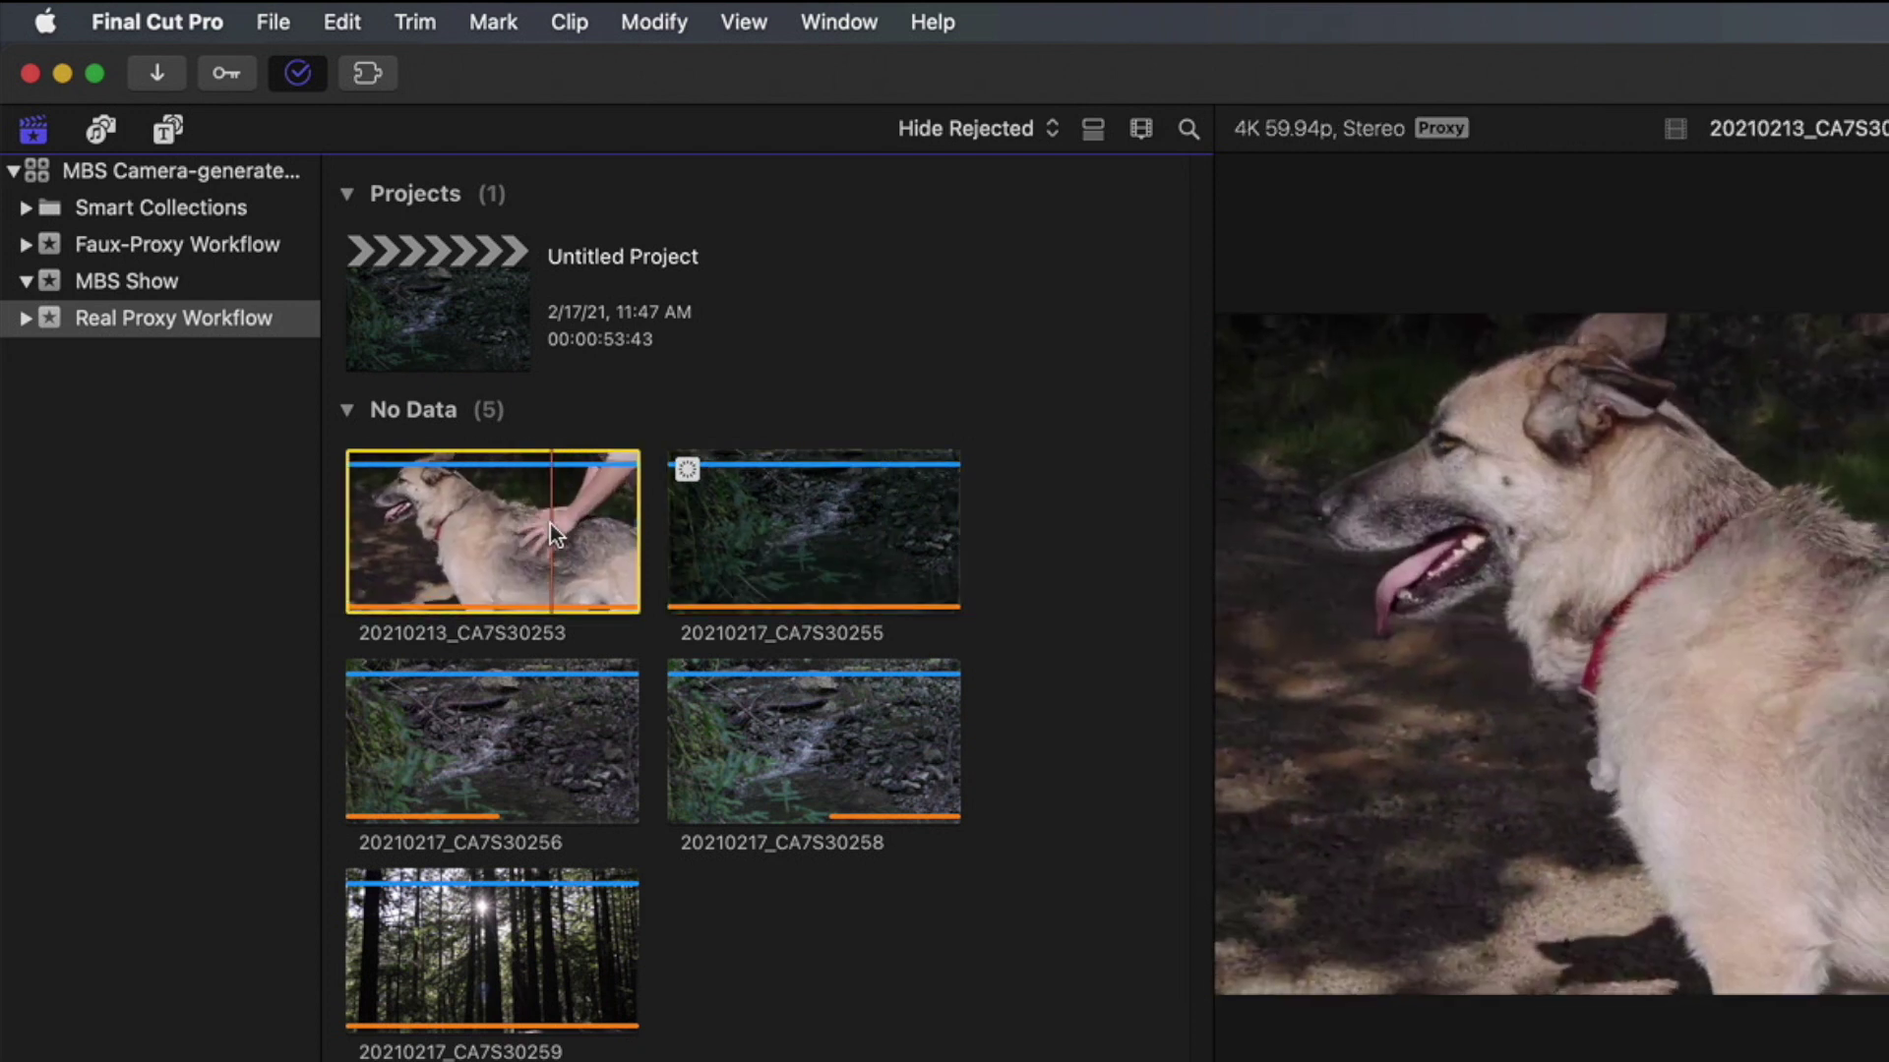
pyautogui.click(793, 512)
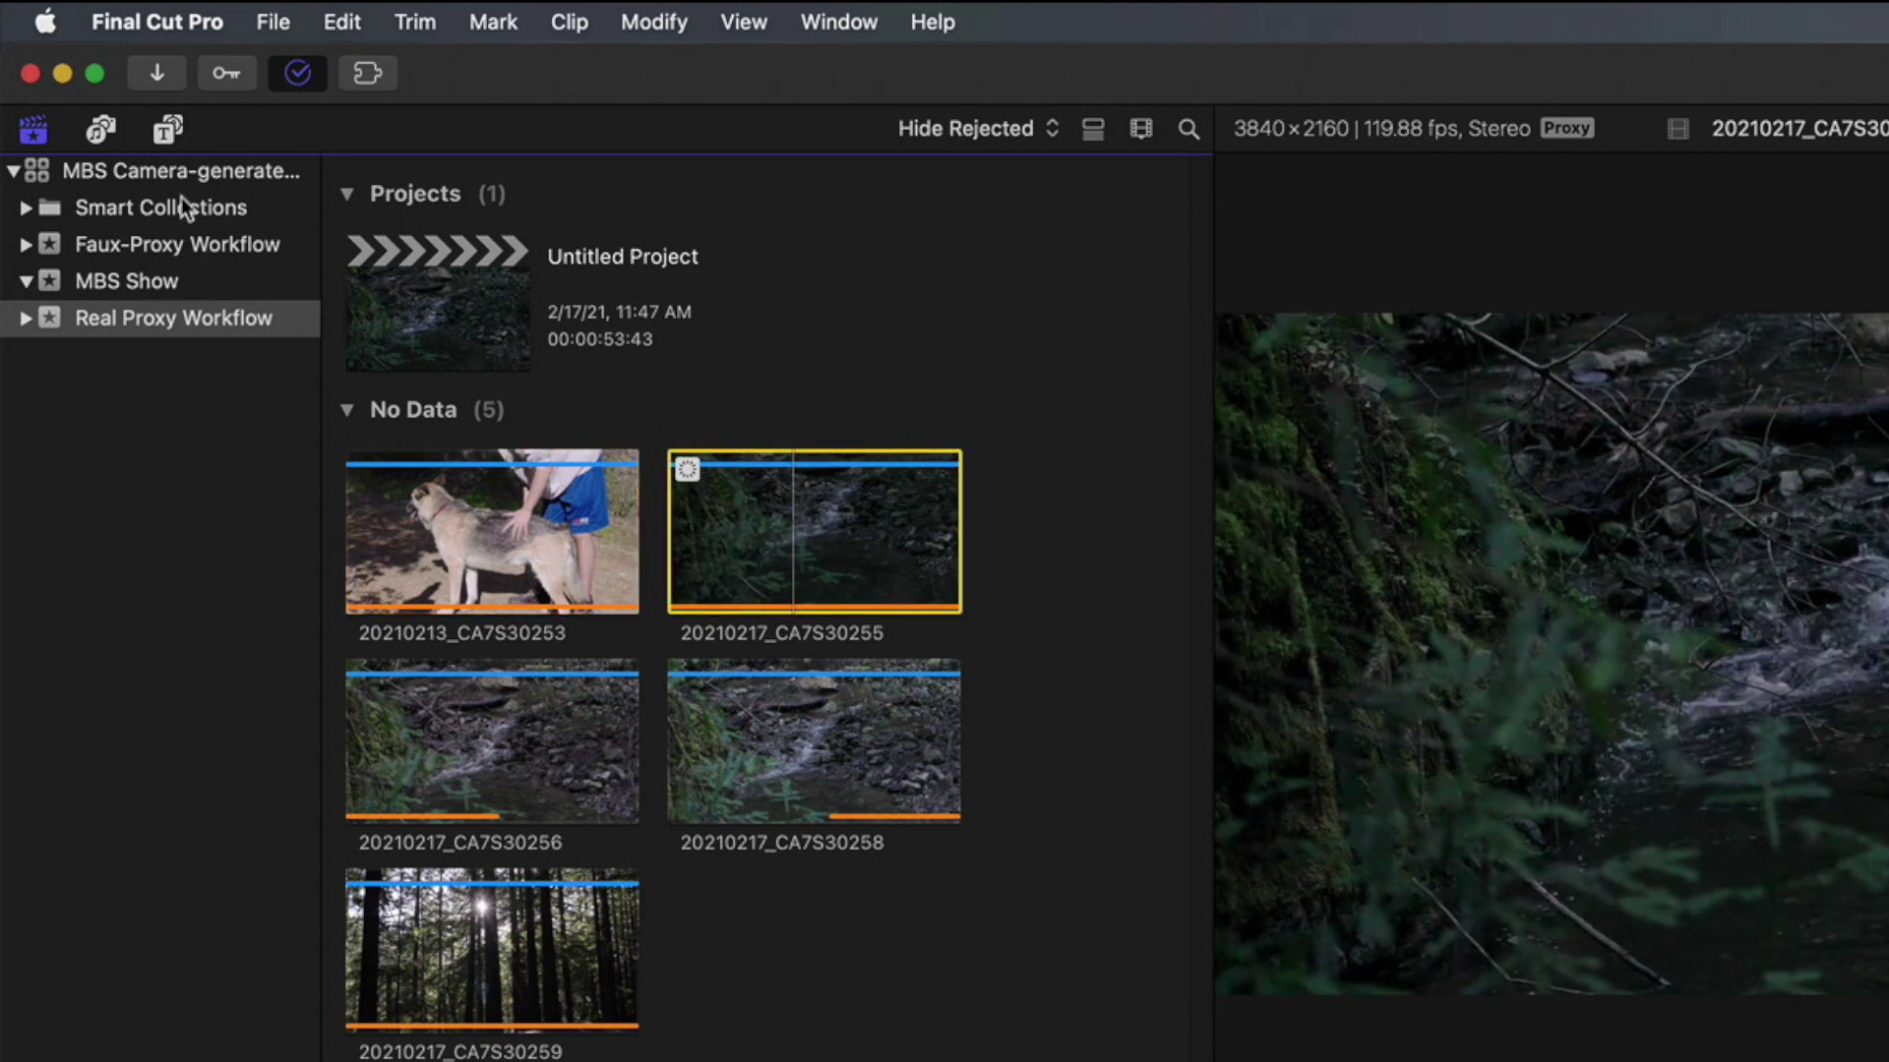
pyautogui.click(191, 174)
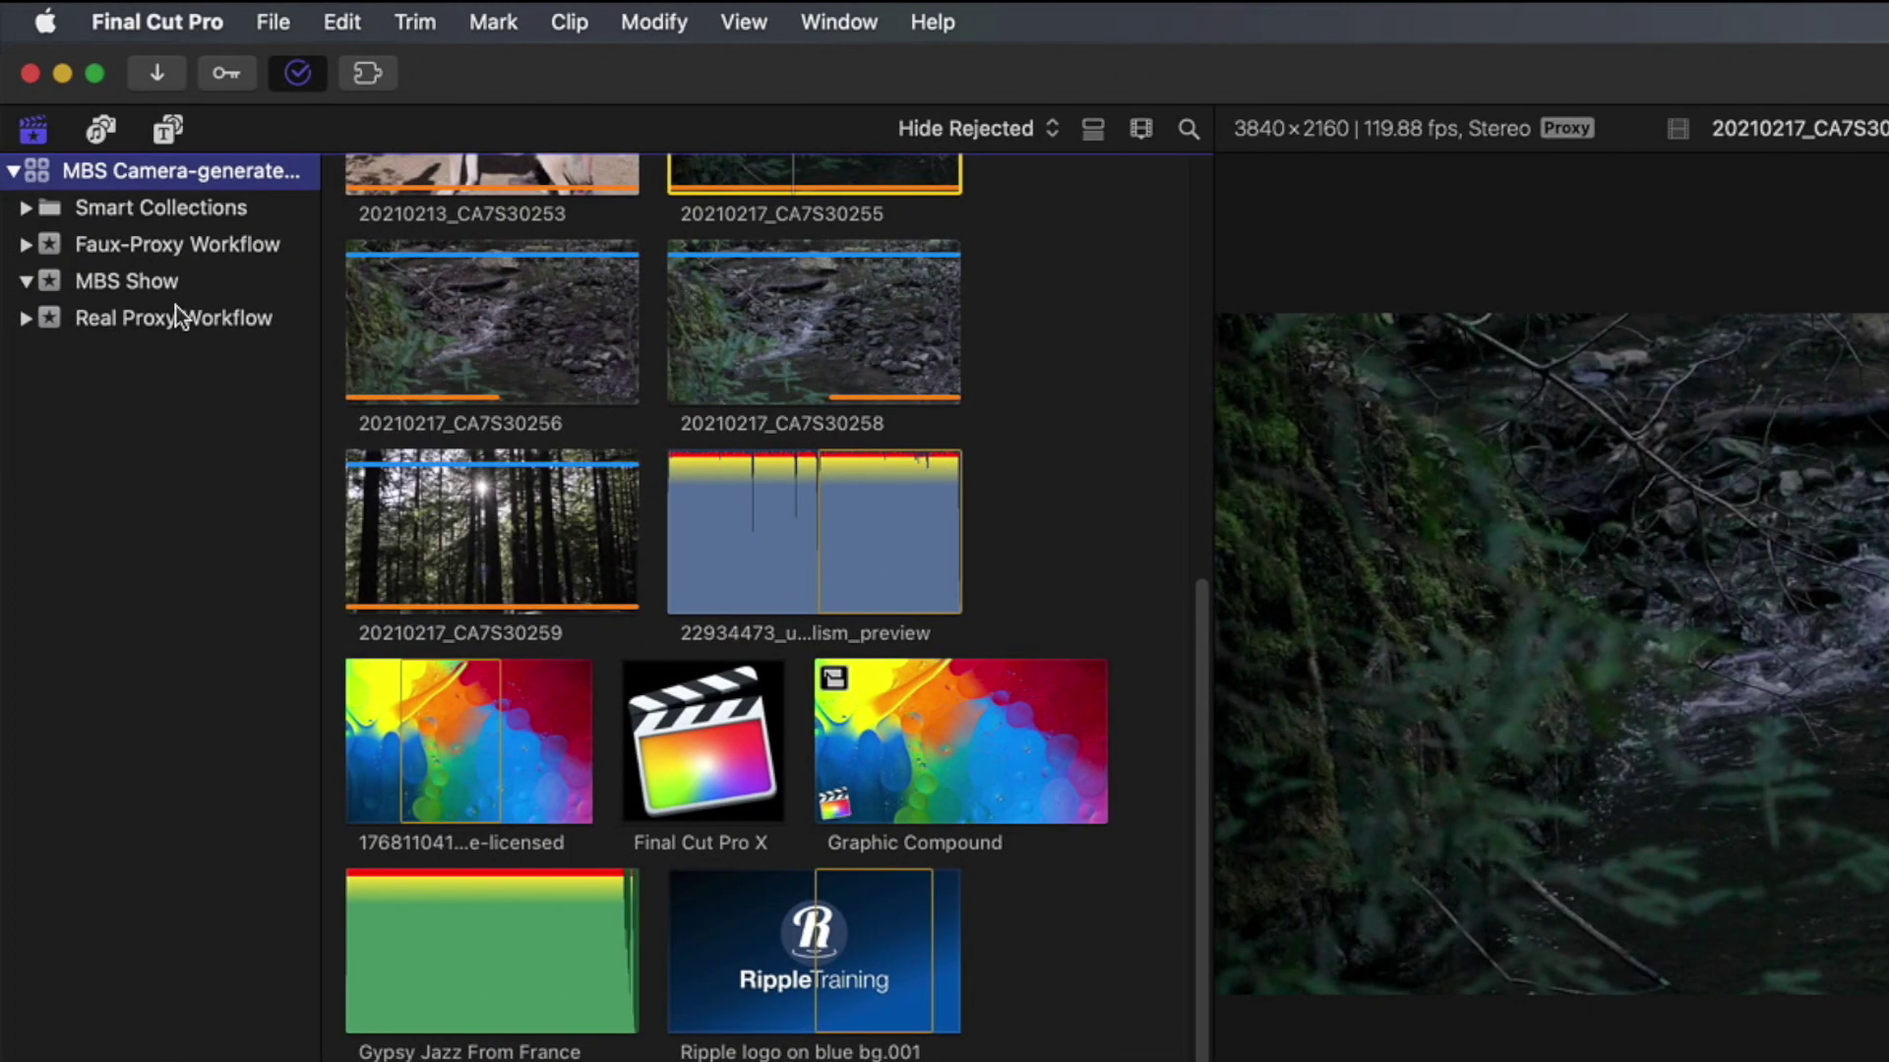
pyautogui.click(175, 309)
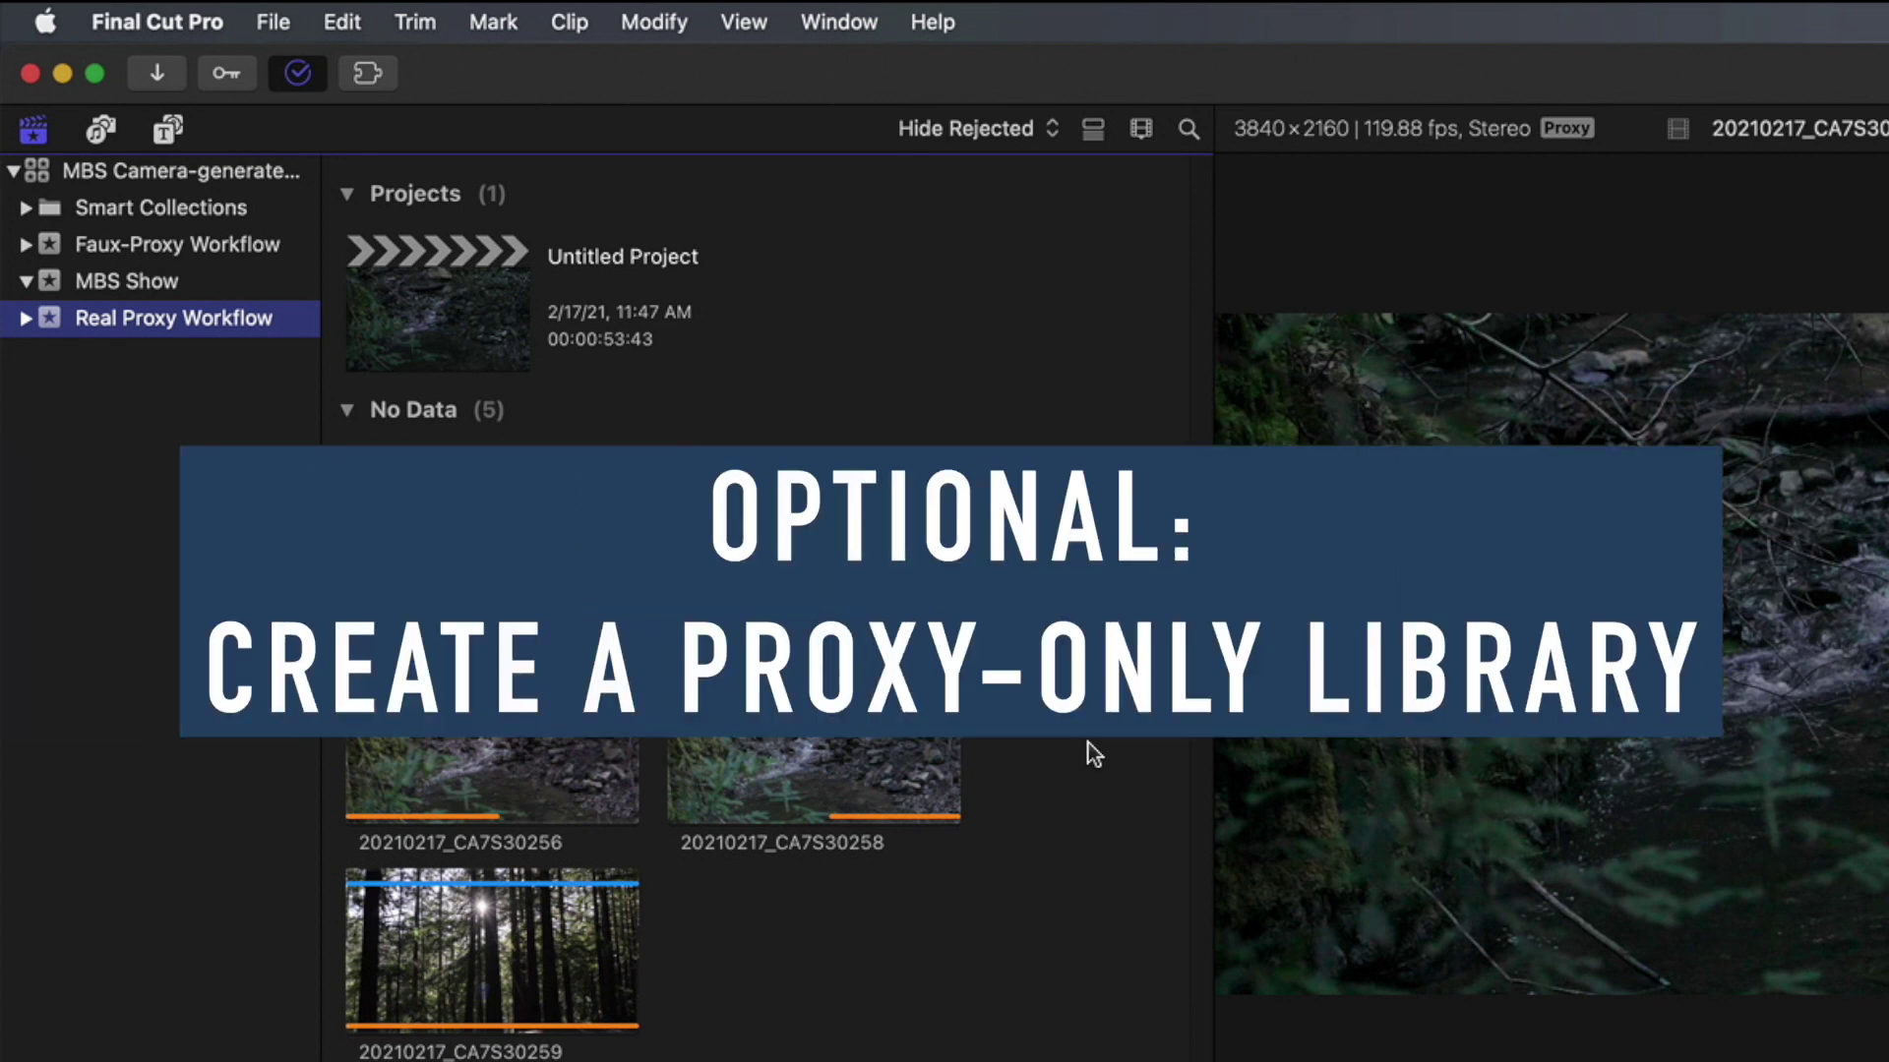
pyautogui.click(290, 26)
# Make a new library from File > New > Library and save it as 'Proxy only'.
pyautogui.moveTo(328, 63)
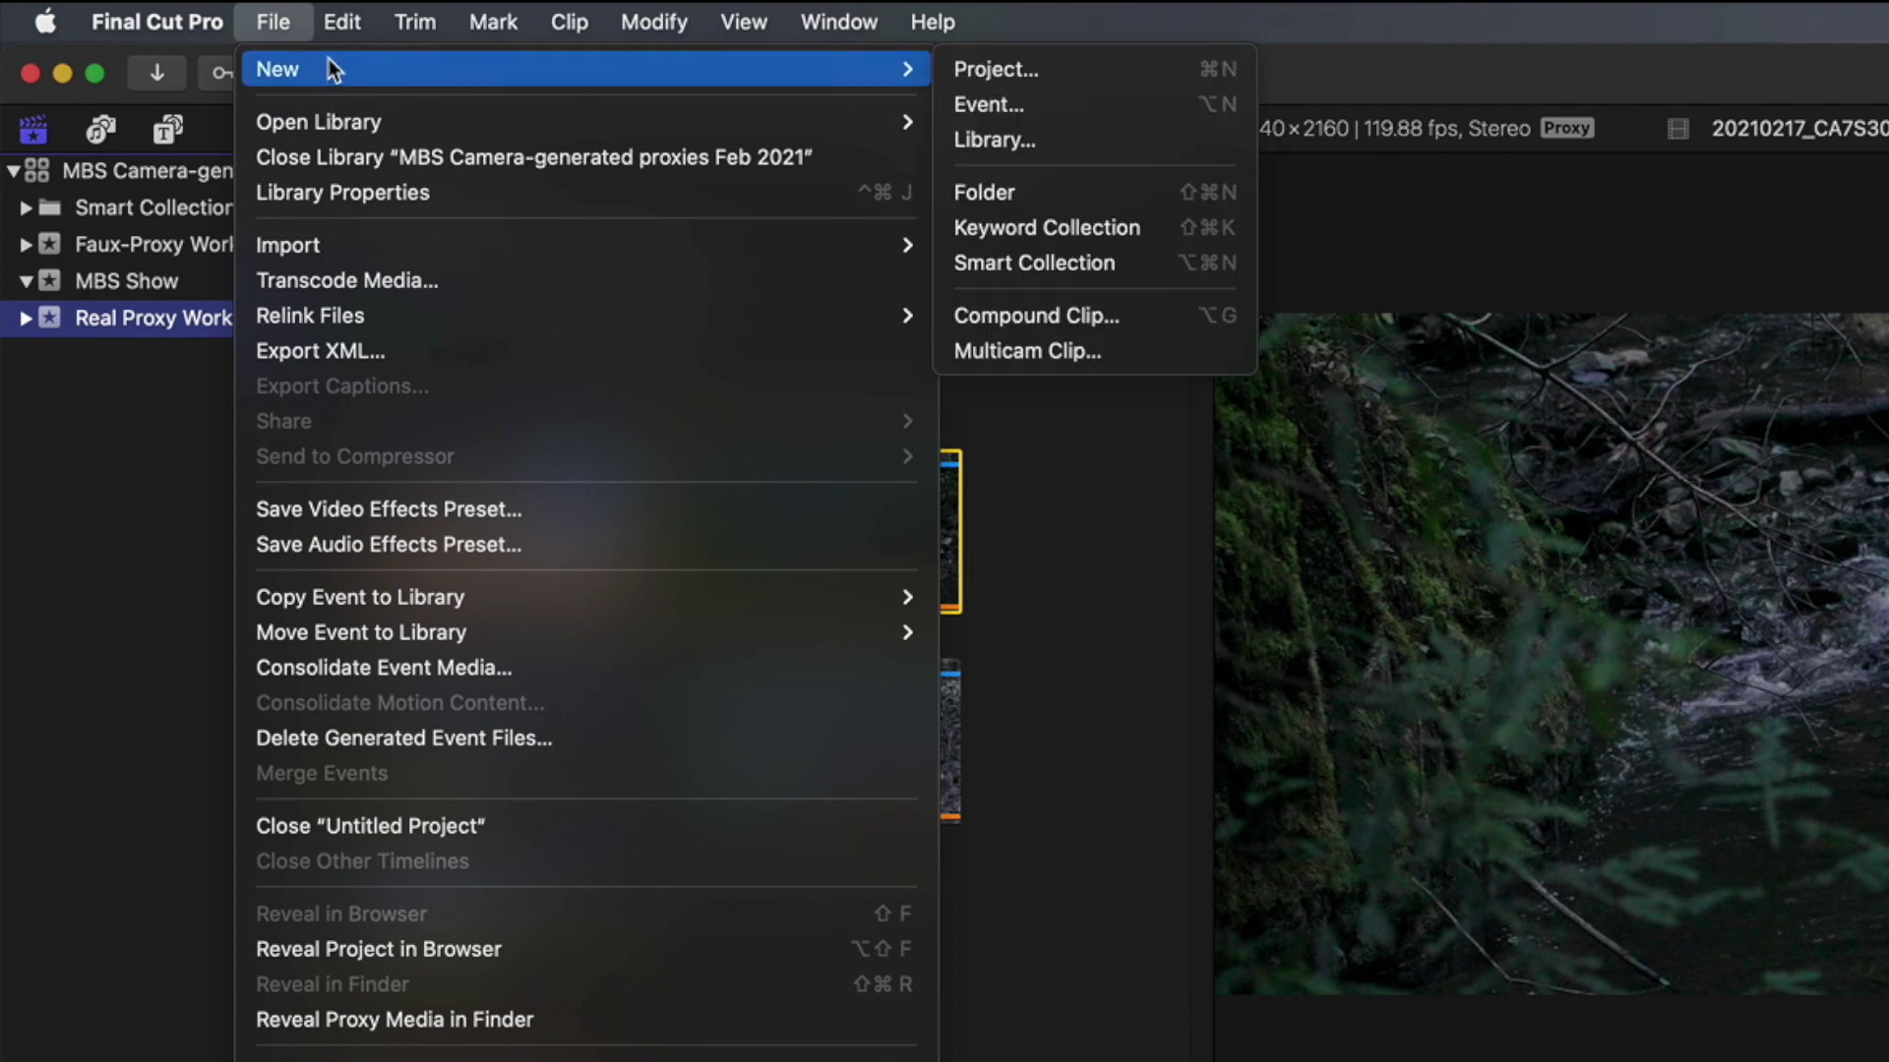
pyautogui.click(979, 138)
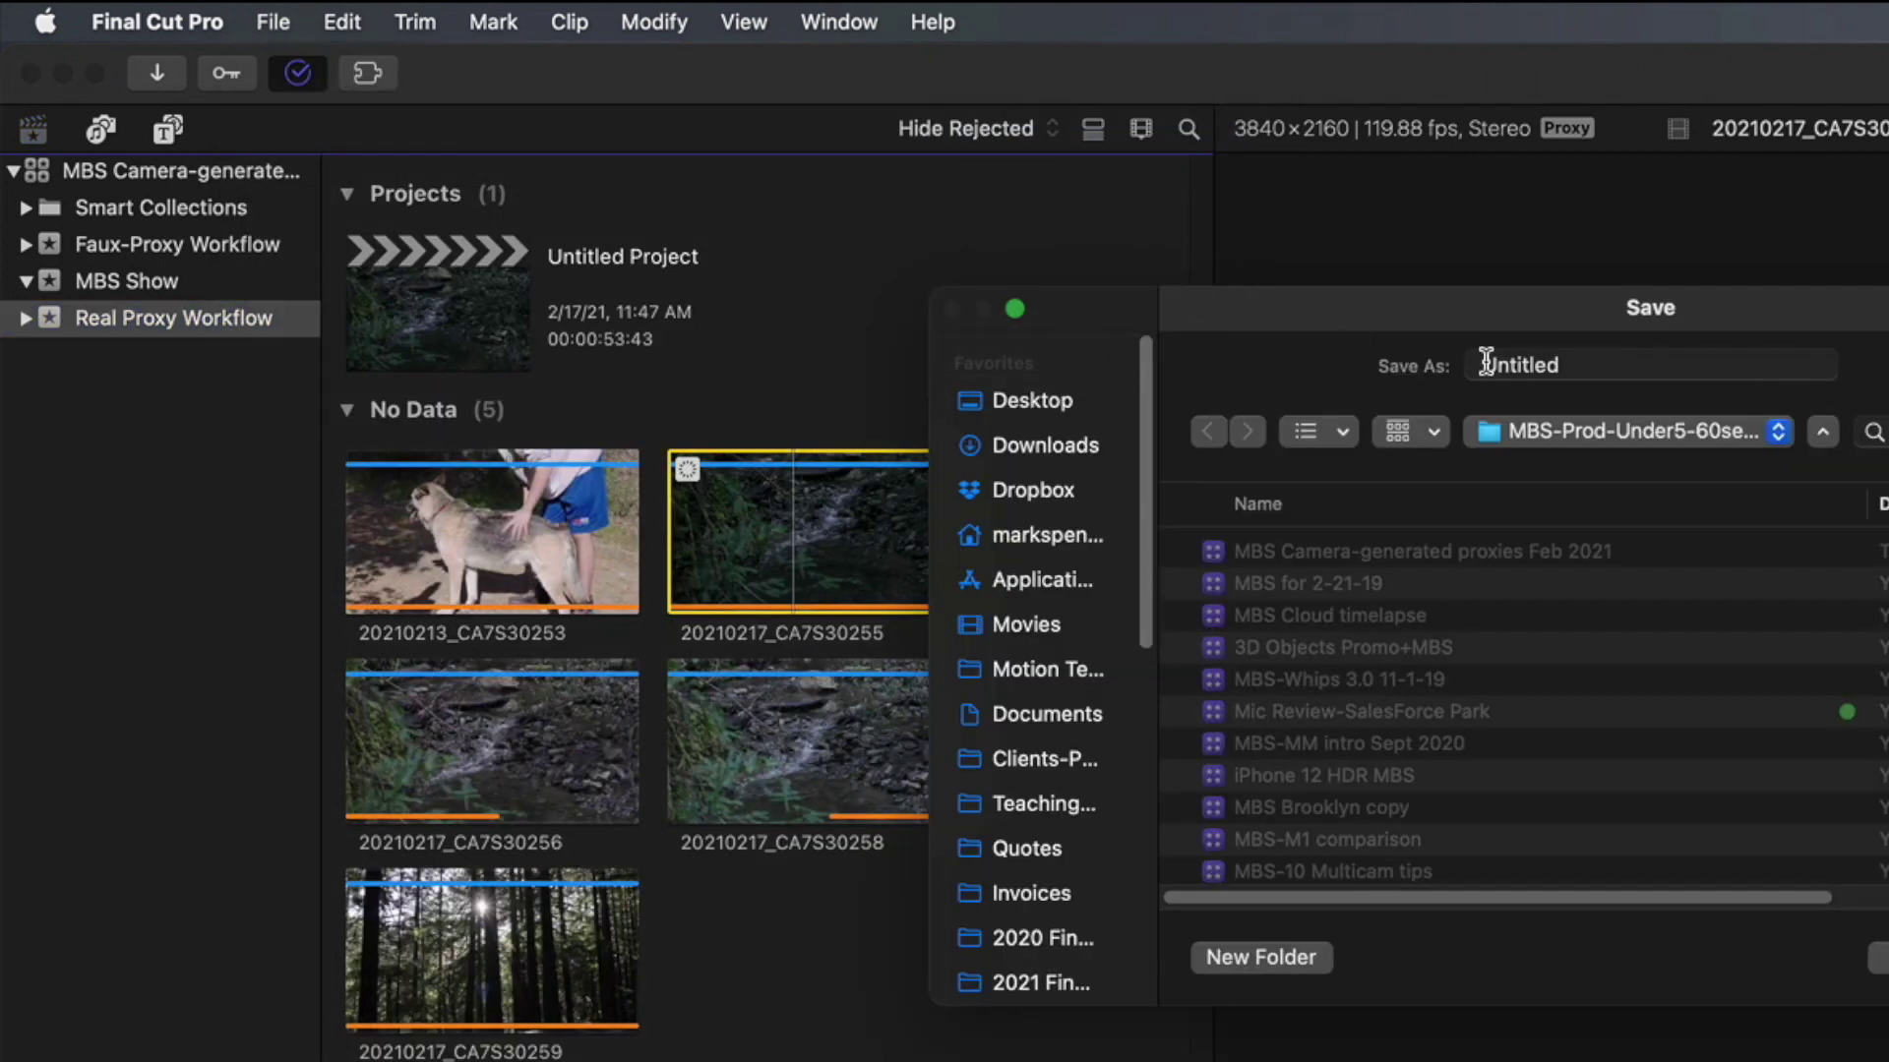
pyautogui.doubleClick(1538, 365)
pyautogui.write('Proxy only')
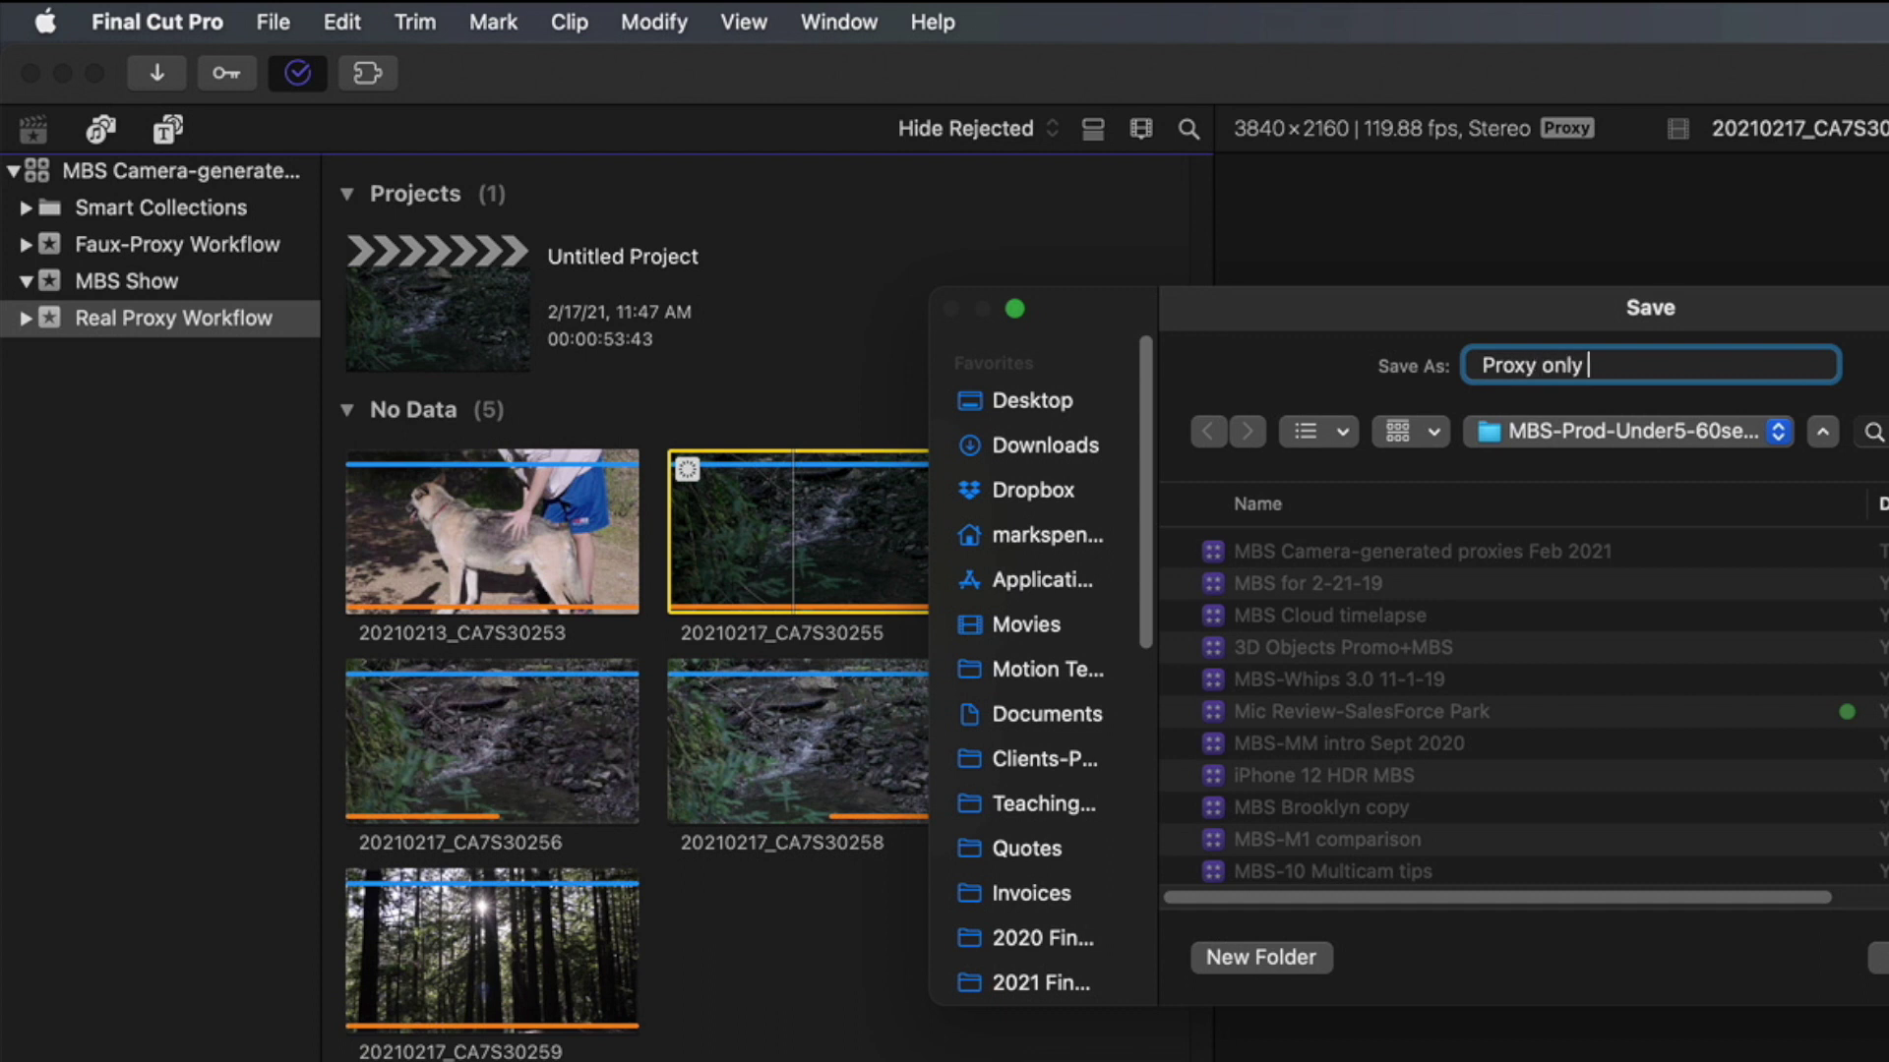
pyautogui.press('Return')
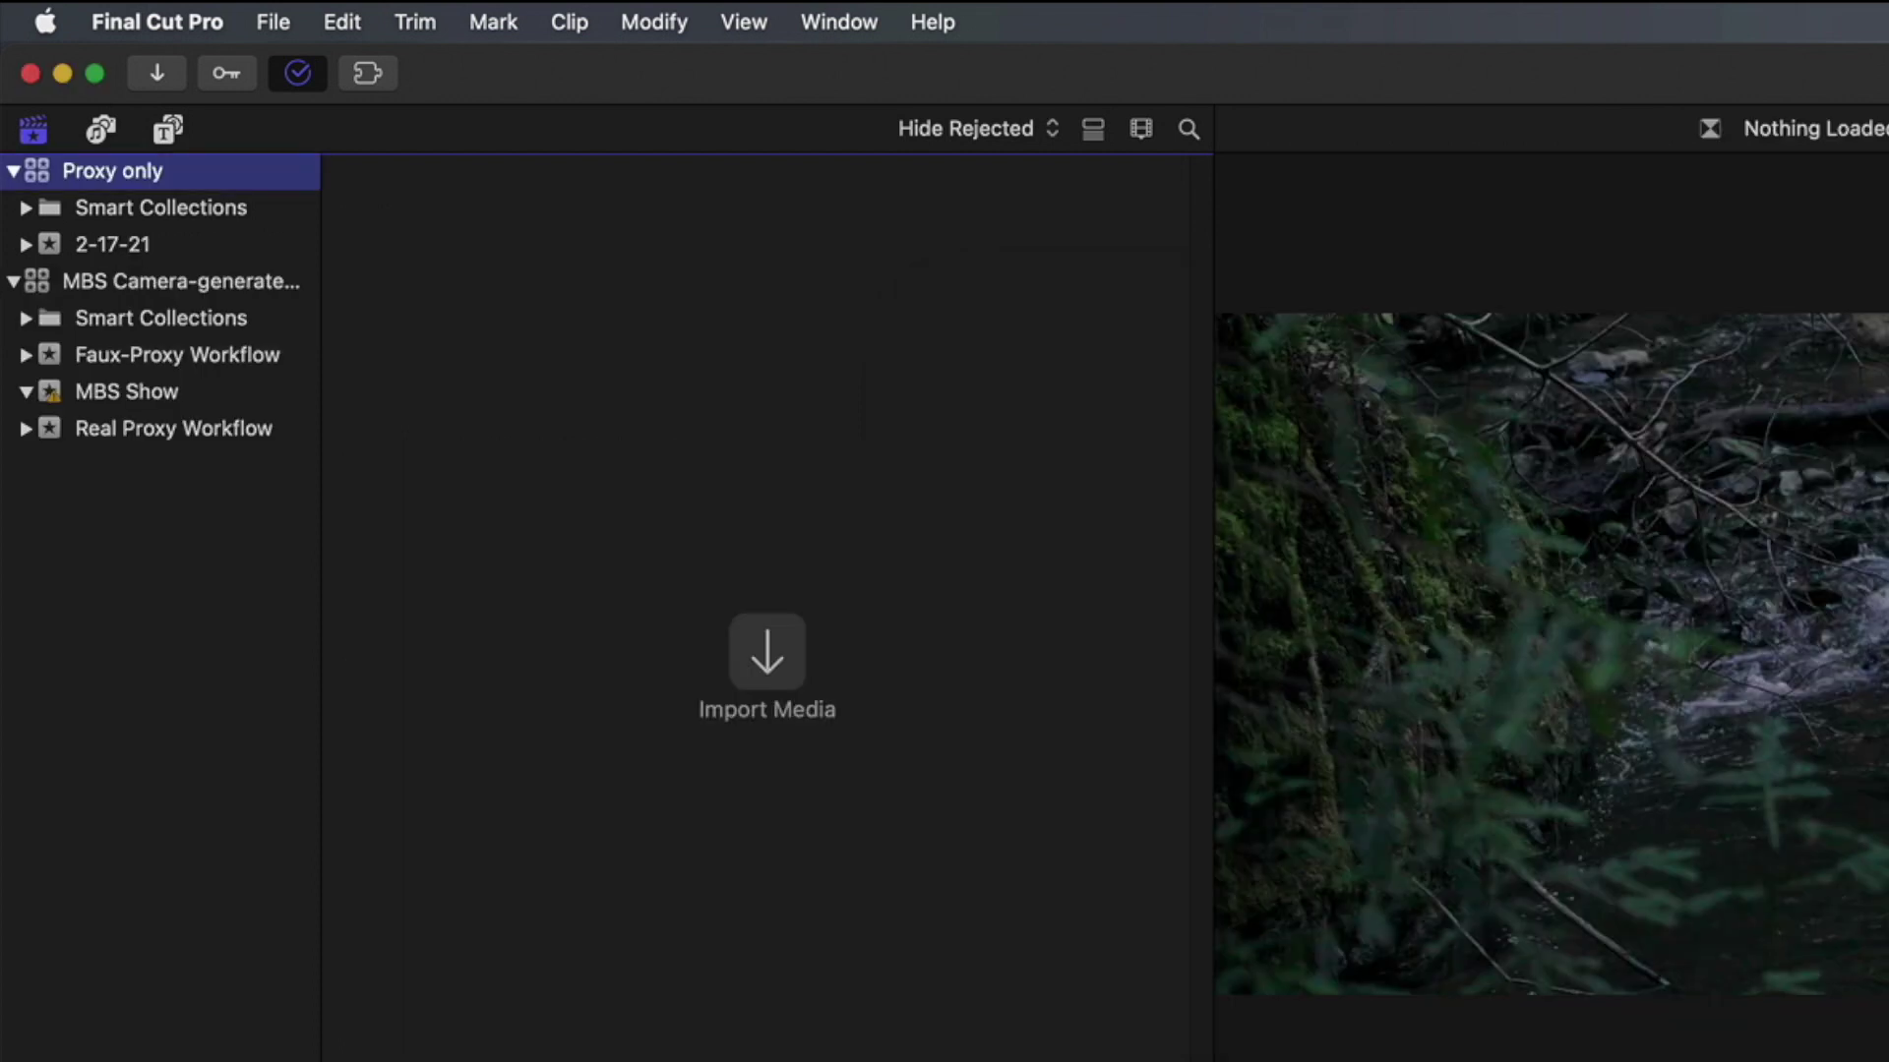
# Copy Untitled Project into Proxy only's 2-17-21 event, including only its proxy media.
pyautogui.click(155, 430)
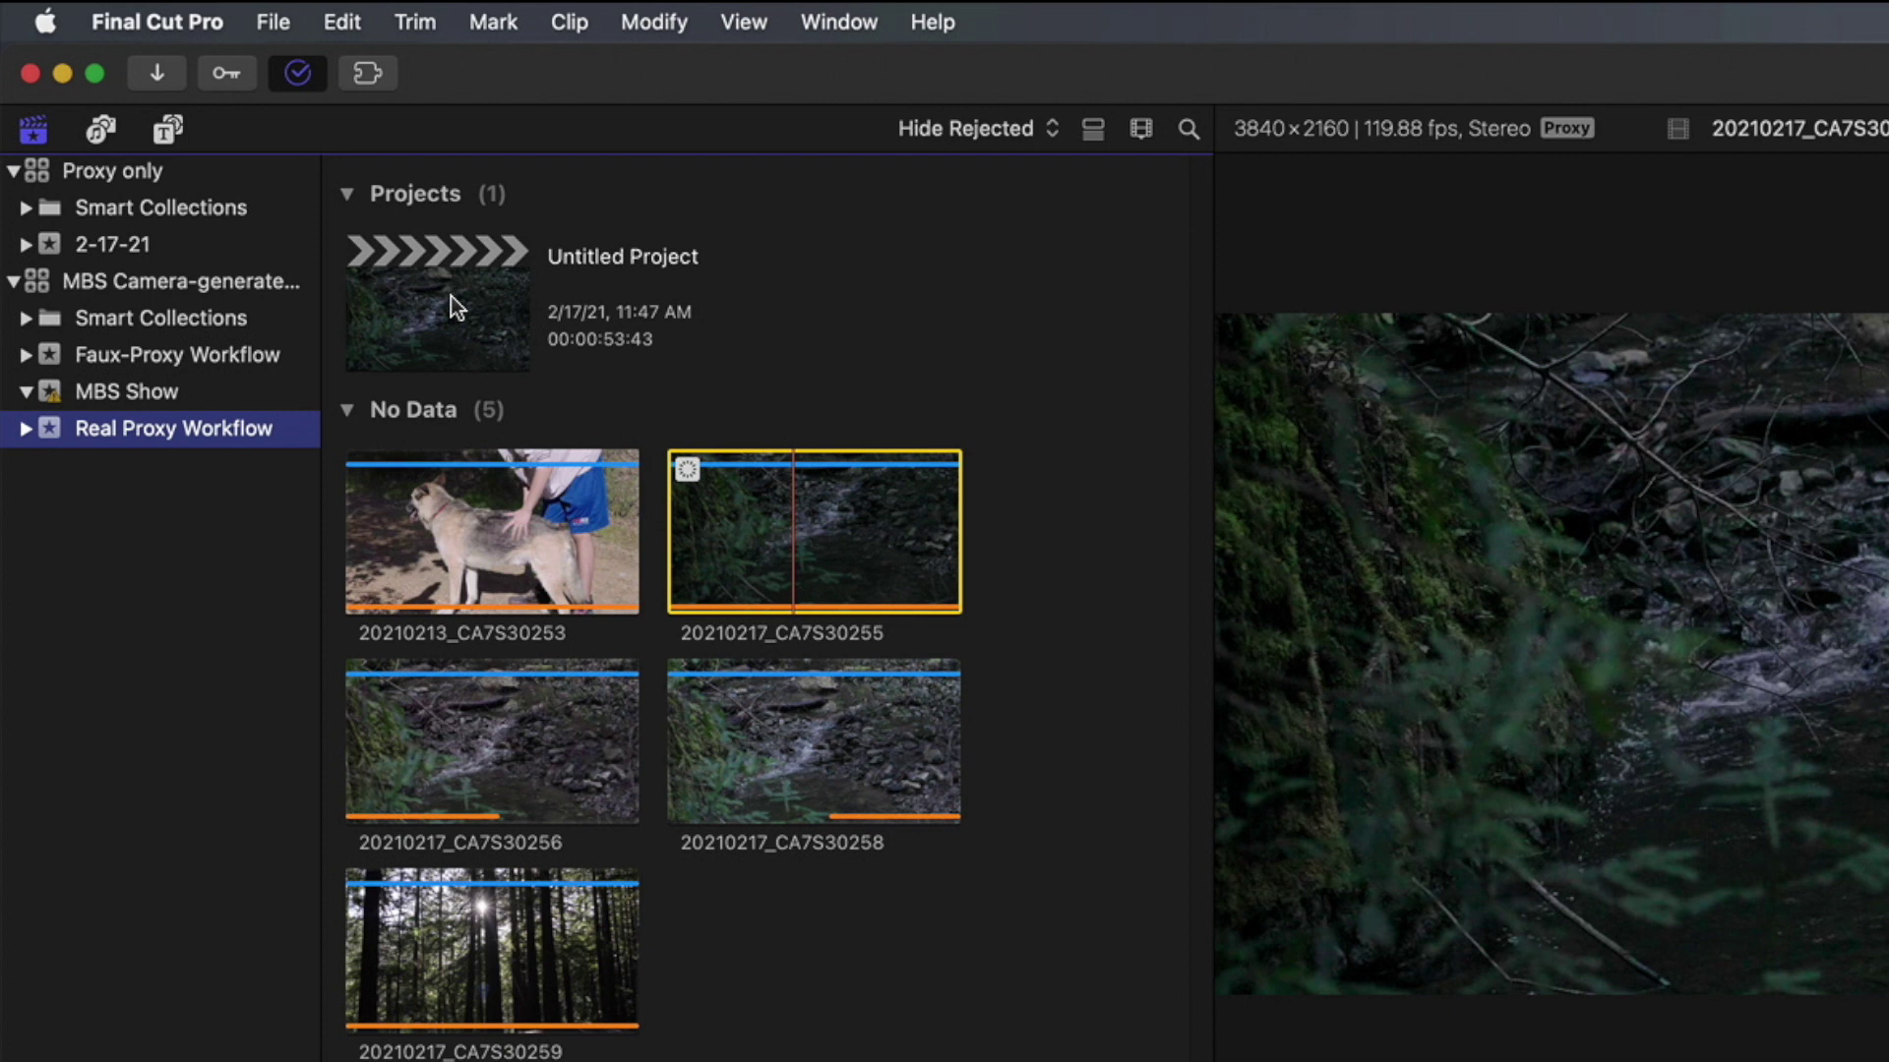
pyautogui.moveTo(450, 297); pyautogui.dragTo(116, 236)
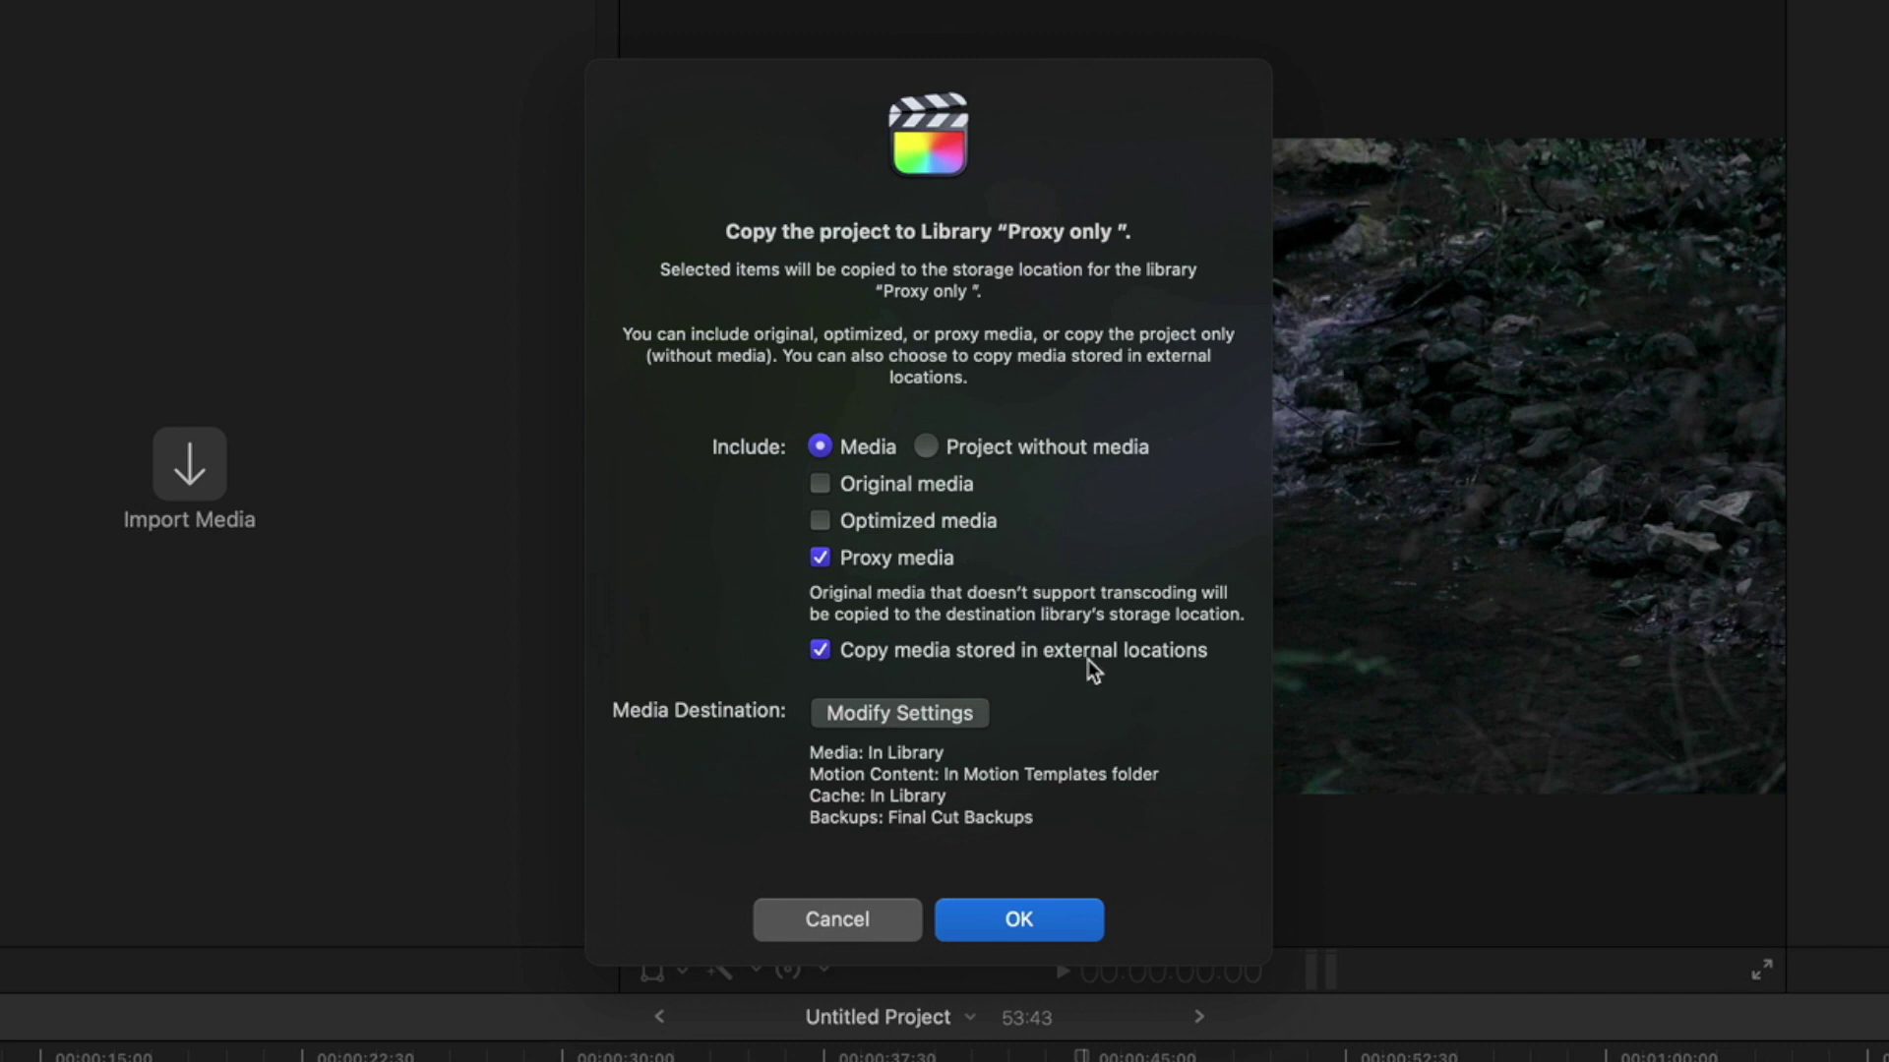
pyautogui.click(1032, 915)
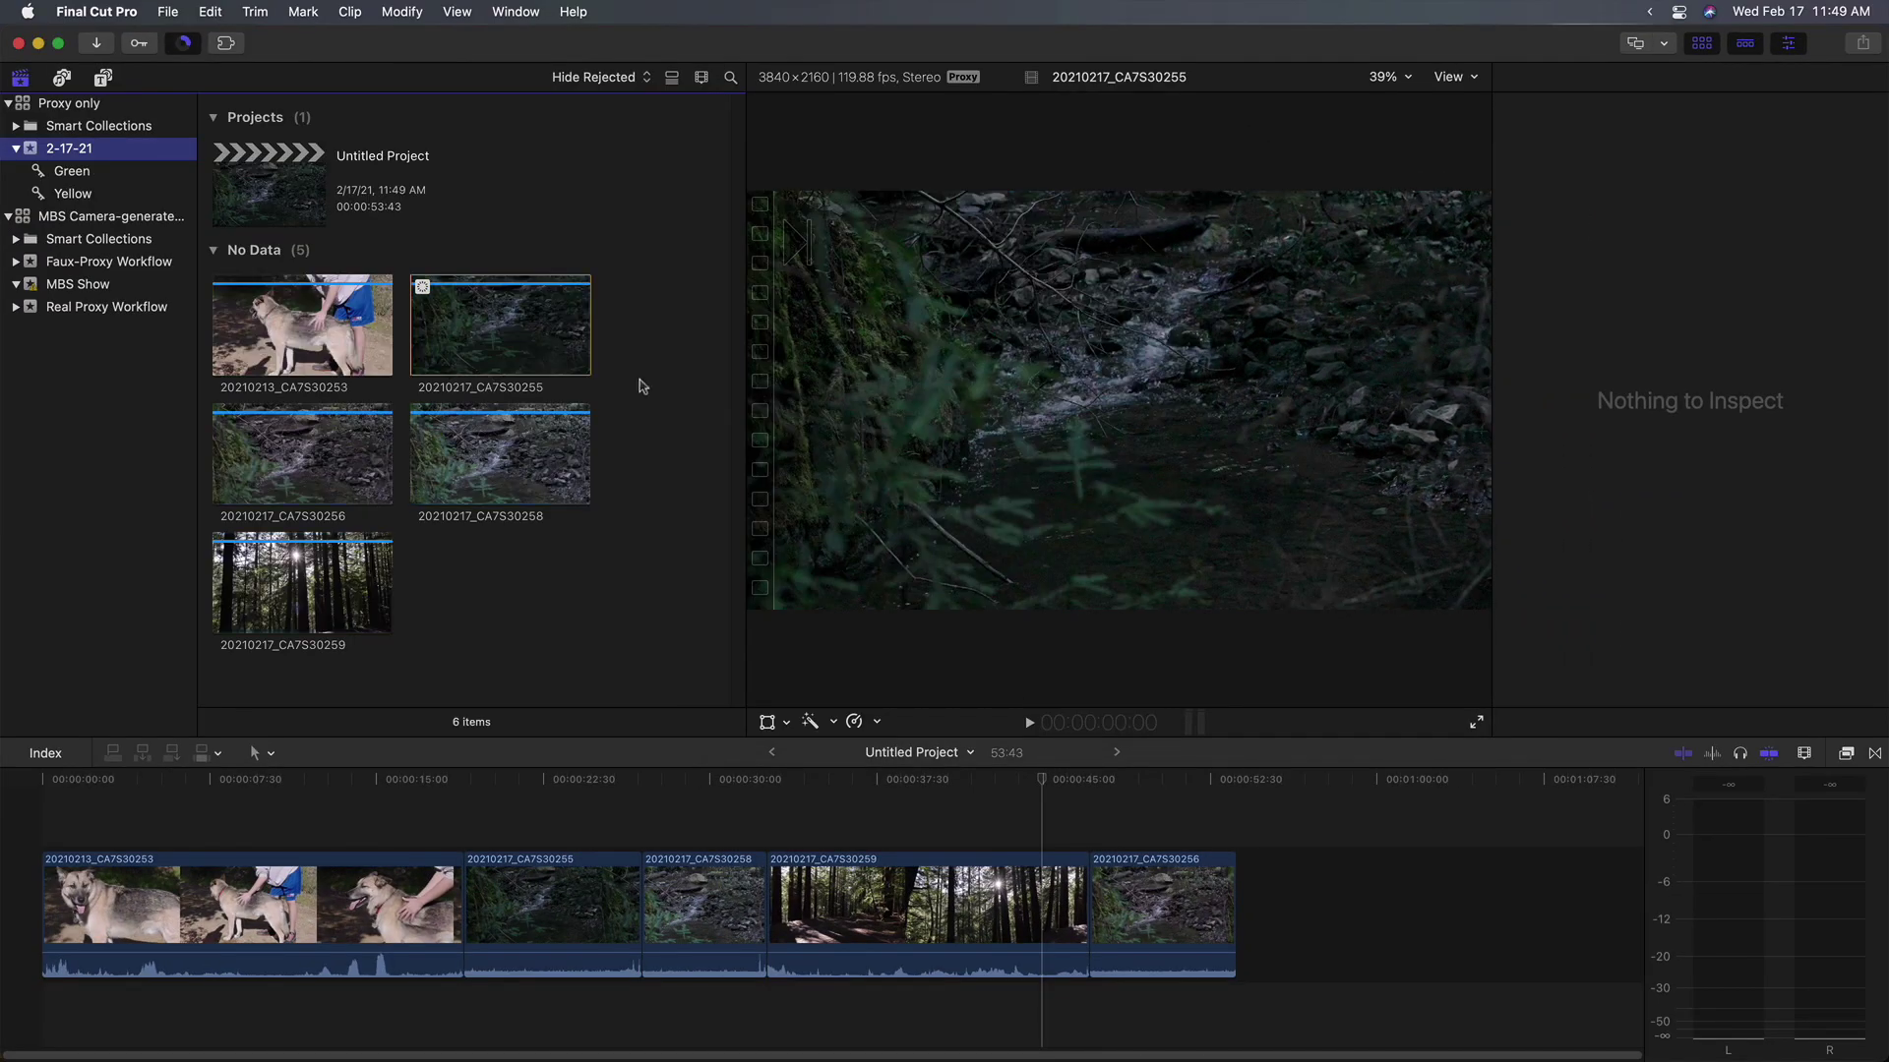